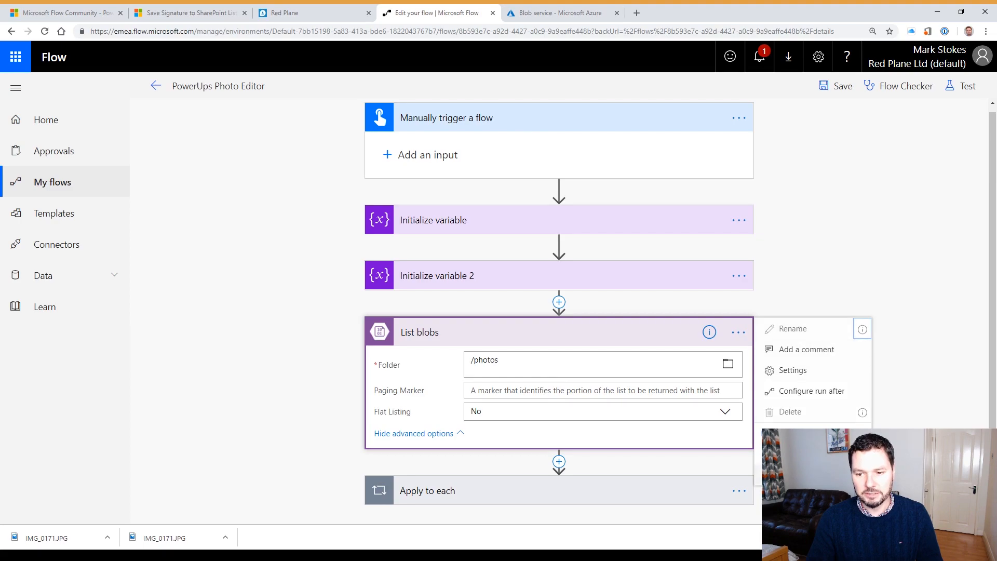
# - Add a new Azure Blob Storage connection for the List blobs action and name it Power Up Photo Browser
pyautogui.click(812, 474)
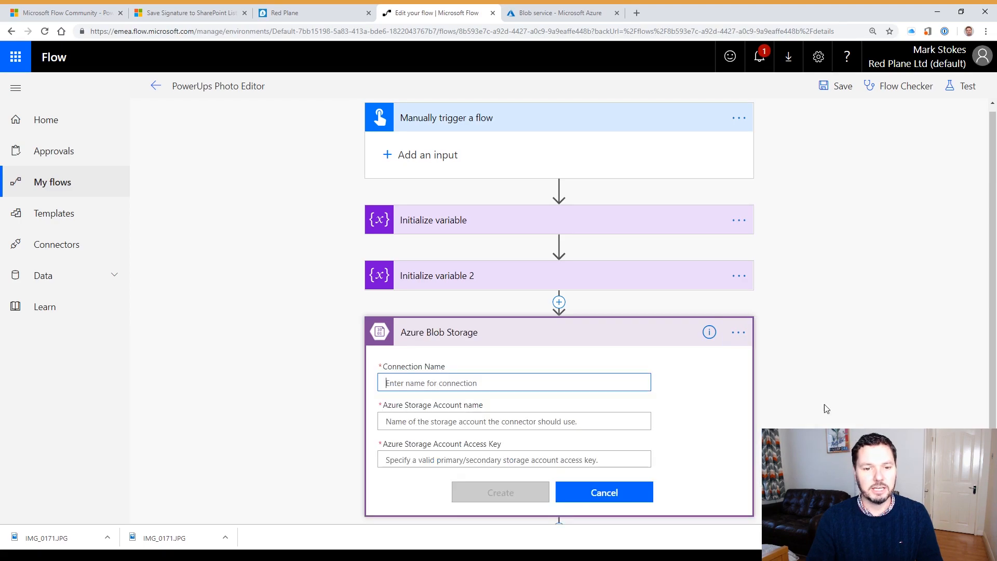
pyautogui.scroll(-2, 868, 280)
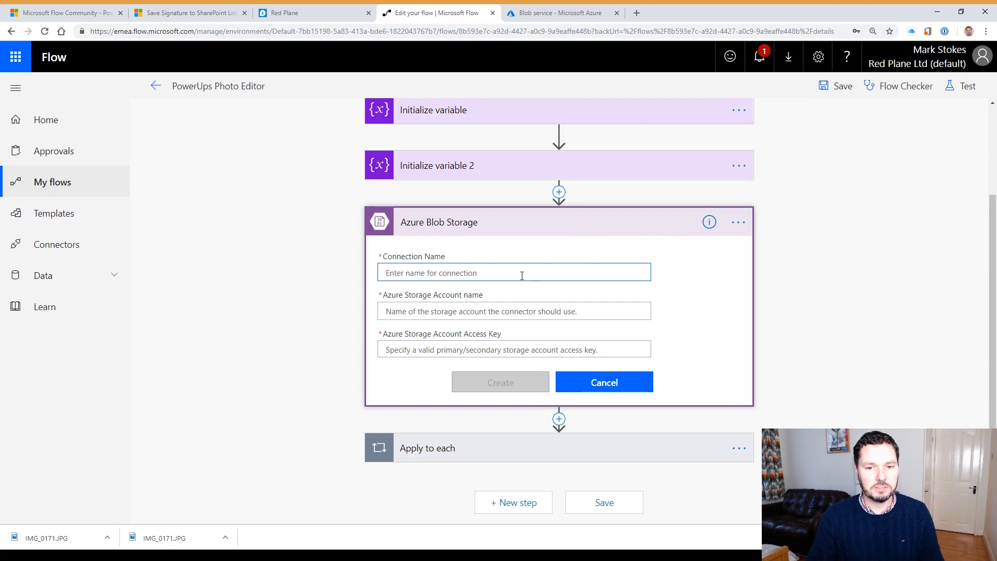
pyautogui.write('Power Up')
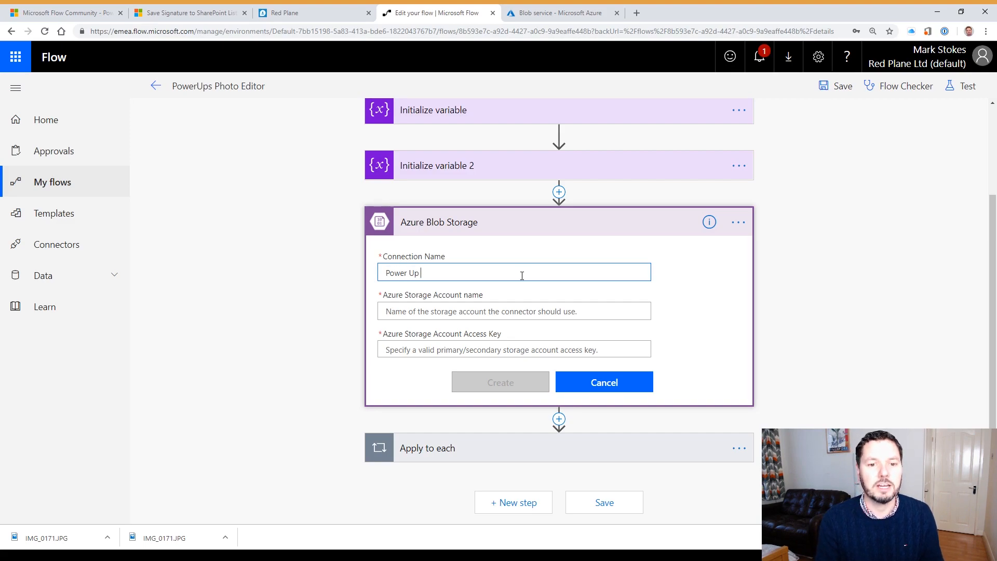
pyautogui.write(' Photo Brpow')
pyautogui.press('BackSpace')
pyautogui.write('ser')
pyautogui.press('Tab')
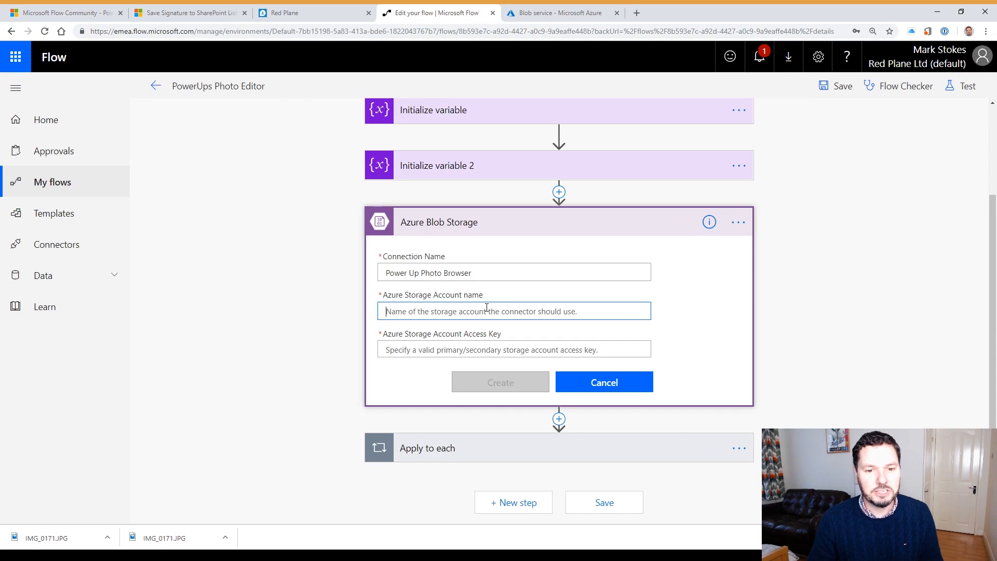
# - Copy the storage account name powerupphotos from the Azure portal and enter it as the connection's Azure Storage Account name in Flow
pyautogui.click(566, 21)
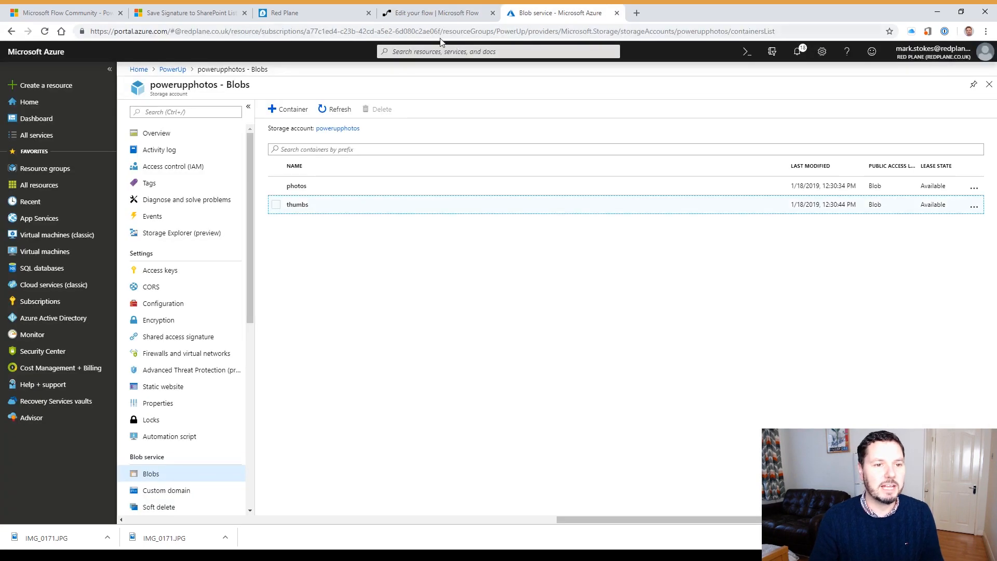
pyautogui.click(199, 87)
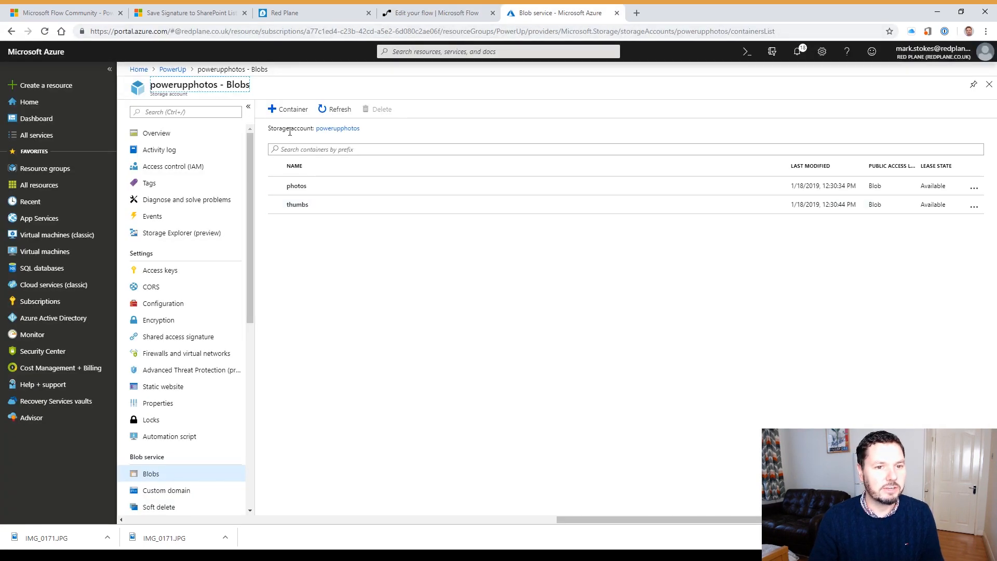
pyautogui.doubleClick(205, 85)
pyautogui.hotkey('ctrl', 'c')
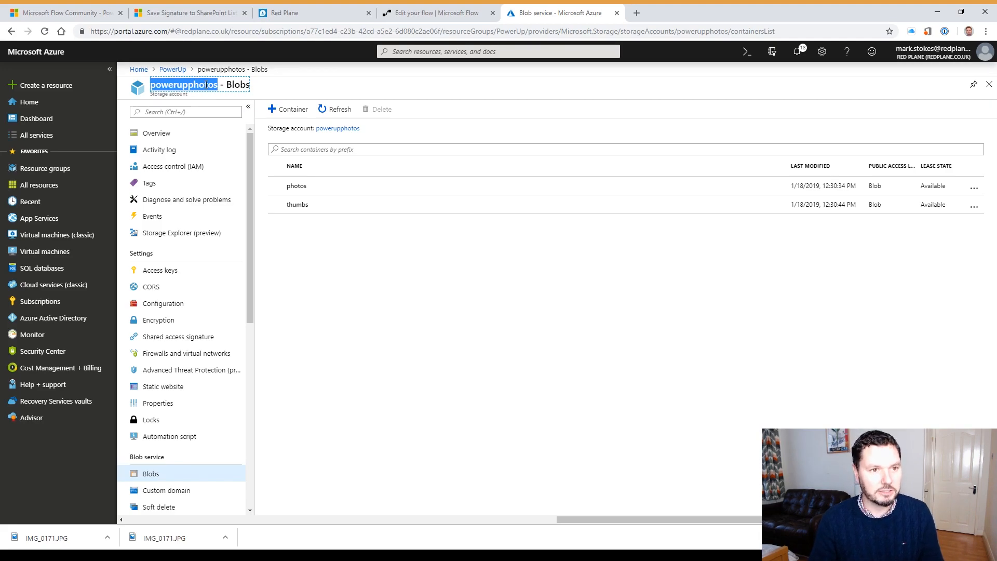
pyautogui.click(439, 15)
pyautogui.hotkey('ctrl', 'v')
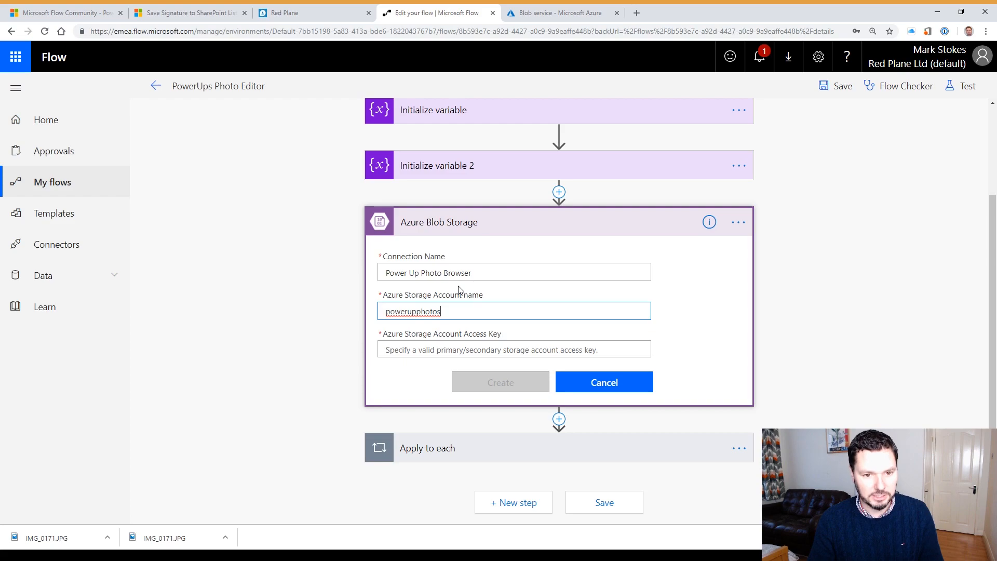
# - Copy the key1 access key from the Azure portal, paste it into the Flow connection's Azure Storage Account Access Key, and create the connection
pyautogui.click(446, 352)
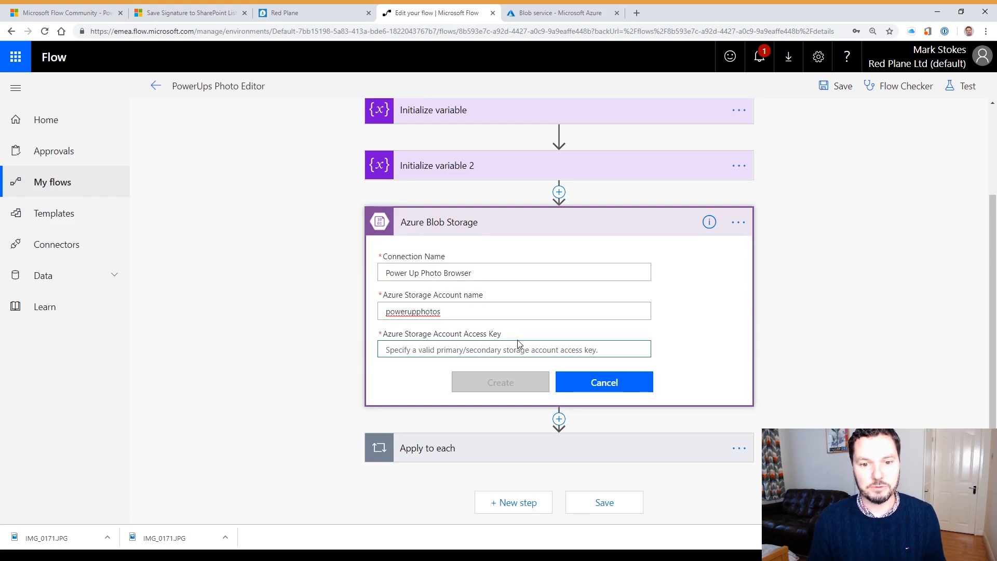
pyautogui.click(566, 14)
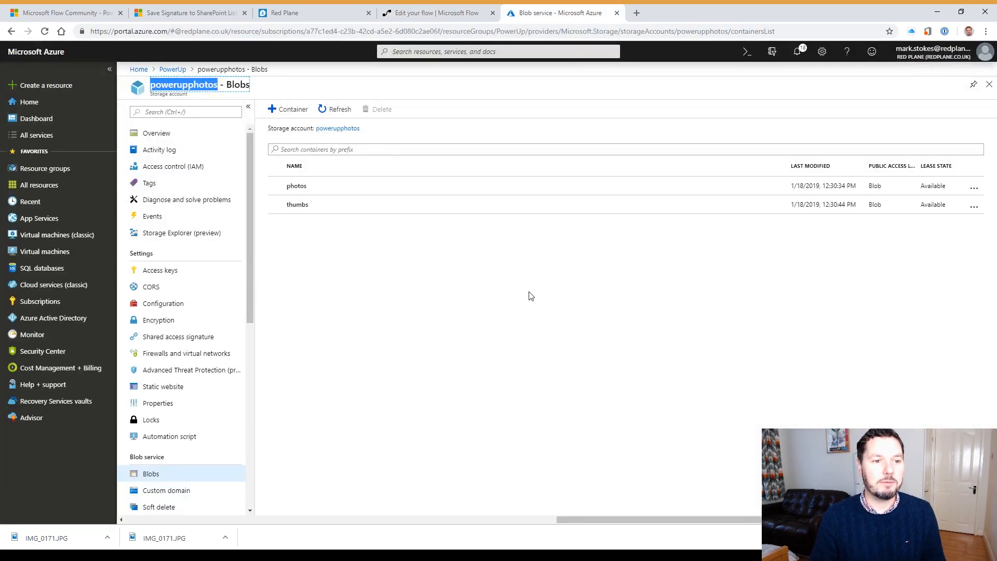
pyautogui.click(168, 271)
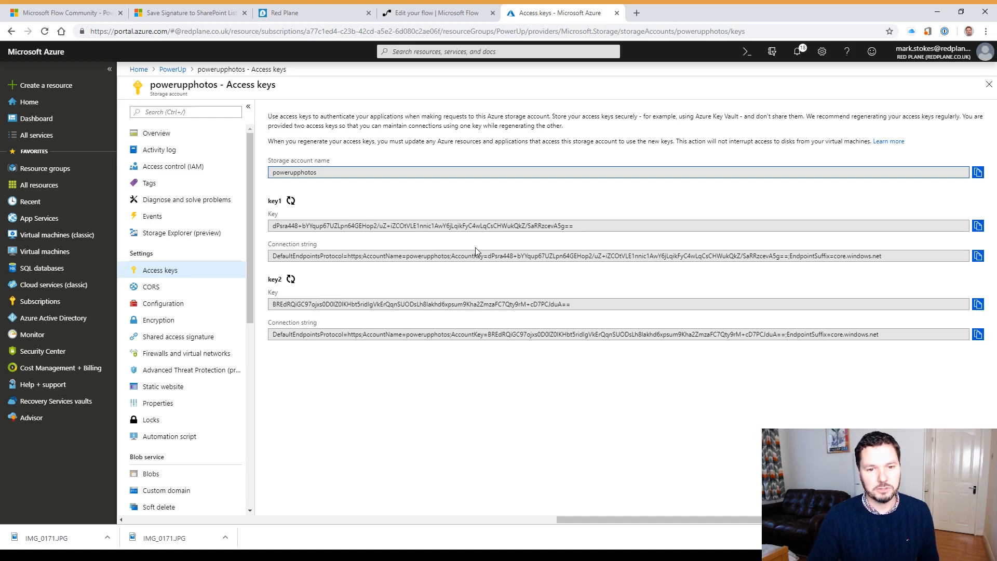
pyautogui.click(978, 226)
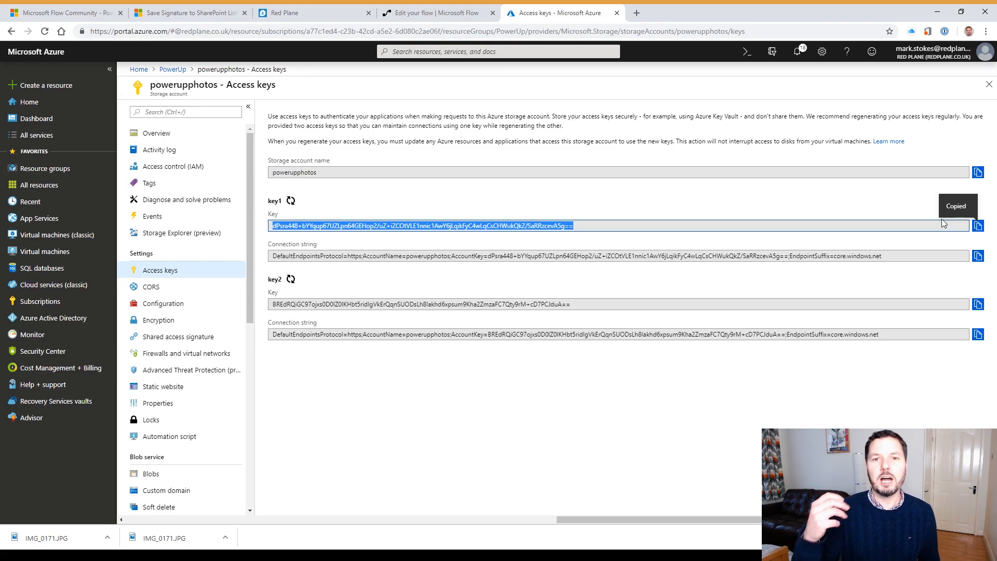
pyautogui.click(449, 13)
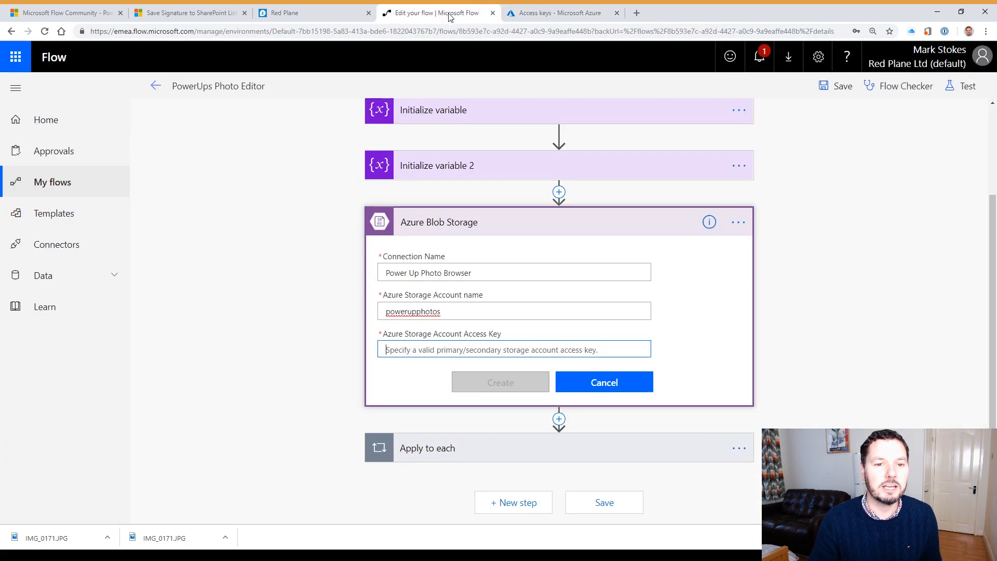
pyautogui.hotkey('ctrl', 'v')
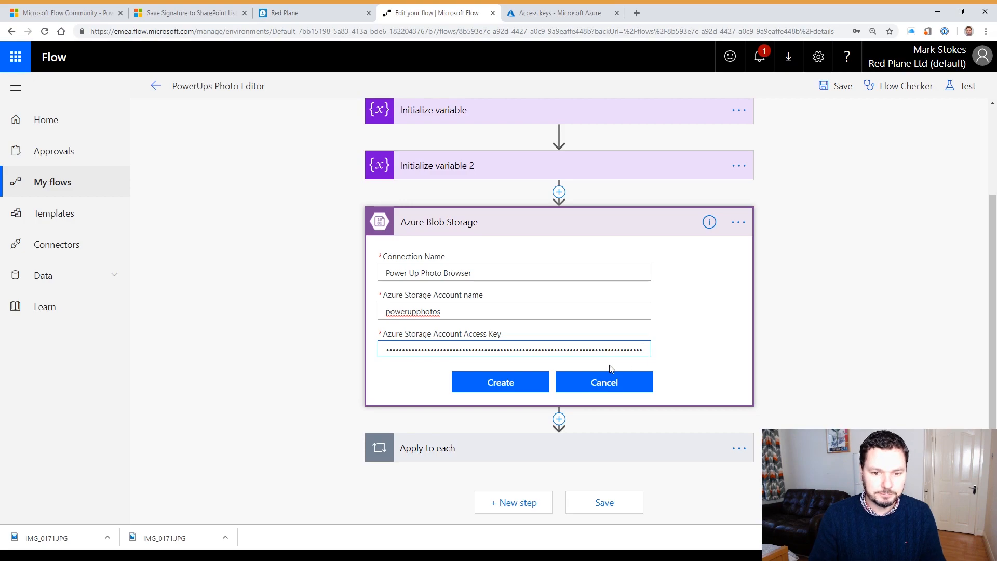
pyautogui.click(512, 386)
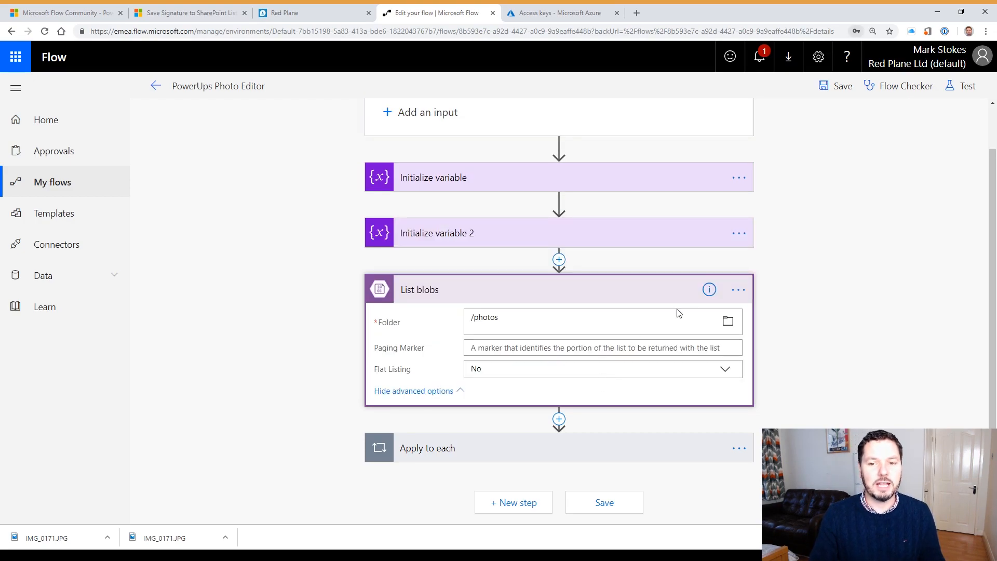
# - Browse the Azure Blob Storage folders and choose photos as the List blobs folder
pyautogui.click(727, 322)
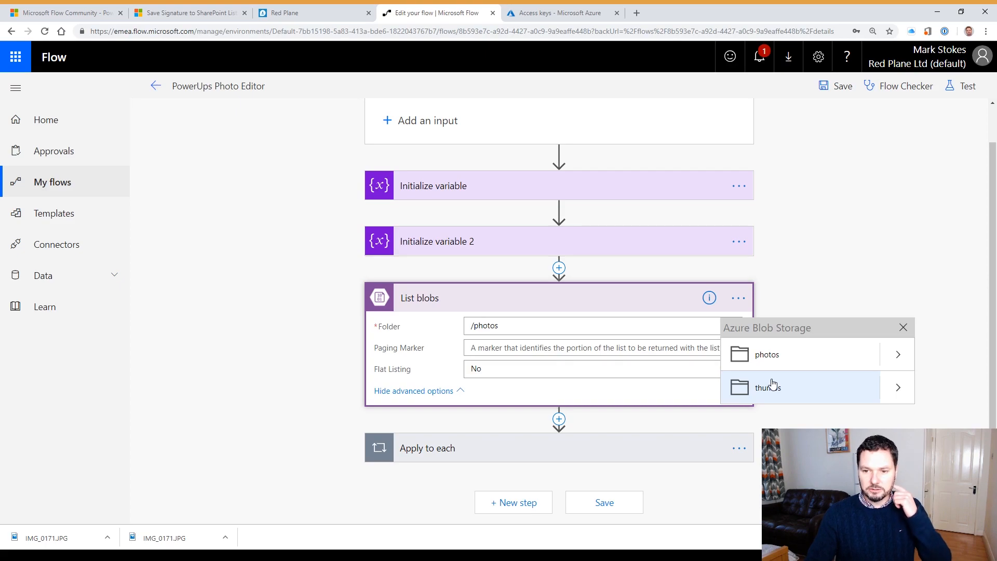
pyautogui.click(818, 295)
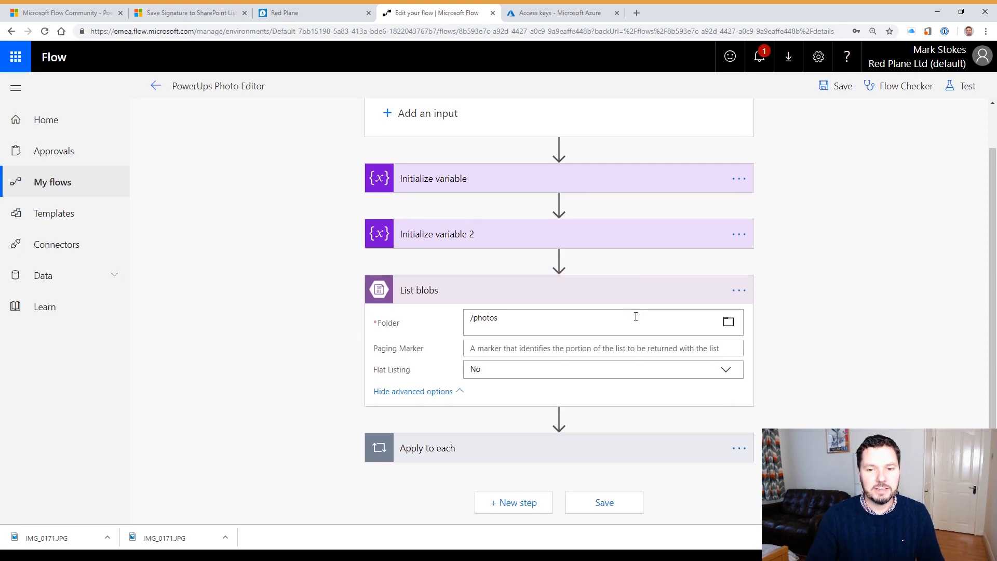
pyautogui.click(728, 322)
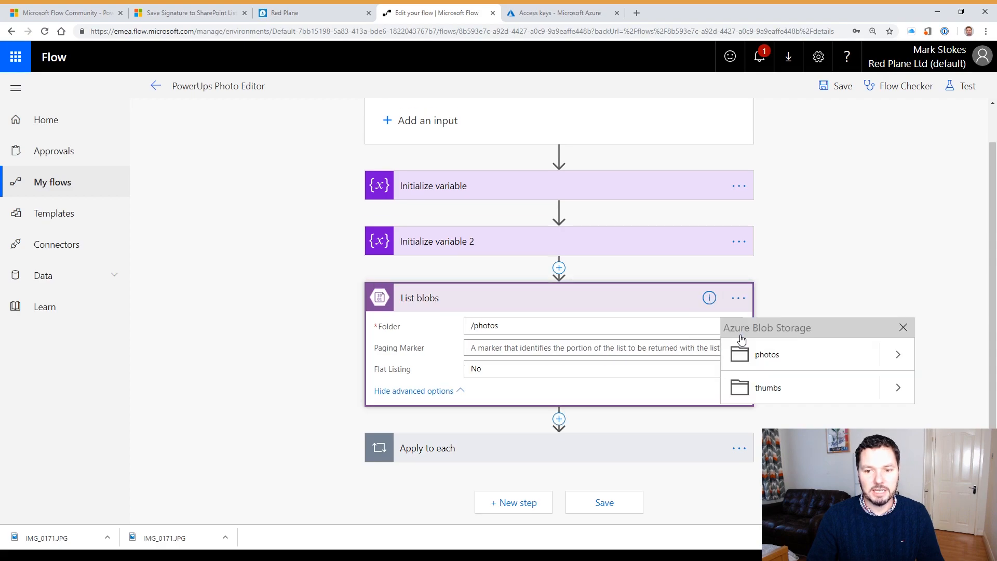
pyautogui.click(745, 359)
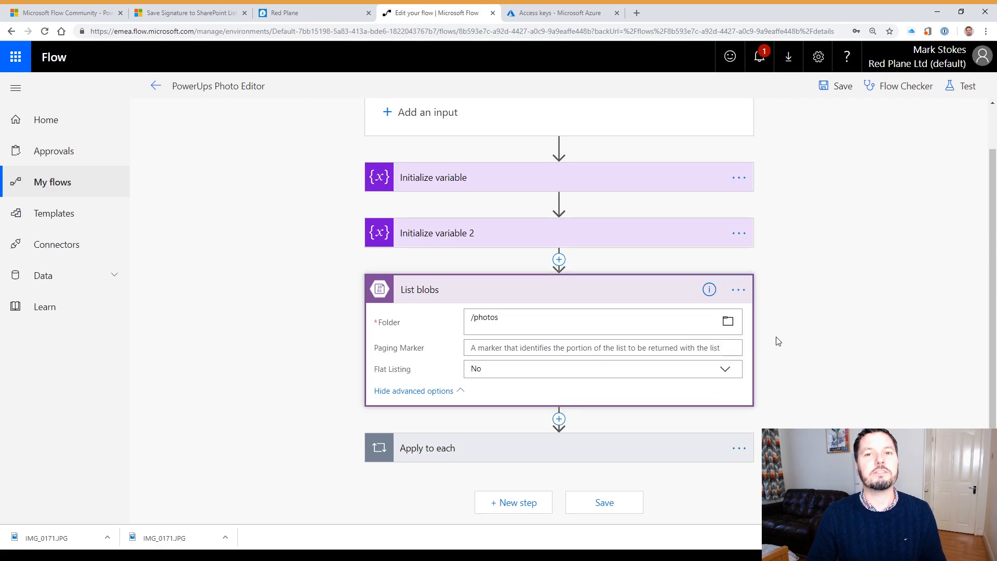
pyautogui.click(811, 396)
# - Switch to the Azure portal and view the blobs stored in the photos container of powerupphotos
pyautogui.click(576, 13)
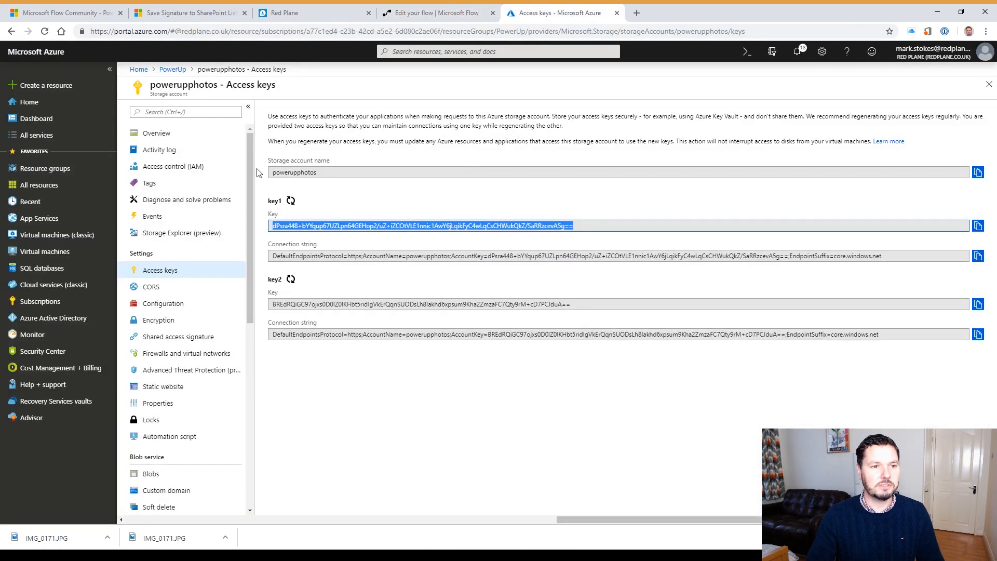
pyautogui.click(159, 134)
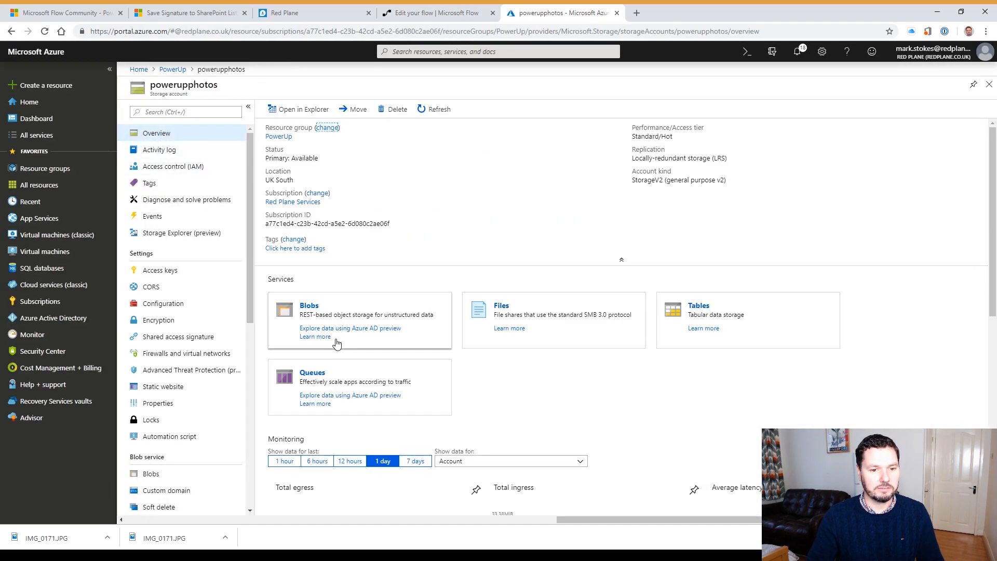
pyautogui.click(309, 307)
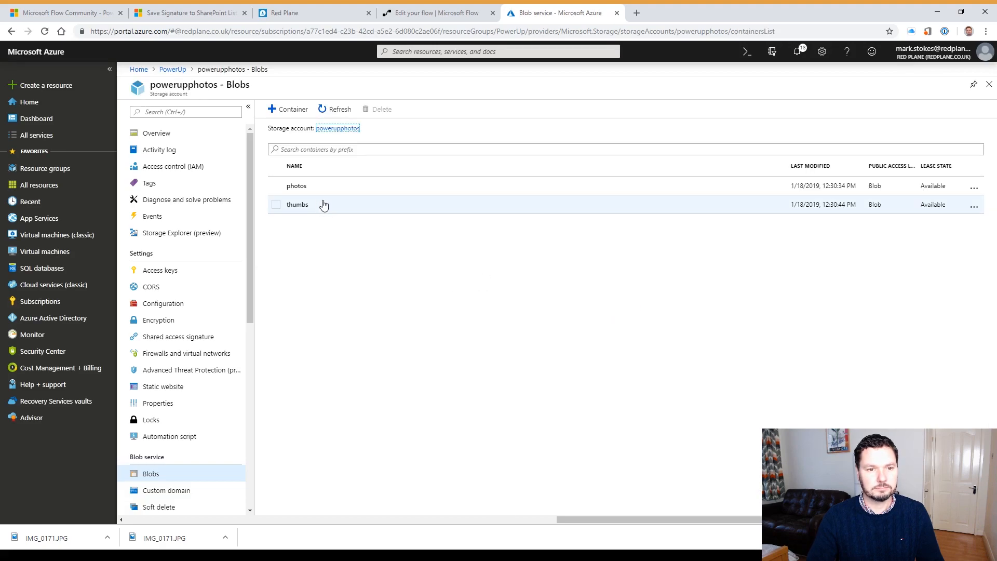
pyautogui.click(294, 186)
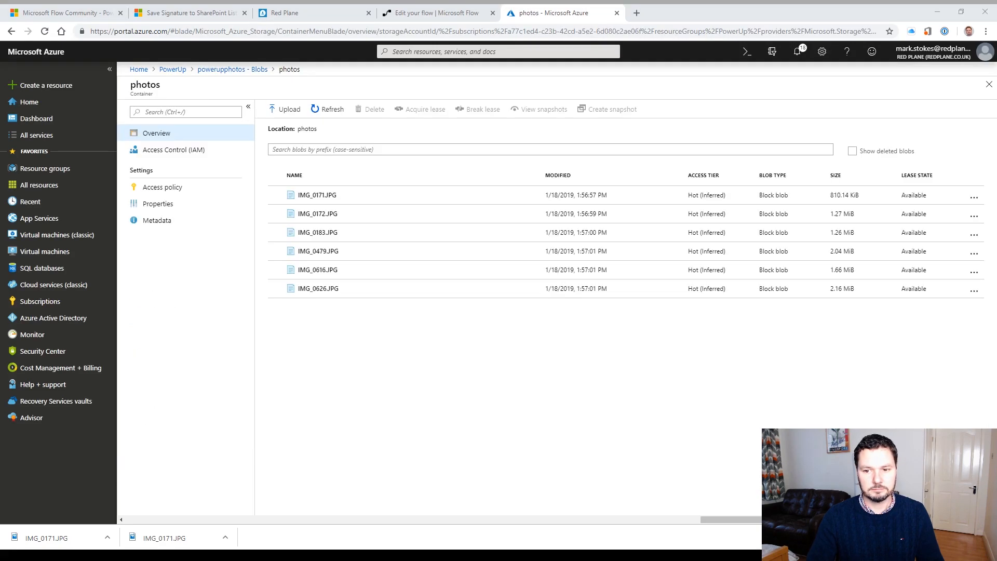
# - Return to the flow, collapse List blobs and expand the Apply to each loop to review its actions
pyautogui.click(450, 14)
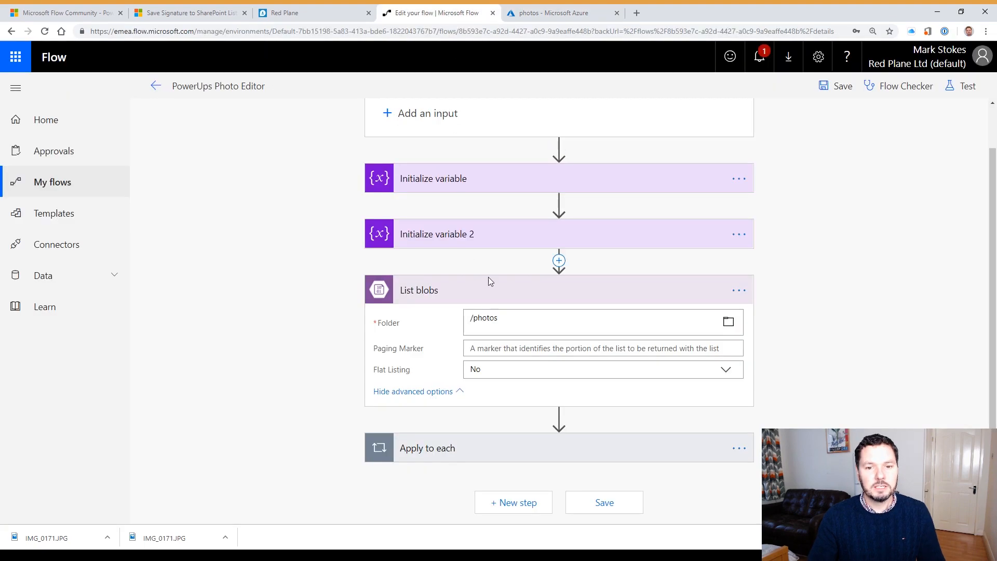
pyautogui.click(592, 296)
pyautogui.click(607, 395)
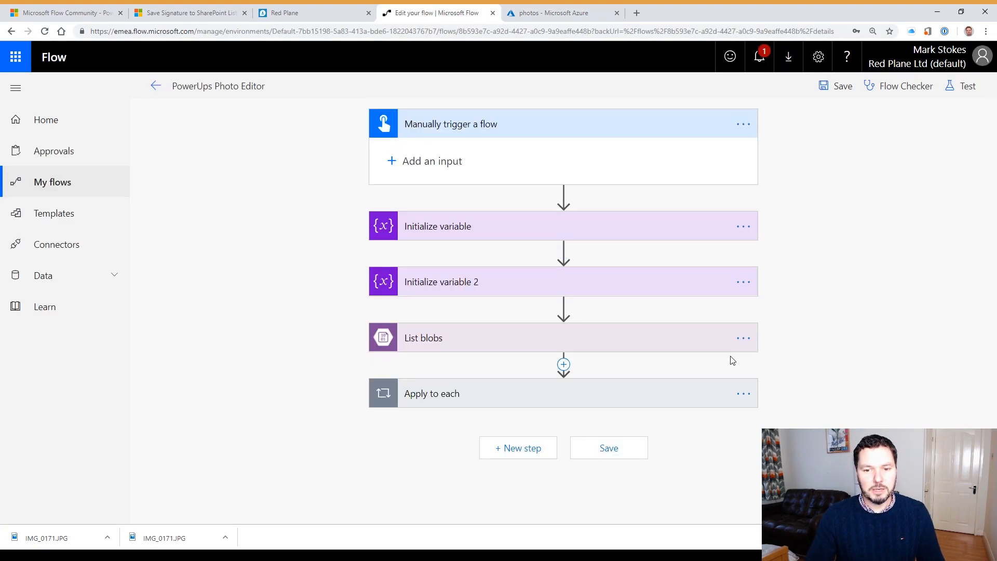
pyautogui.scroll(-1, 834, 310)
pyautogui.scroll(2, 836, 310)
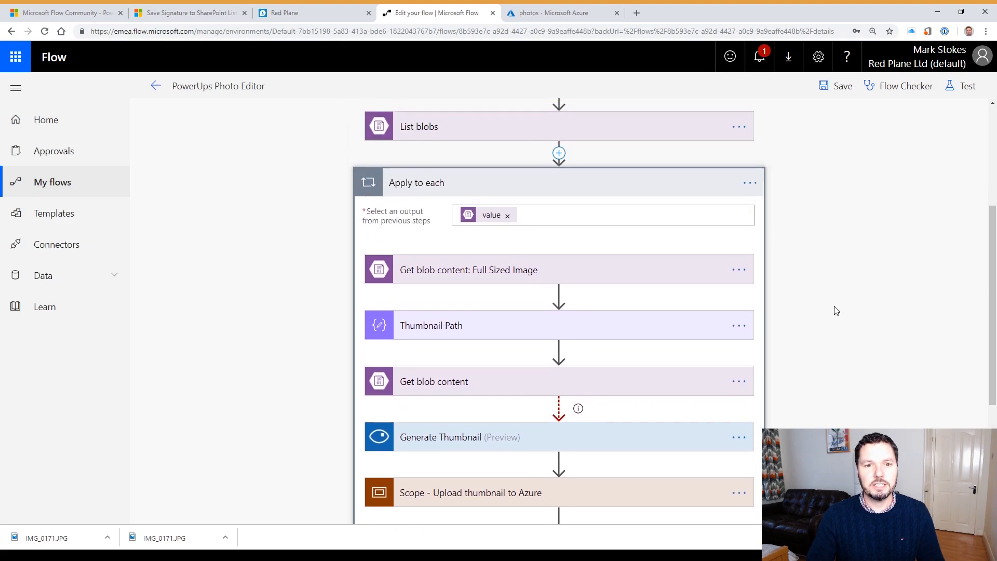
pyautogui.scroll(-1, 835, 312)
pyautogui.scroll(2, 835, 312)
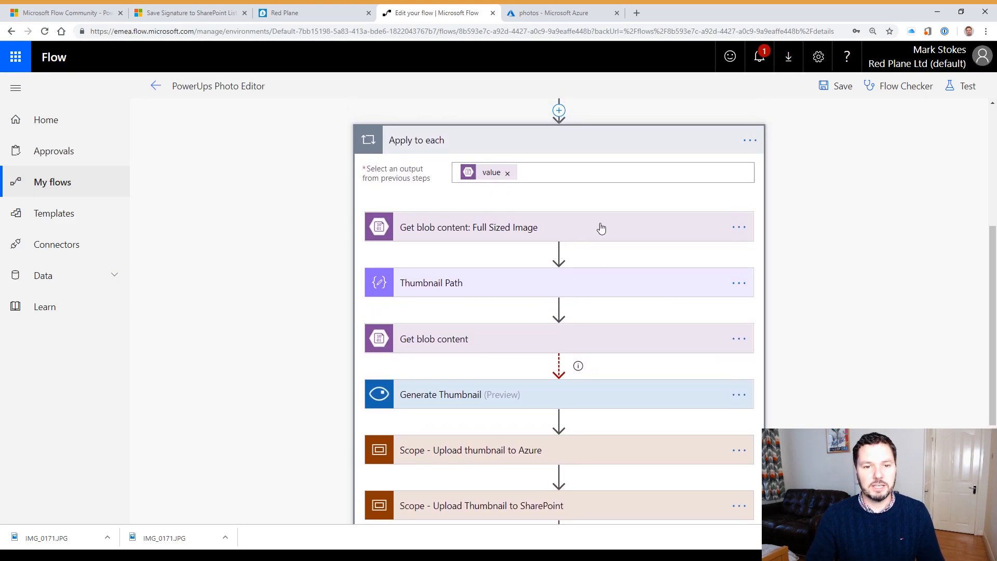
# - Examine the blob path, advanced options and available dynamic content of Get blob content: Full Sized Image, then collapse the action
pyautogui.click(581, 228)
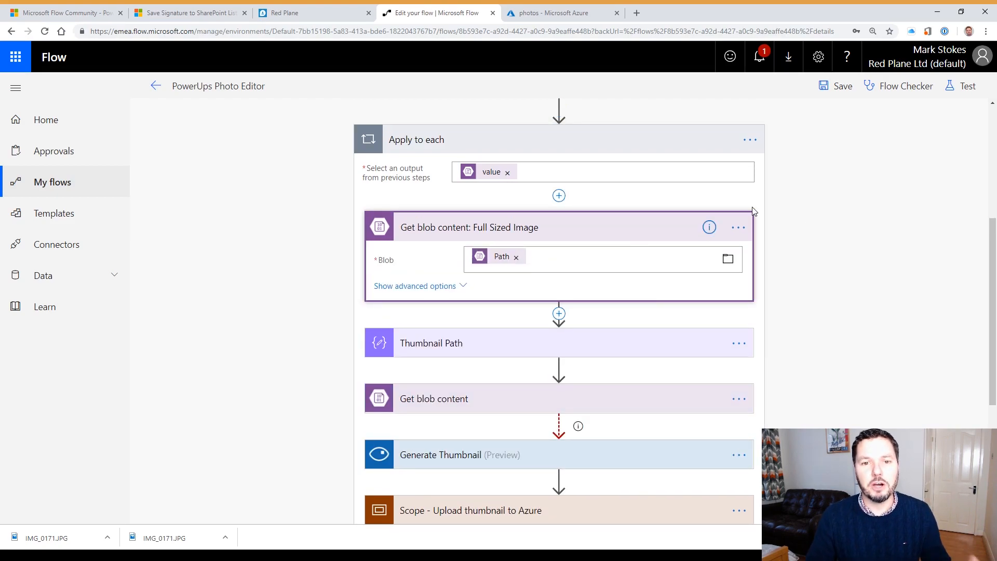
pyautogui.click(445, 286)
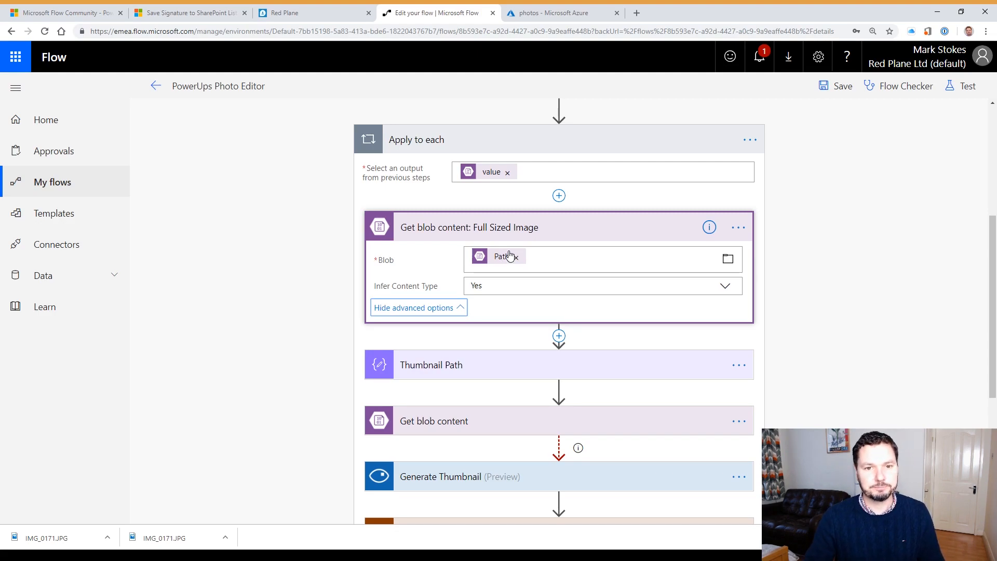
pyautogui.click(640, 259)
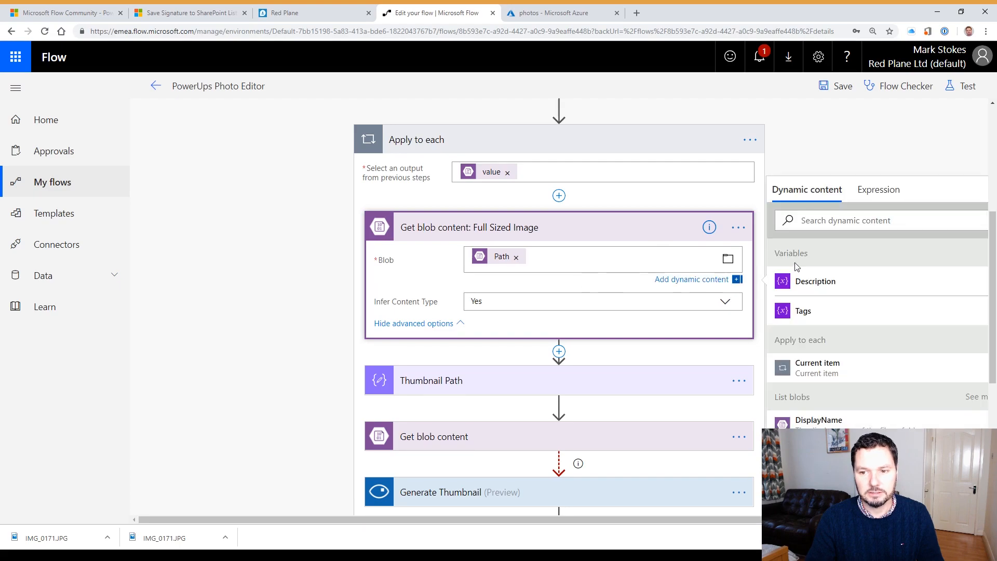
pyautogui.scroll(-1, 843, 395)
pyautogui.scroll(-7, 858, 353)
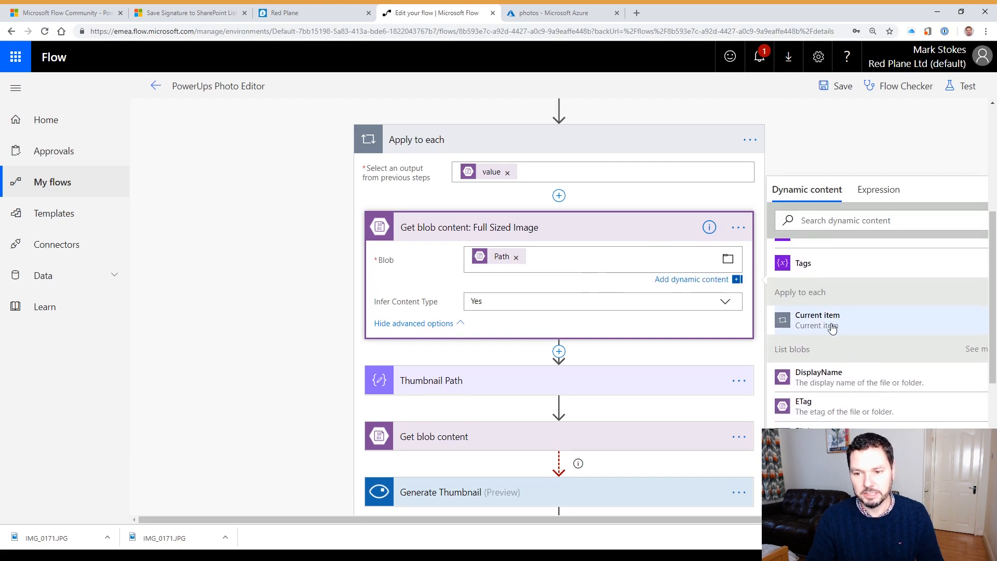
pyautogui.scroll(-3, 850, 406)
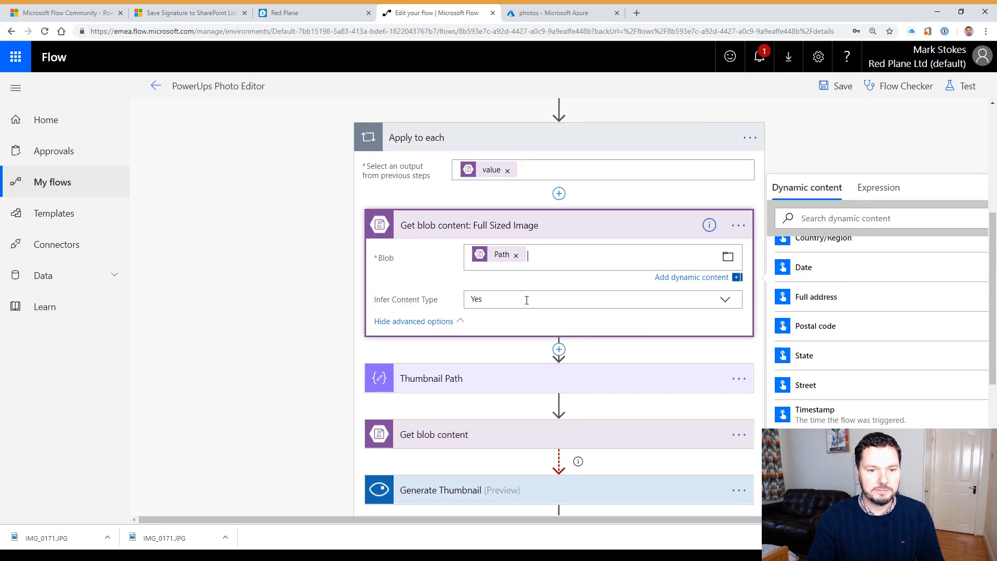
pyautogui.click(430, 322)
pyautogui.click(321, 384)
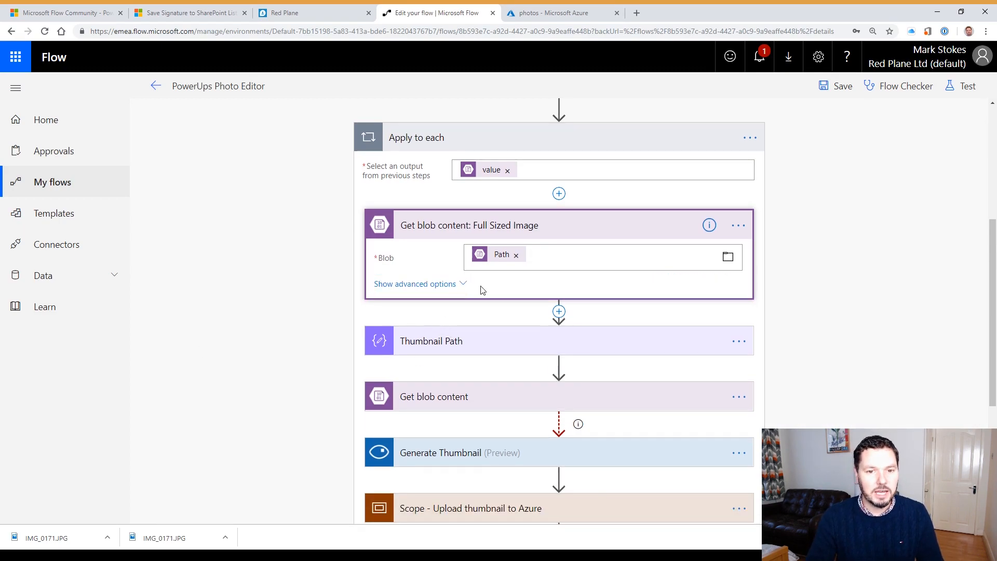
pyautogui.click(608, 221)
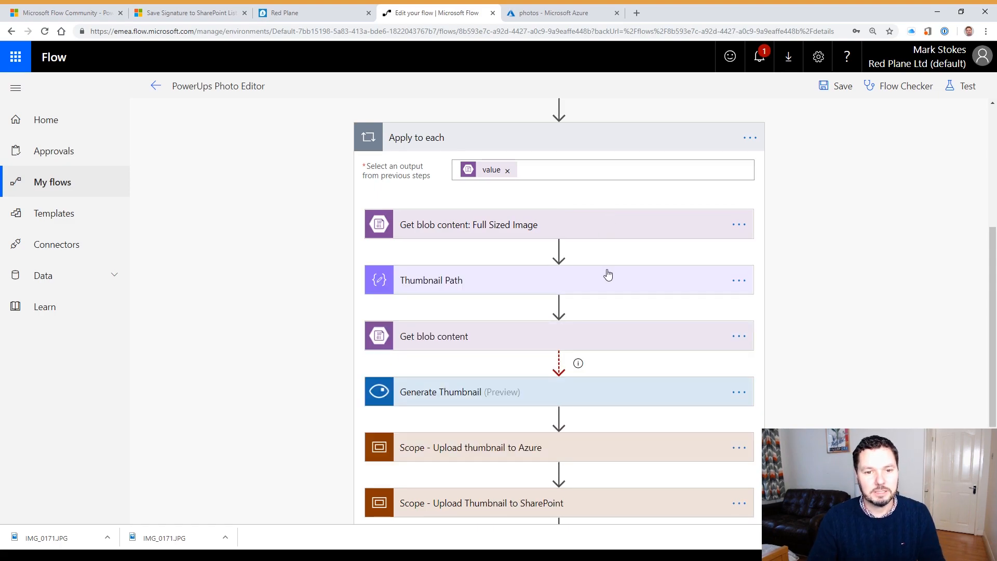
# - Expand Thumbnail Path to review its /thumbs/ path, and switch to the Azure portal to view the containers of powerupphotos
pyautogui.click(668, 279)
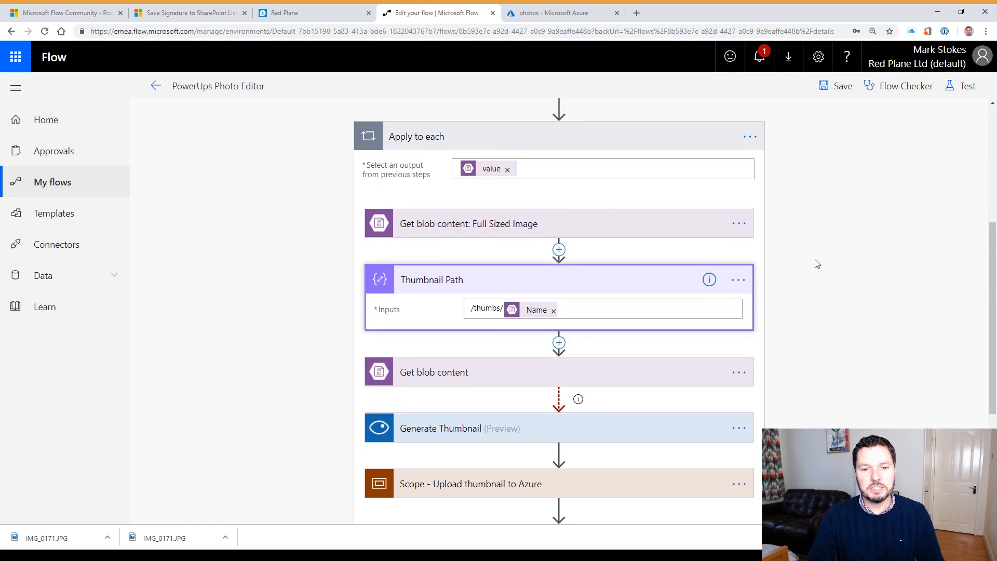
pyautogui.scroll(-2, 814, 263)
pyautogui.scroll(1, 817, 263)
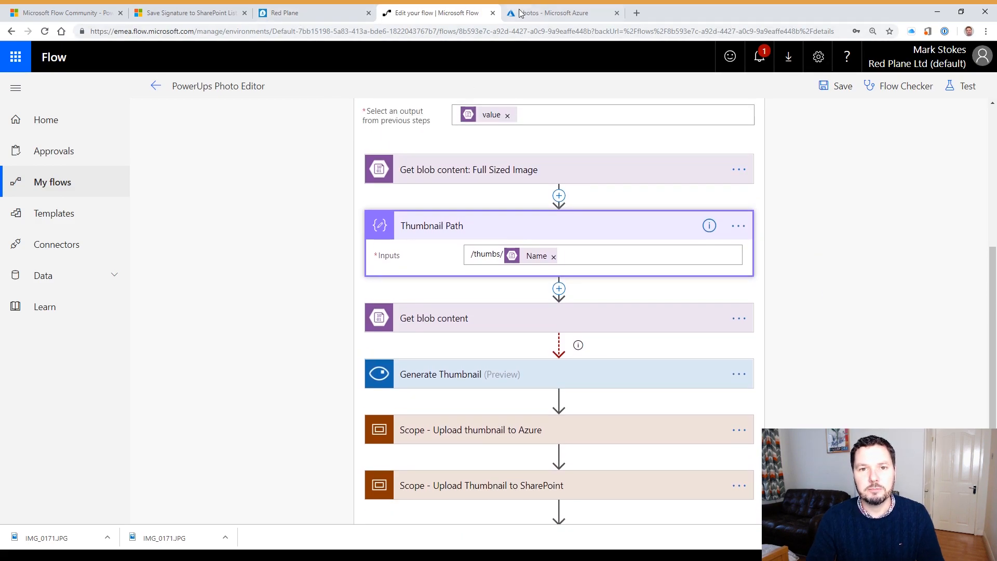
pyautogui.click(537, 16)
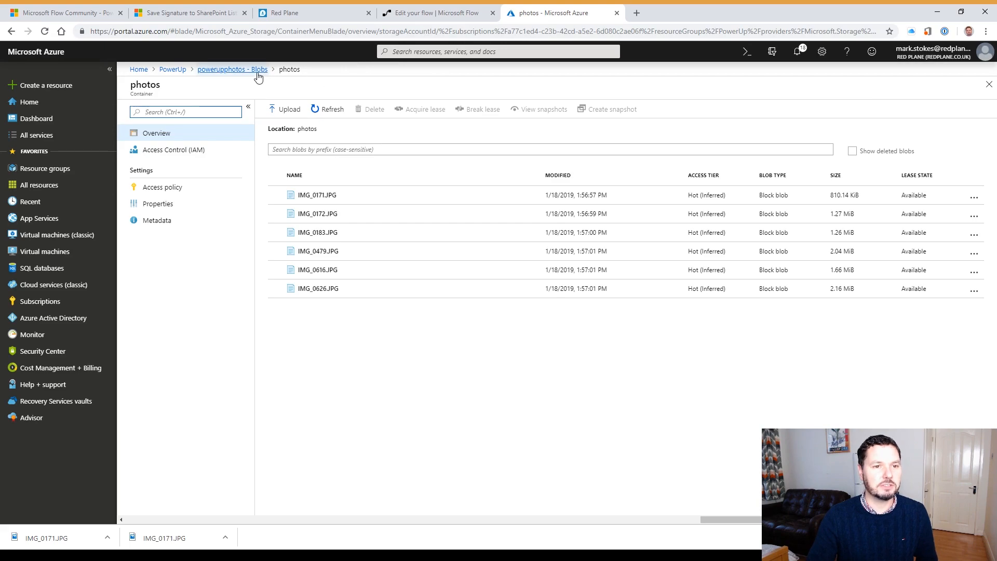
pyautogui.click(232, 69)
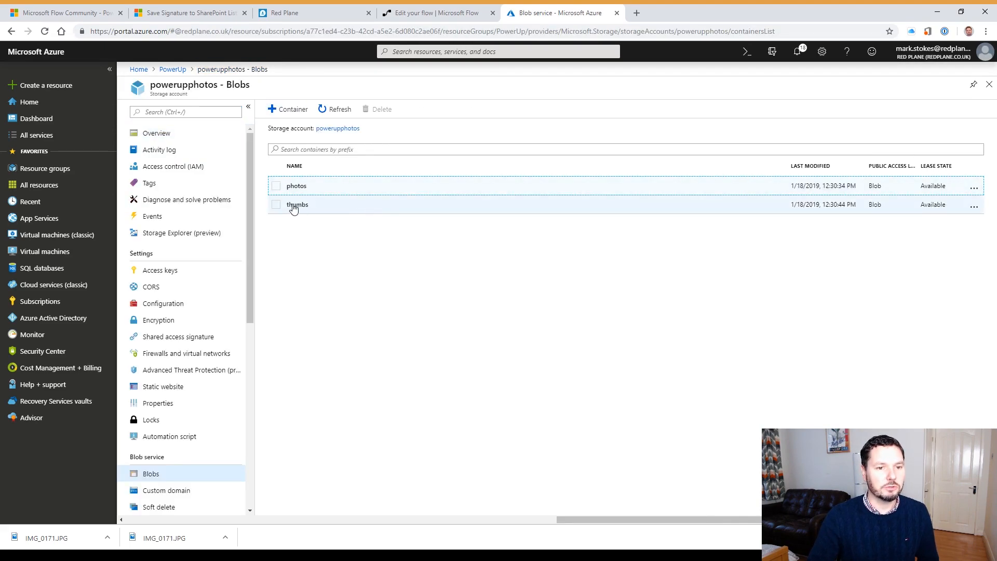
# - Return to the flow, collapse Thumbnail Path and expand the second Get blob content action to review its comment and blob input
pyautogui.click(424, 16)
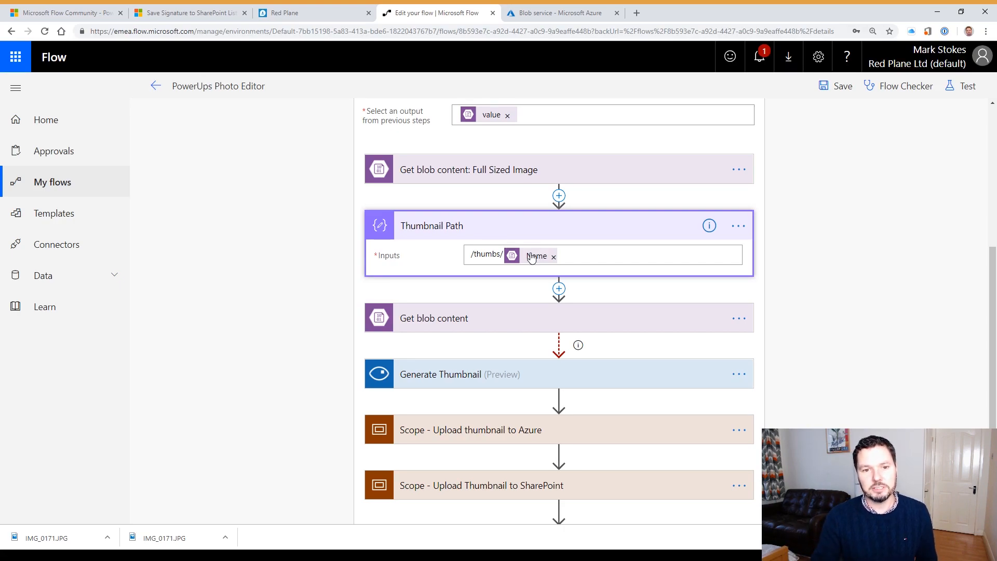
pyautogui.click(537, 227)
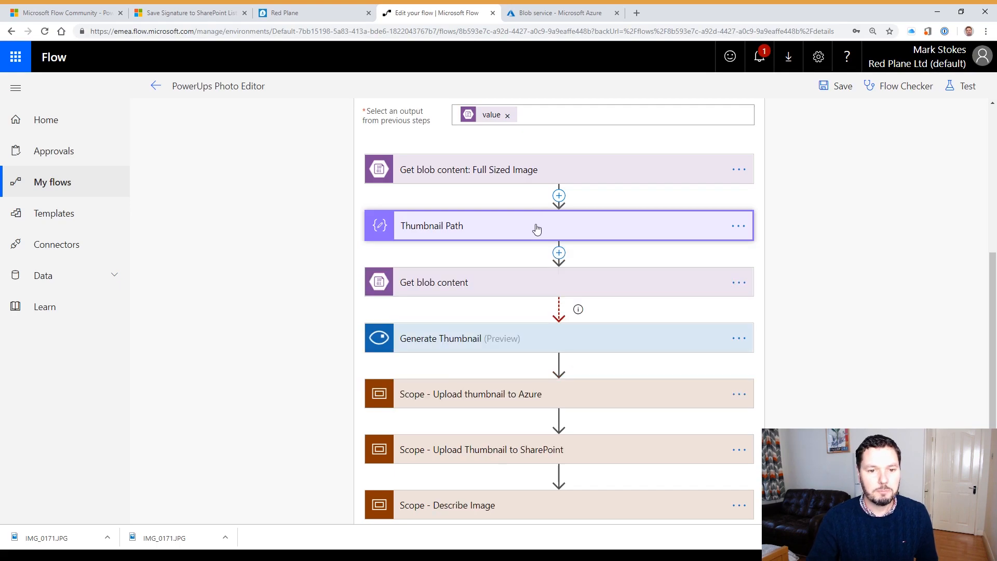
pyautogui.click(623, 280)
pyautogui.scroll(-1, 834, 280)
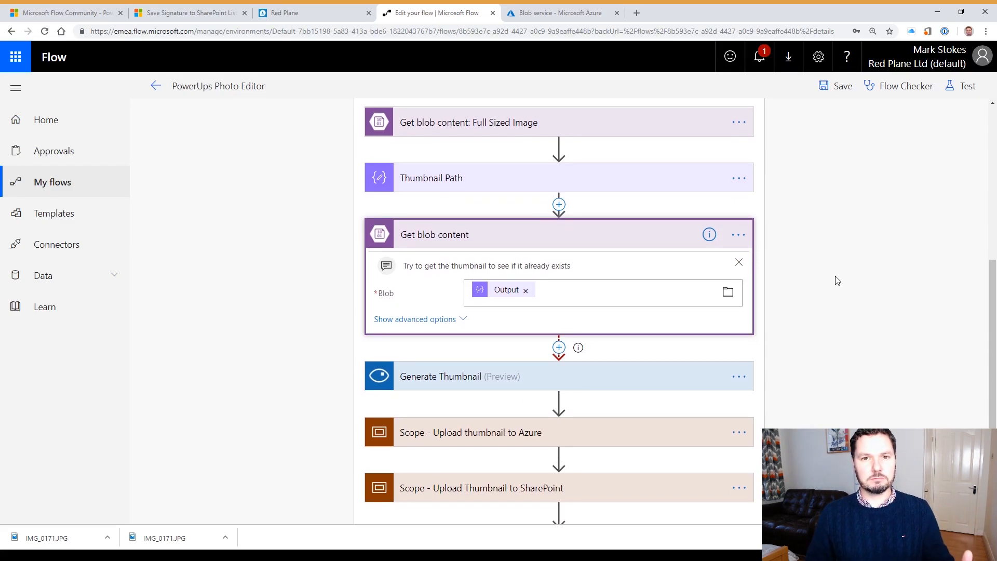
# - Switch to the Azure portal, view the contents of the thumbs container and return to the flow
pyautogui.click(580, 14)
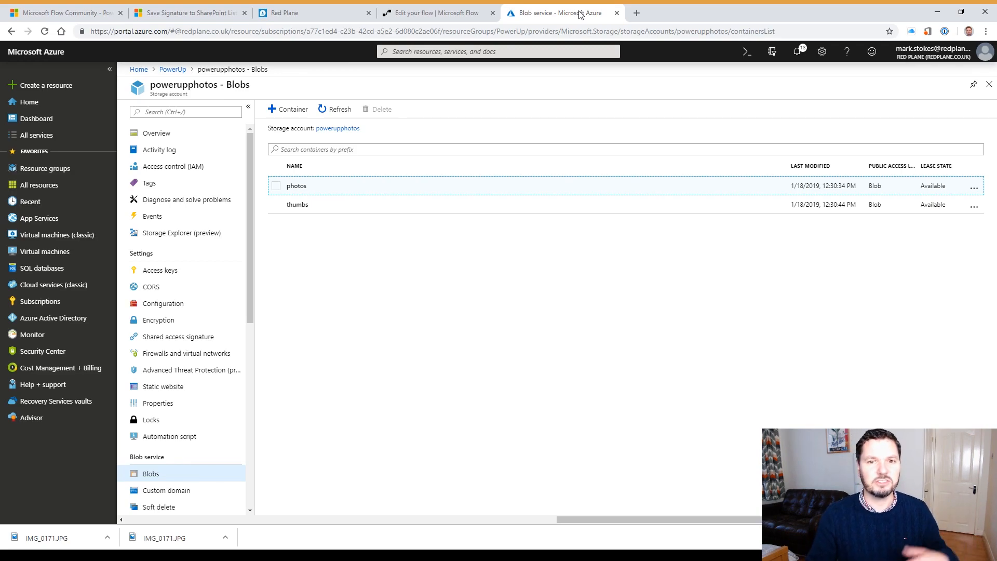
pyautogui.click(297, 205)
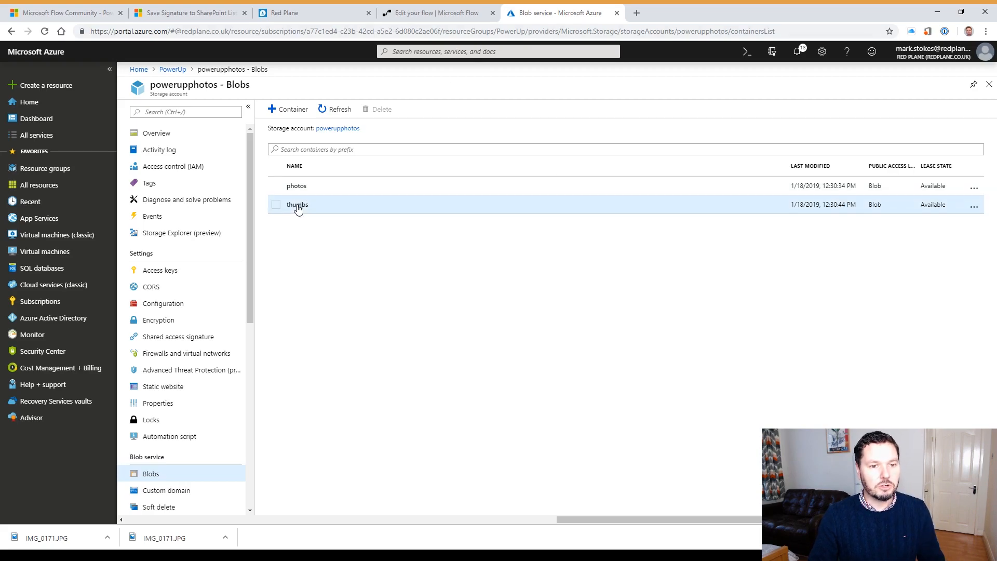
pyautogui.click(450, 16)
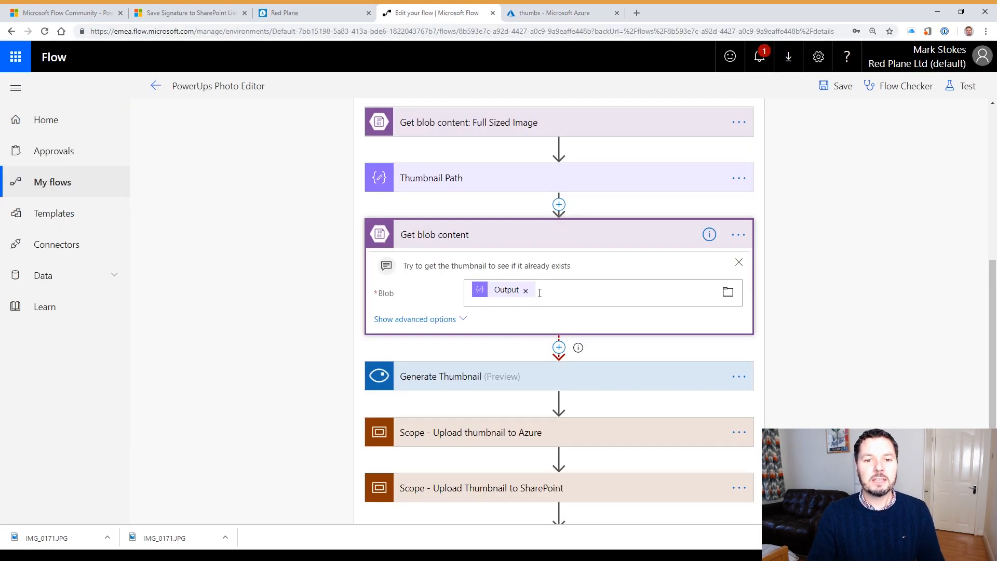
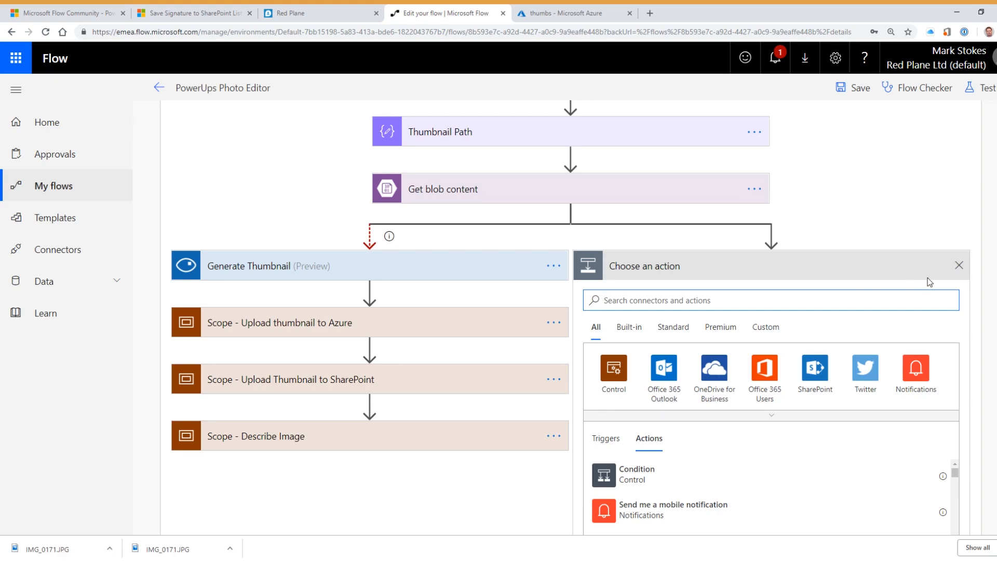
# - Remove the empty parallel branch beside Generate Thumbnail and briefly review the Get blob content action above it
pyautogui.click(960, 265)
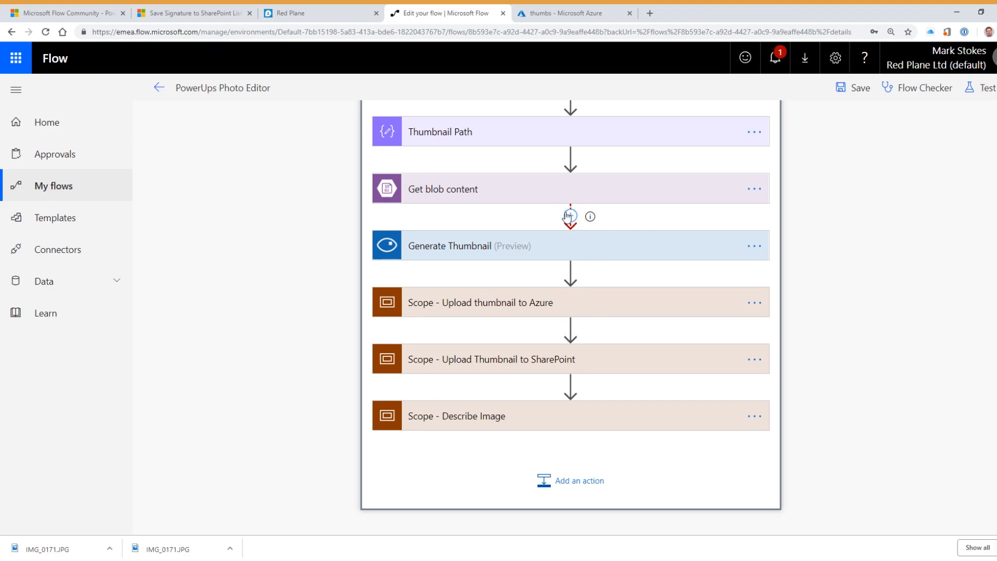
pyautogui.click(570, 193)
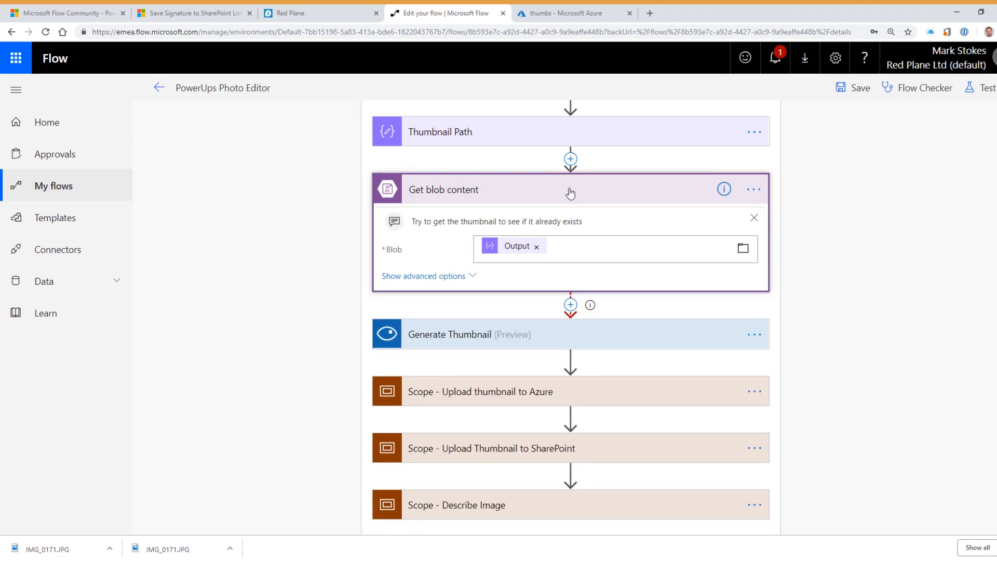
pyautogui.click(570, 190)
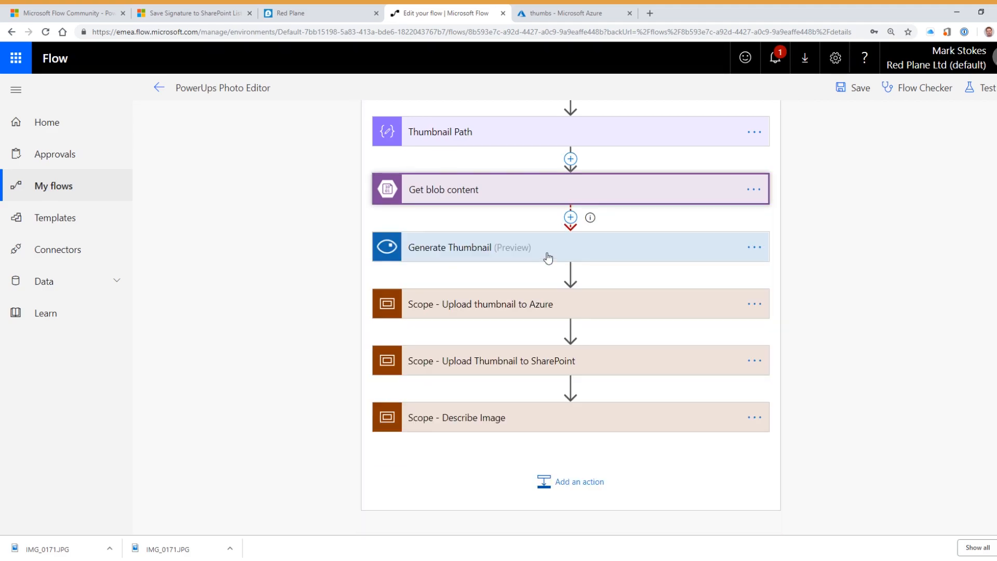
# - Expand Generate Thumbnail to review its thumbnail width, height, image source and image content
pyautogui.click(599, 252)
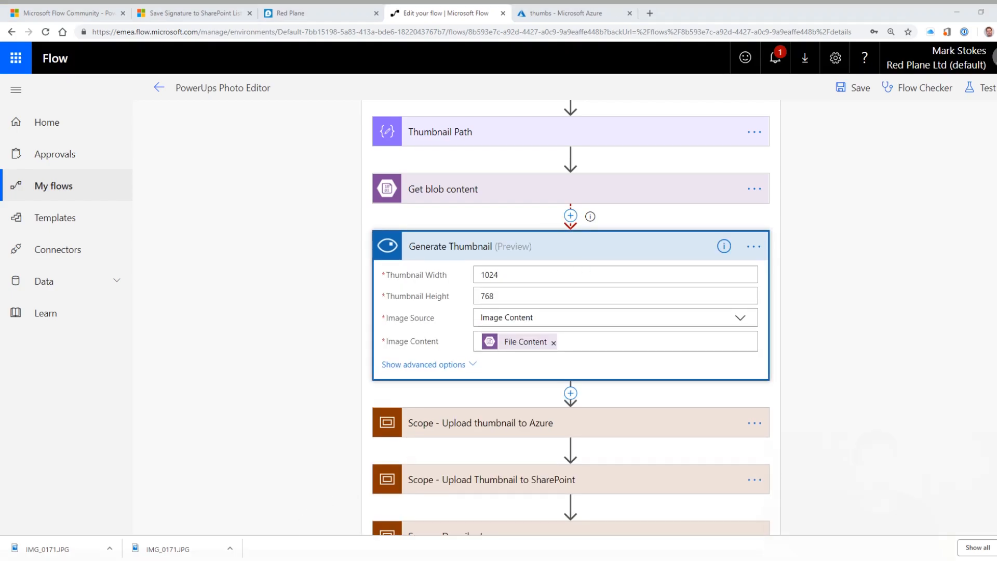
pyautogui.click(328, 300)
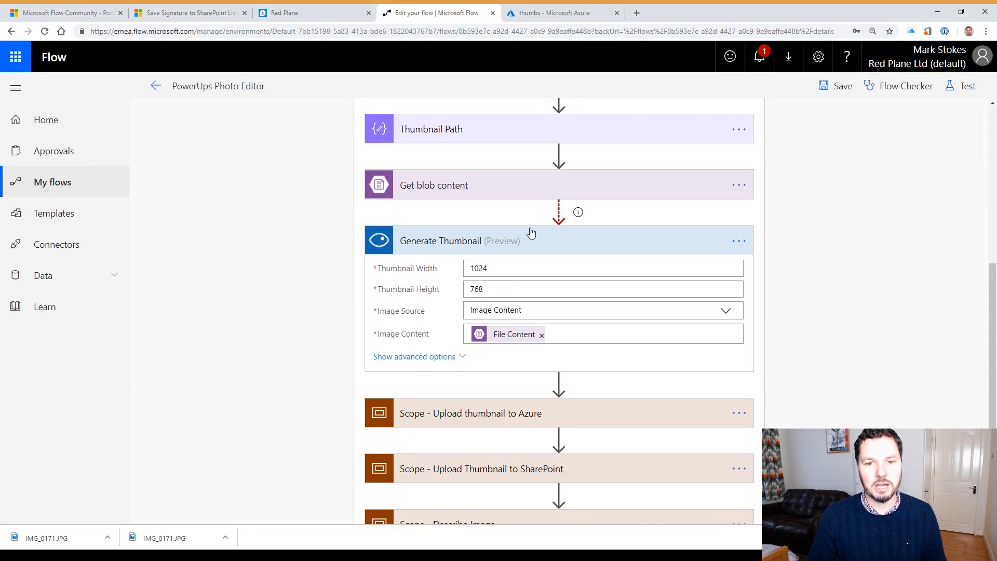
pyautogui.moveTo(555, 214)
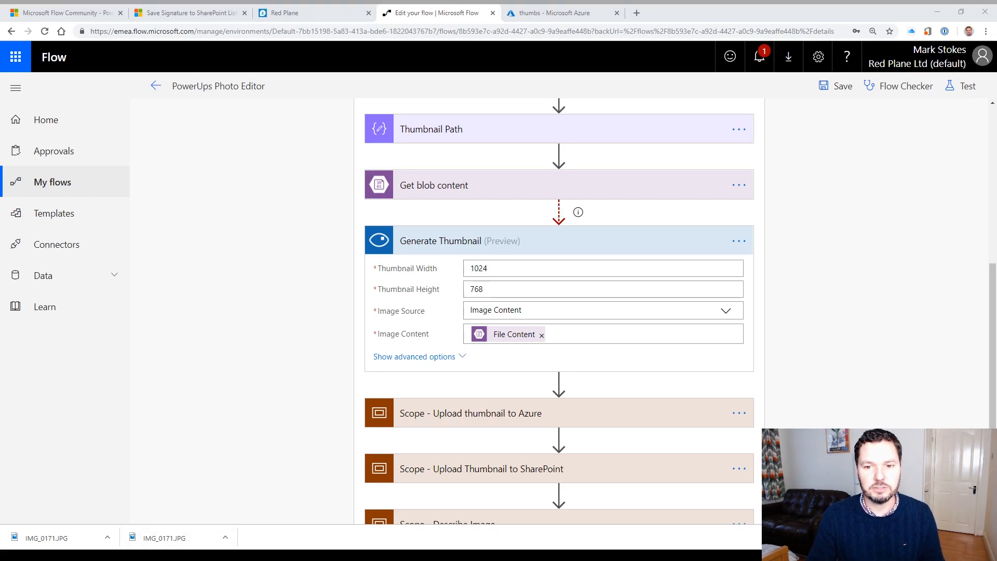
# - Switch to the Azure portal and go from the thumbs container up to the PowerUp resource group
pyautogui.click(564, 17)
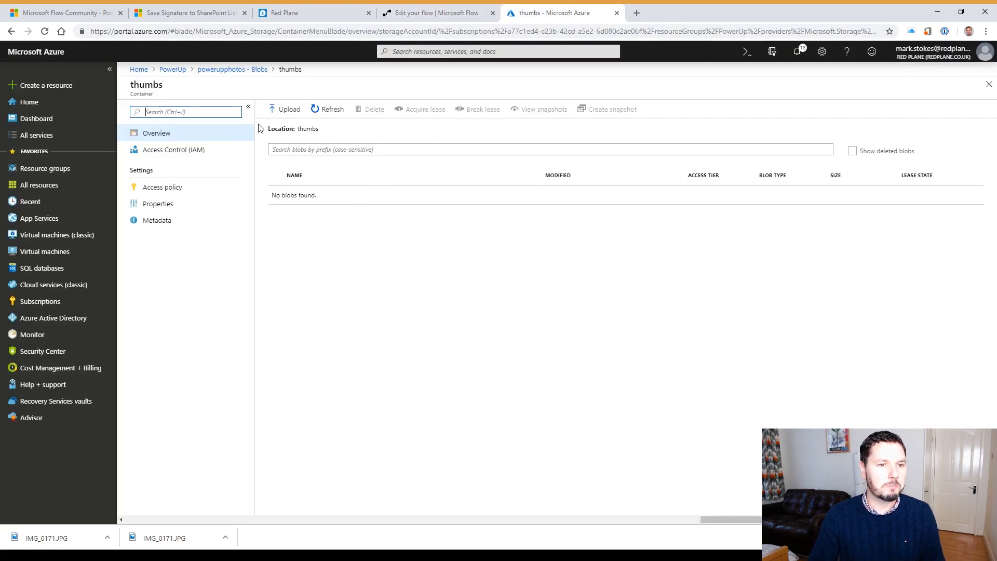
pyautogui.click(233, 69)
pyautogui.click(173, 69)
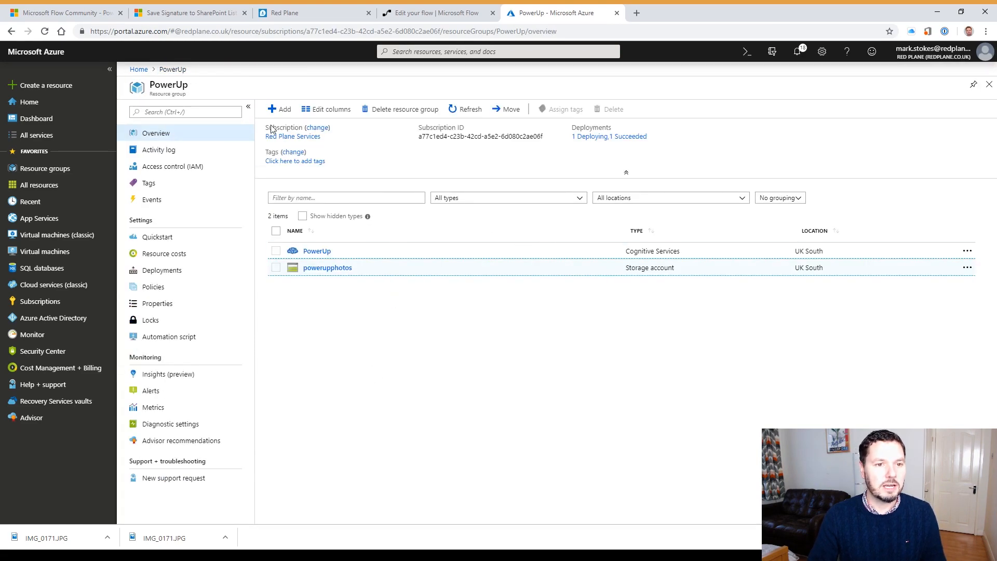
# - Search the Marketplace for Vision from the PowerUp resource group and start creating a Computer Vision resource
pyautogui.click(276, 110)
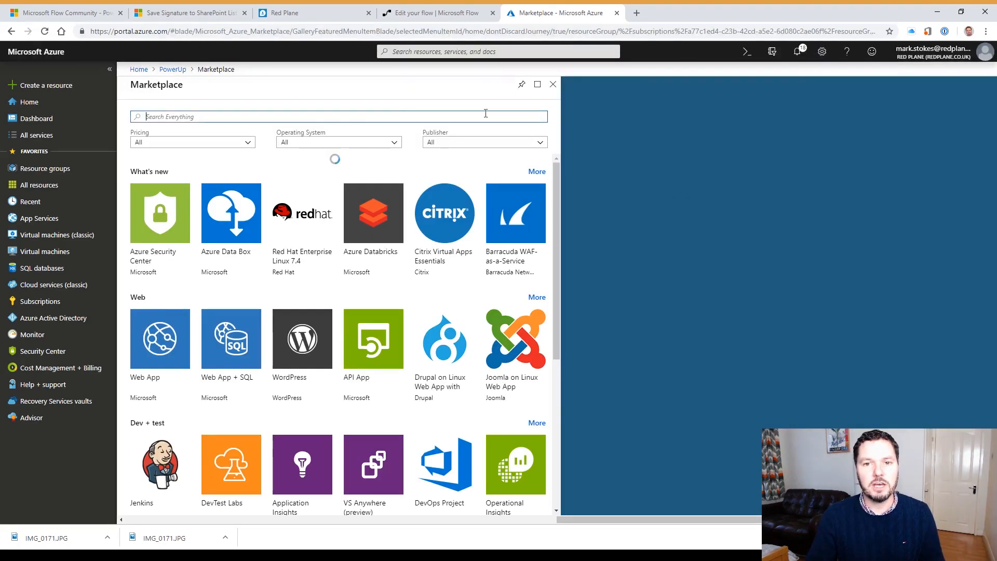
pyautogui.write('Visiom')
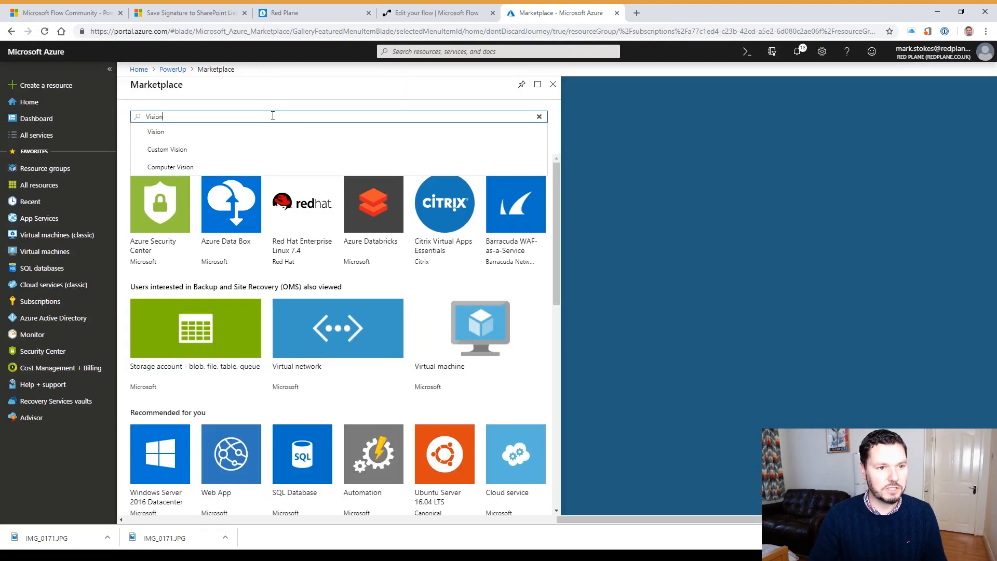
pyautogui.click(182, 133)
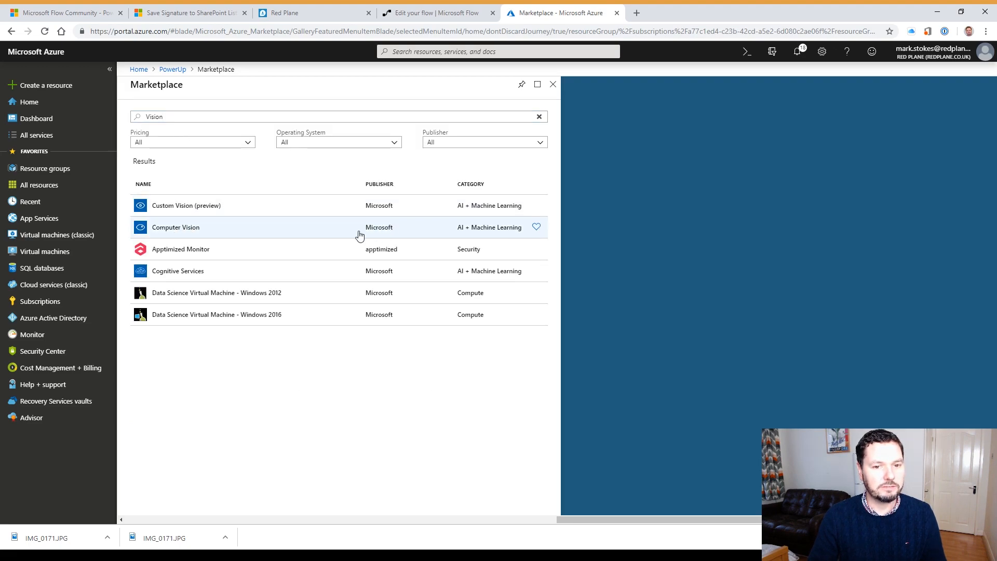
pyautogui.click(191, 232)
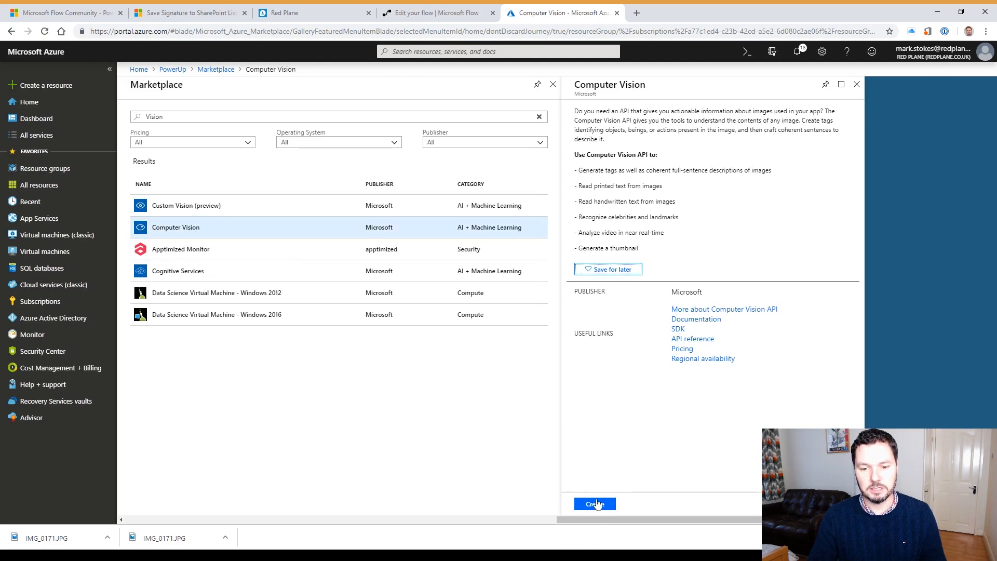
pyautogui.click(596, 503)
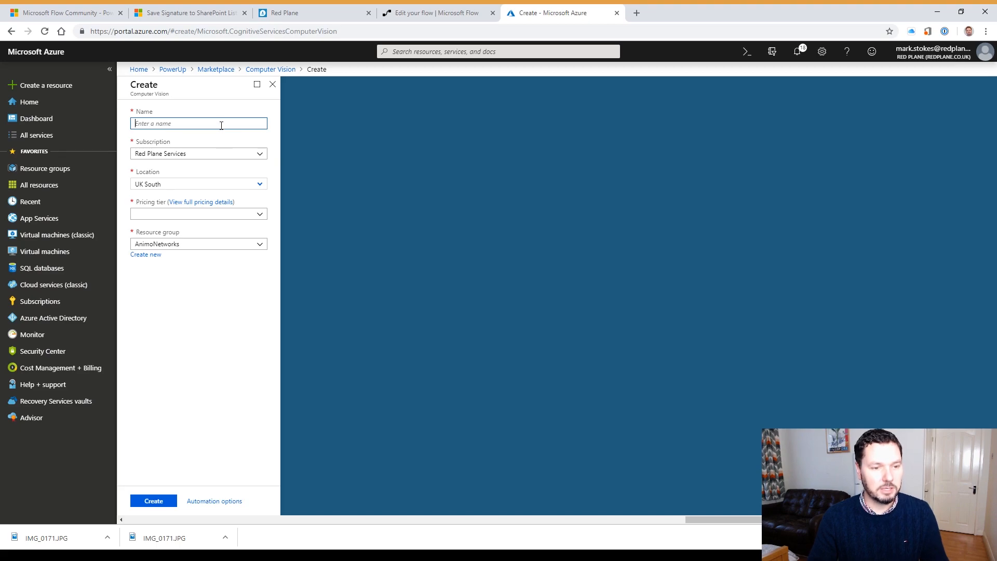
# - Fill in name PowerUpsVisionAPI, pricing tier S1 (10 Calls per second) and resource group PowerUp for the Computer Vision resource, and discard the form
pyautogui.write('PowerUpsVisionAPI')
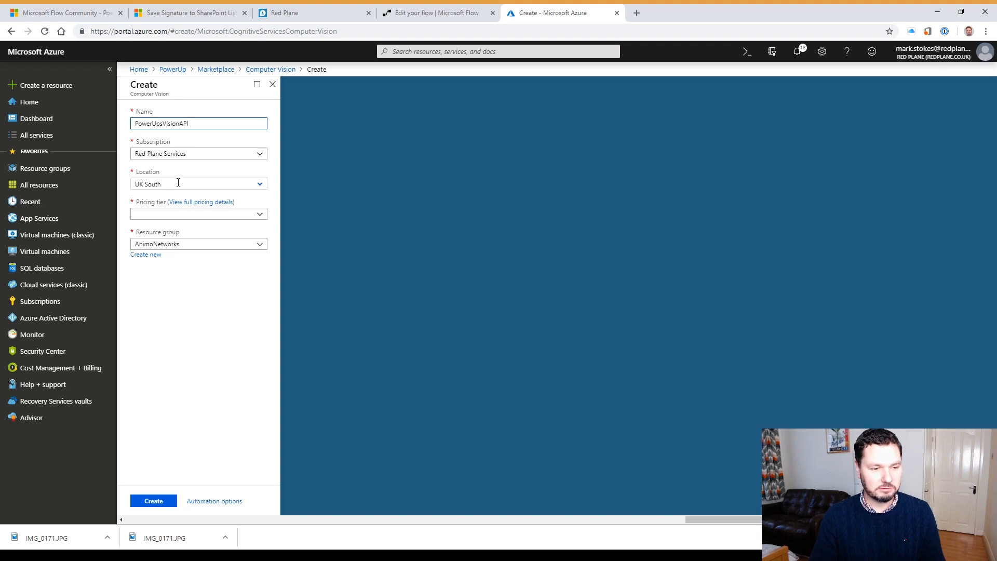
pyautogui.click(204, 215)
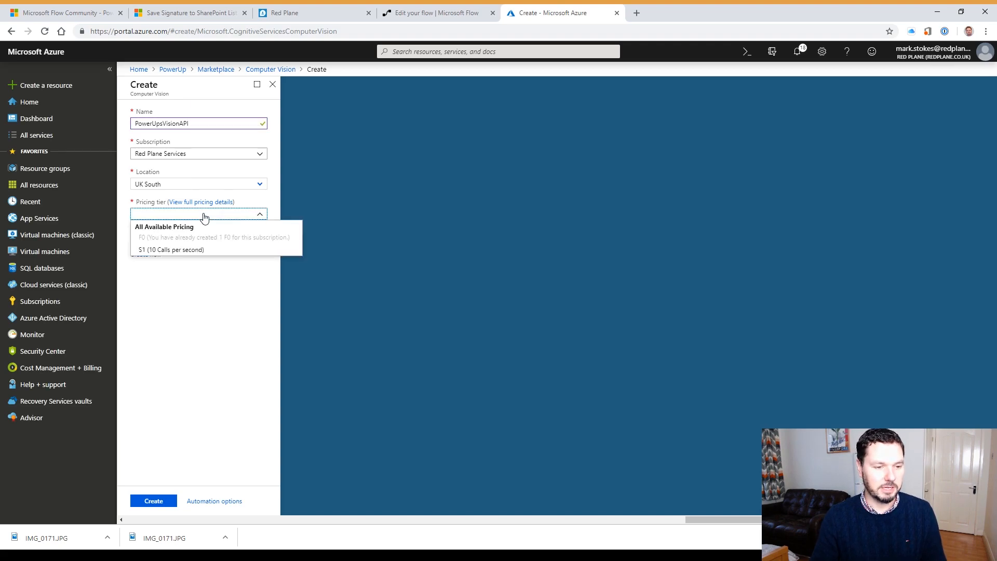
pyautogui.click(200, 249)
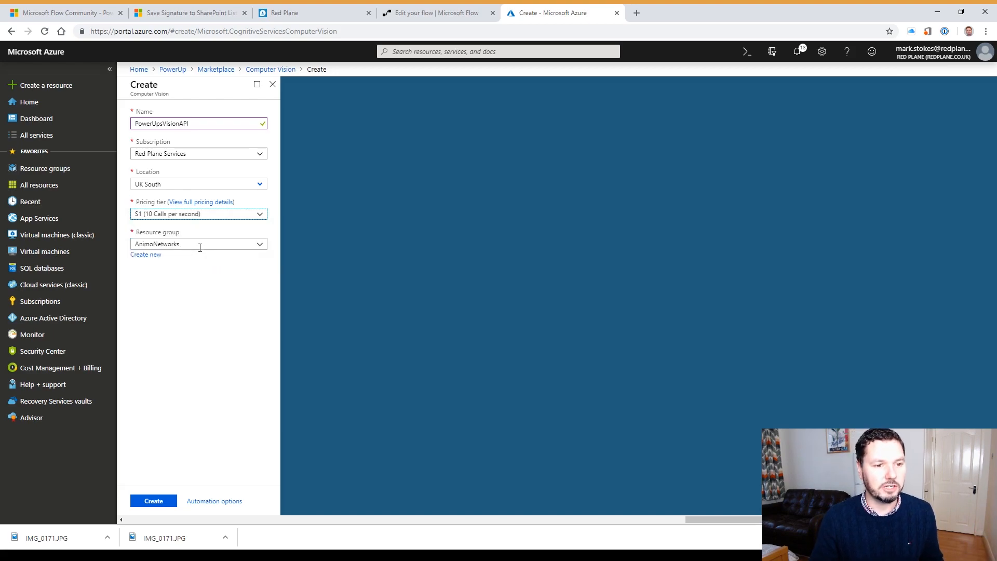
pyautogui.click(257, 244)
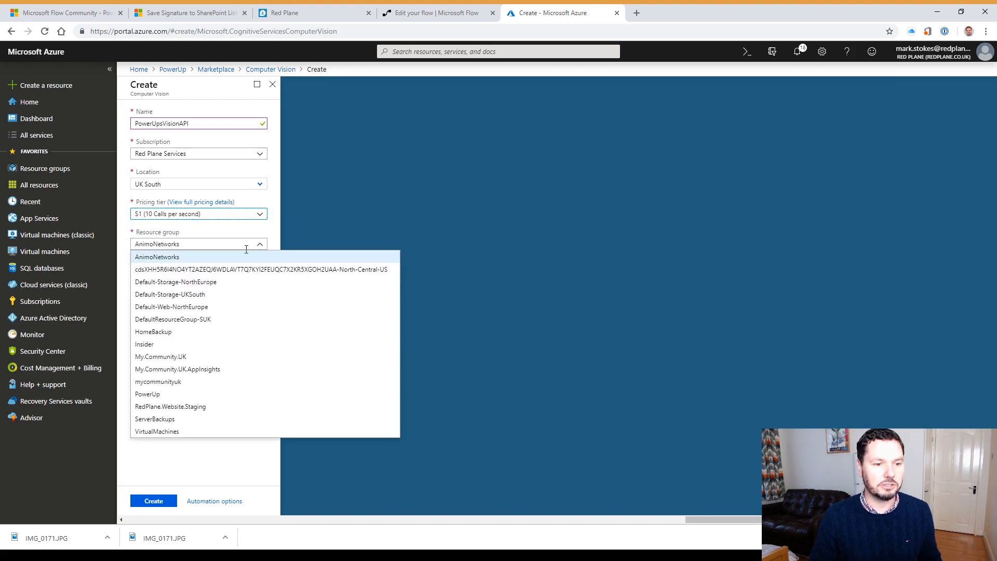
pyautogui.click(169, 394)
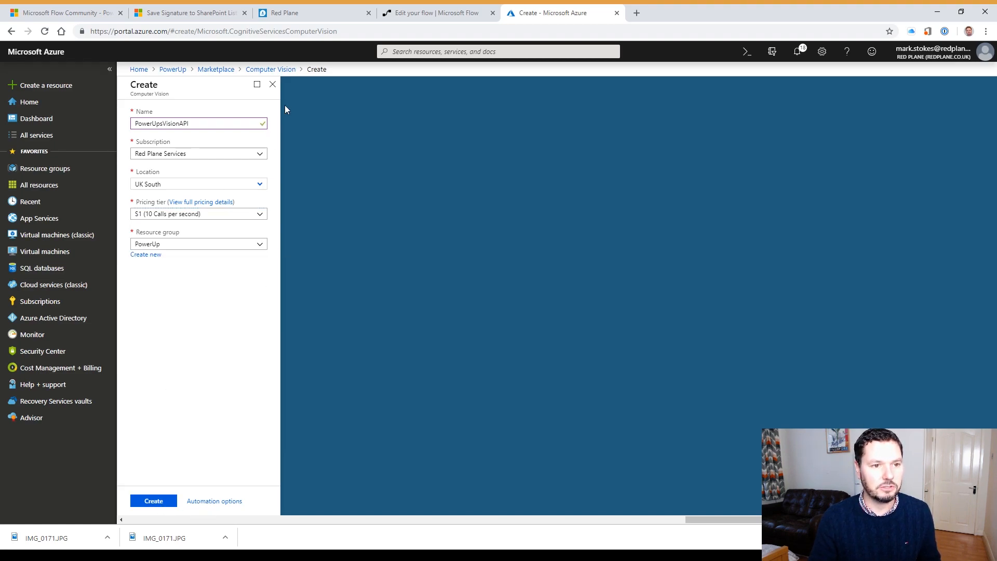
pyautogui.click(274, 86)
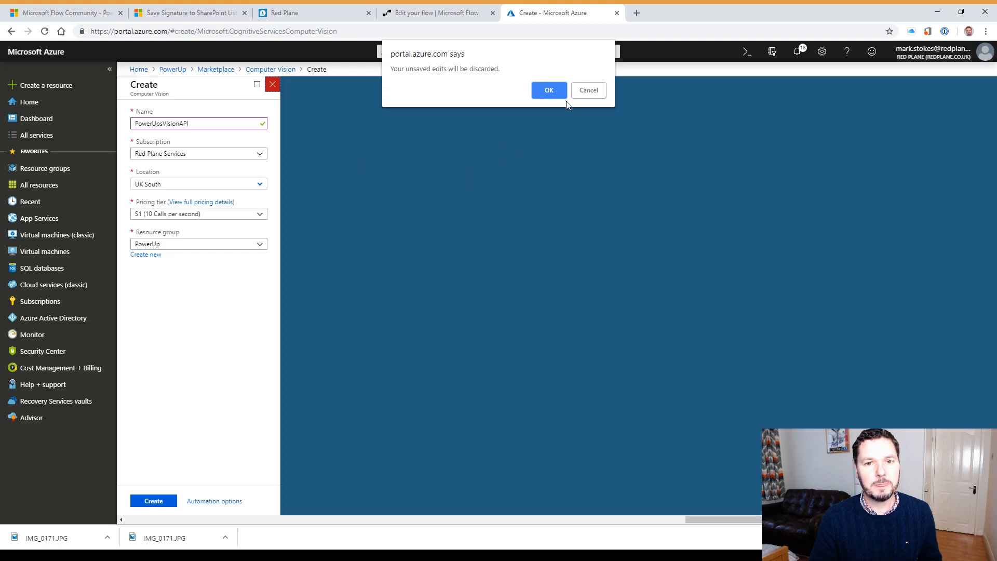
pyautogui.click(546, 91)
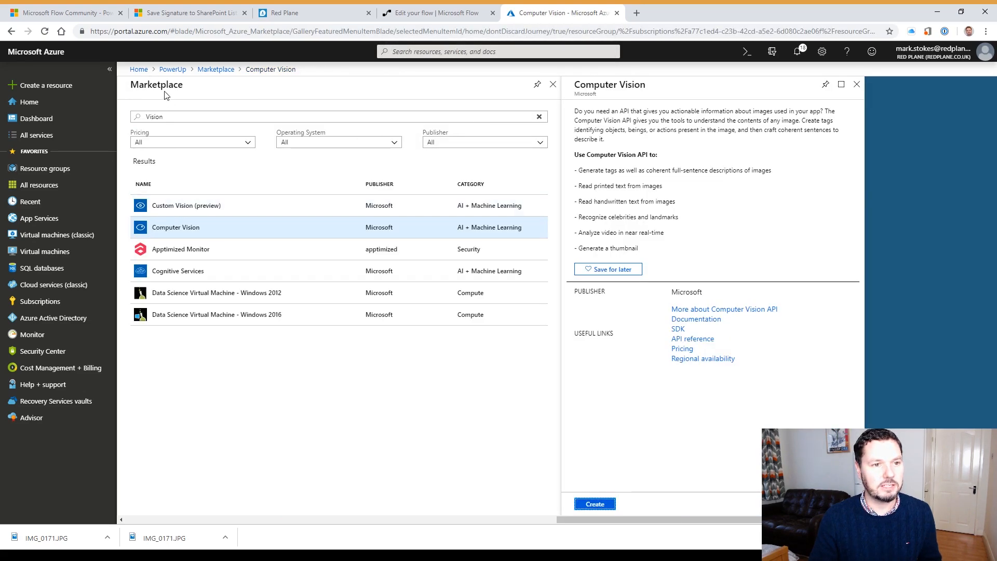
# - Open the existing PowerUp Cognitive Services resource from the PowerUp resource group
pyautogui.click(172, 69)
pyautogui.click(315, 251)
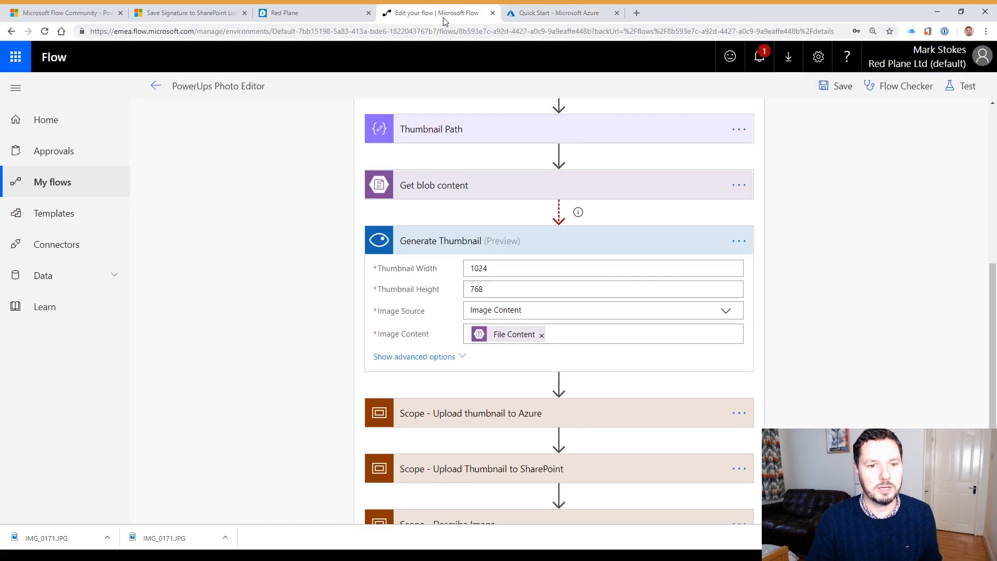
# - Switch back to the flow and start a new Computer Vision API connection named PowerUP Vision Connector for the Generate Thumbnail action
pyautogui.click(444, 15)
pyautogui.click(739, 241)
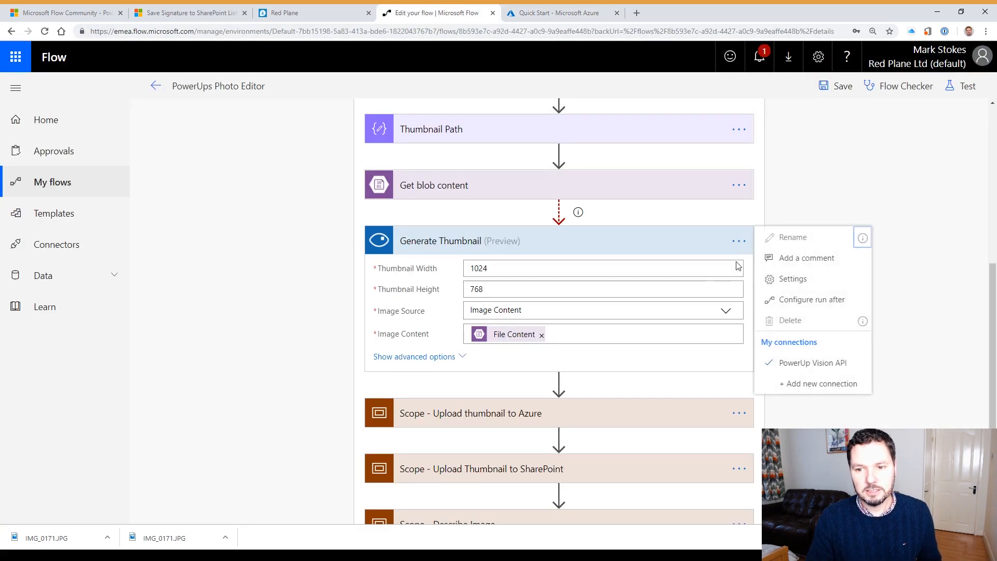
pyautogui.click(809, 384)
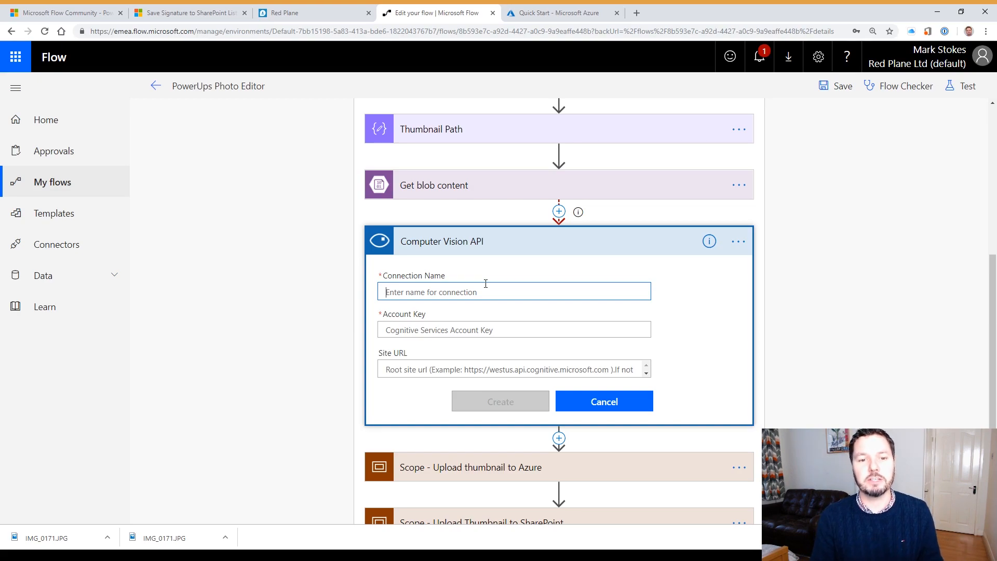
pyautogui.write('P')
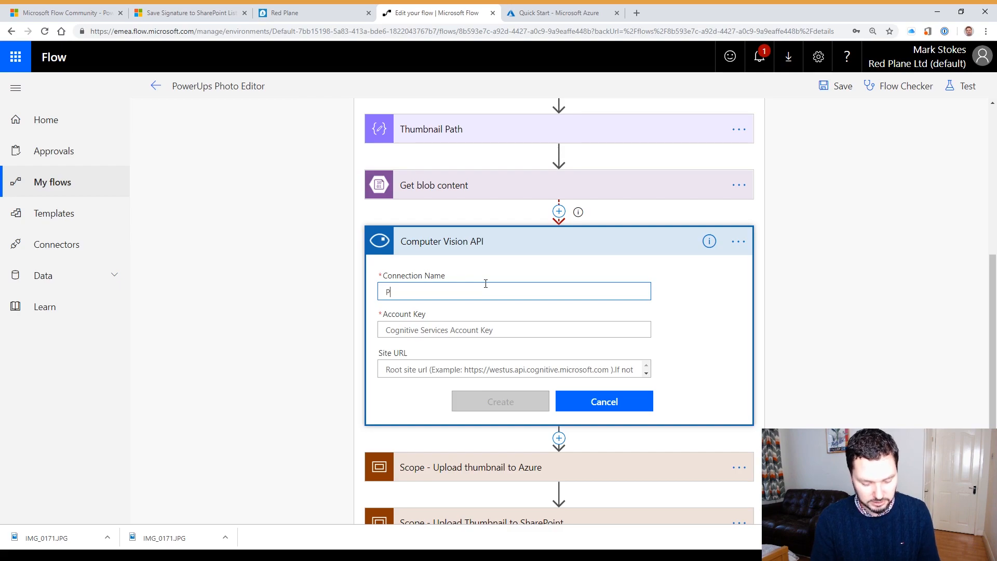
pyautogui.write('owerUP Visio')
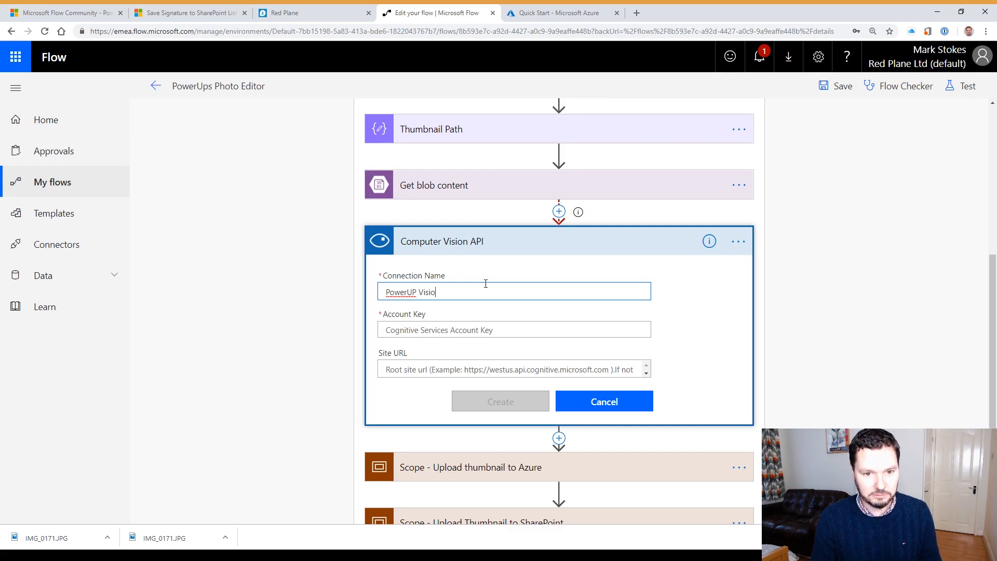
pyautogui.write('n Connector')
pyautogui.press('Tab')
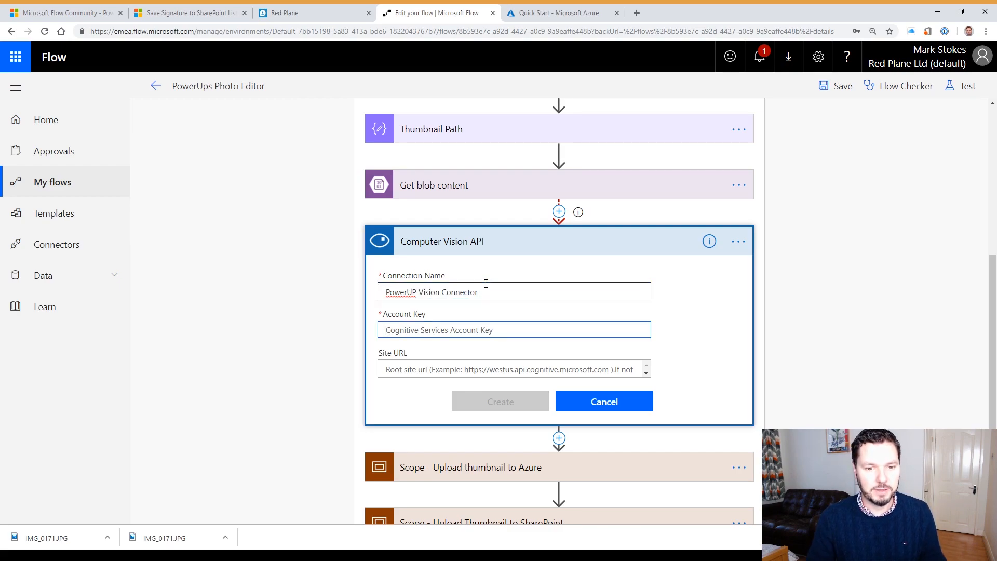
# - Copy Key 1 of the PowerUp Cognitive Services resource from the Azure portal and paste it as the new connection's account key
pyautogui.click(559, 13)
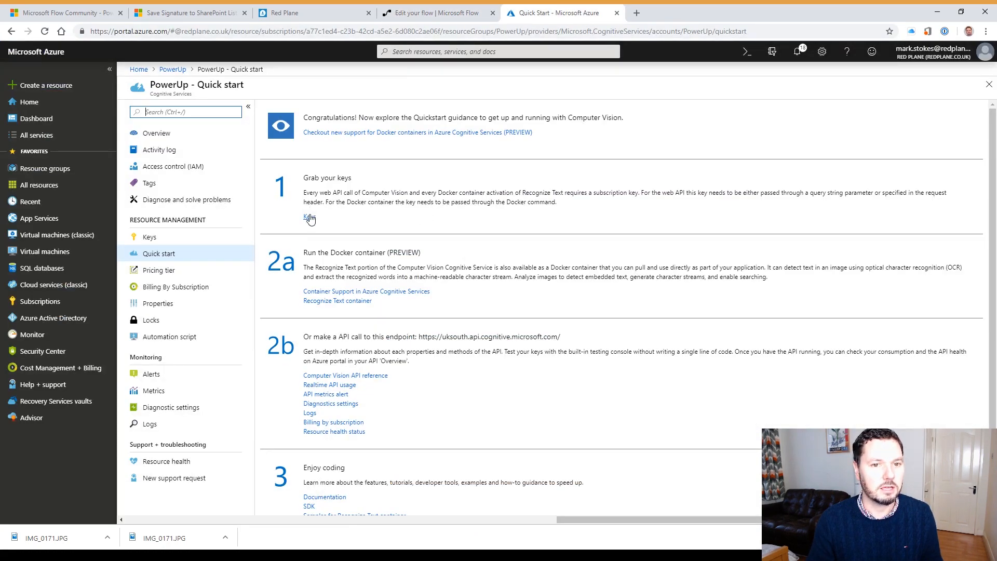
pyautogui.click(309, 218)
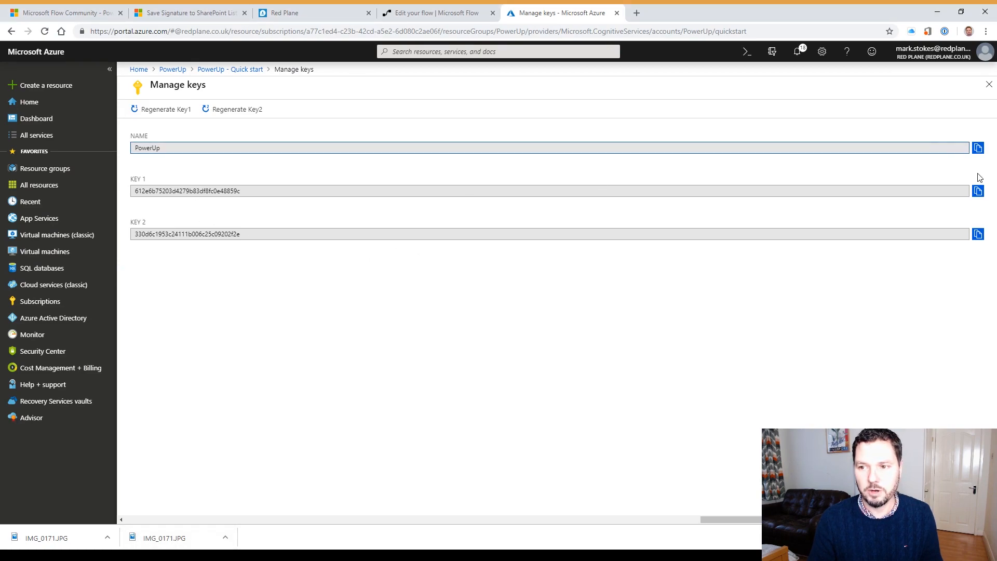
pyautogui.click(978, 192)
pyautogui.click(439, 16)
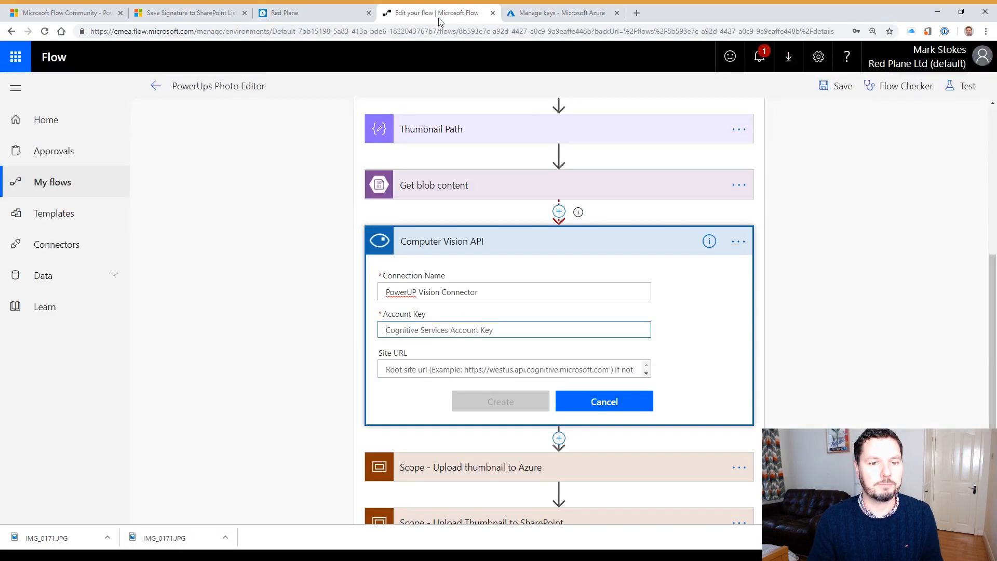
pyautogui.hotkey('ctrl', 'v')
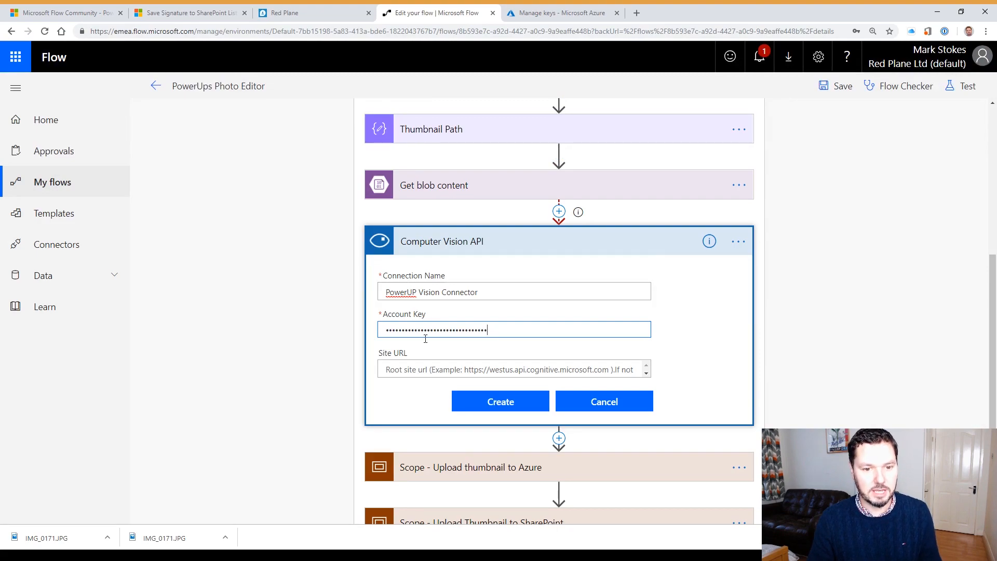
pyautogui.click(427, 368)
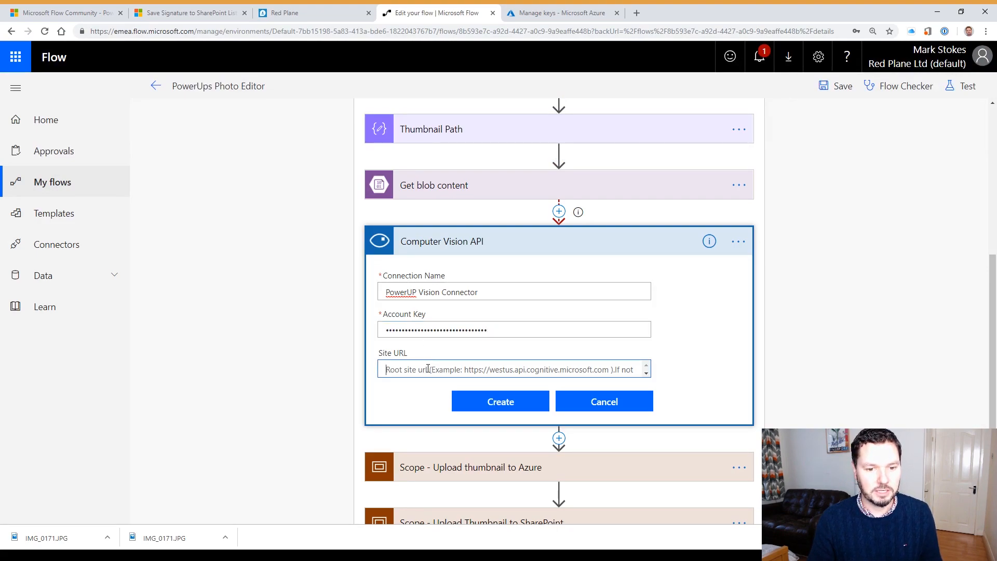
pyautogui.click(647, 374)
pyautogui.click(646, 365)
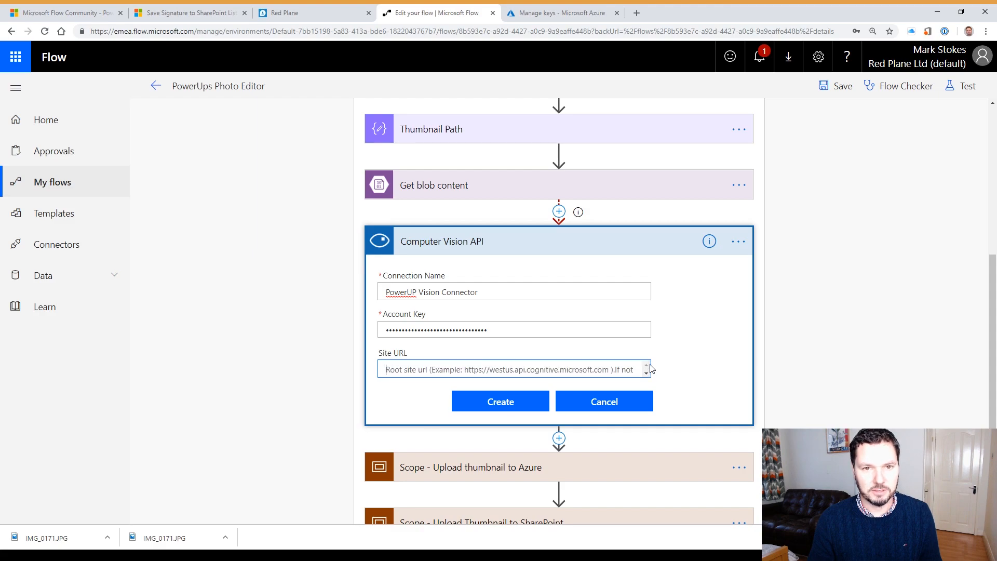
pyautogui.click(575, 15)
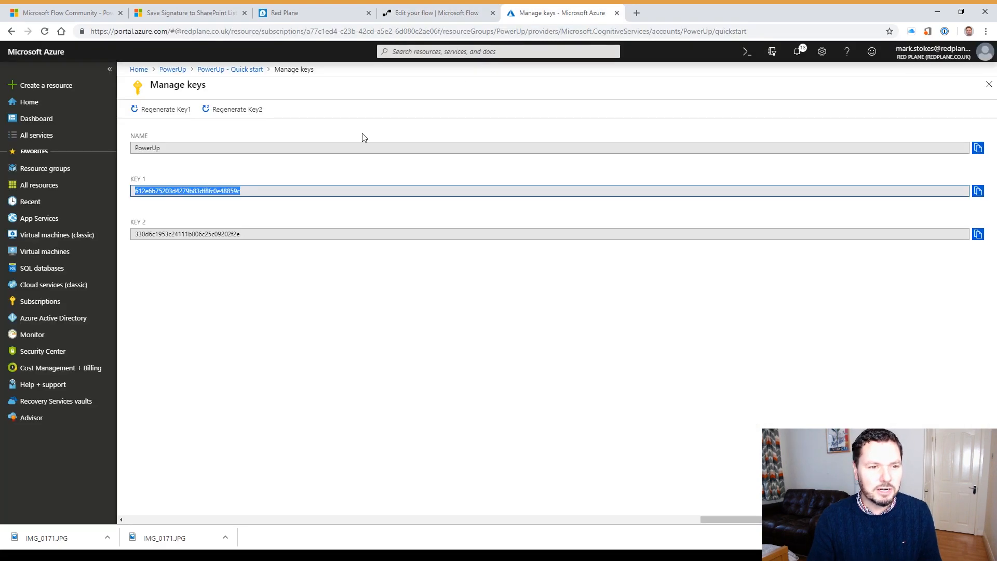
pyautogui.click(231, 69)
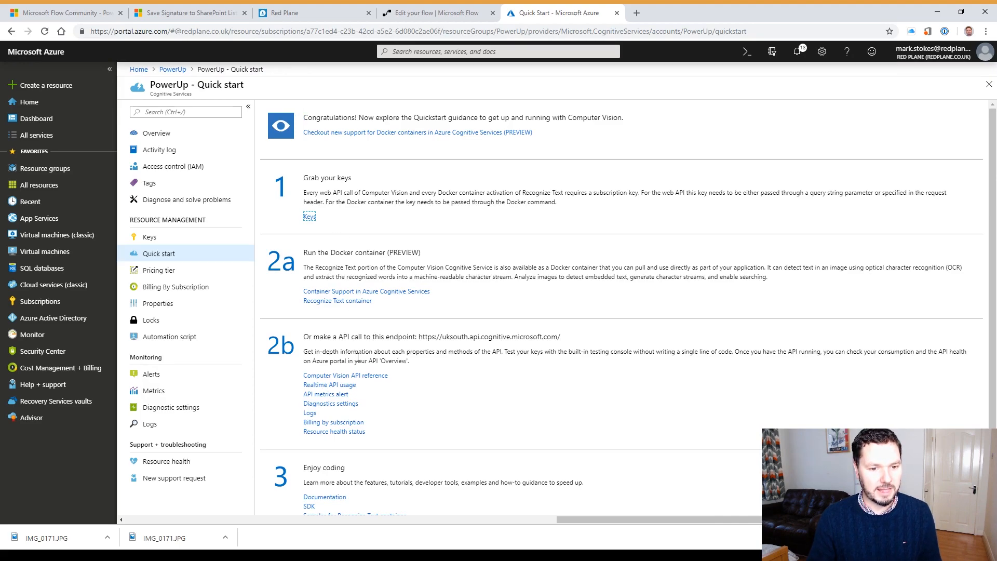
pyautogui.moveTo(304, 337); pyautogui.dragTo(557, 339)
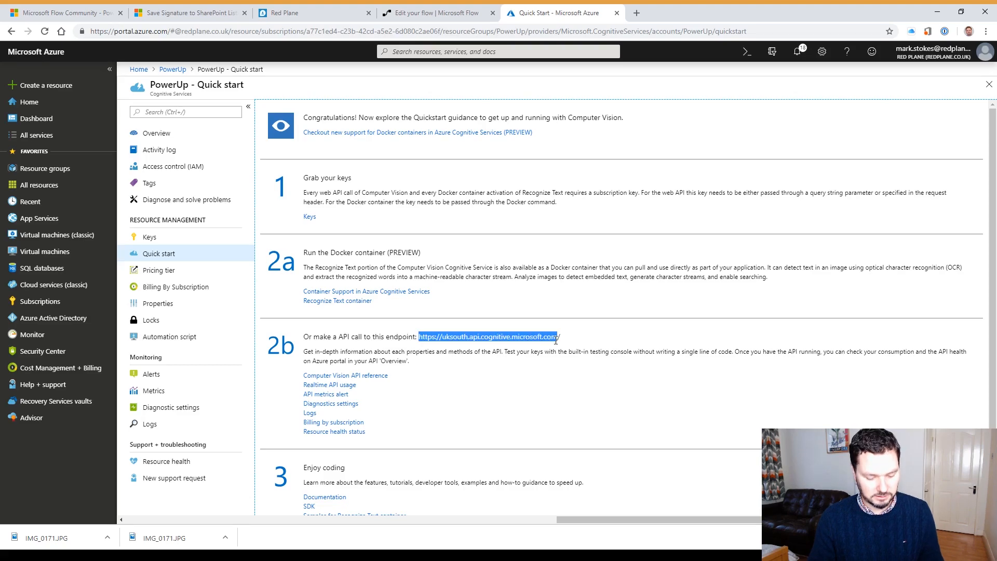
pyautogui.click(437, 13)
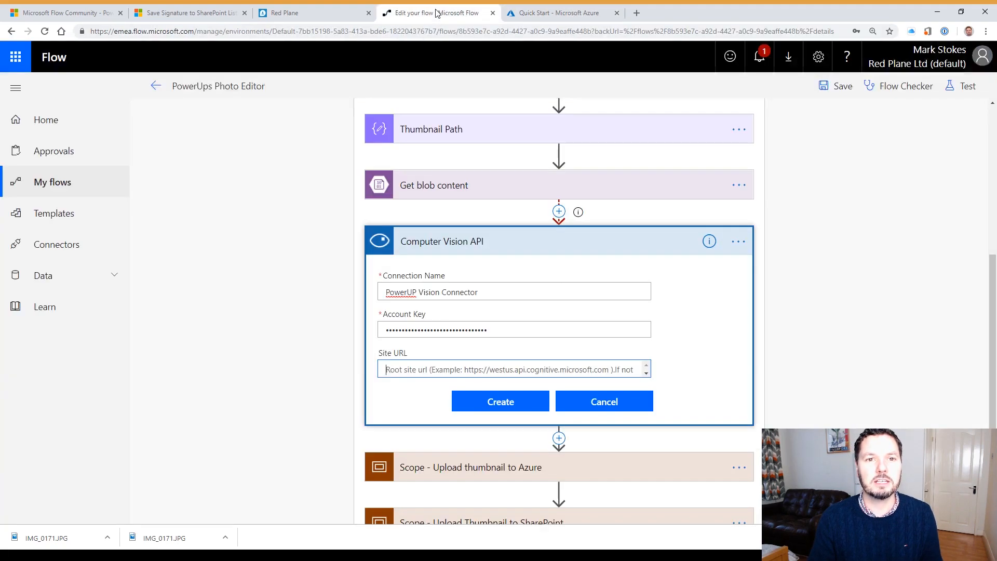
pyautogui.hotkey('ctrl', 'v')
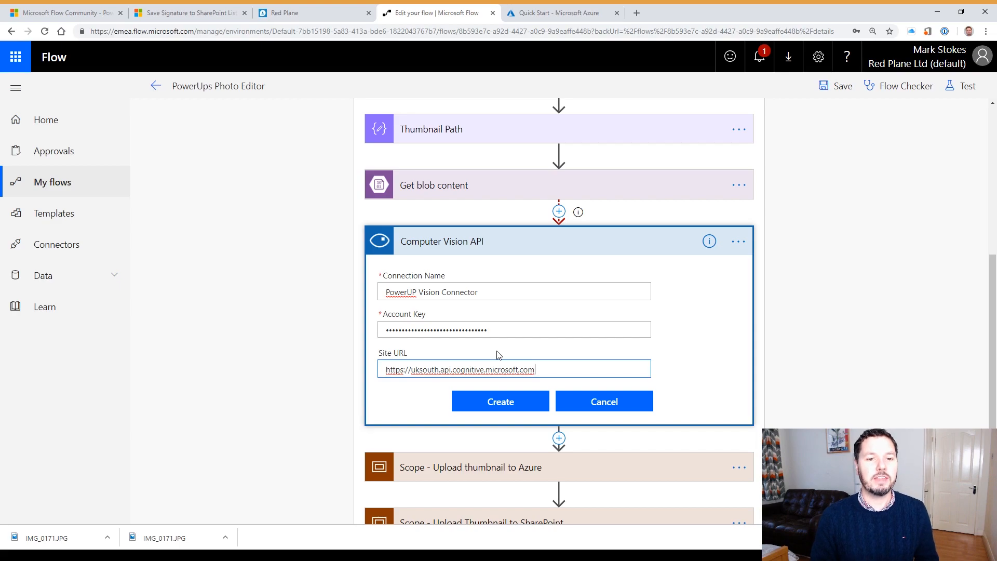
pyautogui.click(608, 404)
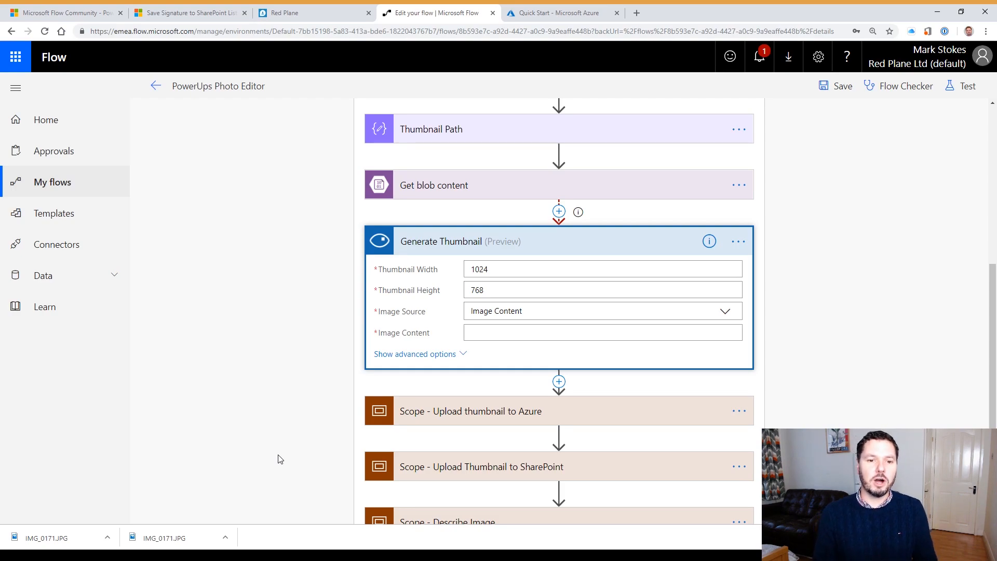
# - Show Generate Thumbnail's advanced options and set its Image Content to File Content from the Get blob content action
pyautogui.click(417, 355)
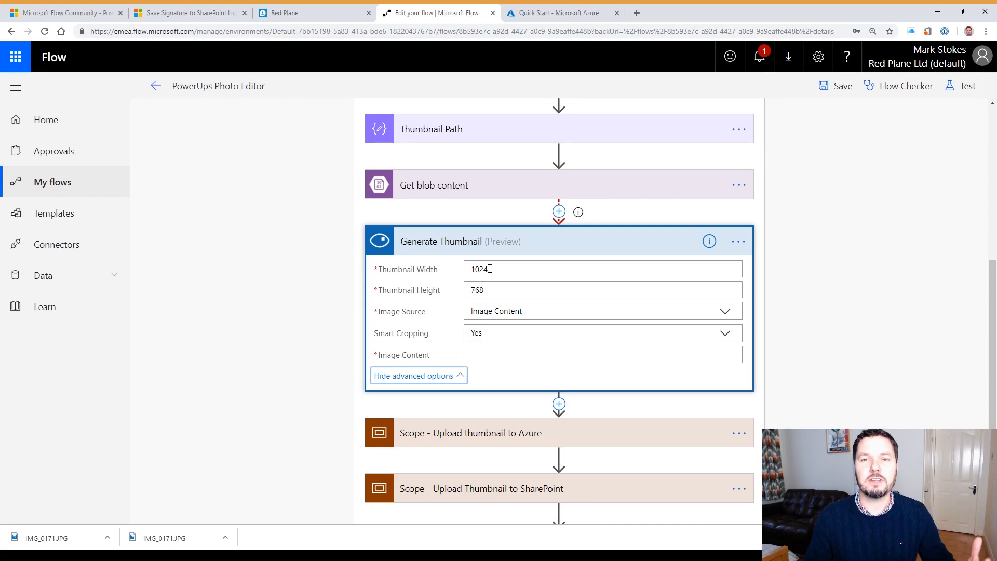
pyautogui.click(541, 310)
pyautogui.click(524, 331)
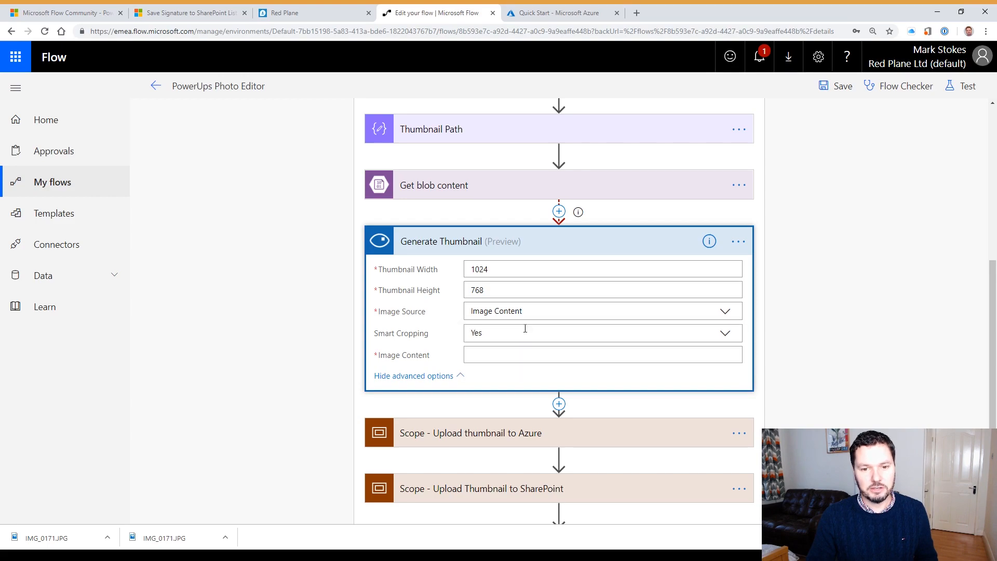
pyautogui.click(509, 357)
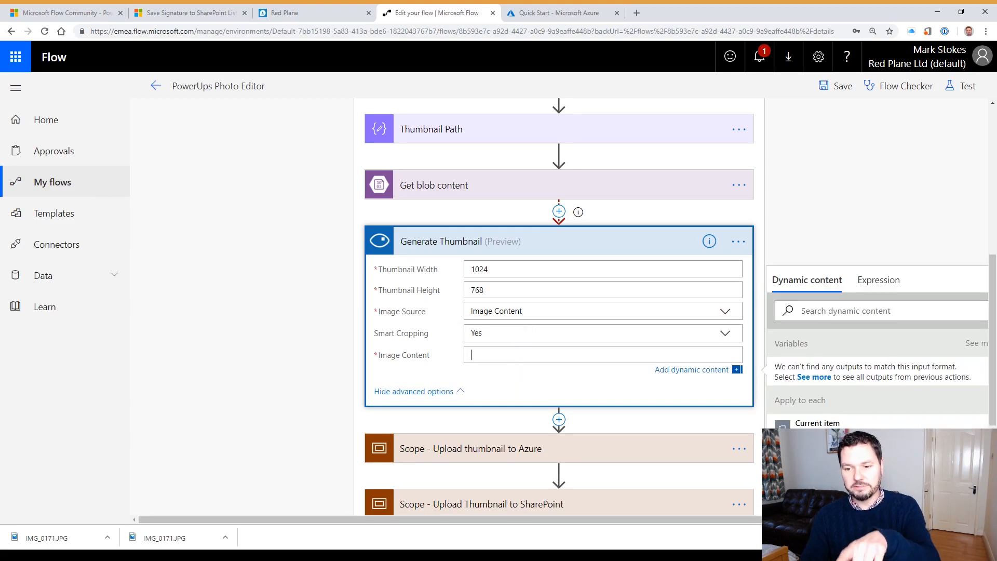
pyautogui.scroll(-2, 838, 387)
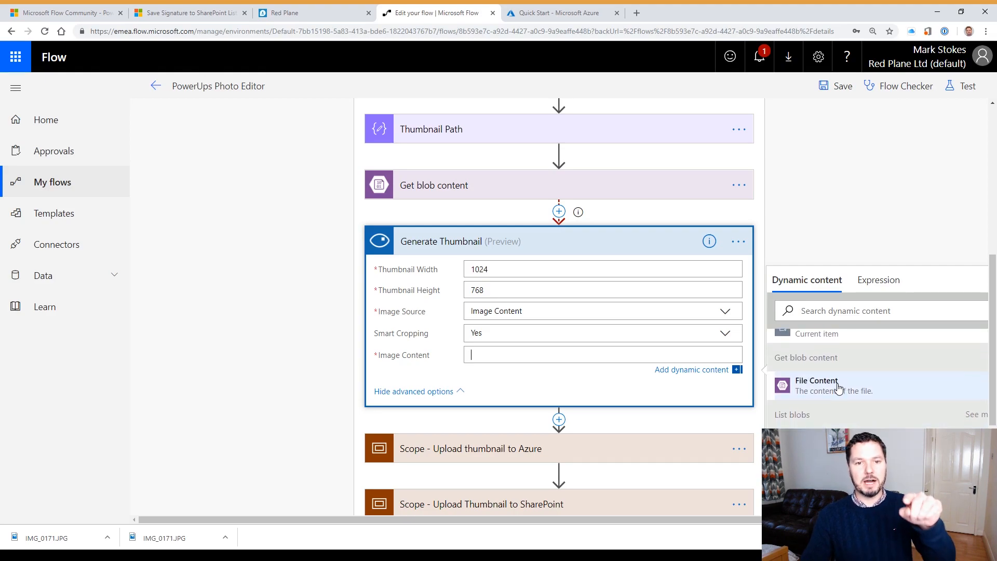
pyautogui.click(838, 387)
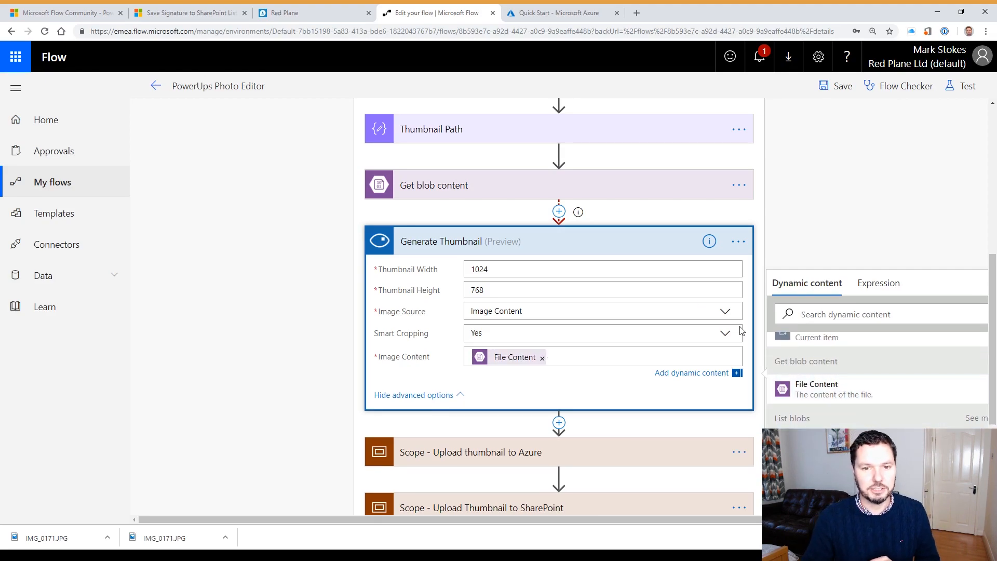
# - Check the Get blob content action and replace Generate Thumbnail's Image Content with File Content from Get blob content: Full Sized Image
pyautogui.click(622, 187)
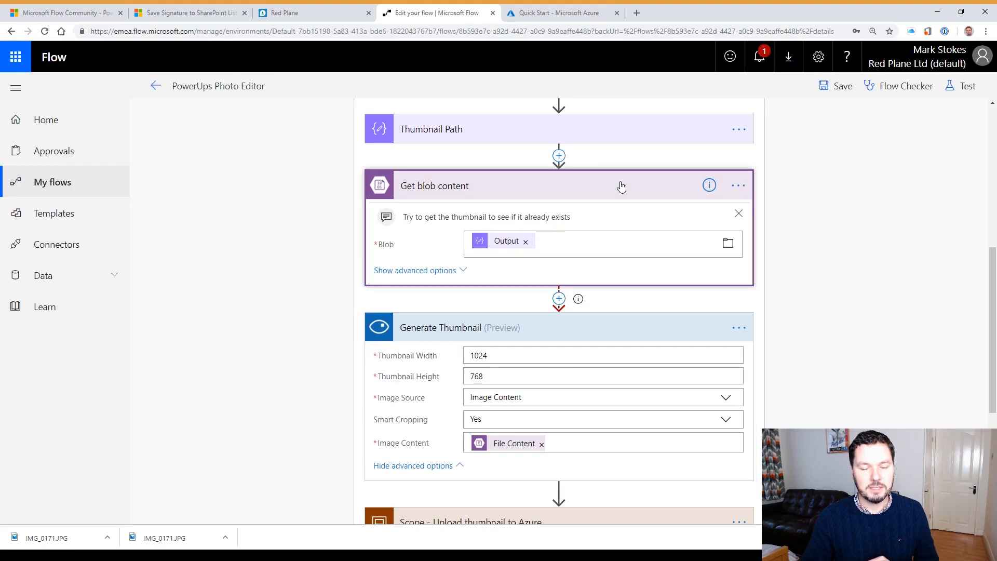
pyautogui.click(622, 187)
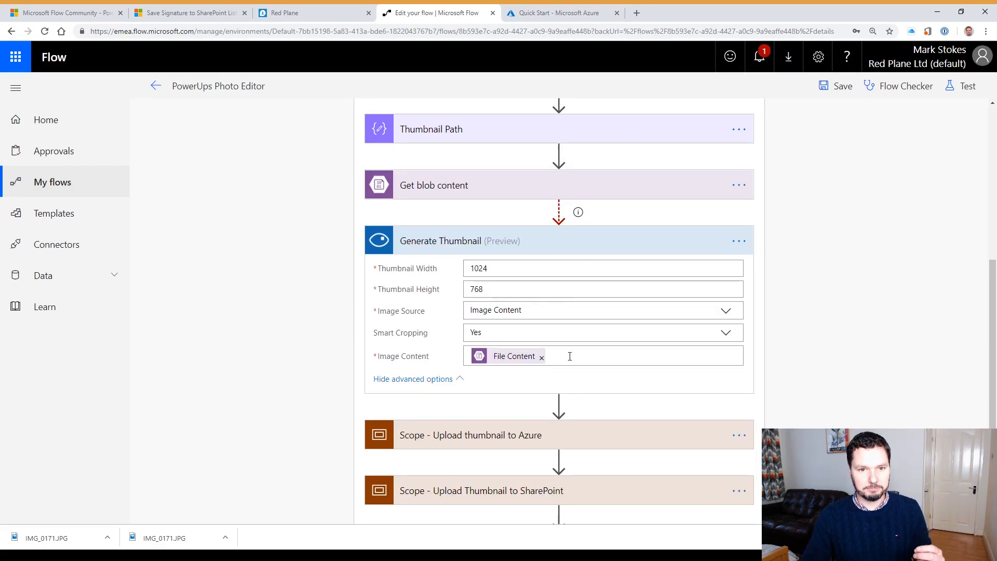
pyautogui.click(542, 357)
pyautogui.moveTo(992, 349); pyautogui.dragTo(994, 423)
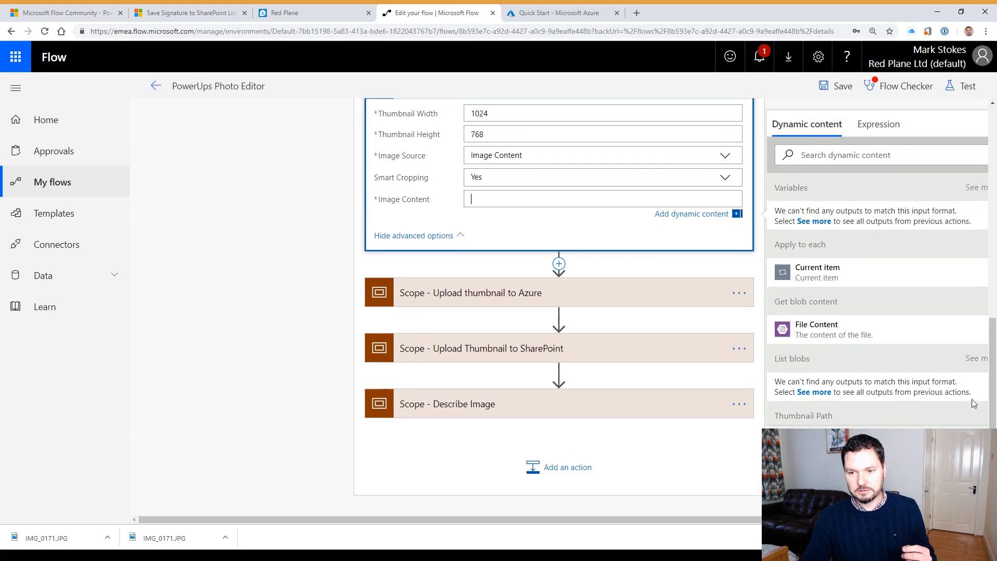
pyautogui.scroll(-3, 924, 370)
pyautogui.scroll(-1, 923, 369)
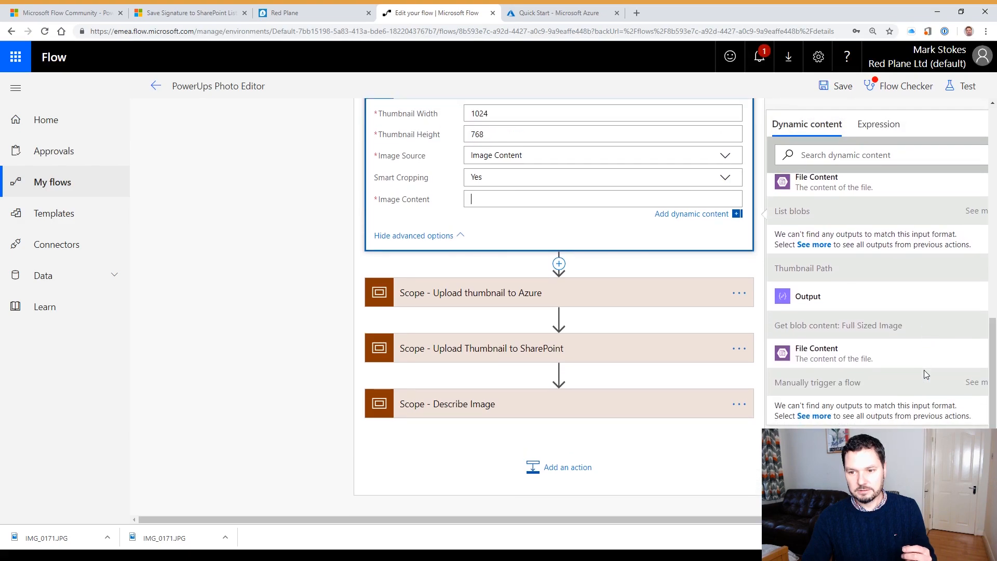
pyautogui.click(817, 349)
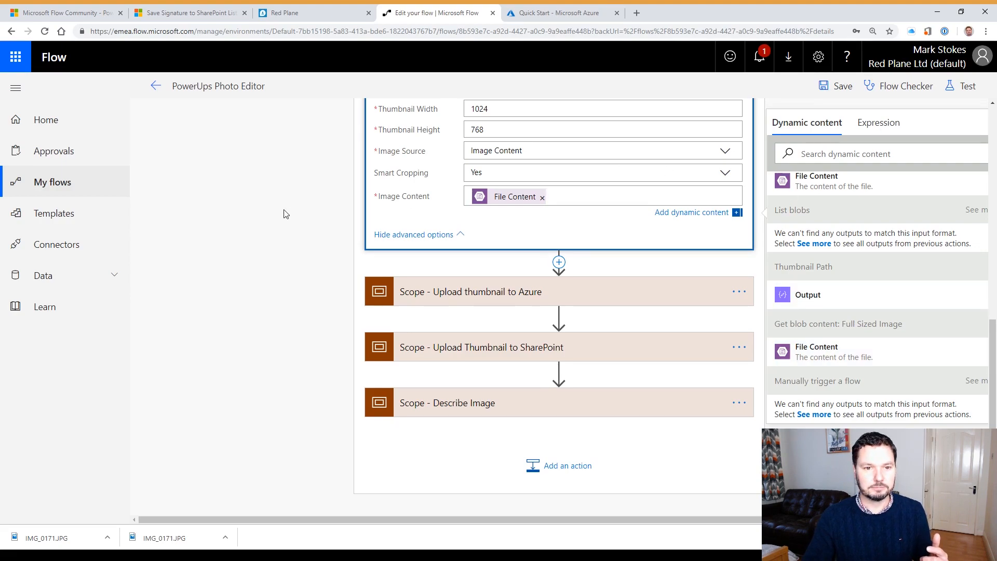
pyautogui.click(284, 214)
# - Inspect the blob path and advanced options of the Get blob content: Full Sized Image action
pyautogui.scroll(6, 298, 298)
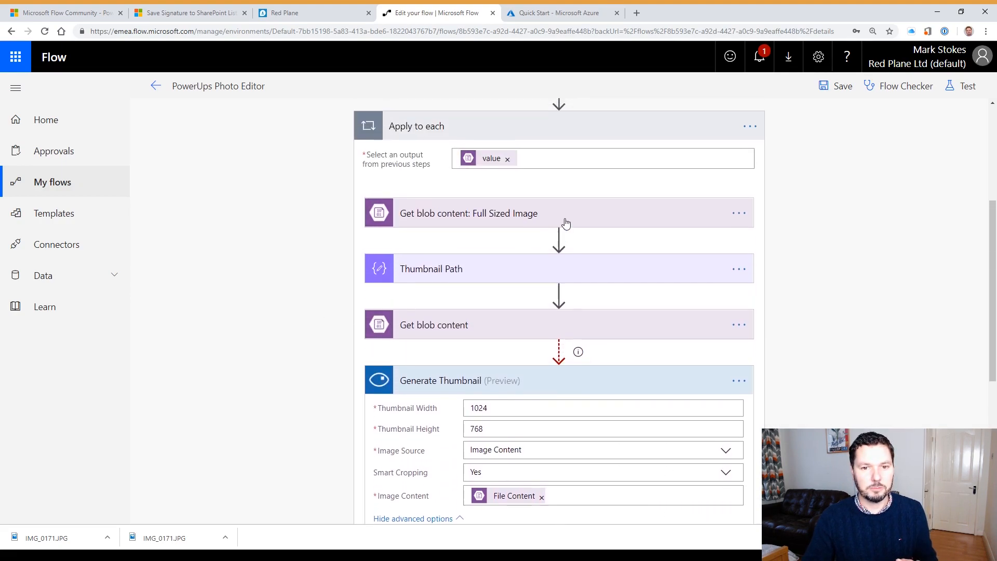
pyautogui.click(566, 223)
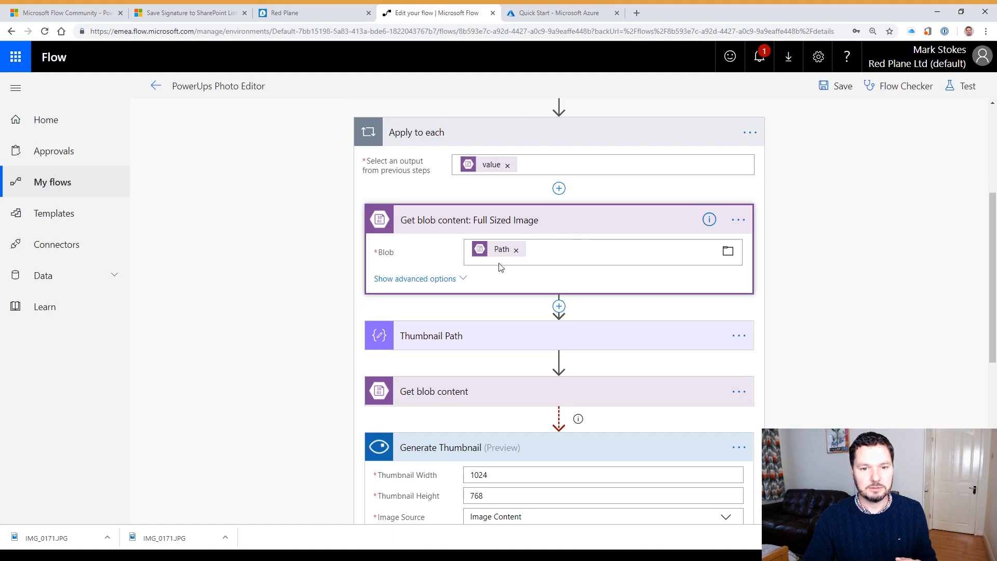
pyautogui.click(418, 280)
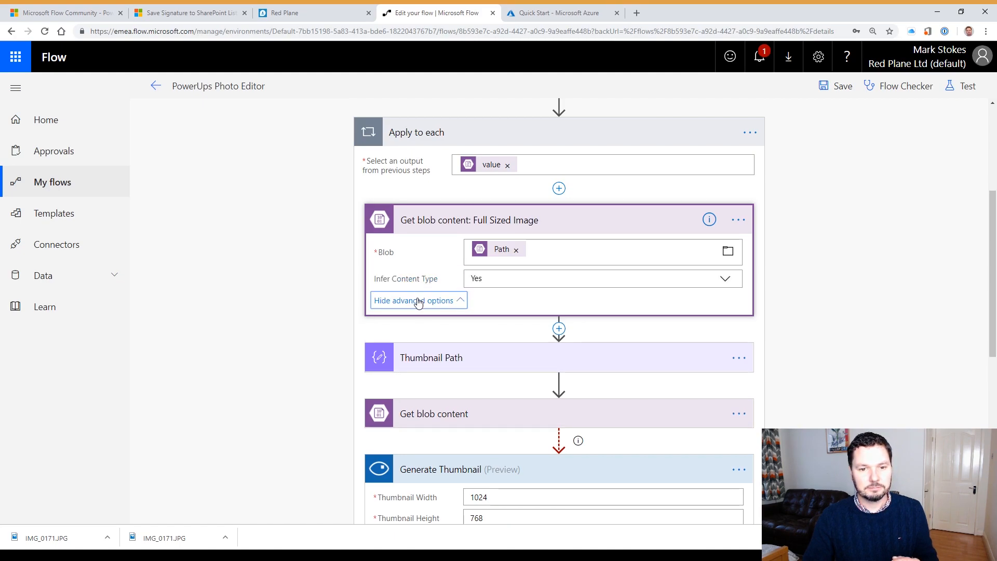
pyautogui.click(419, 303)
# - Review the Generate Thumbnail settings and collapse the action above the upload scopes
pyautogui.scroll(-5, 790, 382)
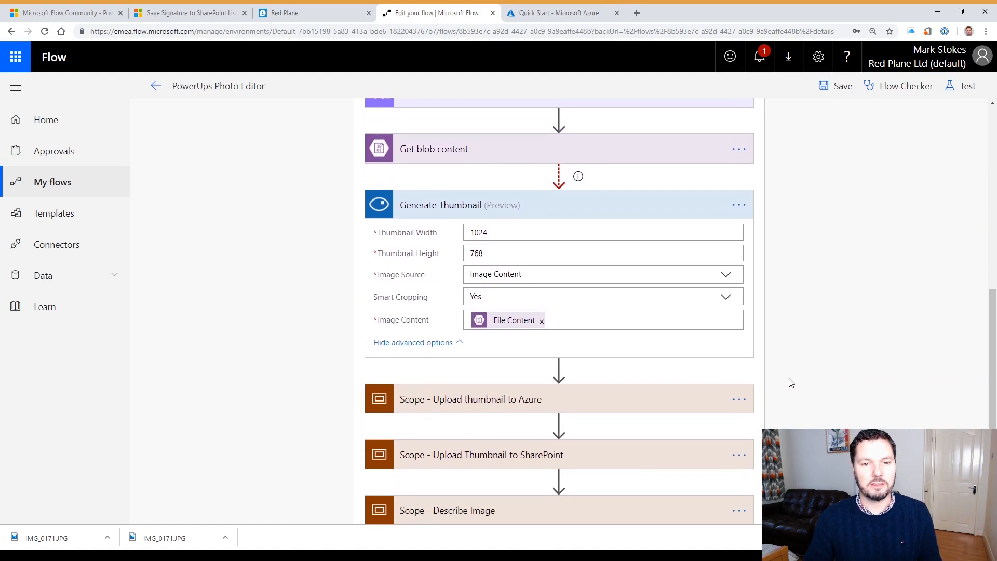
pyautogui.scroll(-2, 789, 382)
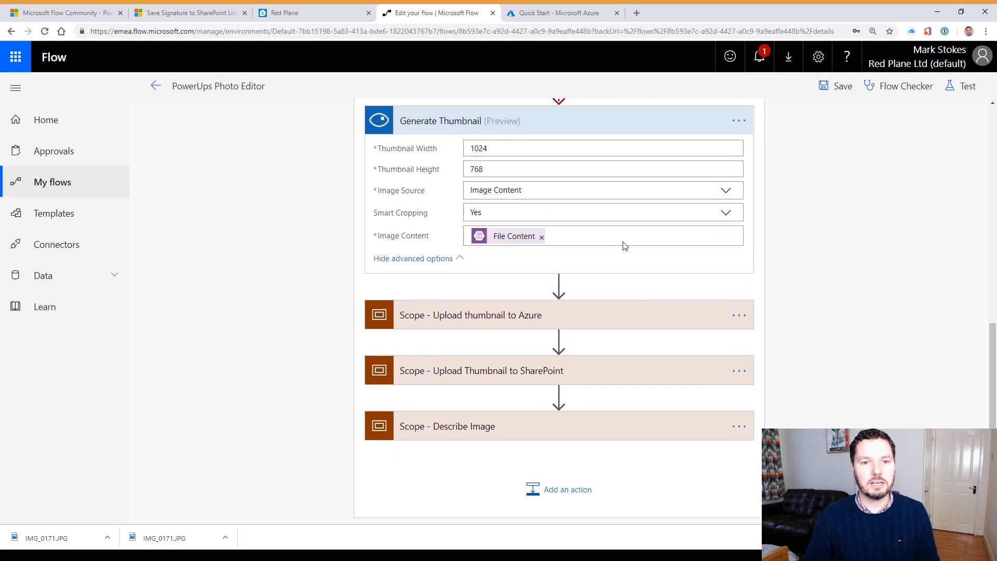
pyautogui.scroll(1, 626, 246)
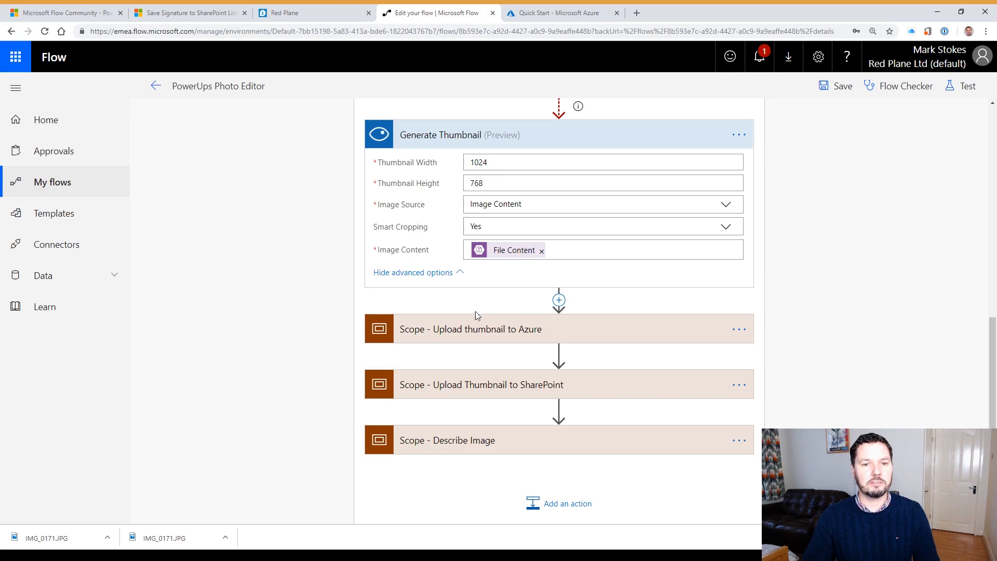
pyautogui.click(527, 142)
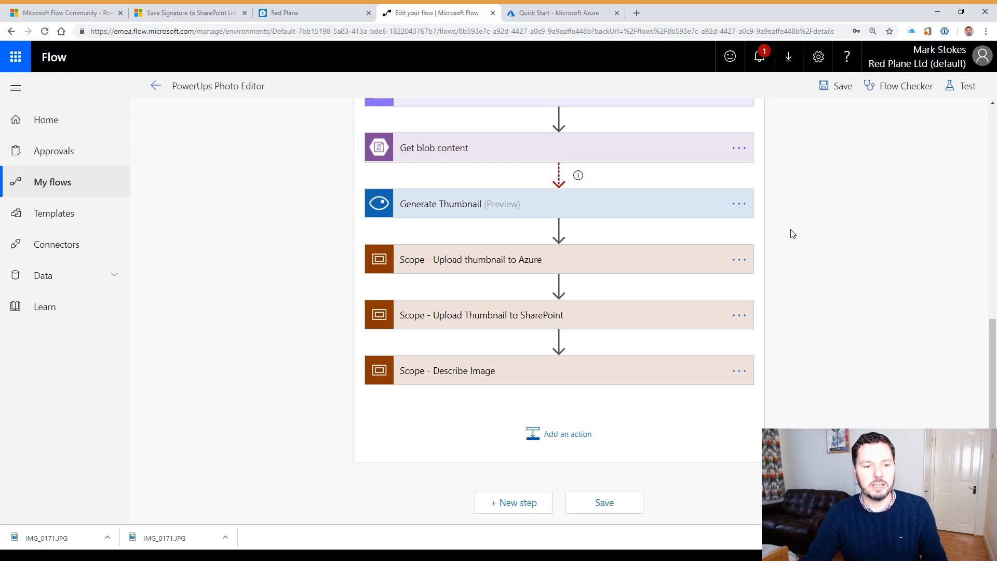
pyautogui.click(196, 555)
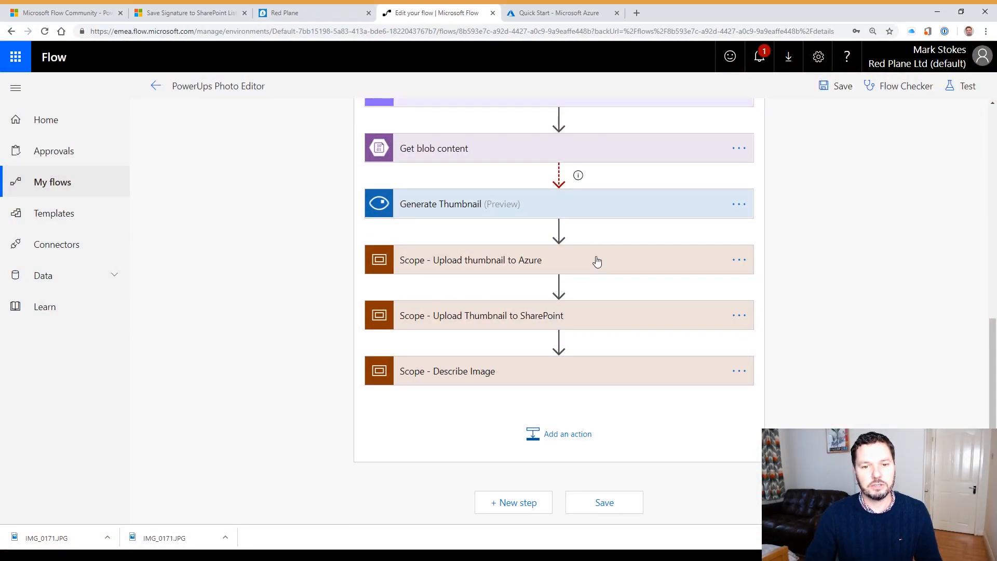
# - Expand the Upload thumbnail to Azure scope, start a new action above Create blob, and search "Storage" for the Azure Blob Storage actions
pyautogui.click(616, 271)
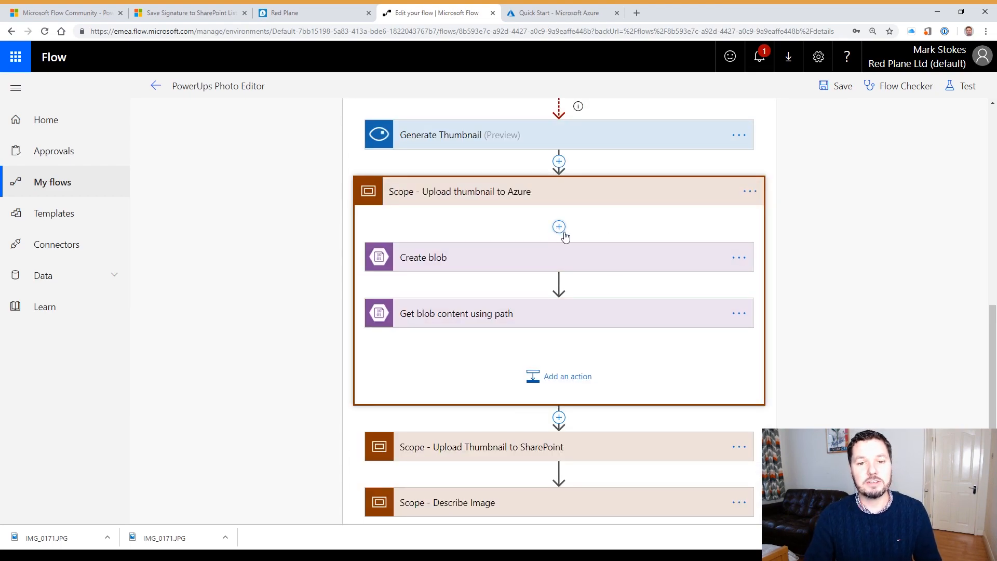
pyautogui.click(559, 229)
pyautogui.click(555, 245)
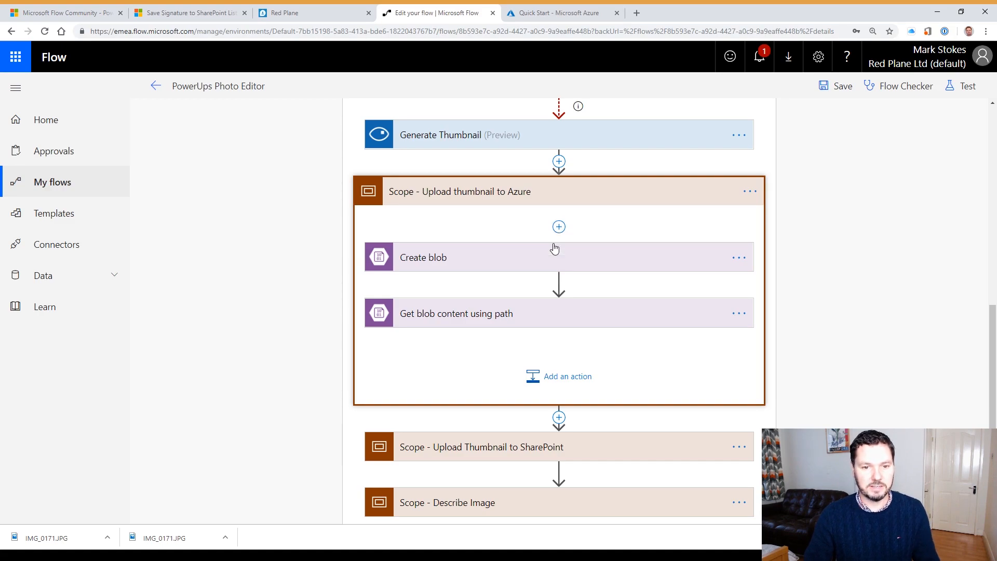
pyautogui.write('Stora')
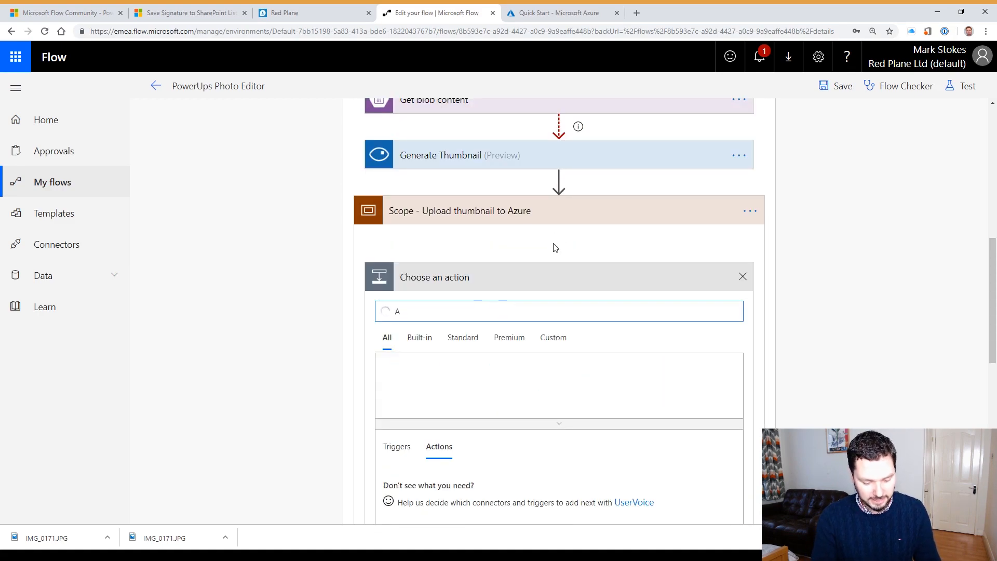
pyautogui.write('ge')
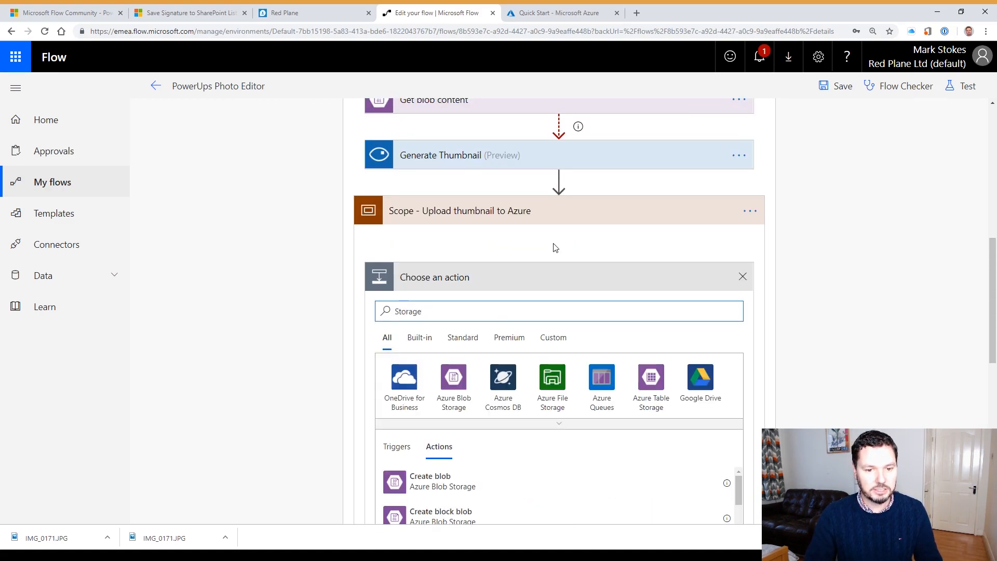
pyautogui.click(460, 383)
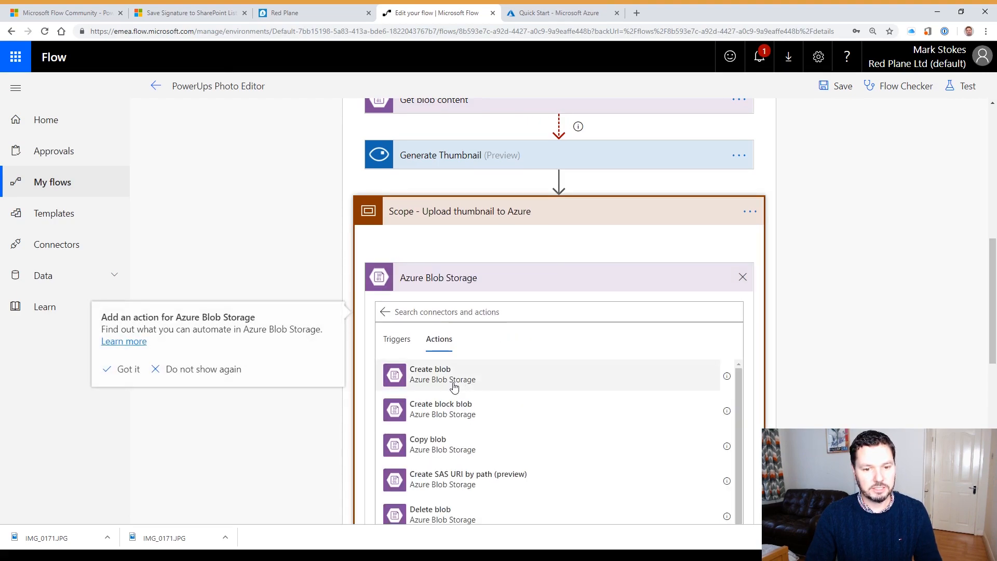
# - Look through the available Azure Blob Storage actions and dismiss the action chooser without adding one
pyautogui.scroll(-2, 890, 343)
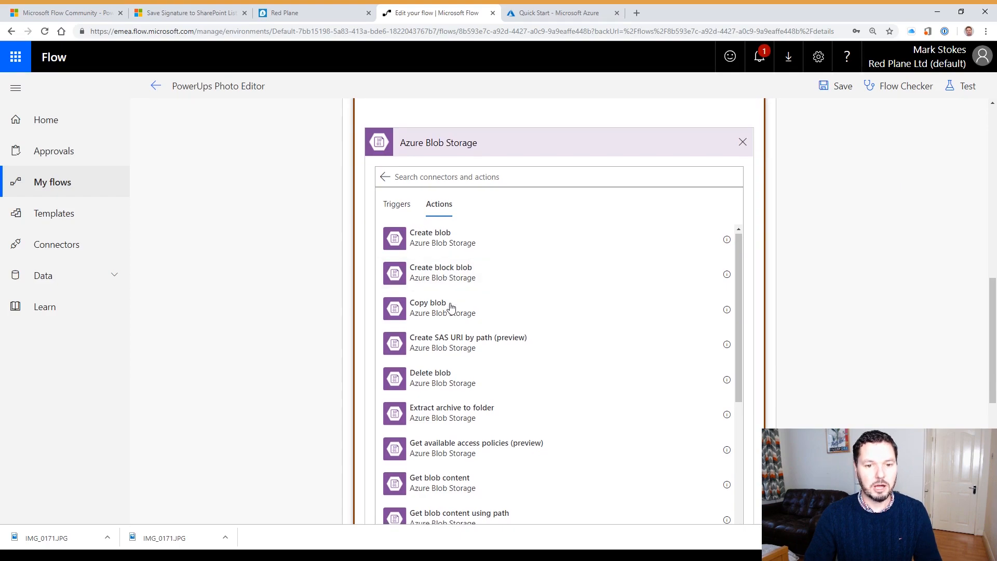
pyautogui.scroll(-2, 535, 335)
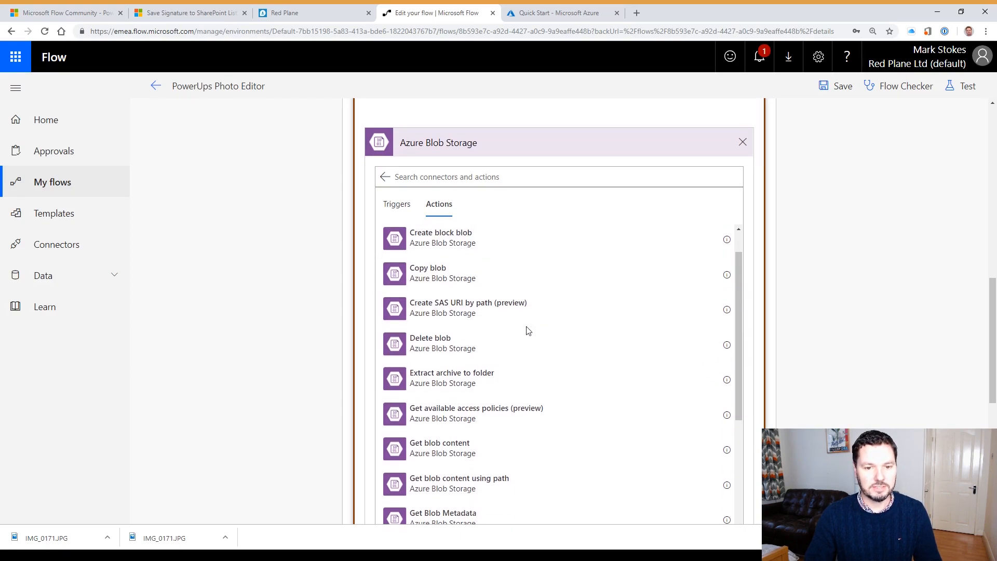
pyautogui.scroll(-3, 502, 350)
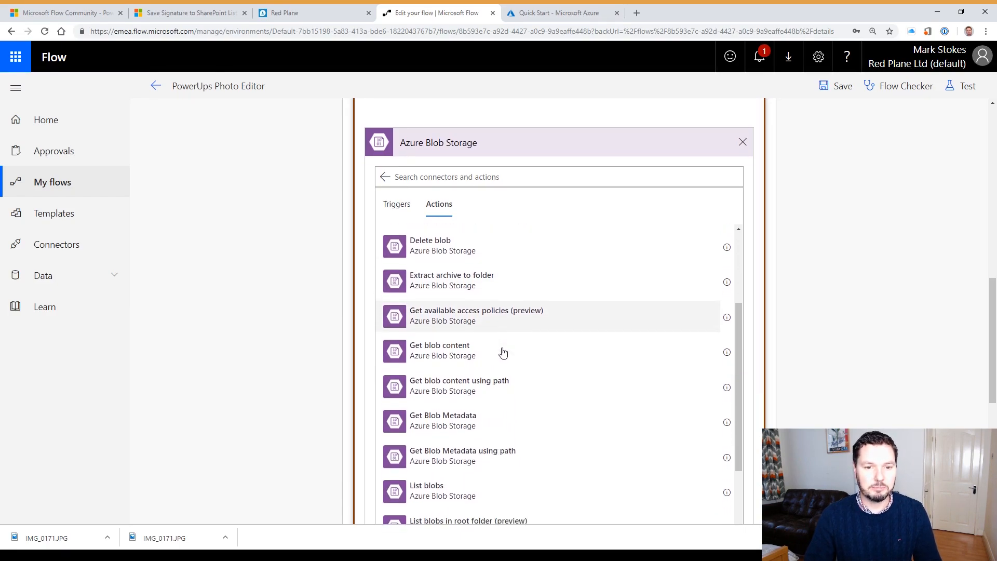
pyautogui.scroll(-4, 503, 352)
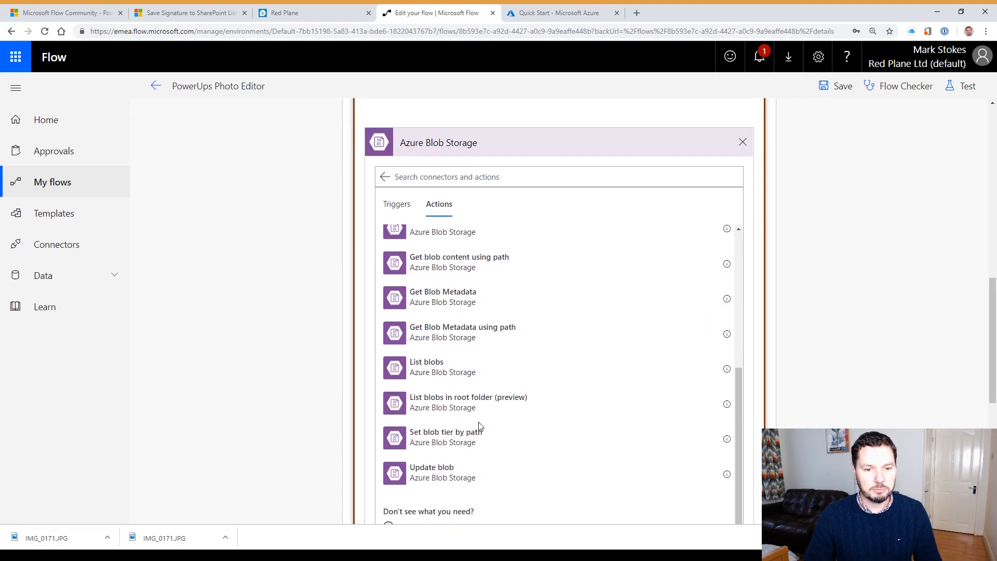
pyautogui.scroll(-2, 477, 451)
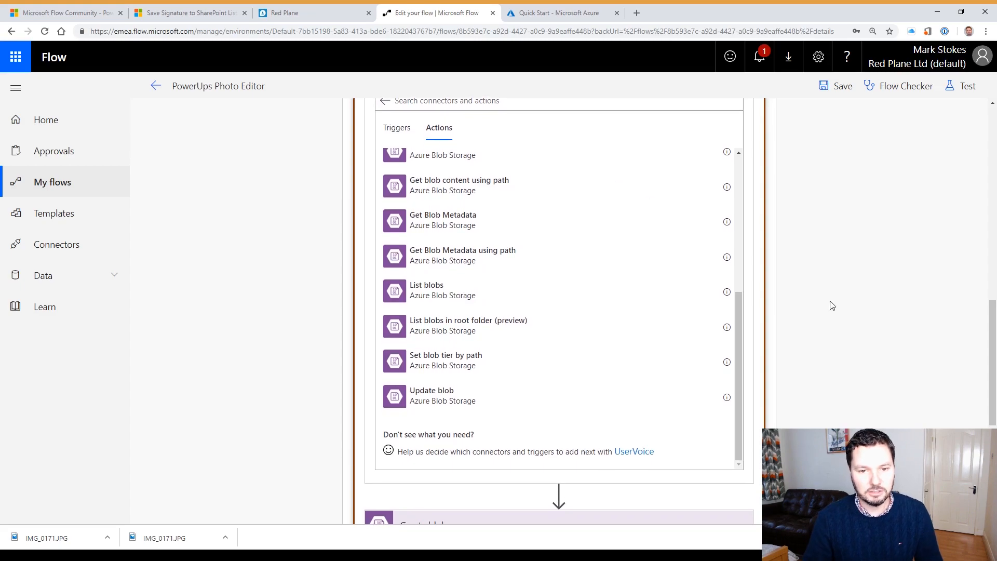
pyautogui.scroll(2, 740, 275)
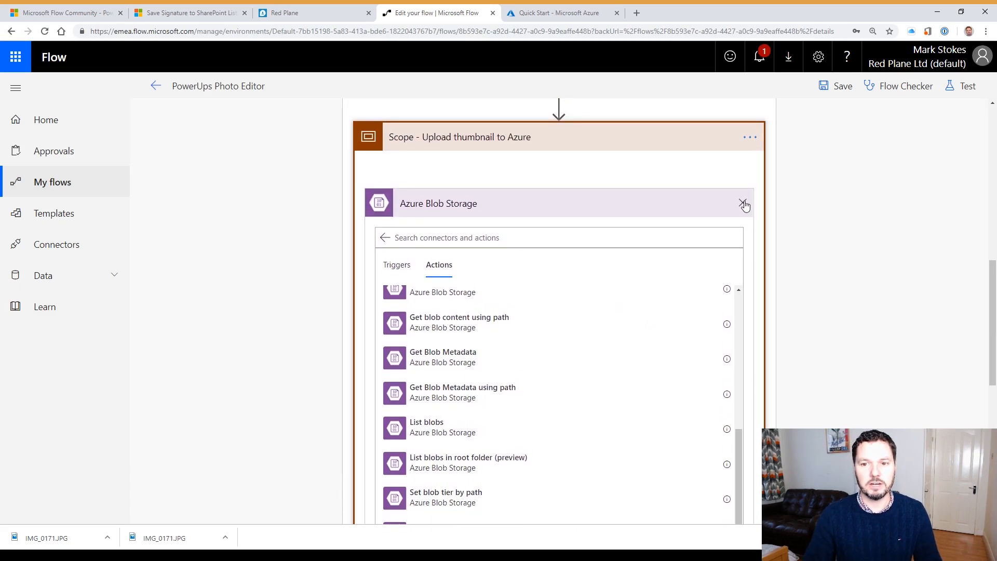
pyautogui.click(743, 203)
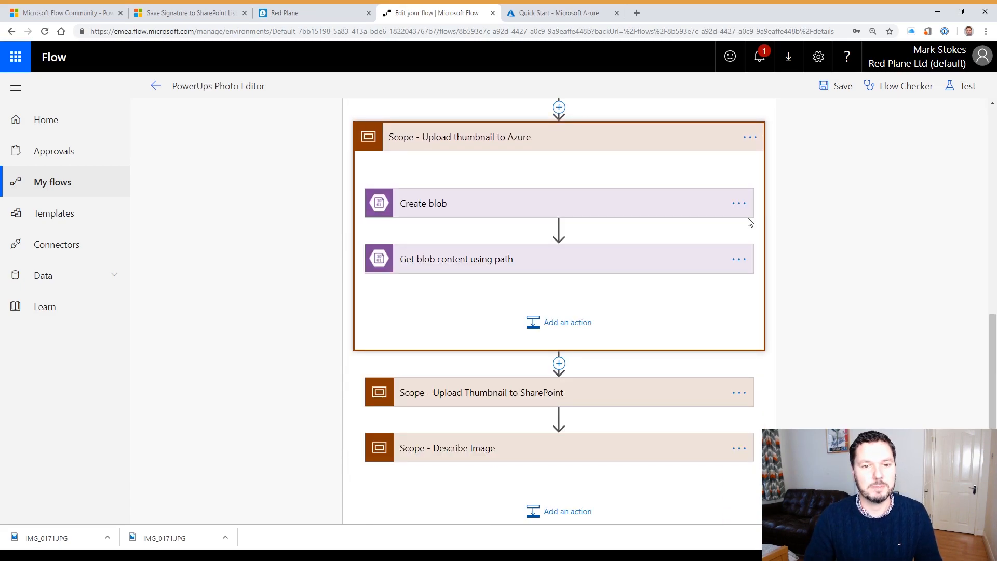
# - Examine the folder path, blob name and blob content settings of the Create blob action in the Upload thumbnail to Azure scope
pyautogui.click(552, 207)
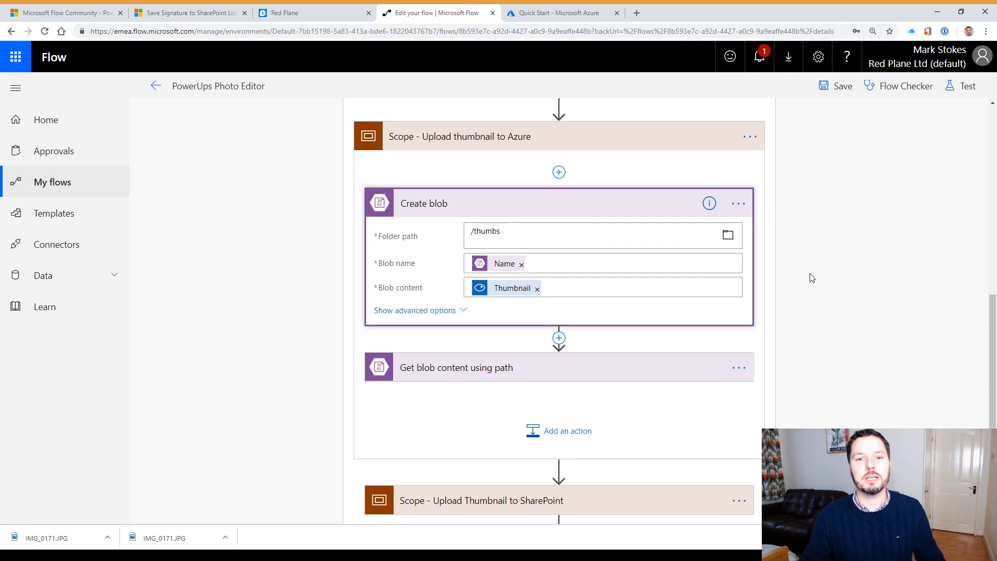
pyautogui.click(728, 237)
pyautogui.click(794, 296)
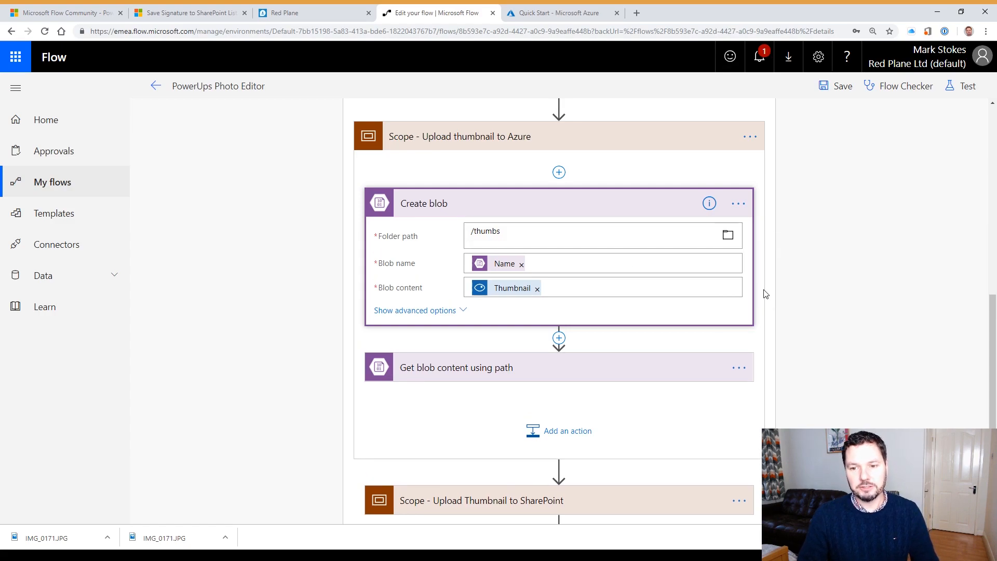
pyautogui.click(582, 264)
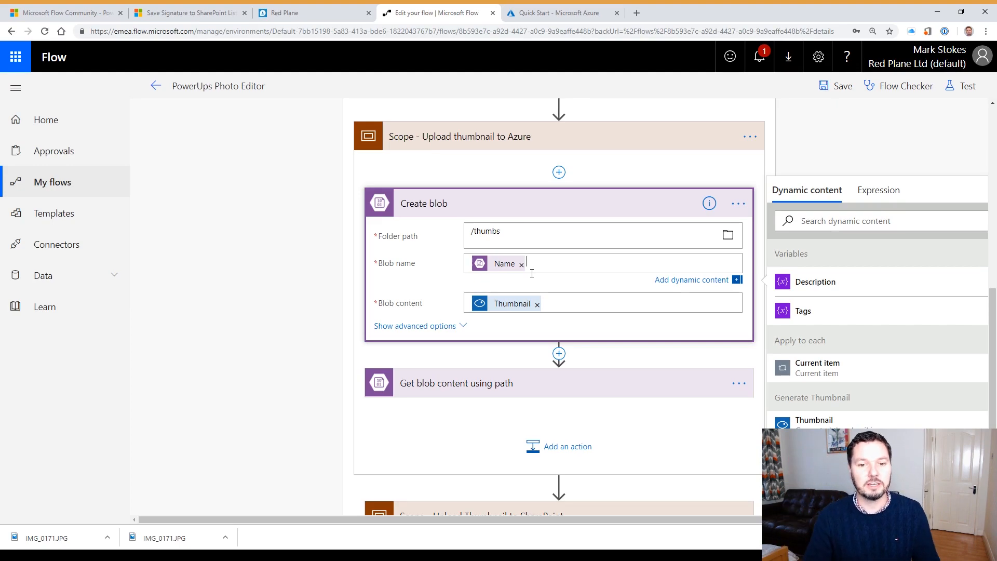
pyautogui.click(506, 311)
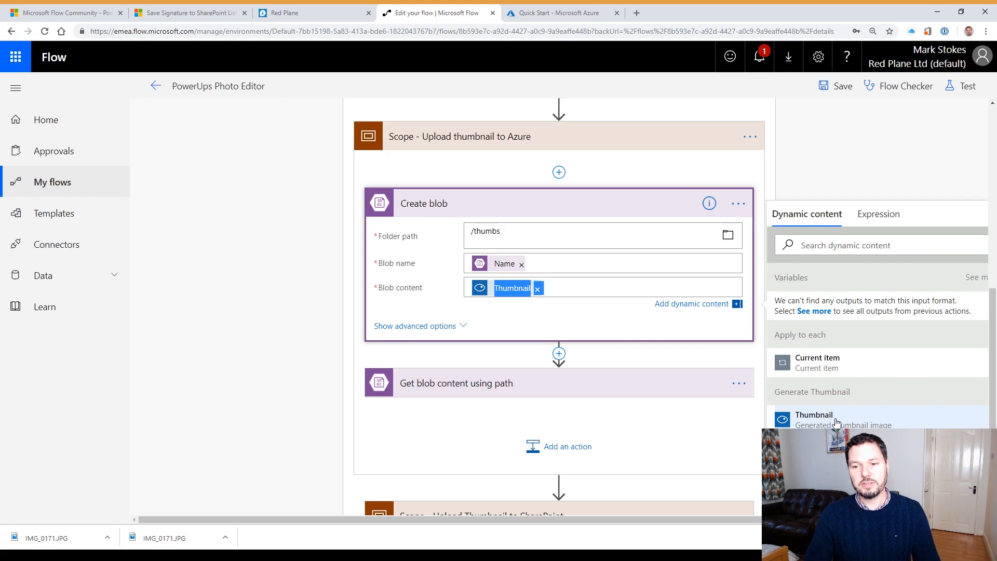
pyautogui.scroll(2, 648, 258)
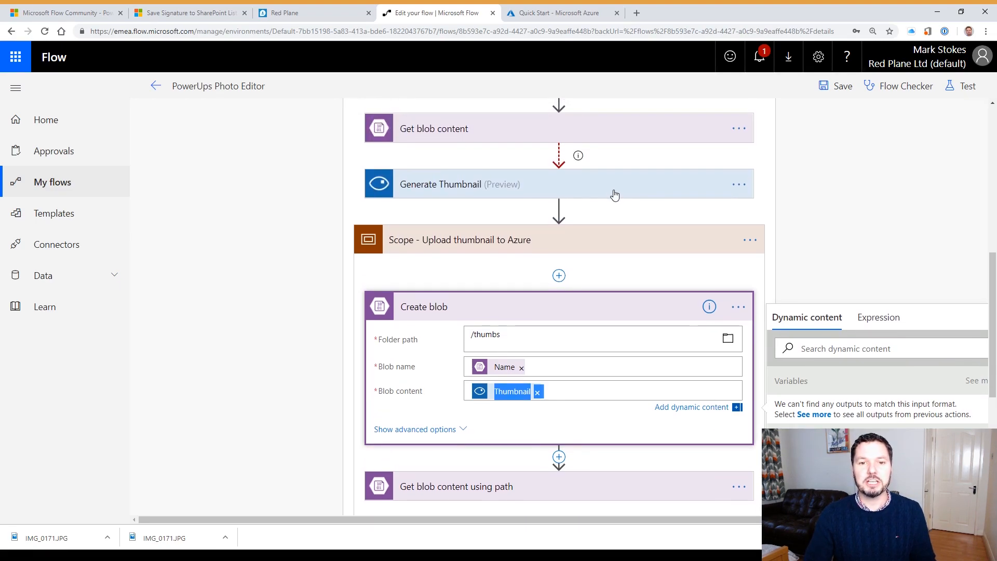
pyautogui.scroll(-2, 597, 407)
pyautogui.click(601, 346)
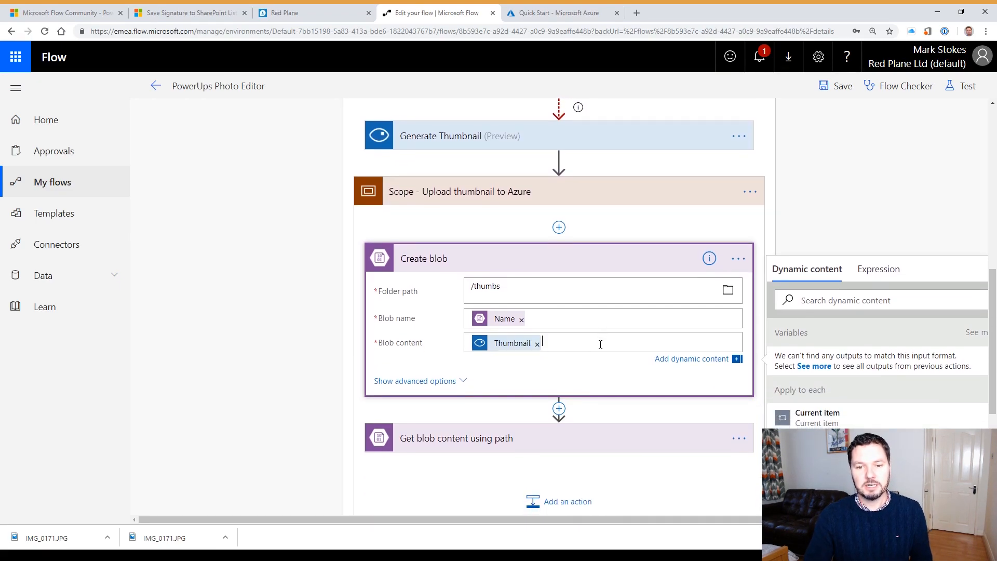
pyautogui.scroll(-2, 605, 380)
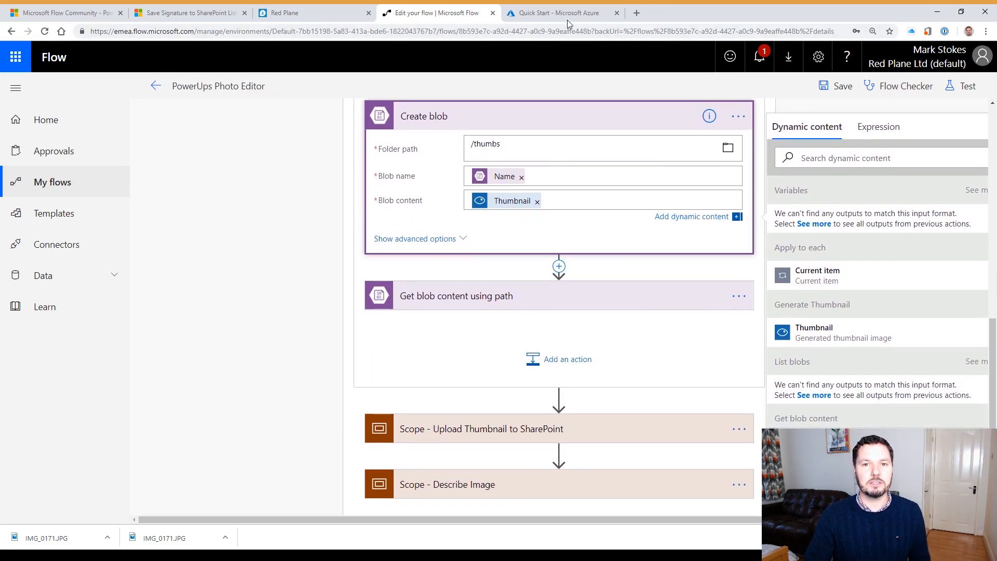
# - Switch to the Azure portal and open the thumbs container of the powerupphotos storage account in the PowerUp resource group
pyautogui.click(567, 16)
pyautogui.click(159, 75)
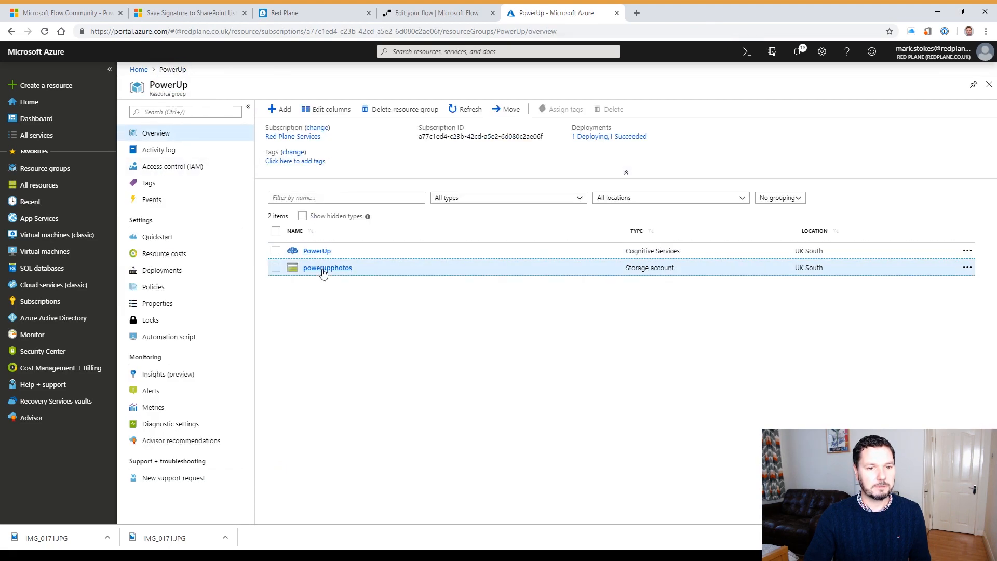
pyautogui.click(322, 269)
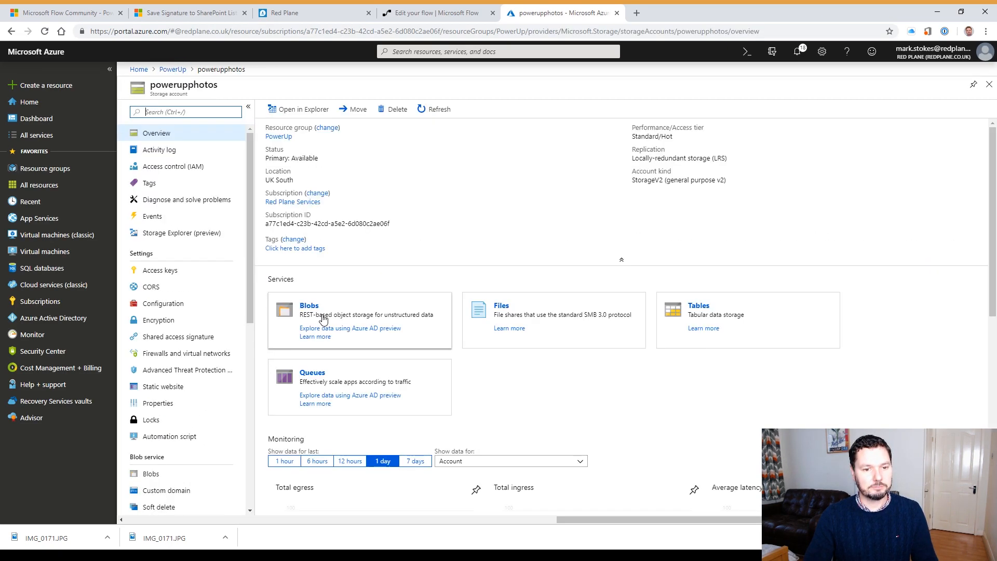
pyautogui.click(309, 310)
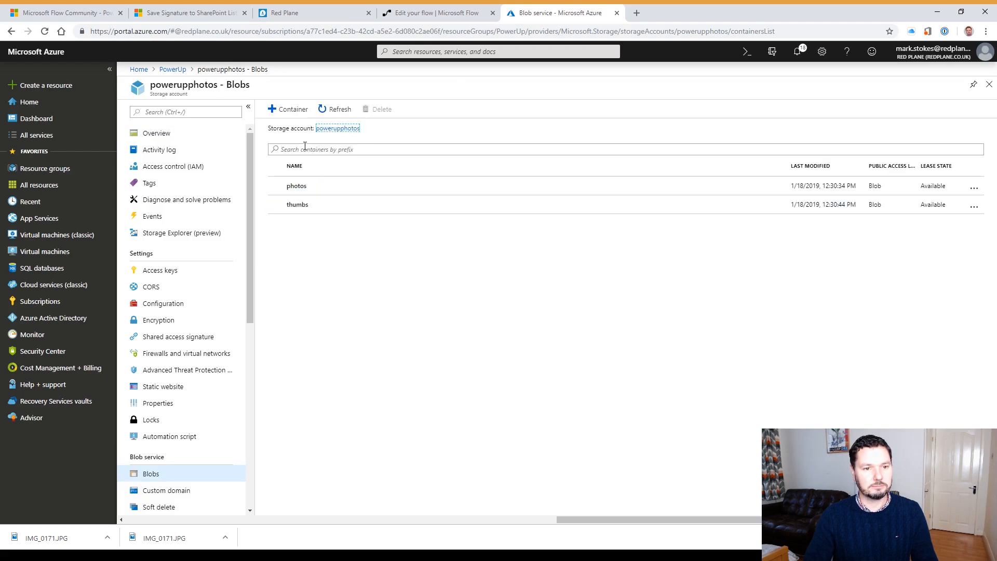
pyautogui.click(297, 207)
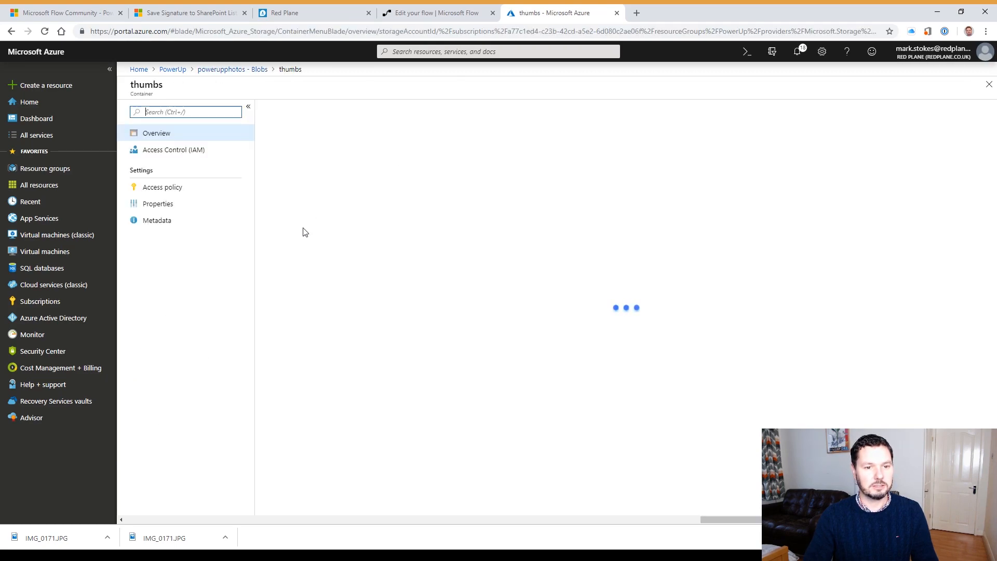
# - Return to the flow in Microsoft Flow, collapse Create blob, and inspect the blob path and advanced options of Get blob content using path
pyautogui.click(434, 11)
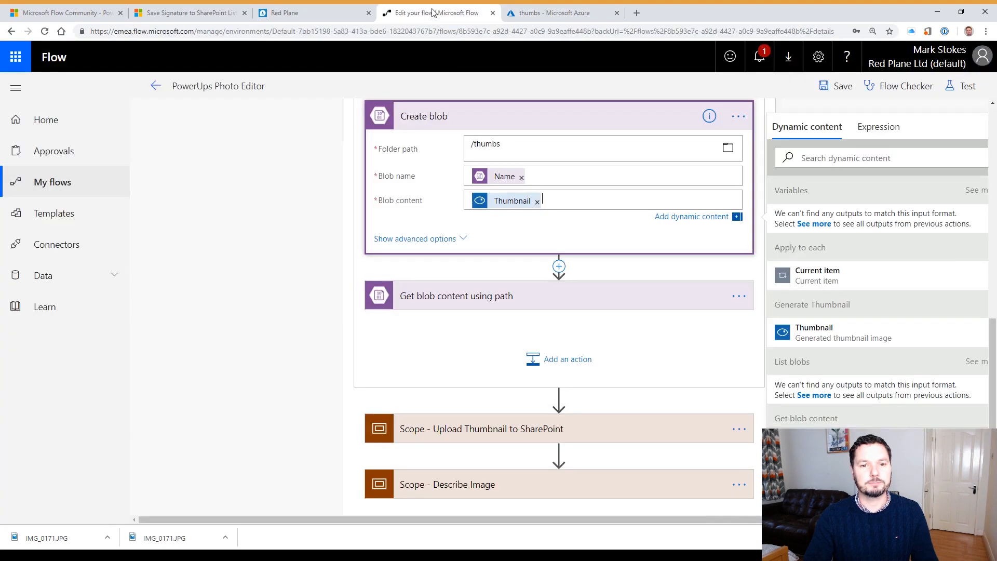
pyautogui.click(601, 118)
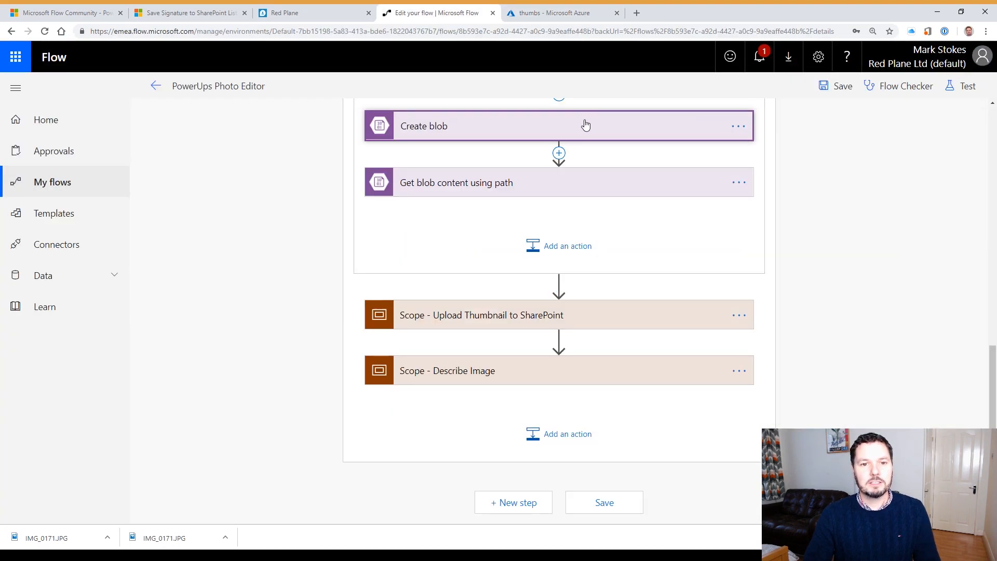
pyautogui.click(551, 190)
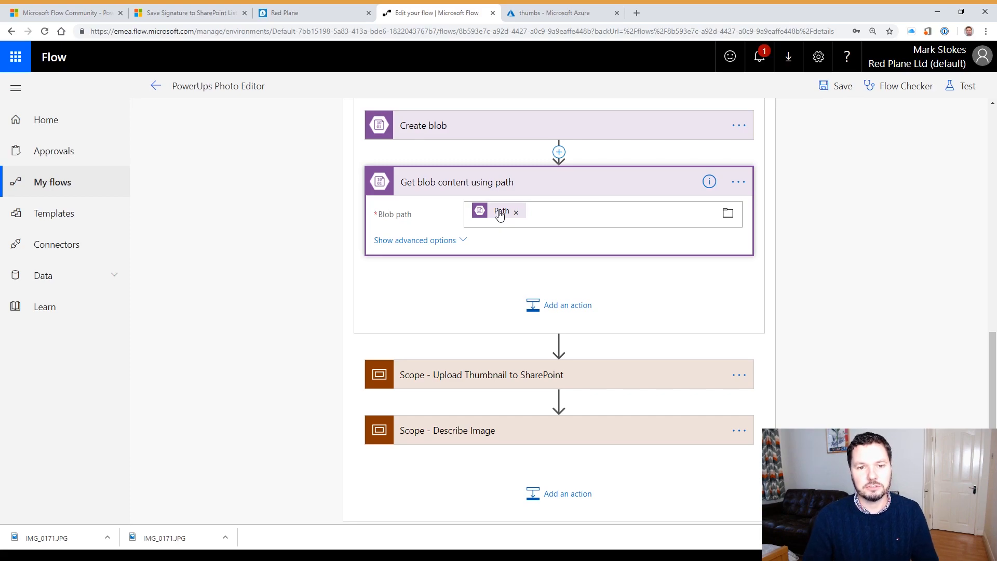
pyautogui.click(445, 241)
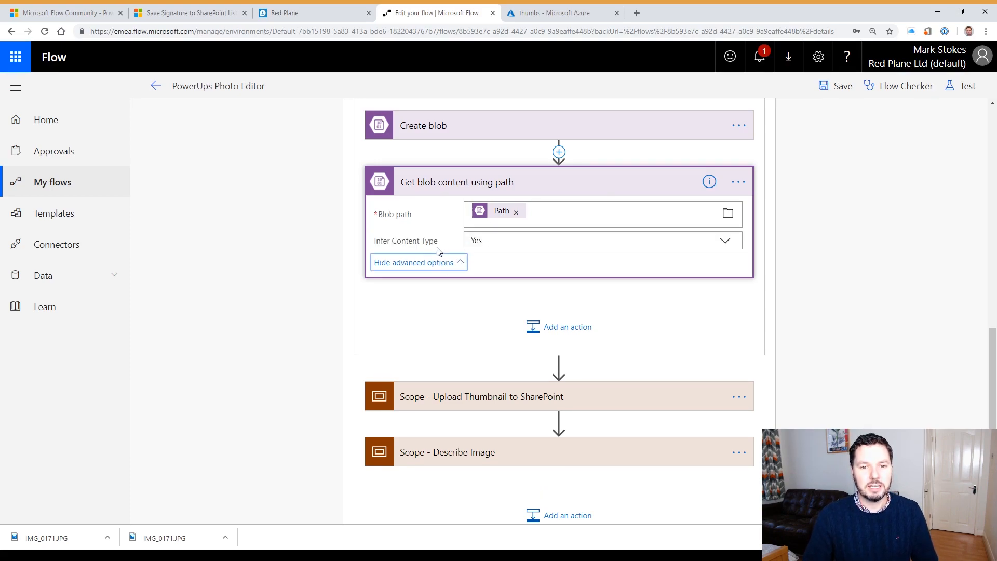
pyautogui.click(434, 263)
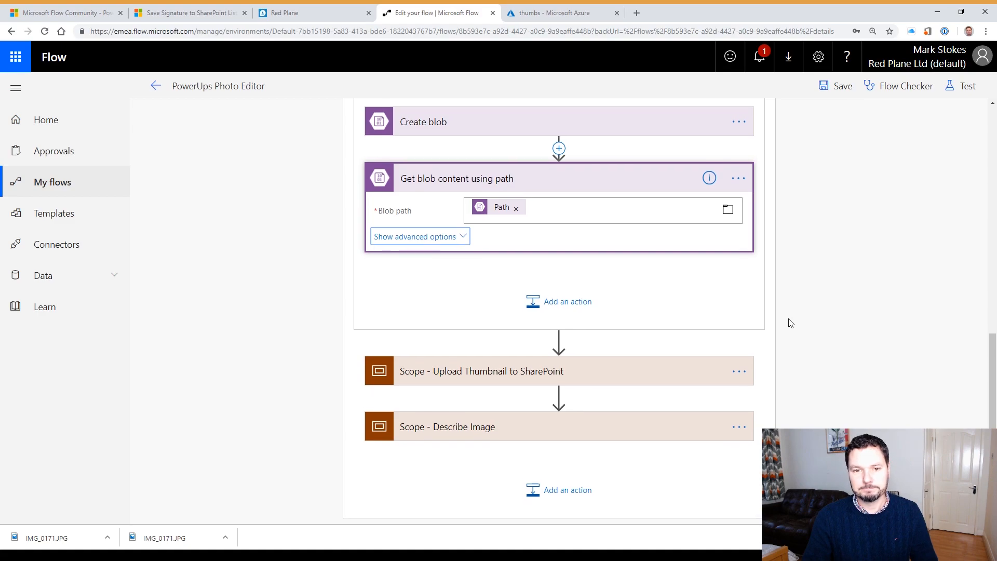
pyautogui.scroll(-1, 789, 322)
pyautogui.scroll(1, 789, 323)
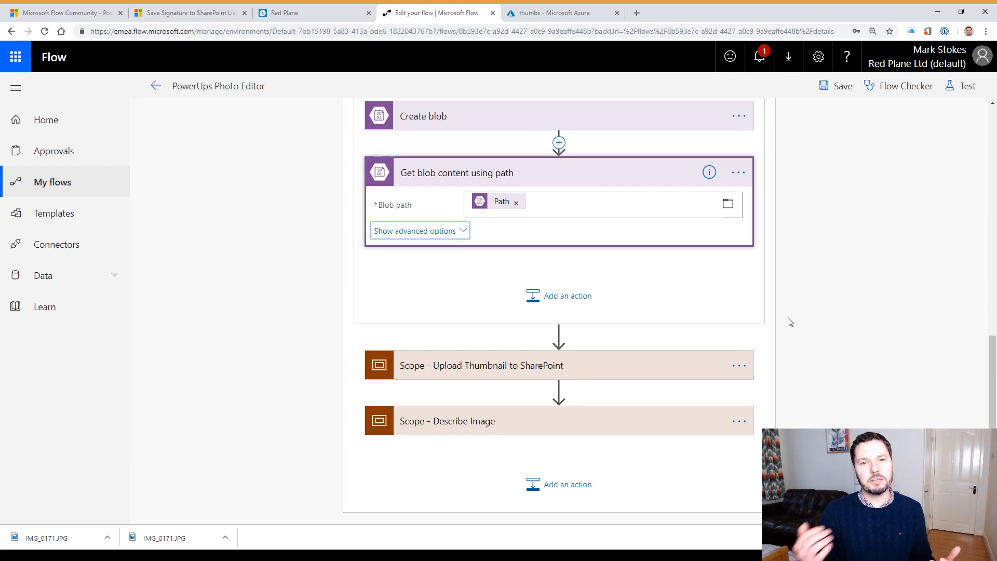
# - Review the note and blob setting of the Get blob content action above Generate Thumbnail, and collapse the action
pyautogui.scroll(4, 789, 323)
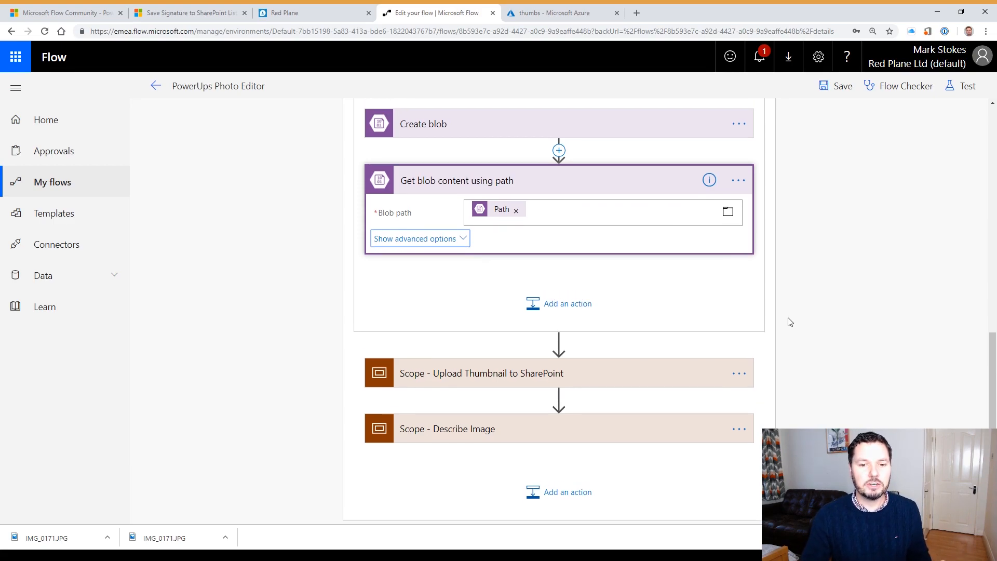
pyautogui.scroll(5, 790, 323)
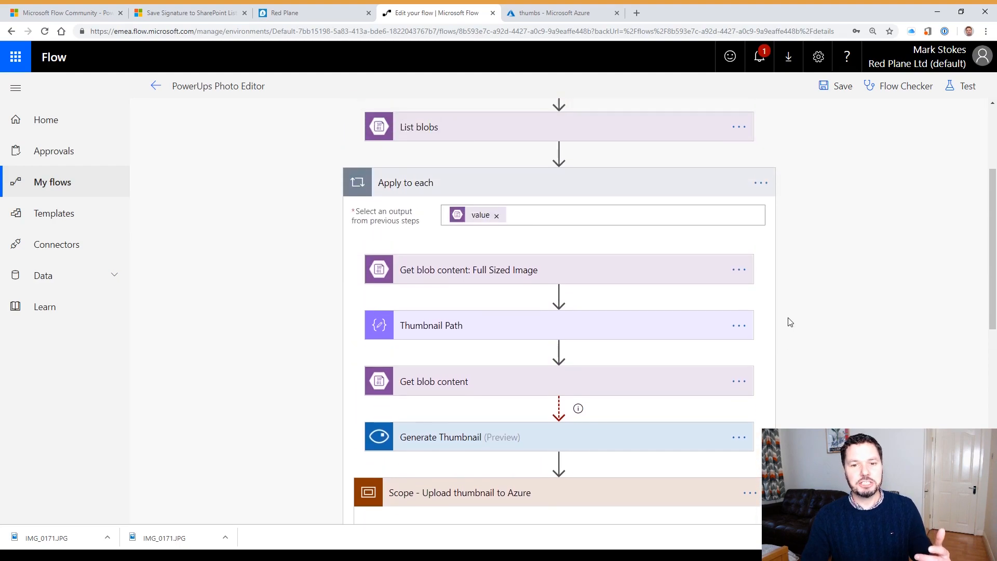
pyautogui.scroll(-2, 788, 321)
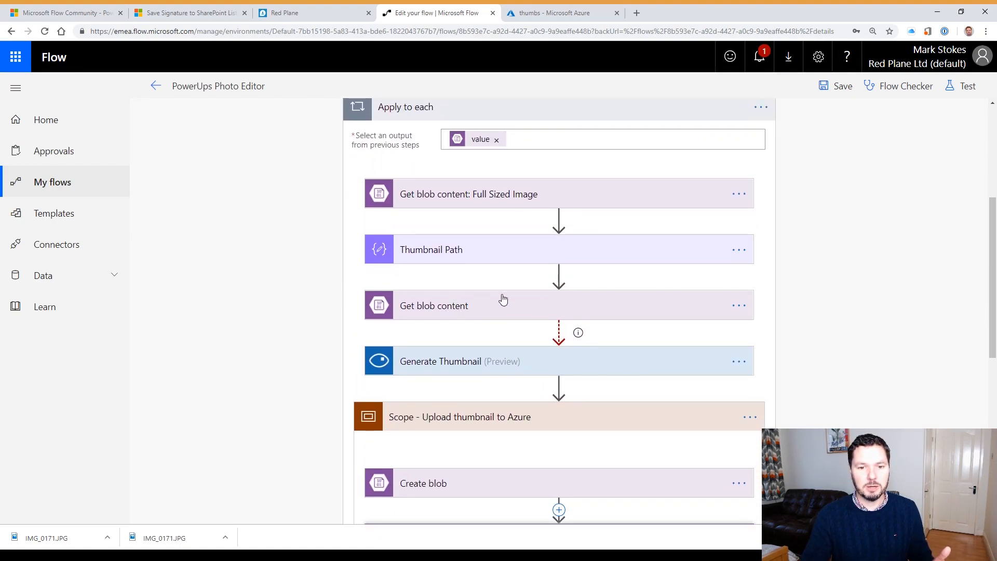
pyautogui.click(541, 312)
pyautogui.scroll(-2, 769, 277)
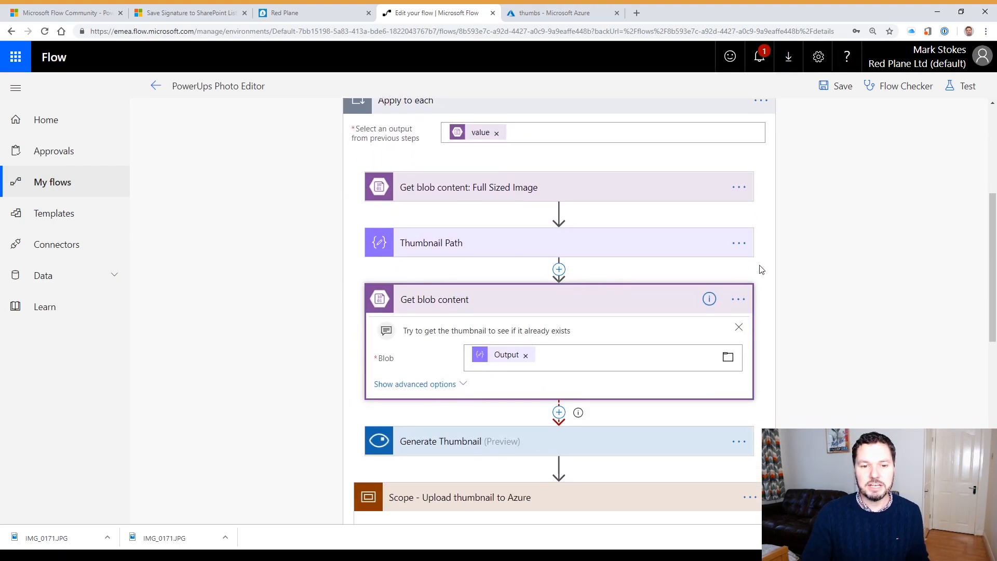
pyautogui.scroll(-1, 782, 276)
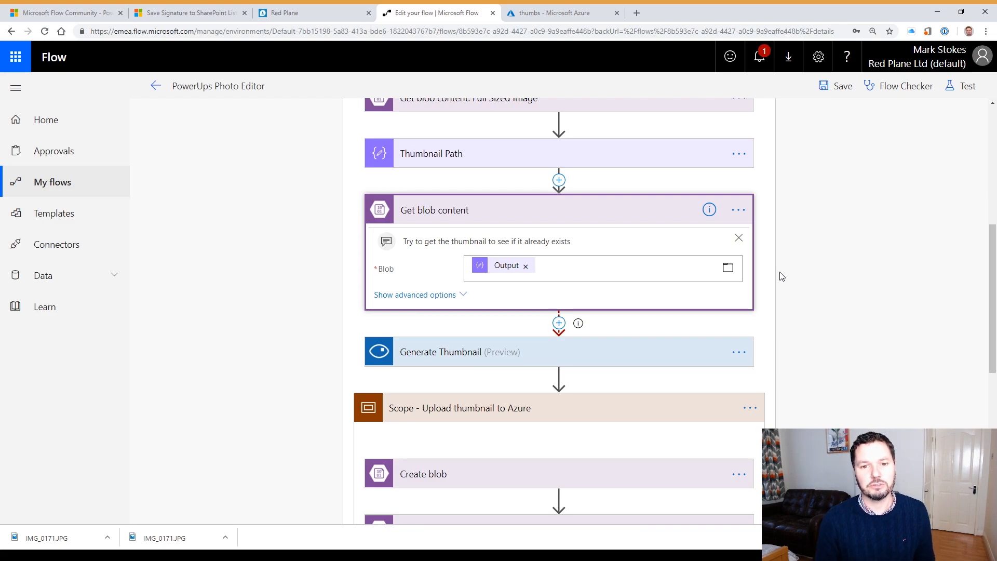
pyautogui.click(642, 213)
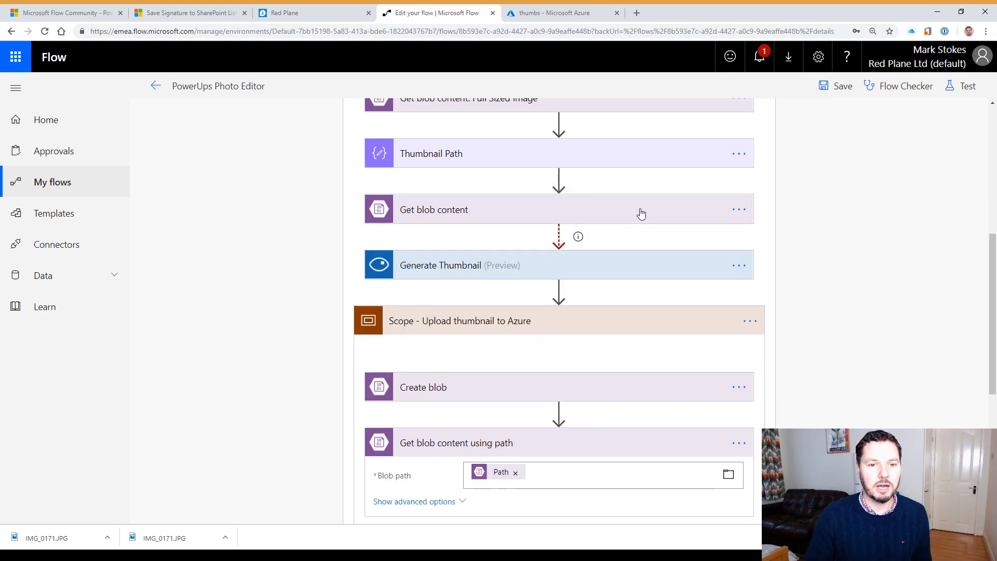
# - Review the remaining actions and scopes after Generate Thumbnail, and collapse the Upload thumbnail to Azure scope
pyautogui.scroll(-4, 808, 295)
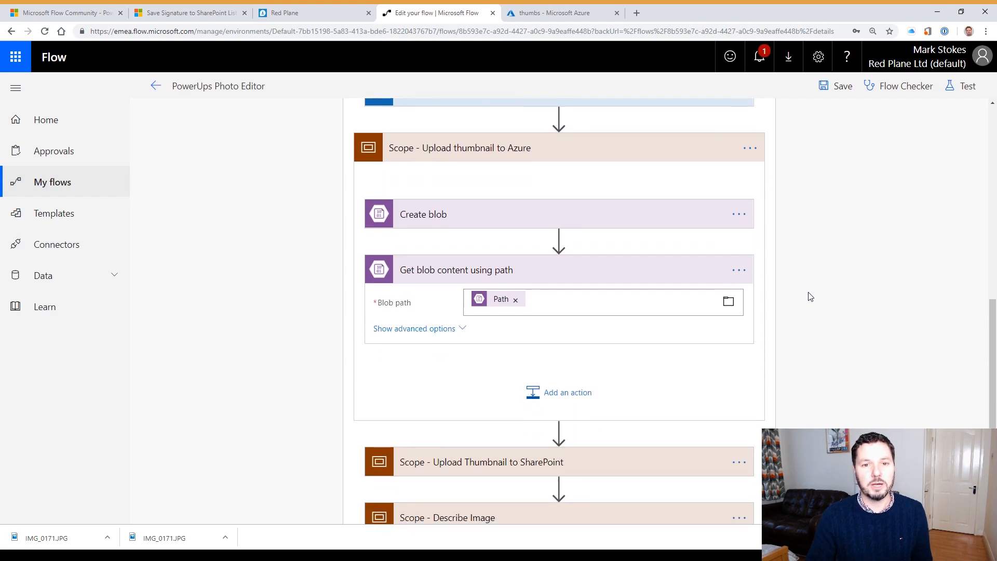
pyautogui.scroll(-1, 810, 294)
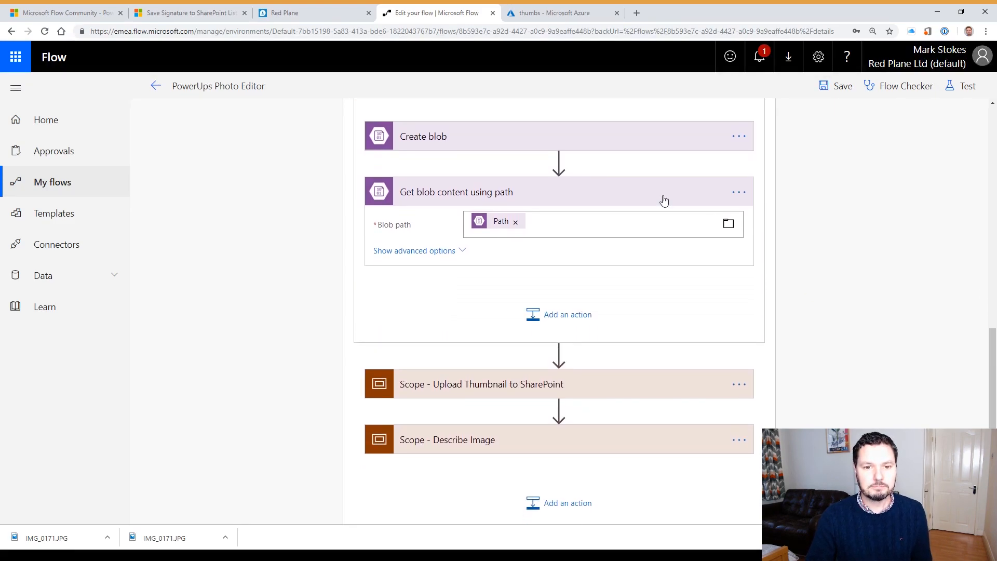
pyautogui.scroll(1, 551, 156)
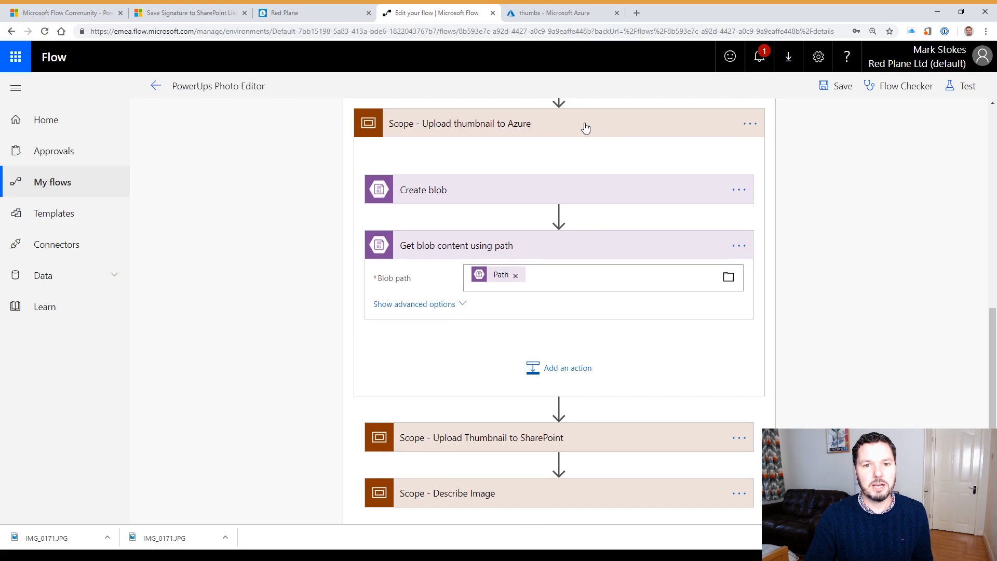
pyautogui.click(603, 130)
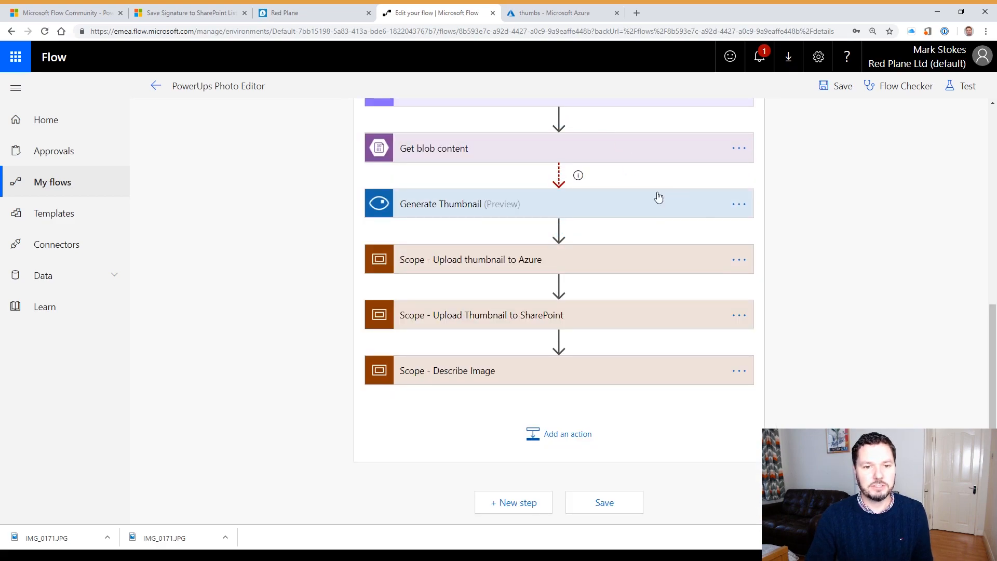
# - Expand the Upload Thumbnail to SharePoint scope and inspect the site address of its Create file action
pyautogui.click(605, 315)
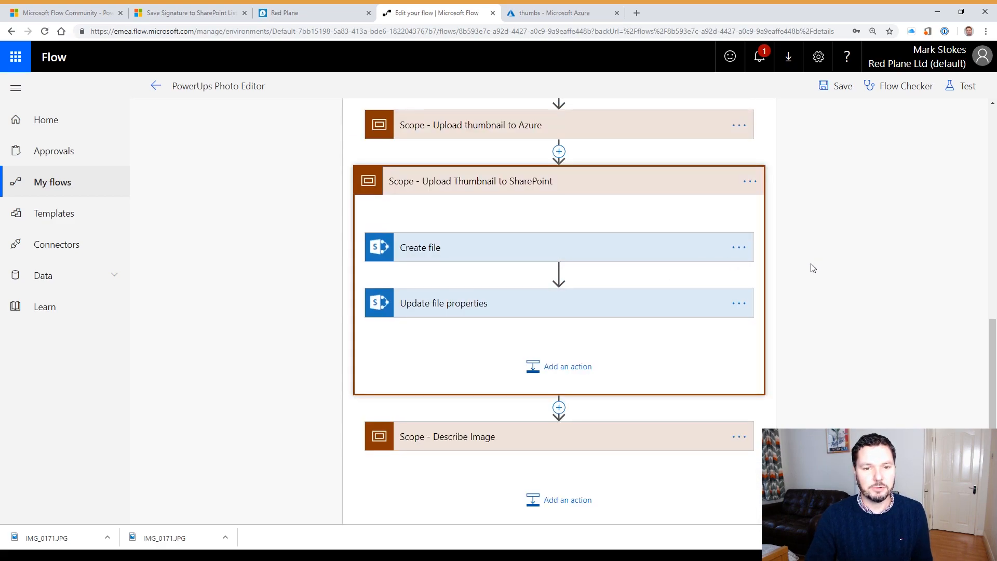
pyautogui.scroll(-1, 821, 278)
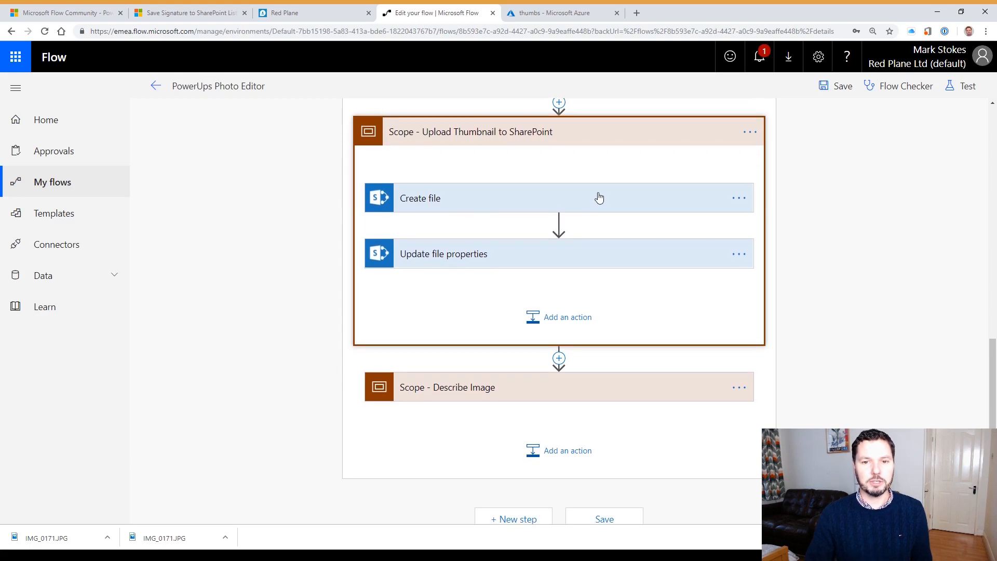
pyautogui.click(600, 197)
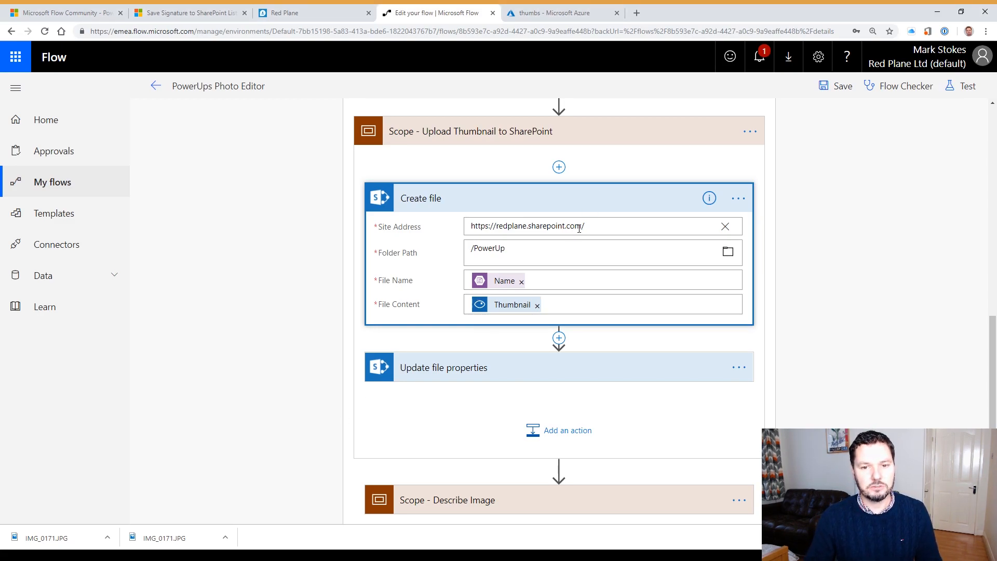
pyautogui.click(603, 224)
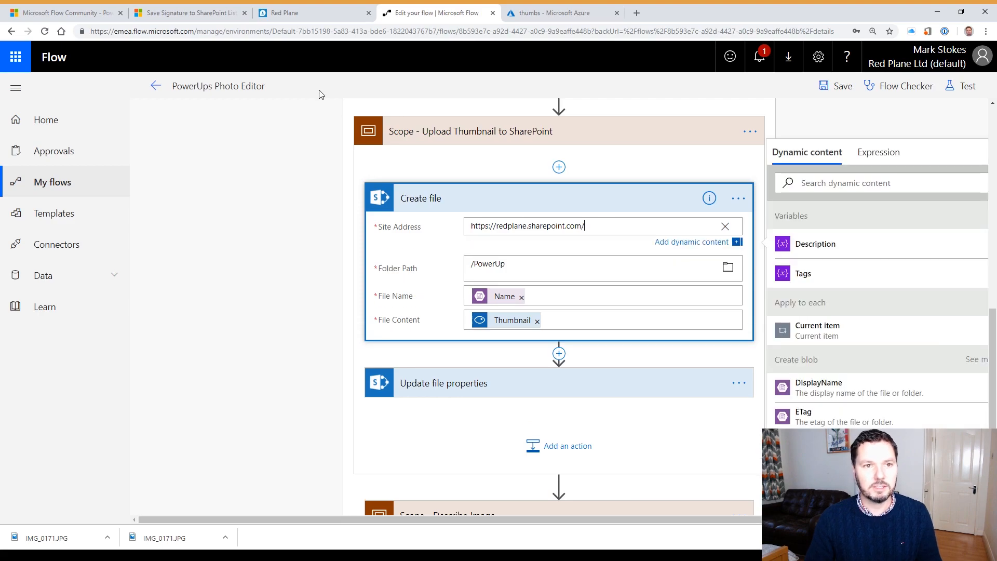
# - Switch to the Red Plane SharePoint site and open the PowerUp picture library from the site contents
pyautogui.click(291, 13)
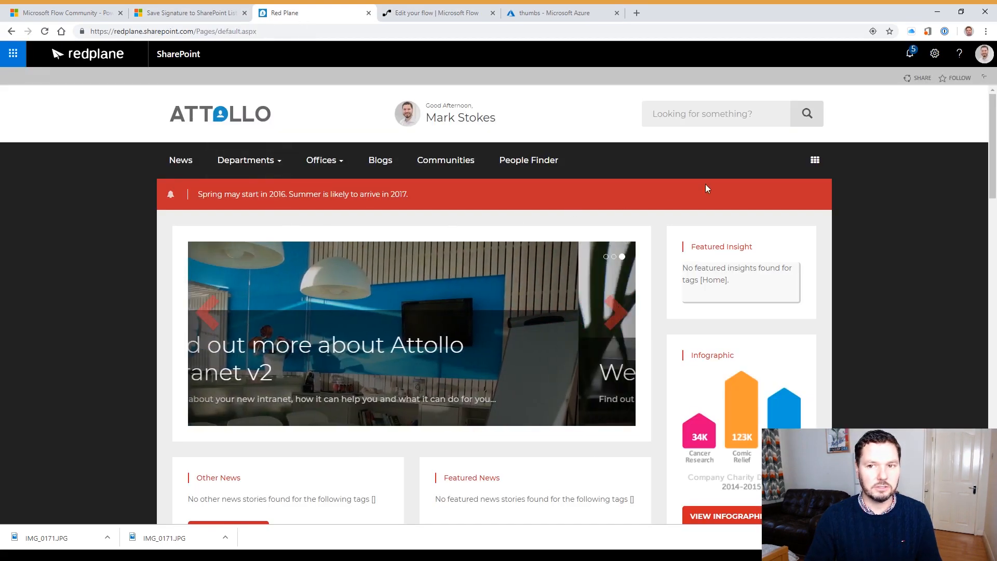
pyautogui.click(935, 54)
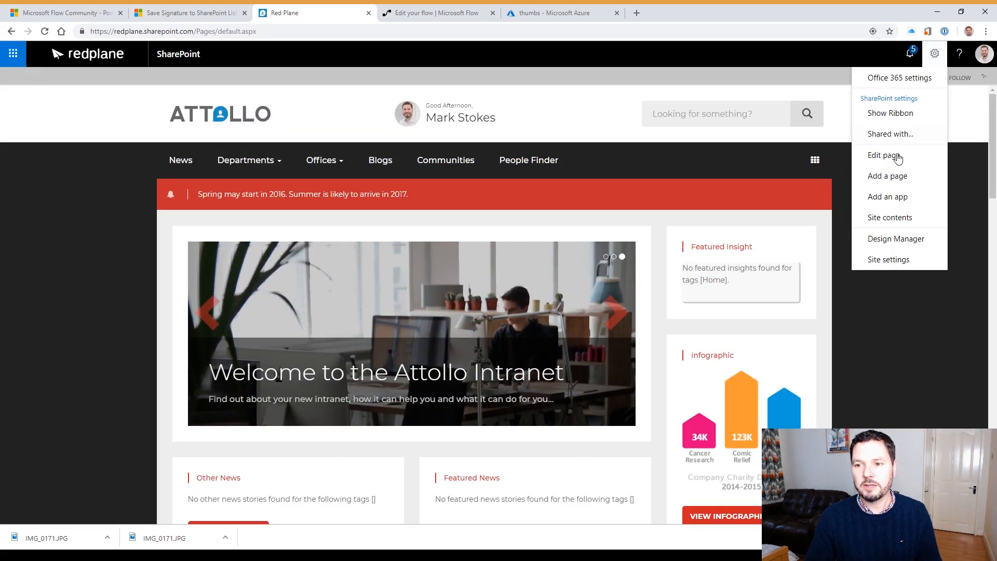
pyautogui.click(889, 218)
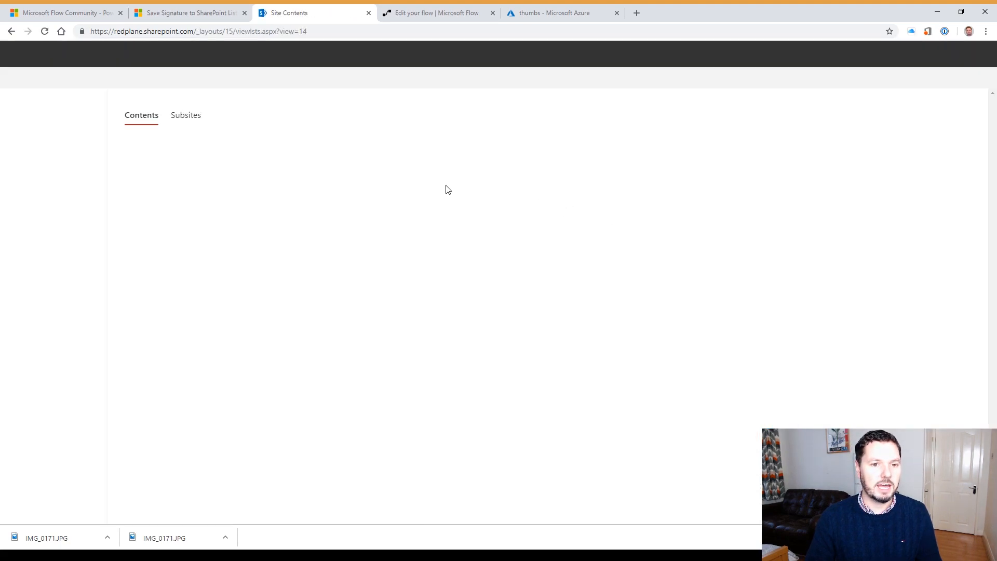
pyautogui.scroll(-5, 233, 379)
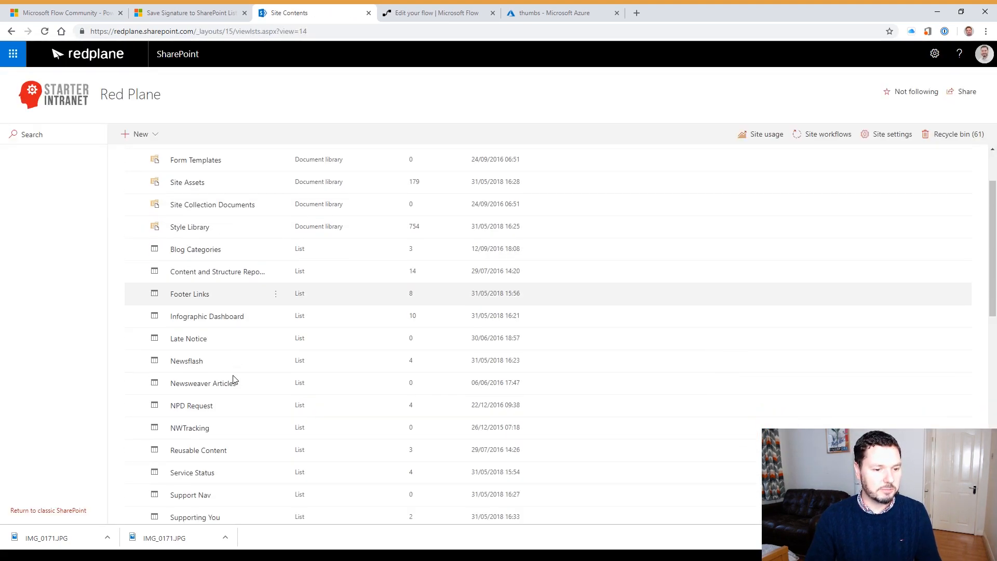
pyautogui.scroll(-7, 233, 379)
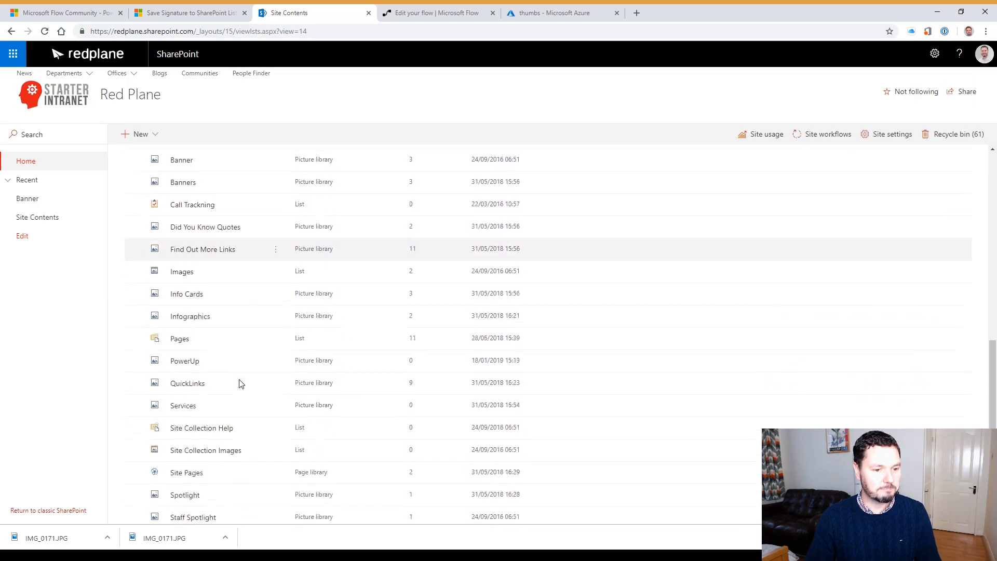
pyautogui.scroll(-1, 211, 436)
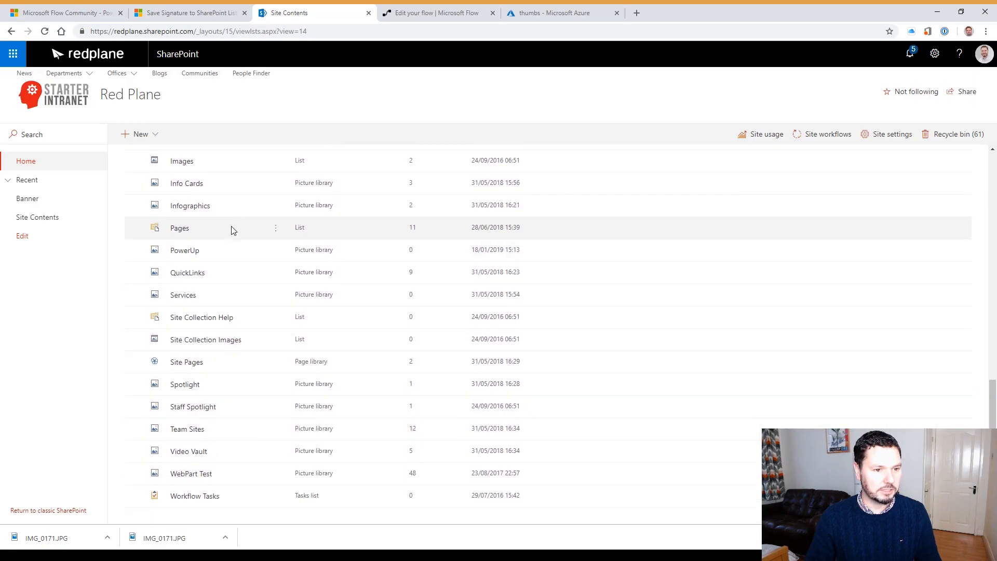
pyautogui.click(185, 251)
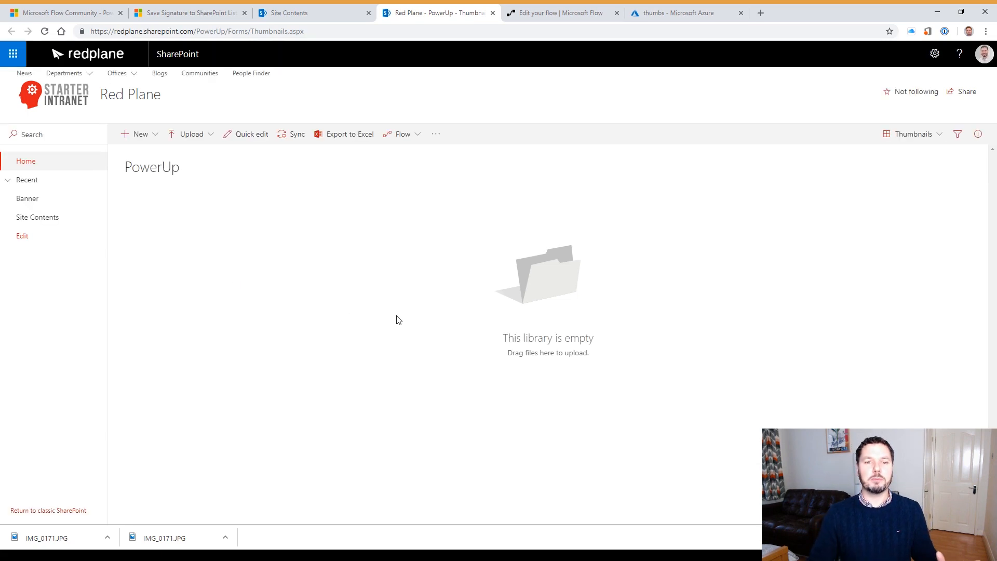
# - Open the PowerUp library's settings, check the internal field name of the Full Image Url column, and return to the library
pyautogui.click(934, 53)
pyautogui.click(892, 156)
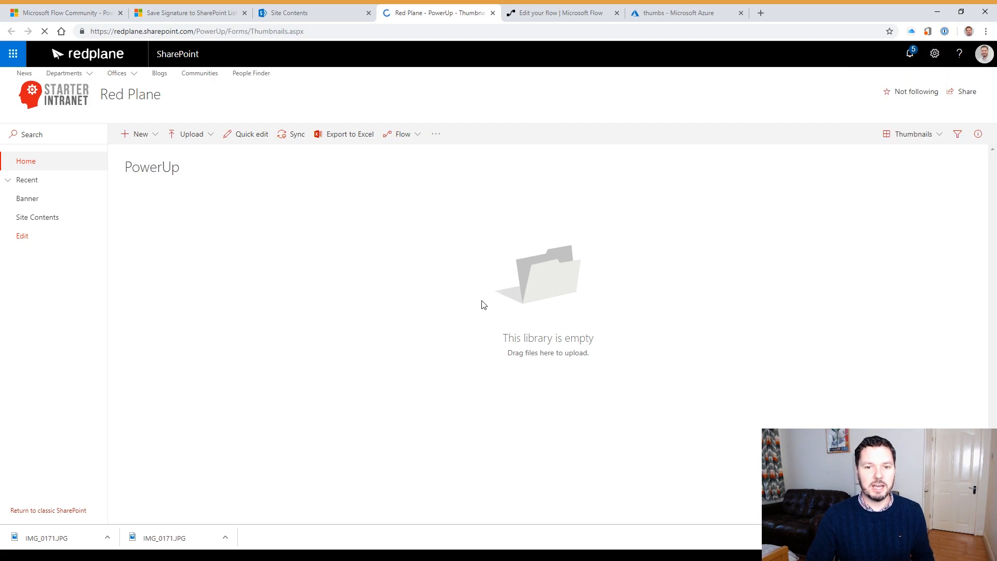
pyautogui.scroll(-3, 288, 368)
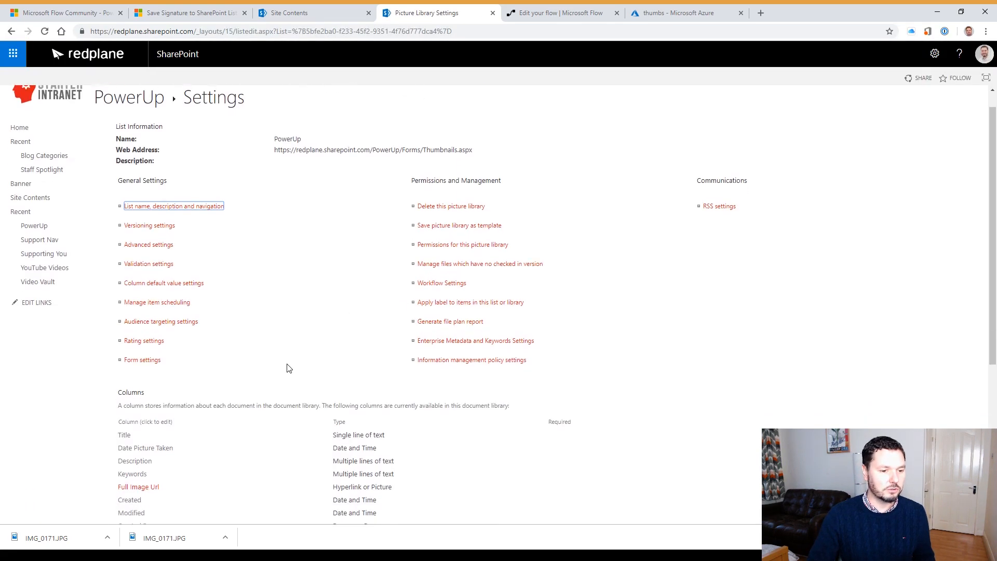
pyautogui.click(144, 393)
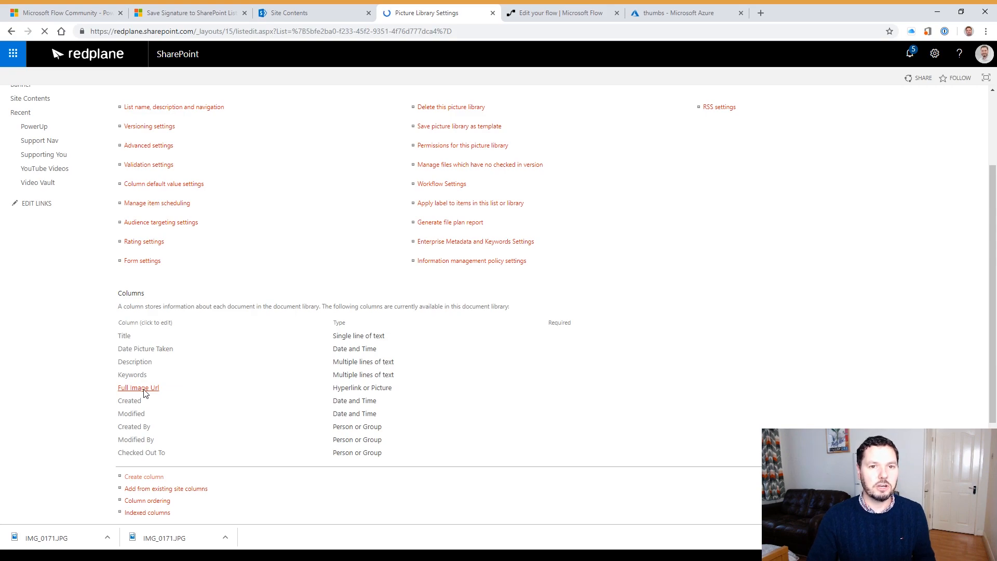
pyautogui.doubleClick(502, 31)
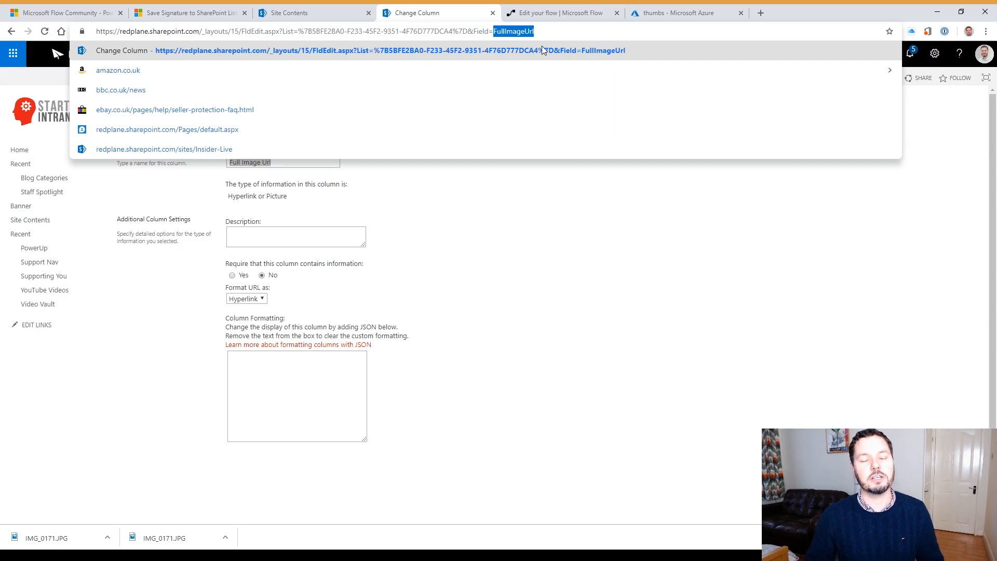
pyautogui.click(509, 207)
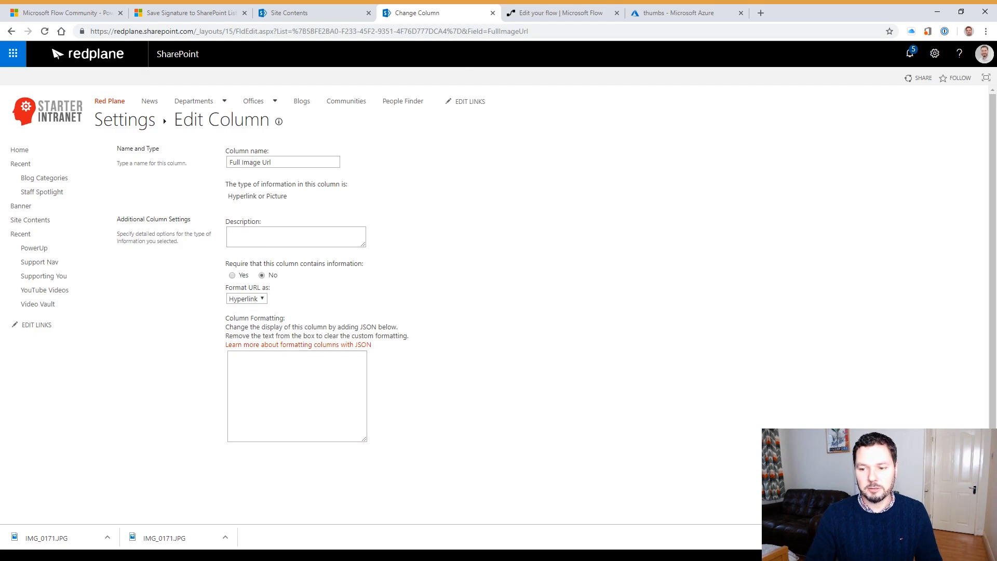
pyautogui.hotkey('alt', 'Left')
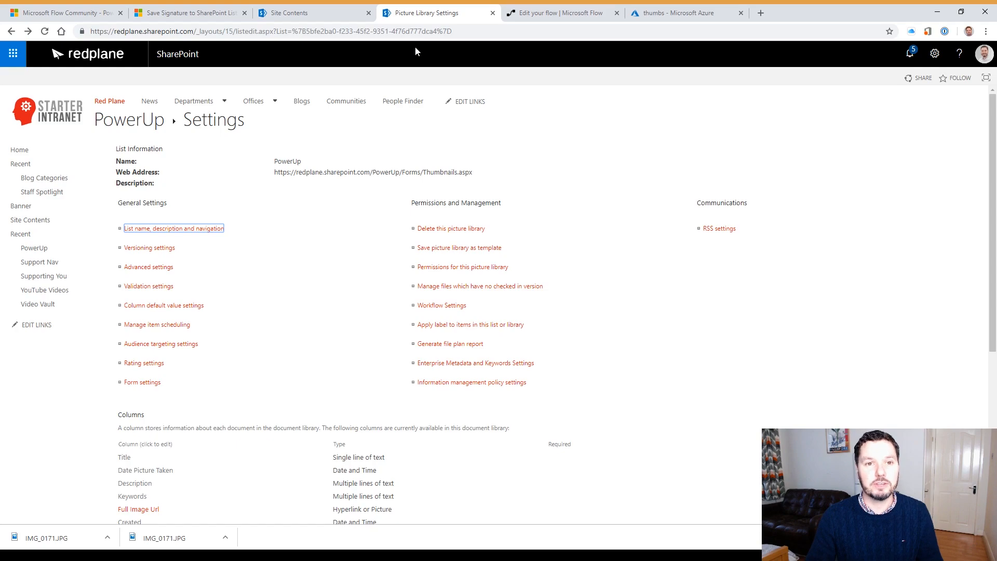
pyautogui.click(130, 123)
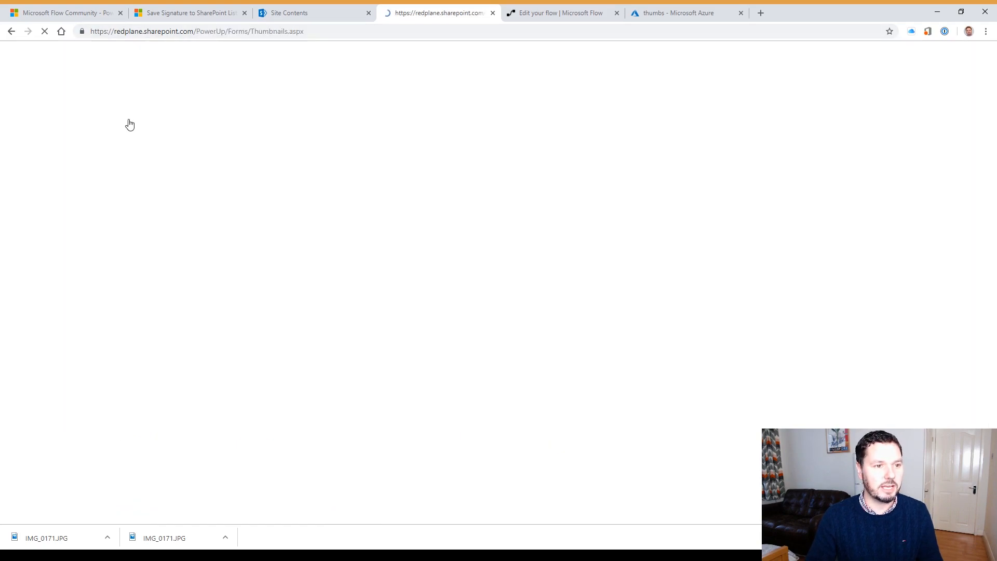
# - Return to the flow in Microsoft Flow and choose the PowerUp folder as the Create file action's folder path
pyautogui.click(566, 15)
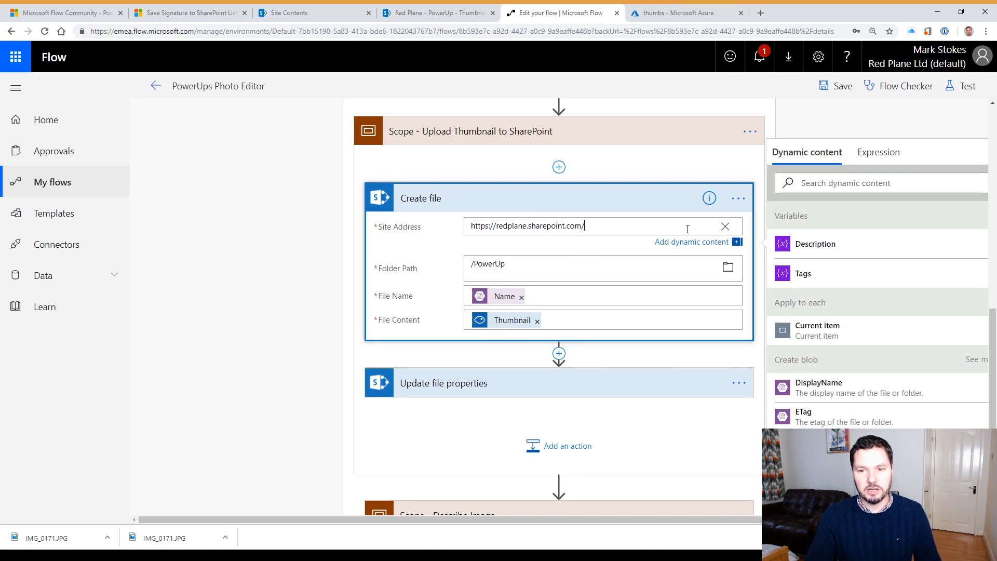
pyautogui.click(726, 268)
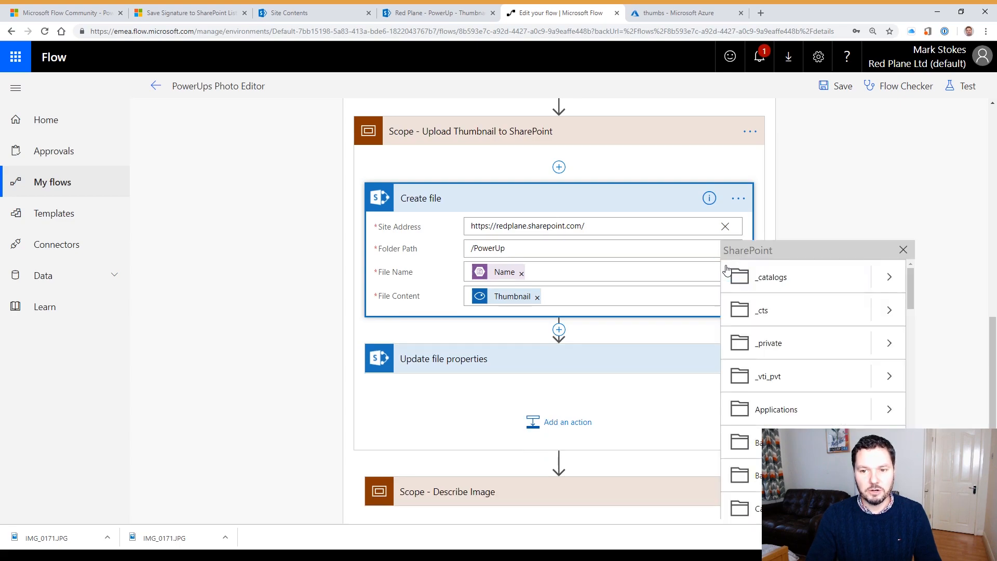
pyautogui.scroll(-1, 810, 363)
pyautogui.scroll(-10, 818, 381)
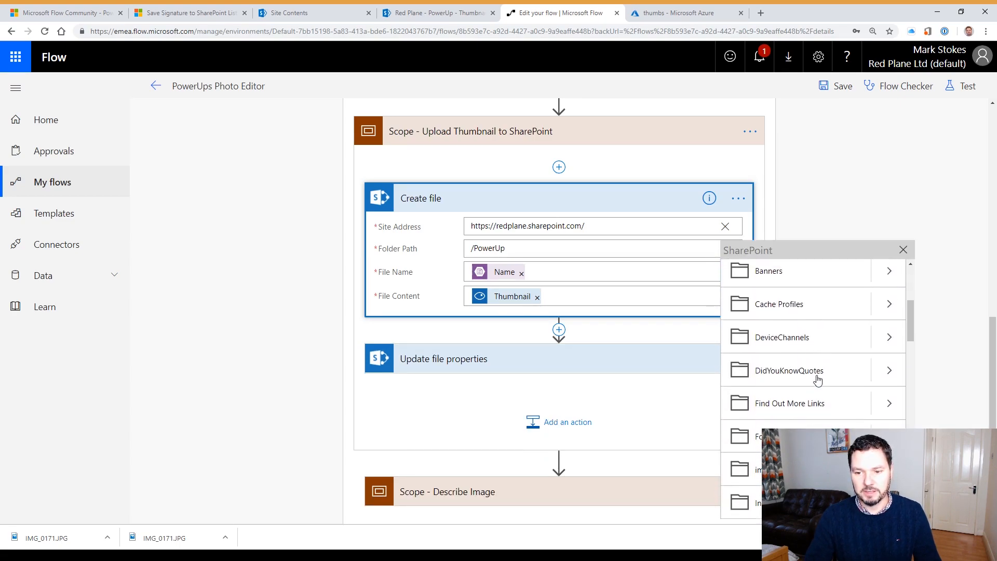
pyautogui.scroll(-4, 790, 412)
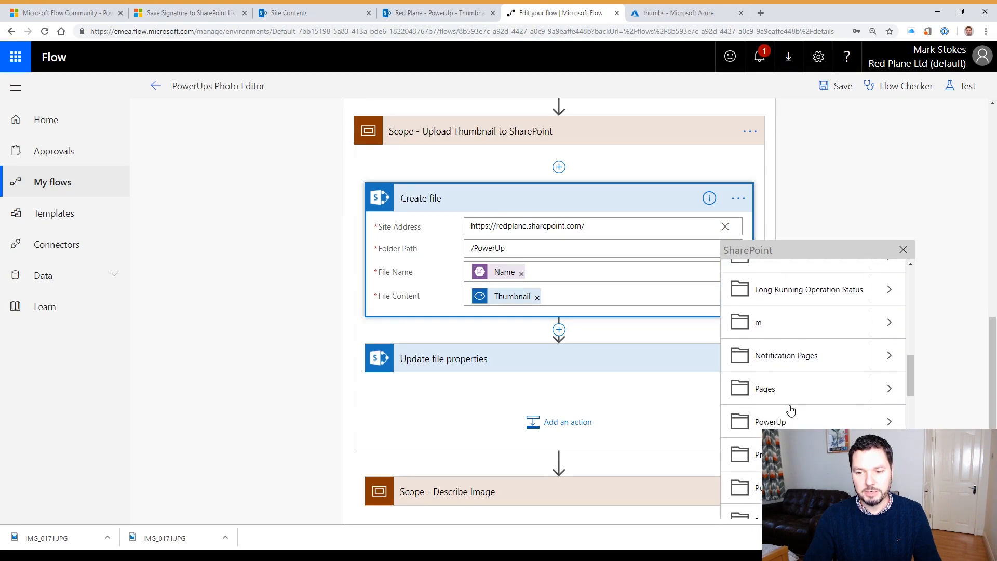
pyautogui.click(779, 383)
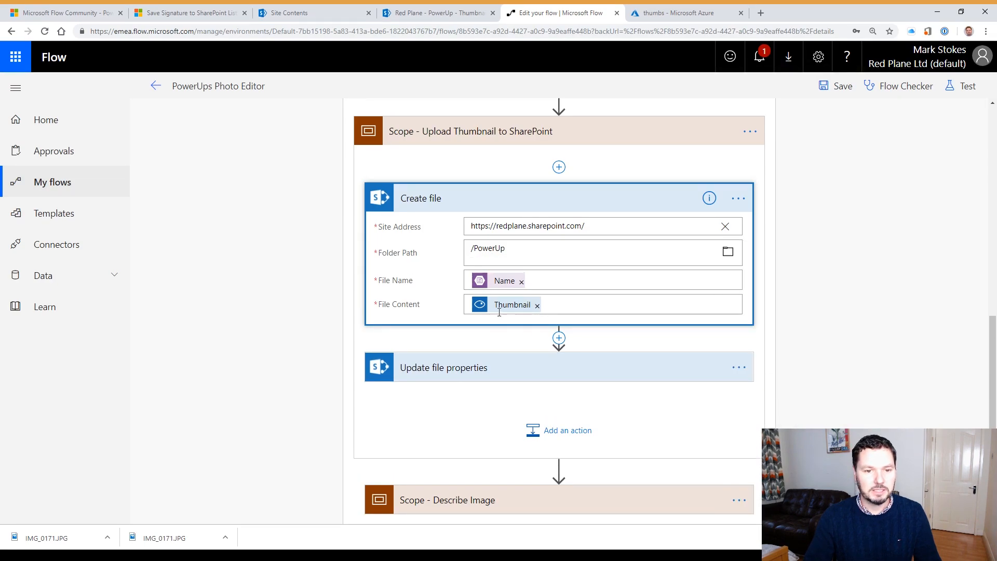
# - Examine the Name token used as file name and the Thumbnail token used as file content in Create file
pyautogui.click(501, 282)
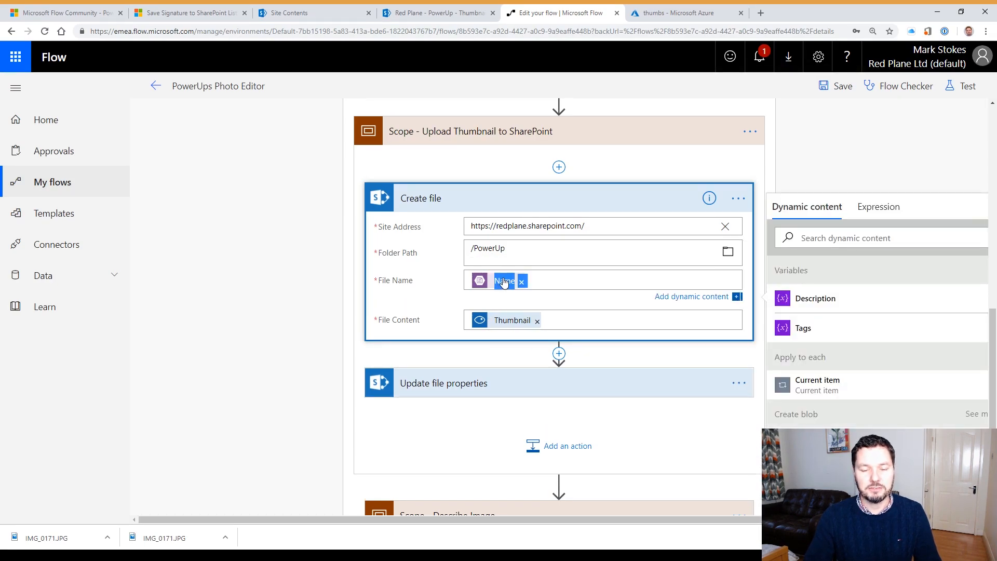
pyautogui.click(549, 277)
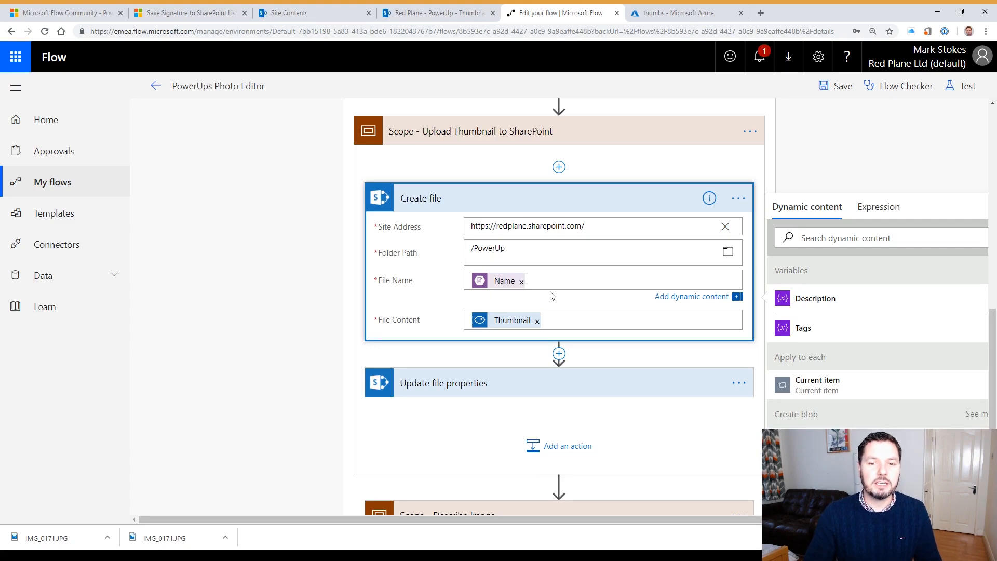
pyautogui.scroll(-3, 535, 338)
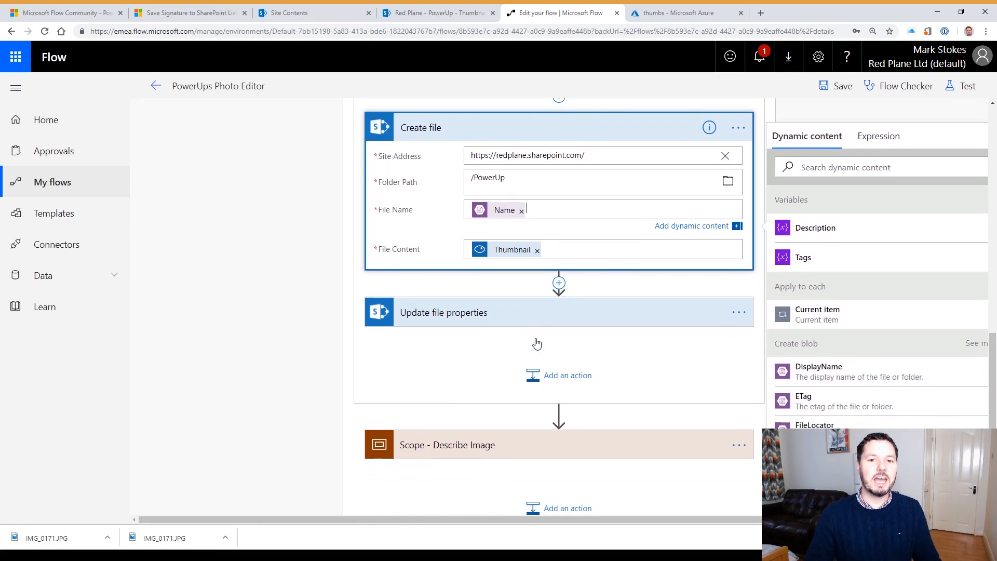
pyautogui.scroll(-1, 536, 342)
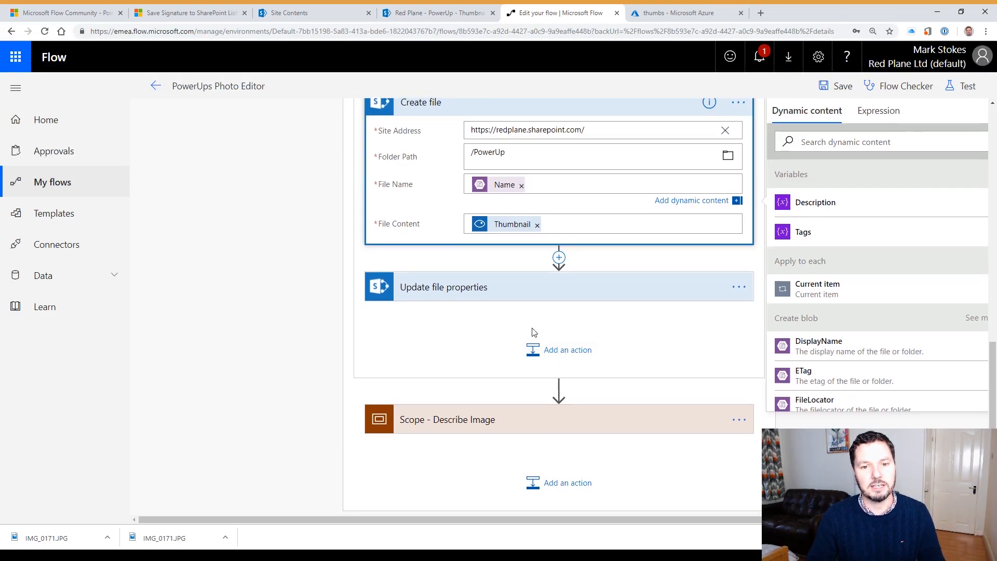
pyautogui.click(500, 231)
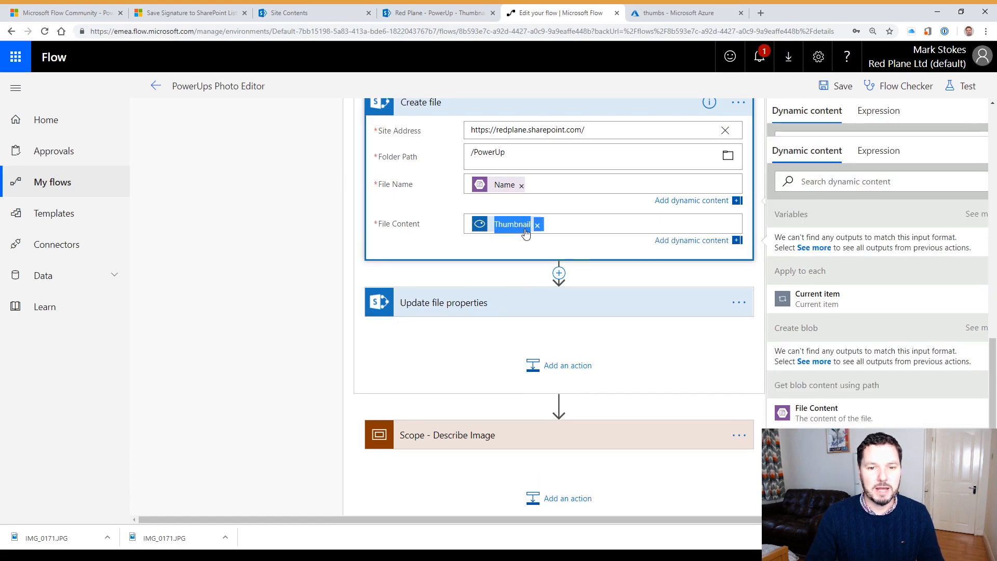
pyautogui.click(589, 208)
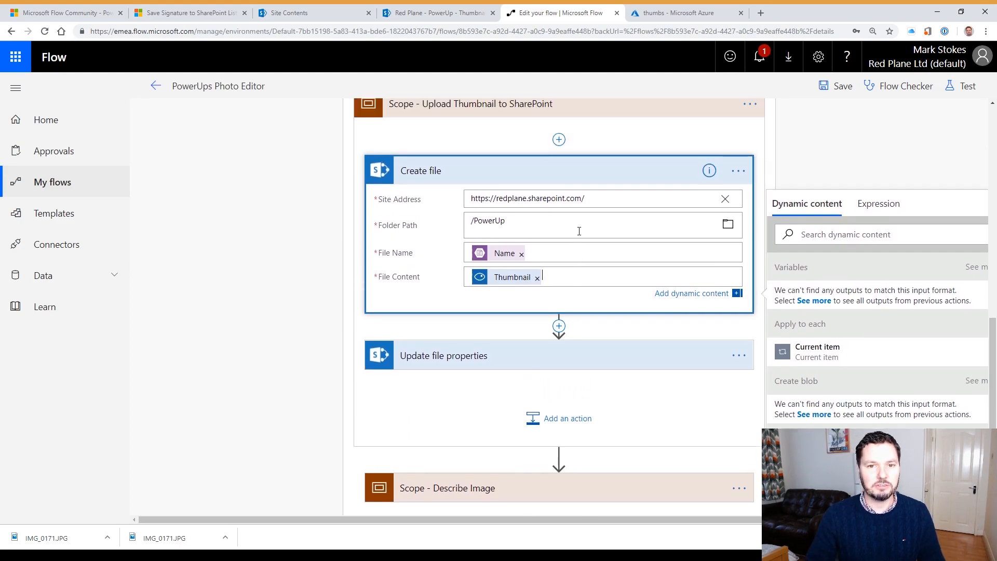
# - Review the expanded Upload thumbnail to Azure scope and its blob path, and return to the Update file properties action
pyautogui.scroll(10, 552, 234)
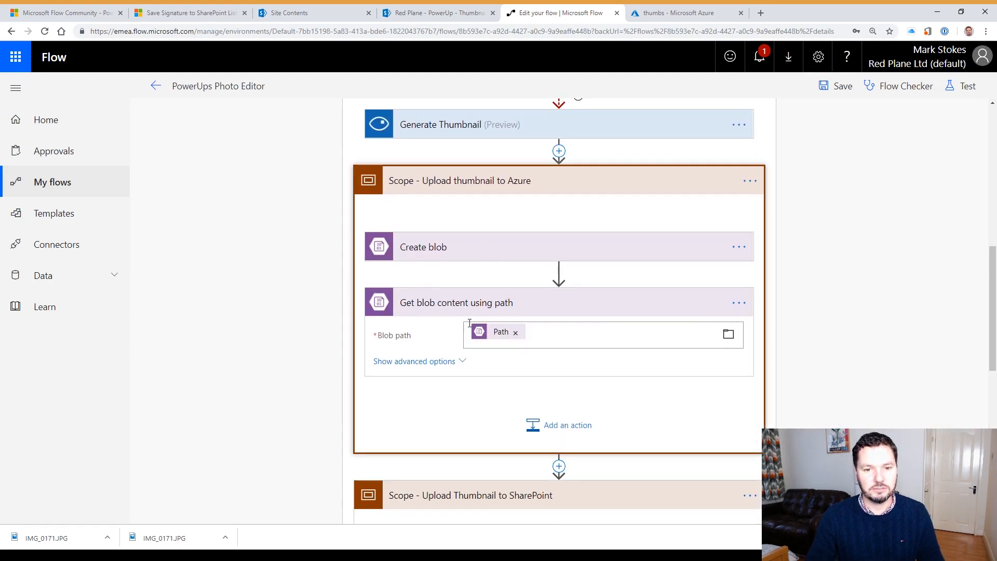
pyautogui.scroll(-5, 511, 374)
pyautogui.scroll(-4, 540, 387)
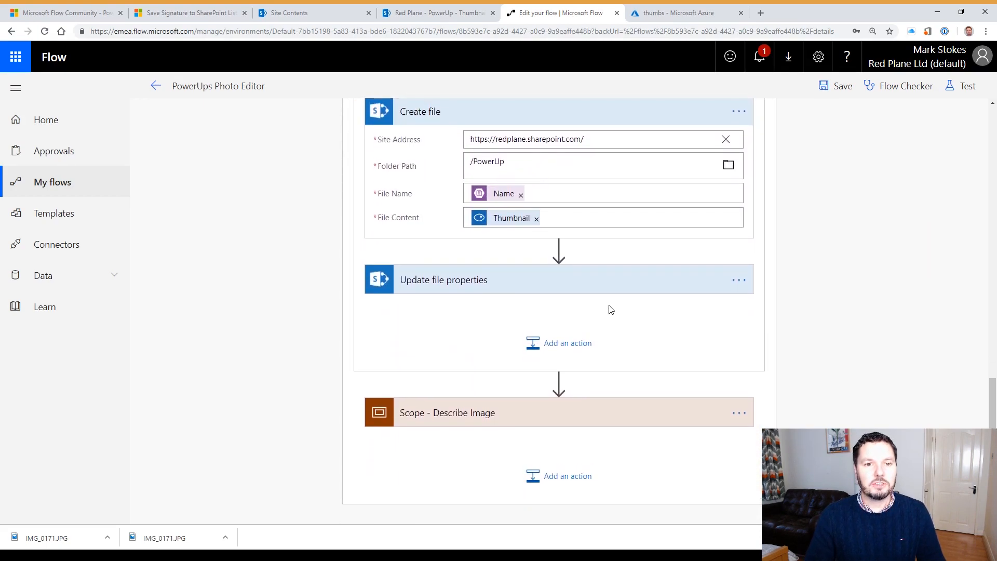
pyautogui.scroll(1, 611, 309)
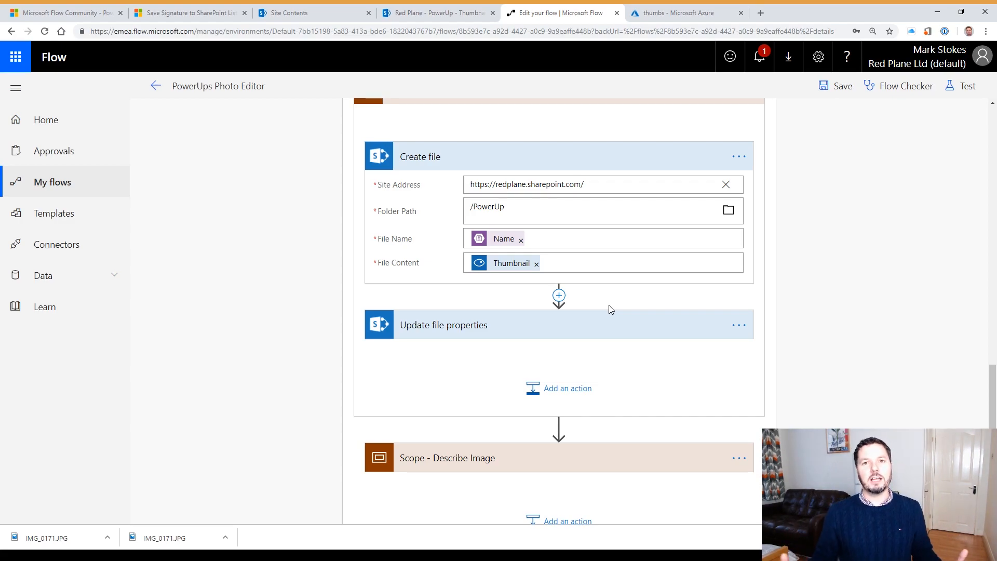
pyautogui.click(244, 555)
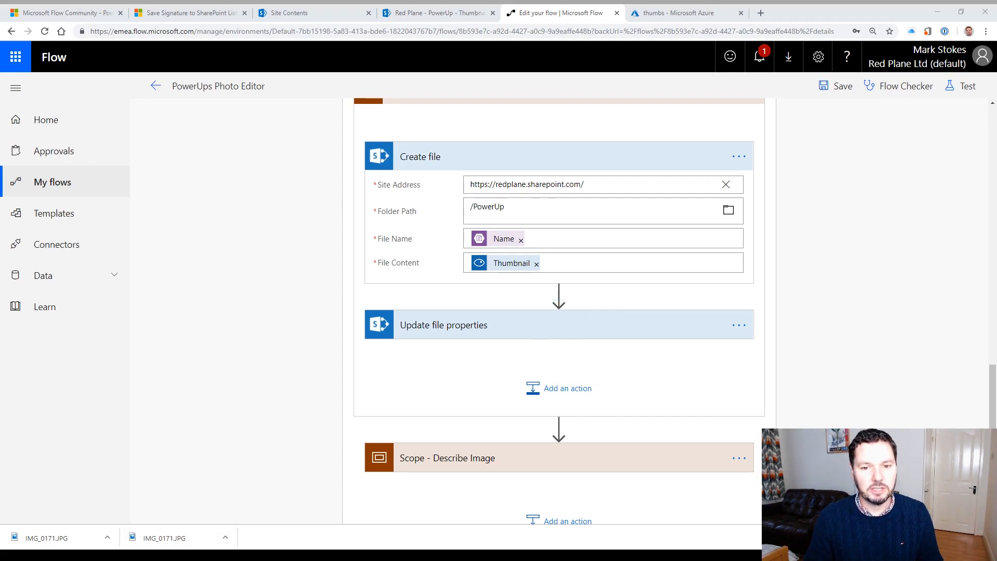
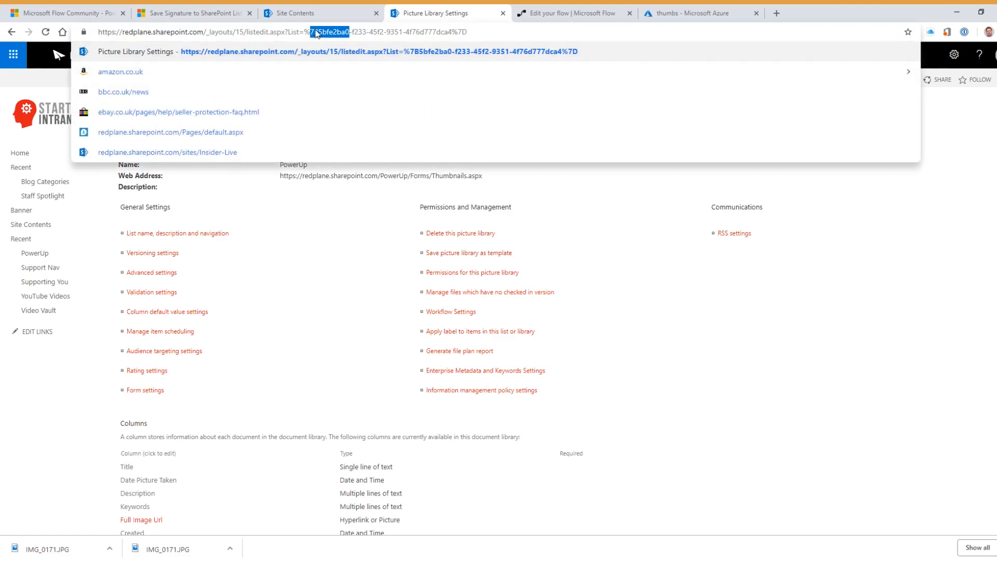
# - Copy the list ID from the web address of the PowerUp picture library's settings page, excluding the encoded braces
pyautogui.click(317, 33)
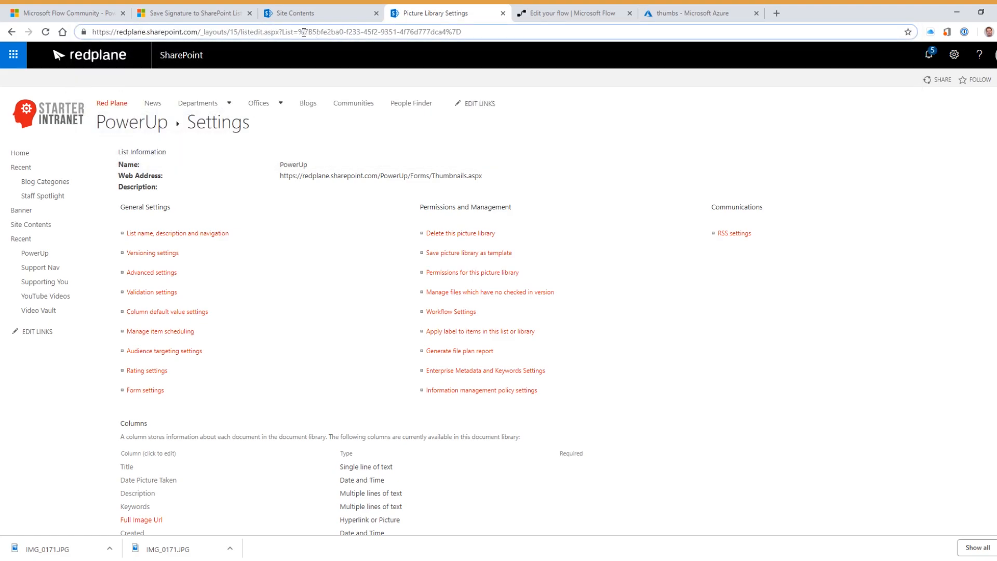
pyautogui.moveTo(313, 32); pyautogui.dragTo(446, 41)
pyautogui.hotkey('ctrl', 'c')
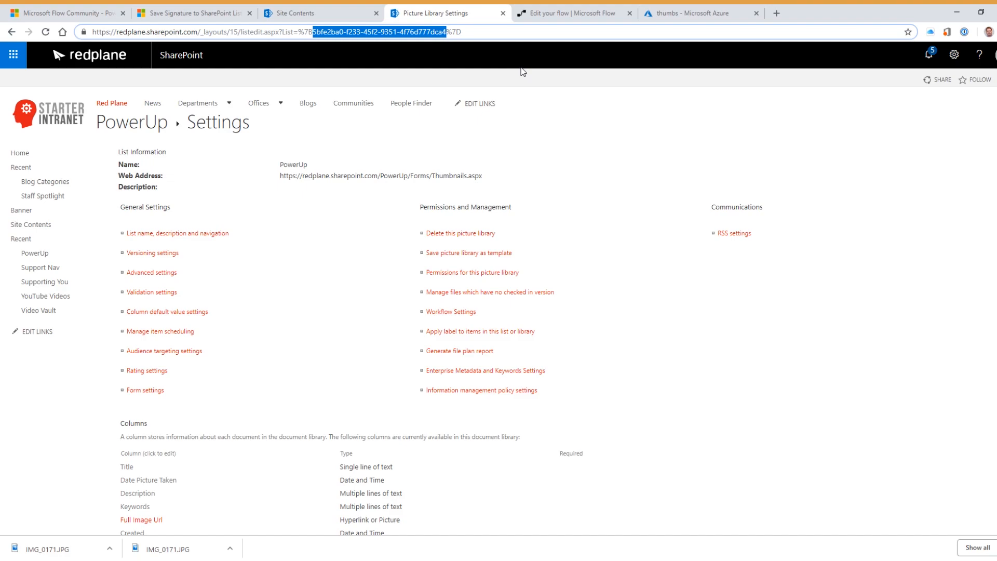
# - Return to the flow, show Update file properties' advanced options and enter 5bfe2ba0-f233-45f2-9351-4f76d777dca4 as a custom Library Name value
pyautogui.click(310, 15)
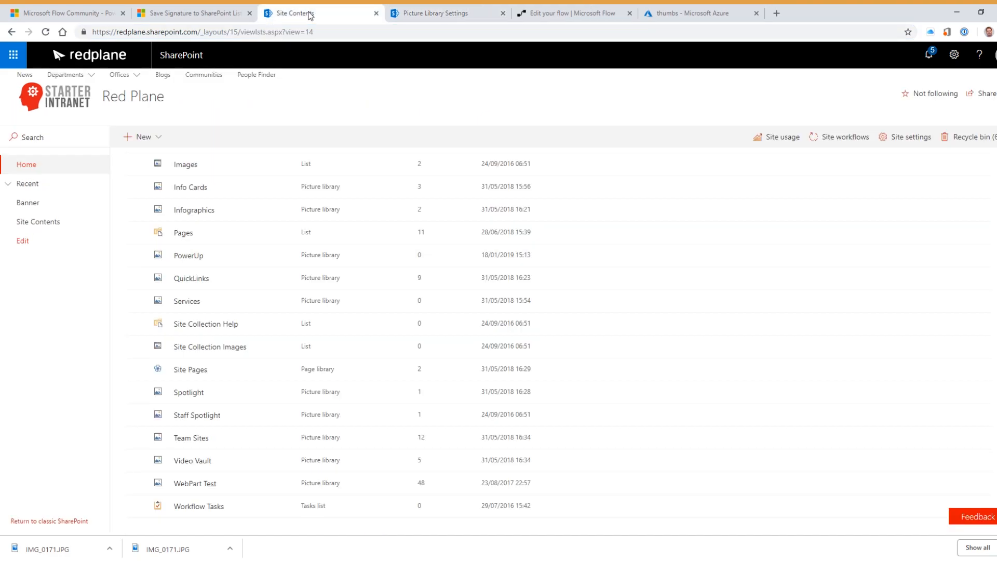
pyautogui.click(553, 11)
pyautogui.click(513, 186)
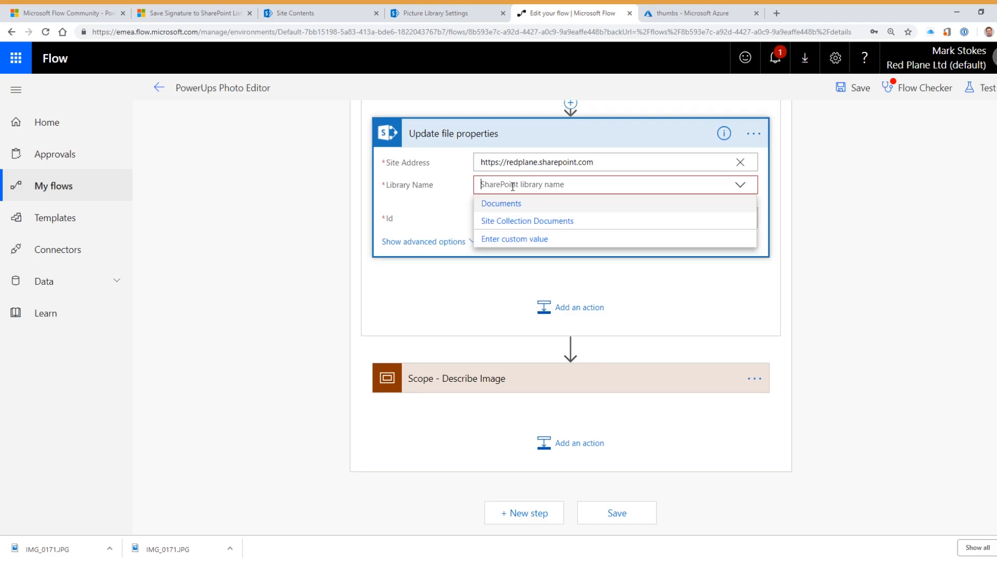
pyautogui.hotkey('ctrl', 'v')
pyautogui.click(847, 183)
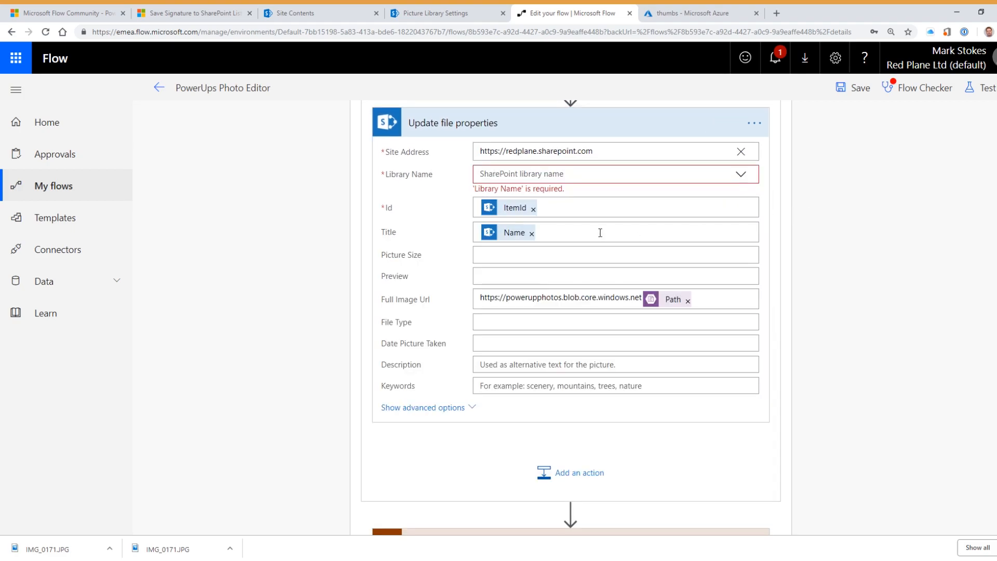
pyautogui.click(608, 174)
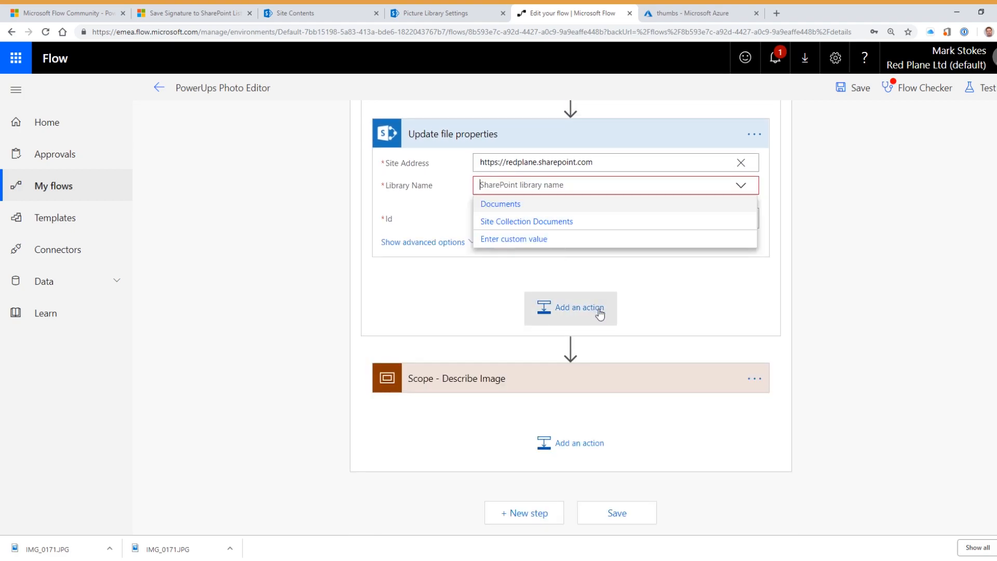
pyautogui.click(257, 328)
pyautogui.click(406, 247)
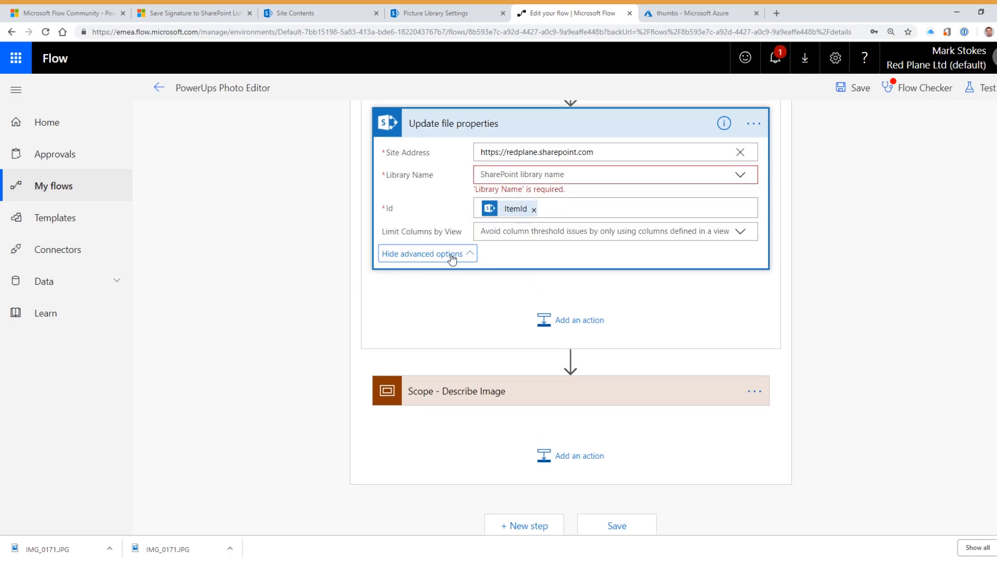
pyautogui.click(578, 169)
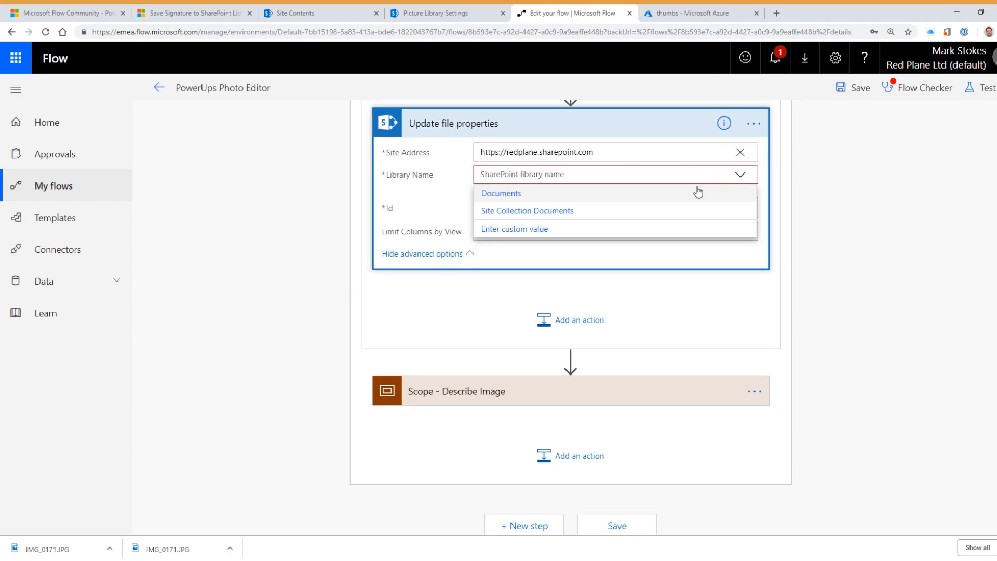
pyautogui.click(517, 228)
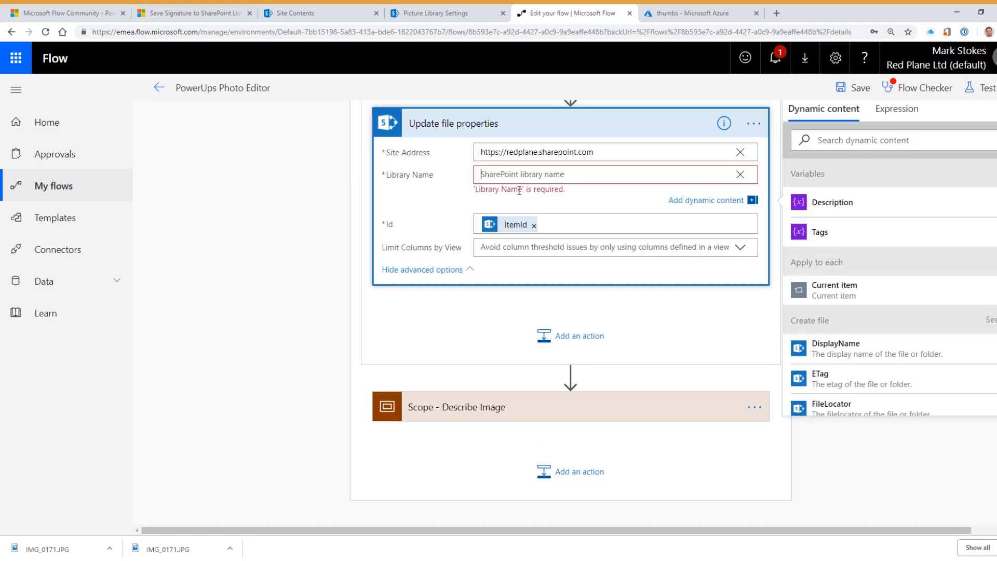
pyautogui.hotkey('ctrl', 'v')
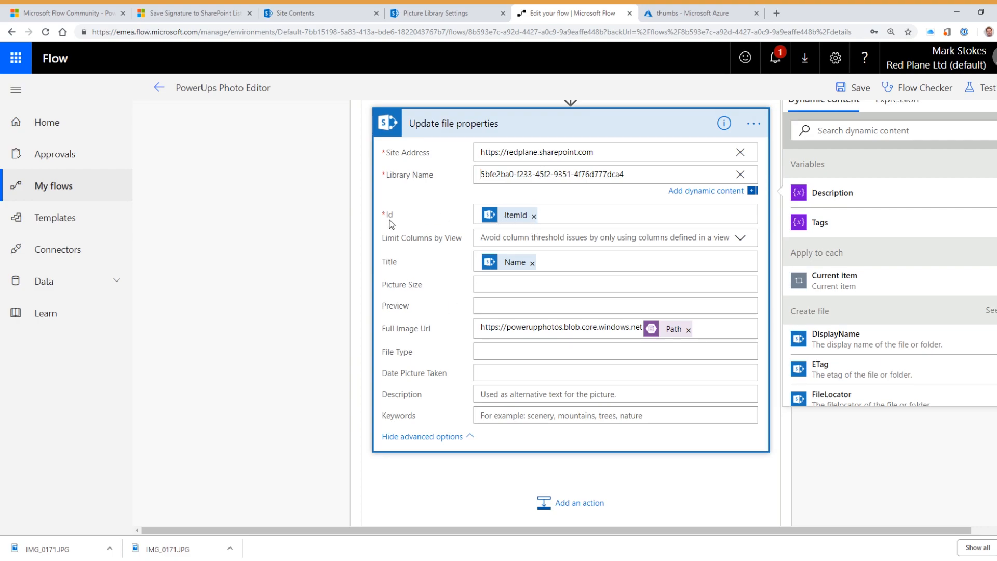
# - Examine the Name token in Title and the blob storage address with Path token in Full Image Url of Update file properties
pyautogui.click(418, 261)
pyautogui.click(513, 248)
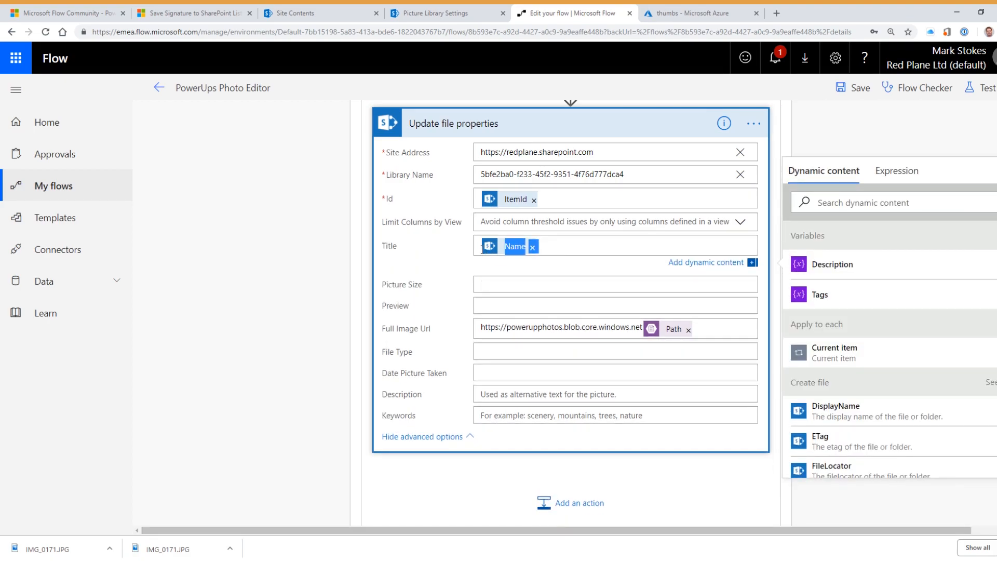
pyautogui.click(431, 245)
pyautogui.scroll(-1, 446, 285)
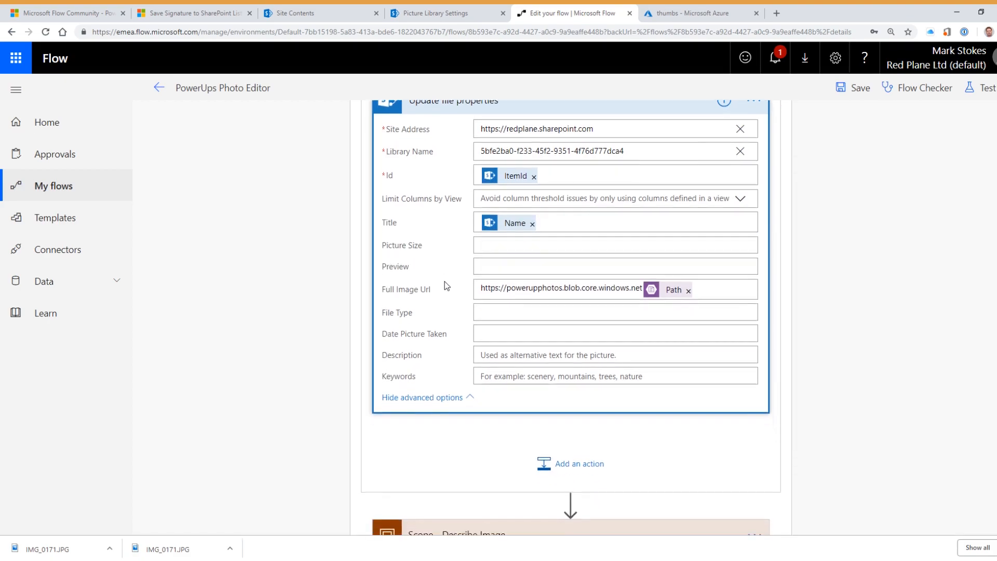
pyautogui.click(484, 264)
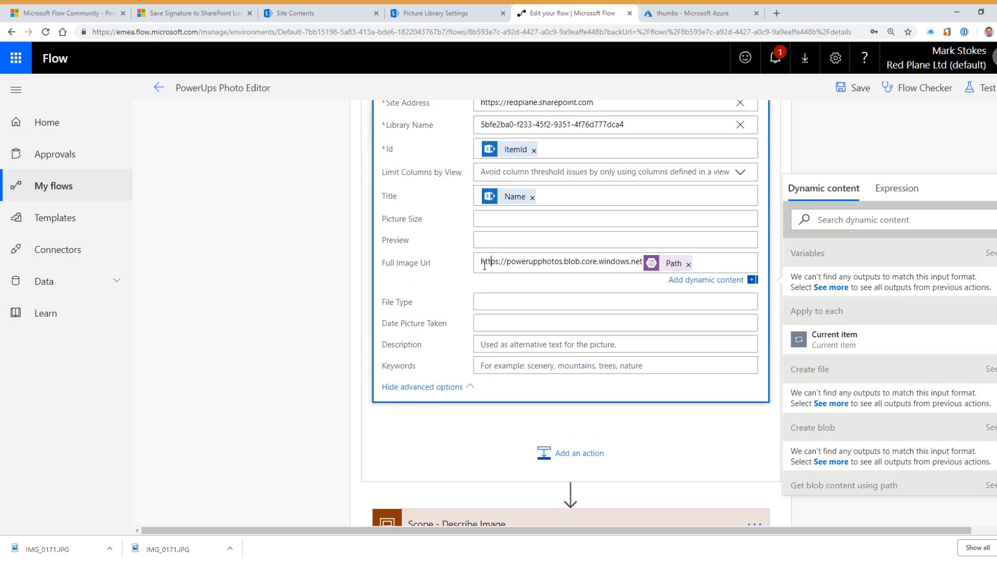
pyautogui.click(436, 275)
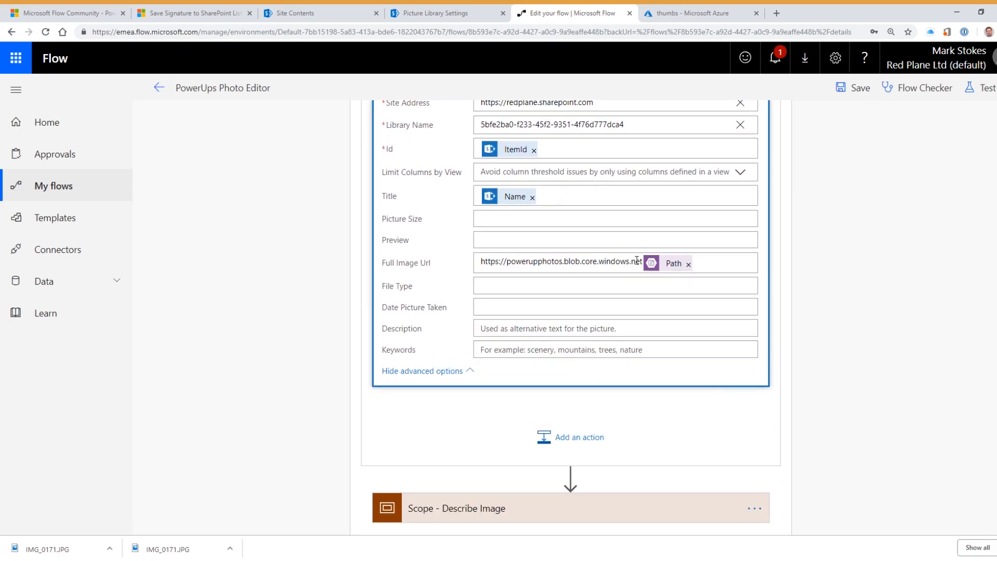
pyautogui.moveTo(641, 262); pyautogui.dragTo(473, 264)
# - Switch to the Azure portal, open the powerupphotos storage account's properties and locate its primary blob service endpoint
pyautogui.click(680, 14)
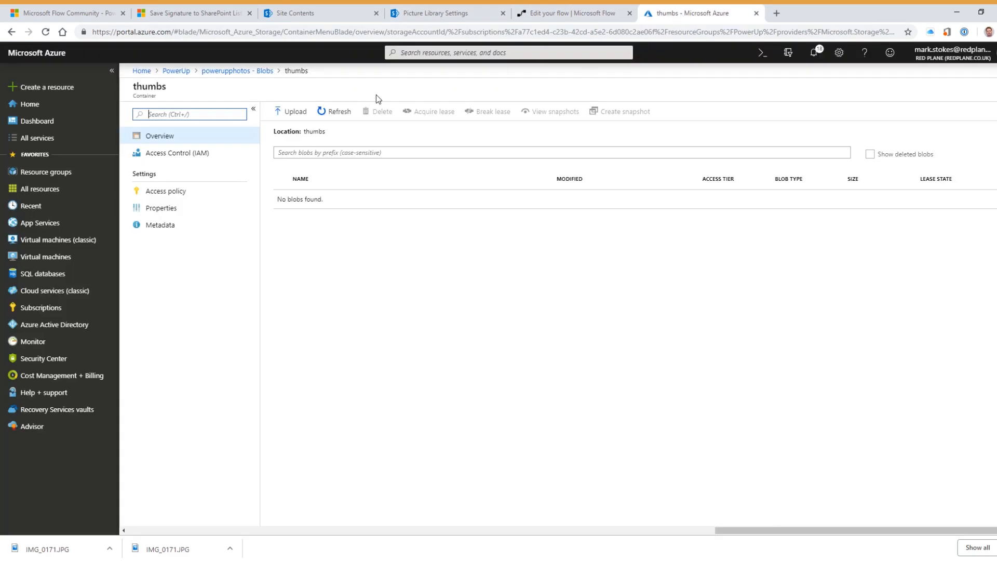
pyautogui.click(234, 77)
pyautogui.click(176, 72)
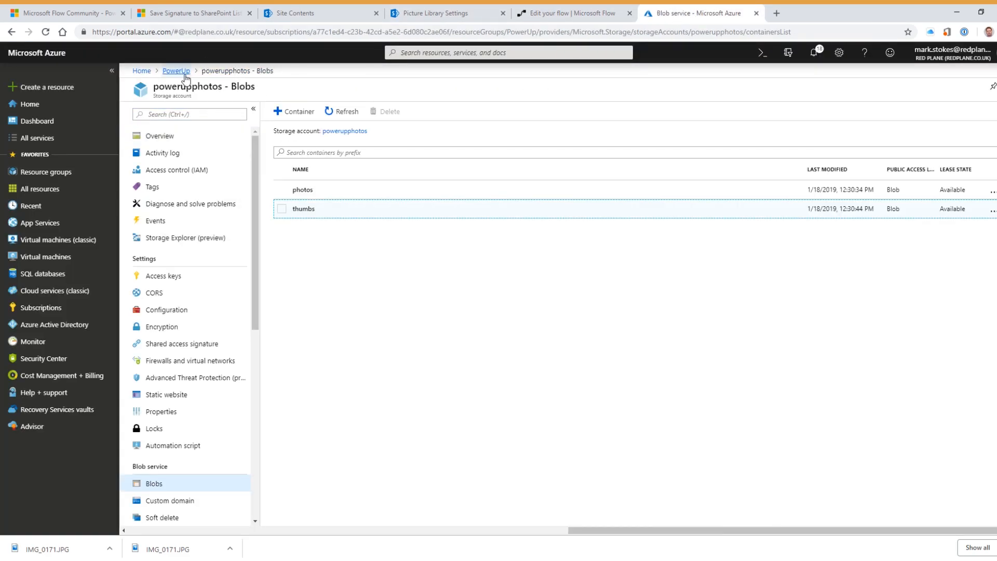
pyautogui.click(343, 274)
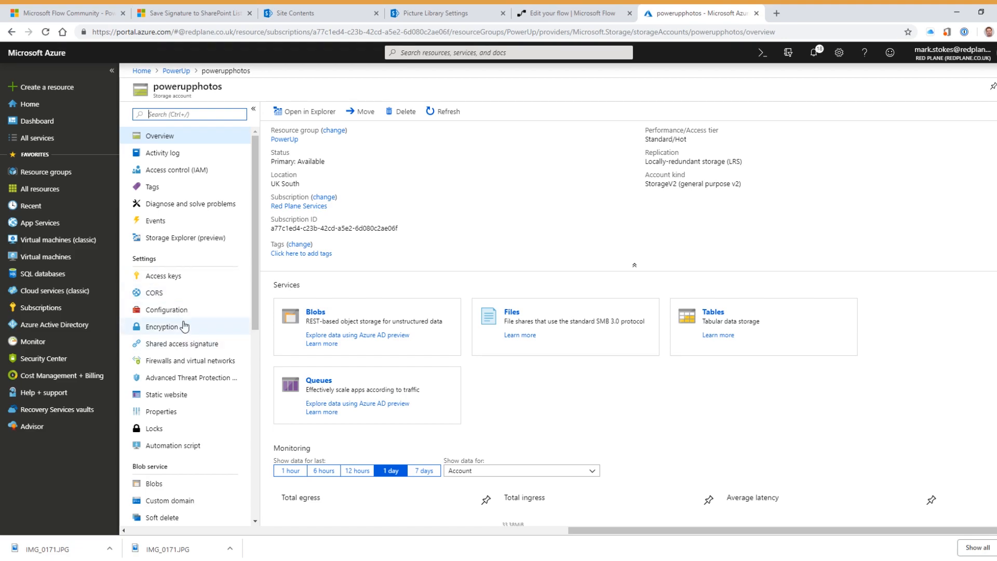
pyautogui.click(162, 411)
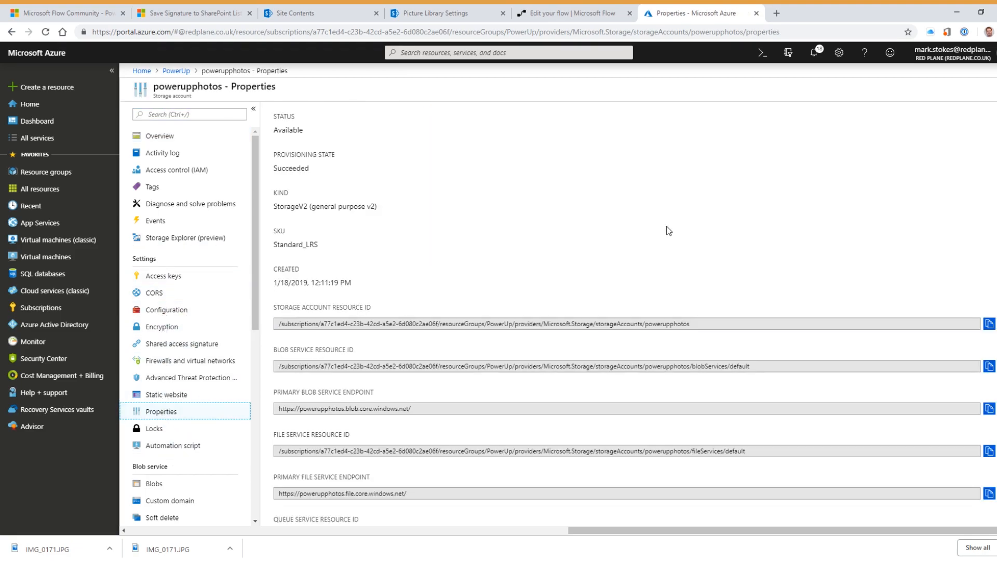
pyautogui.scroll(-5, 554, 249)
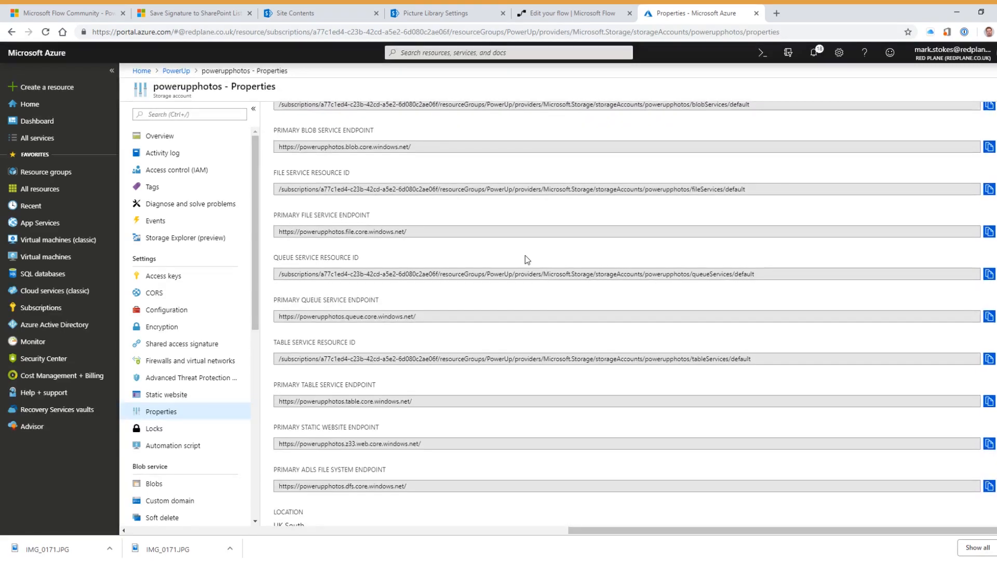
pyautogui.click(425, 148)
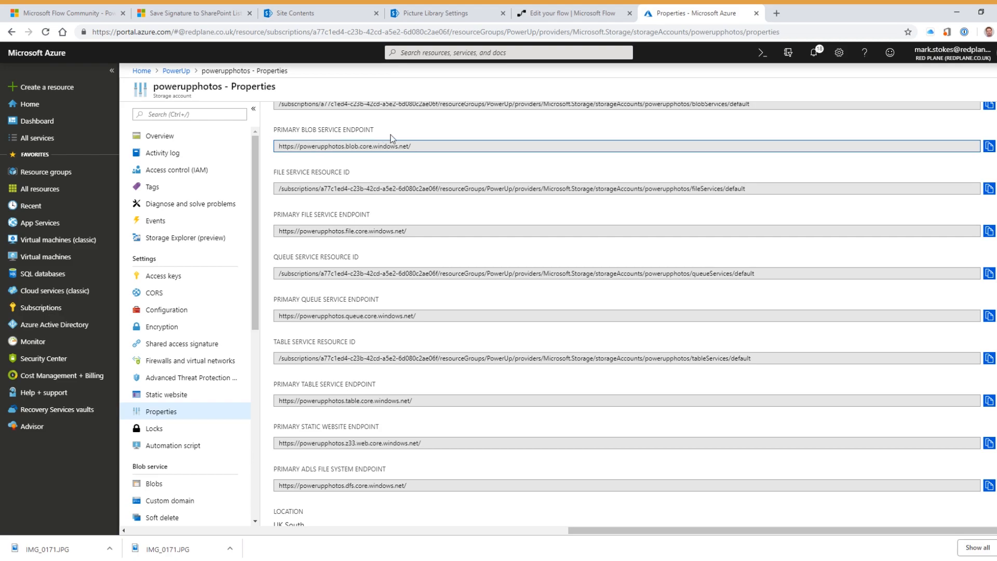
pyautogui.click(376, 149)
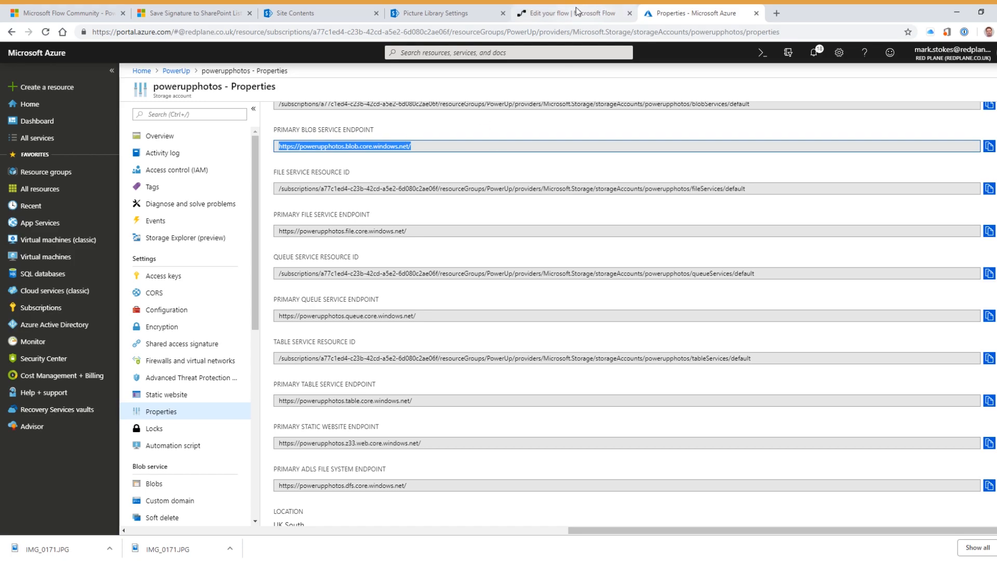
# - Return to the flow and collapse the Update file properties and Create file actions in the Upload Thumbnail to SharePoint scope
pyautogui.click(555, 15)
pyautogui.click(416, 280)
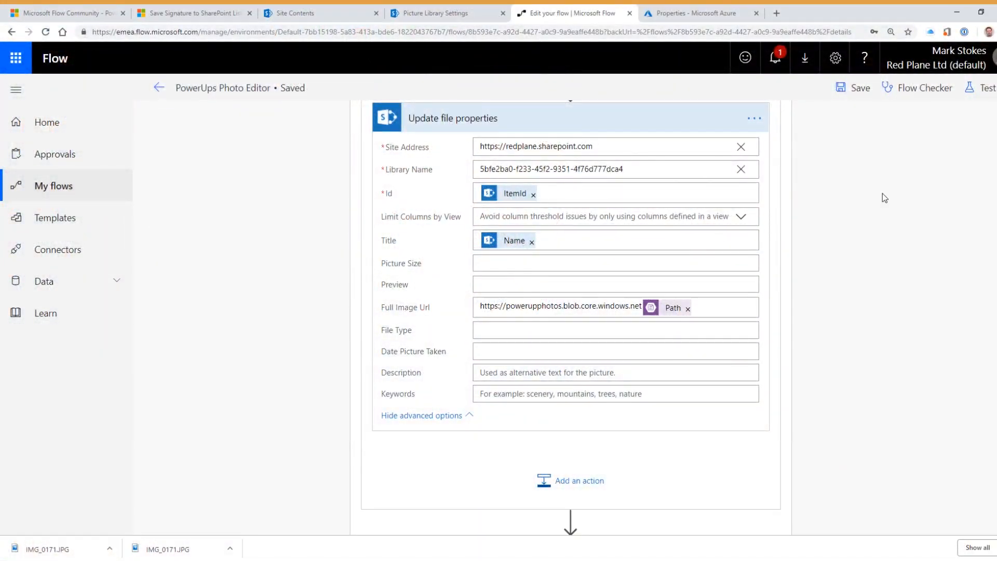
pyautogui.scroll(-1, 848, 322)
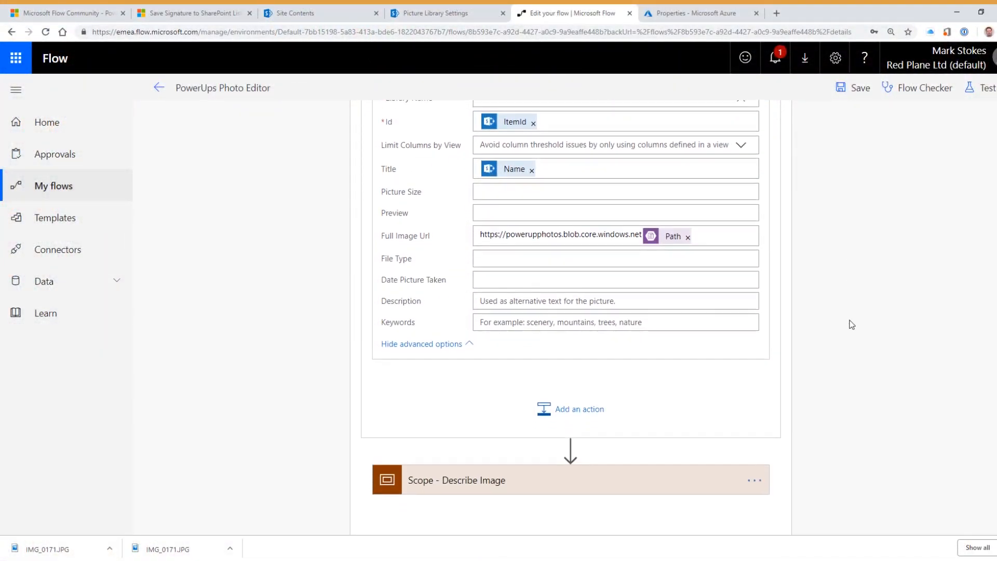
pyautogui.scroll(2, 777, 309)
pyautogui.click(619, 183)
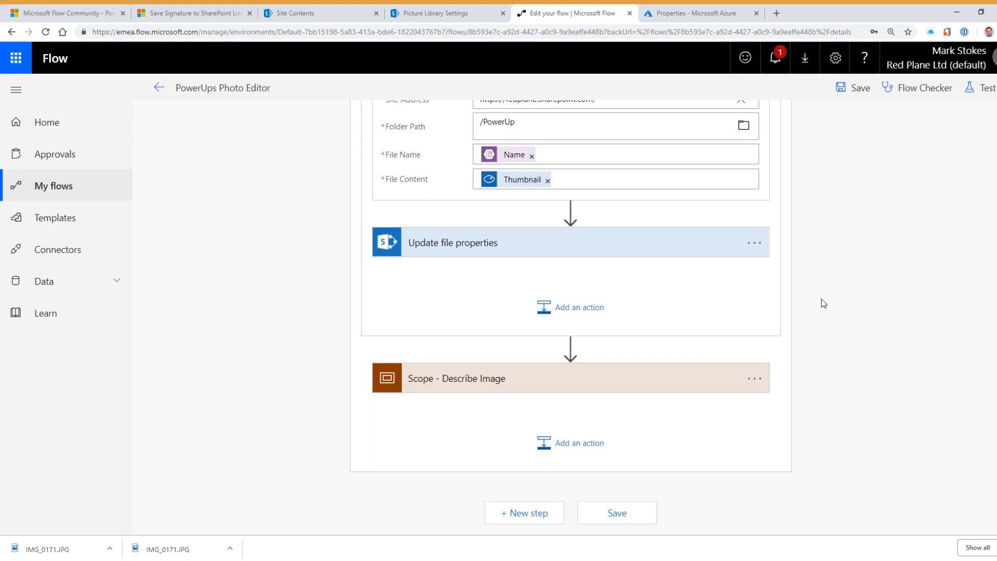
pyautogui.scroll(3, 647, 216)
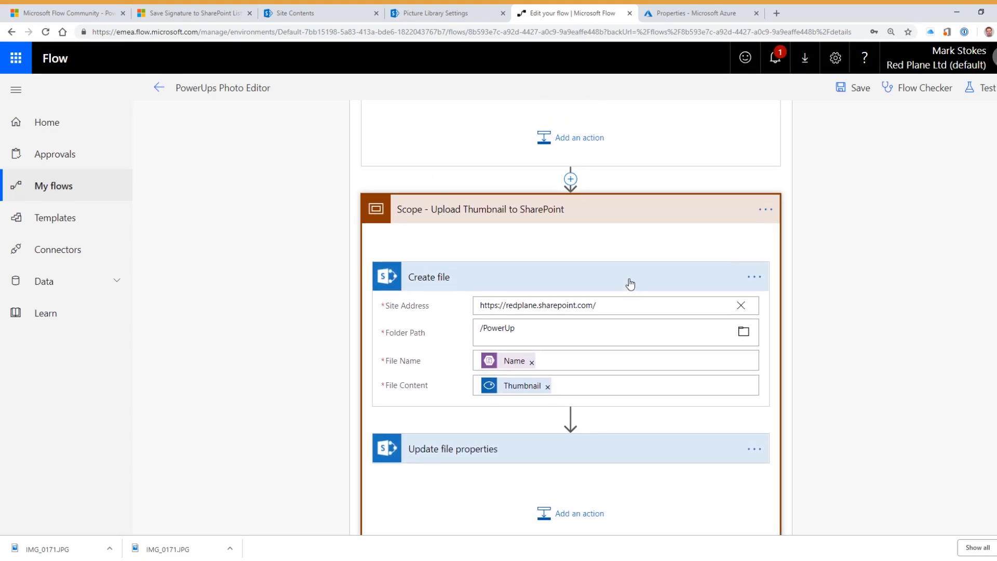
pyautogui.click(666, 287)
# - Review the settings of the List blobs and Get blob content: Full Sized Image actions, collapsing each one again
pyautogui.scroll(4, 868, 256)
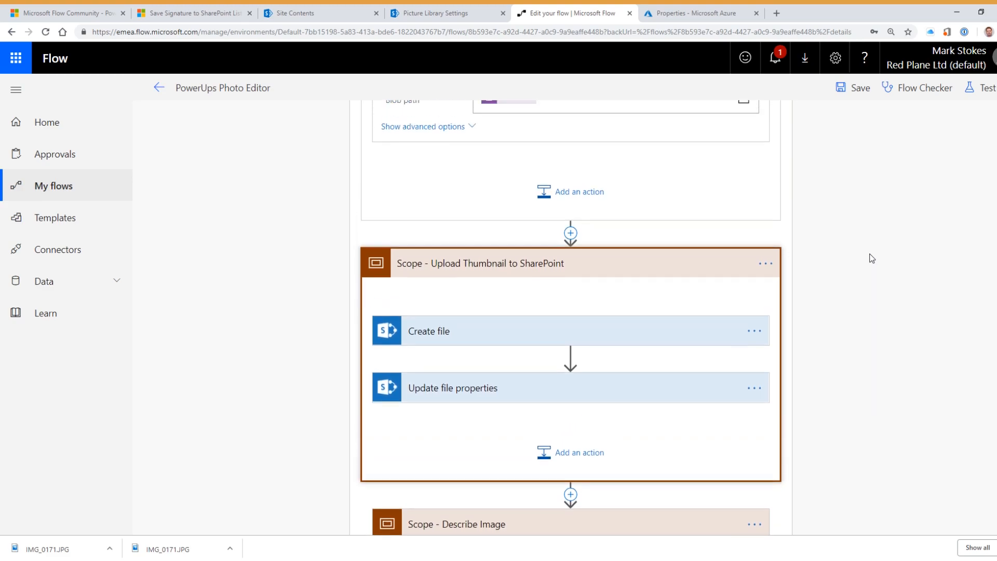
pyautogui.scroll(8, 860, 449)
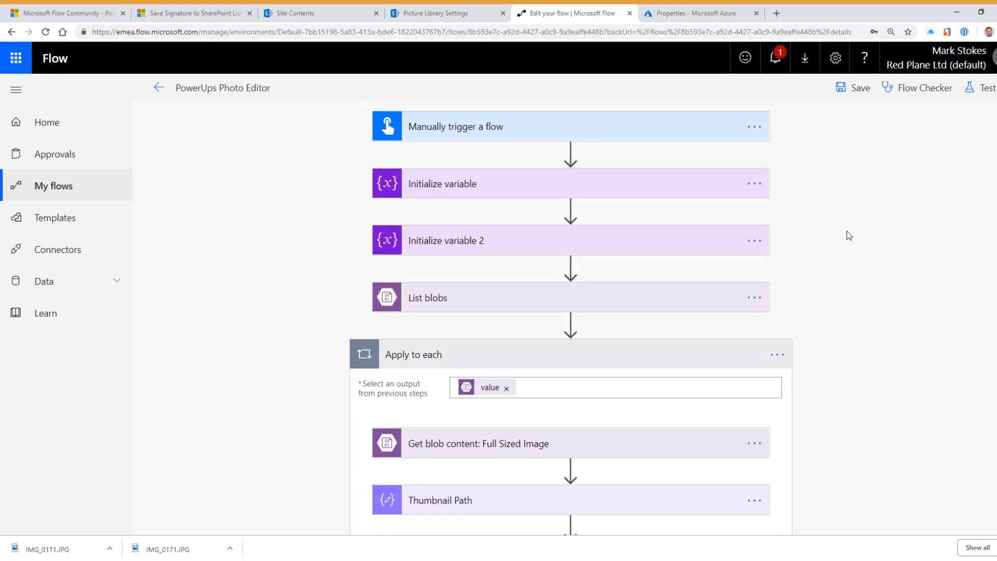
pyautogui.scroll(-2, 621, 251)
pyautogui.click(754, 209)
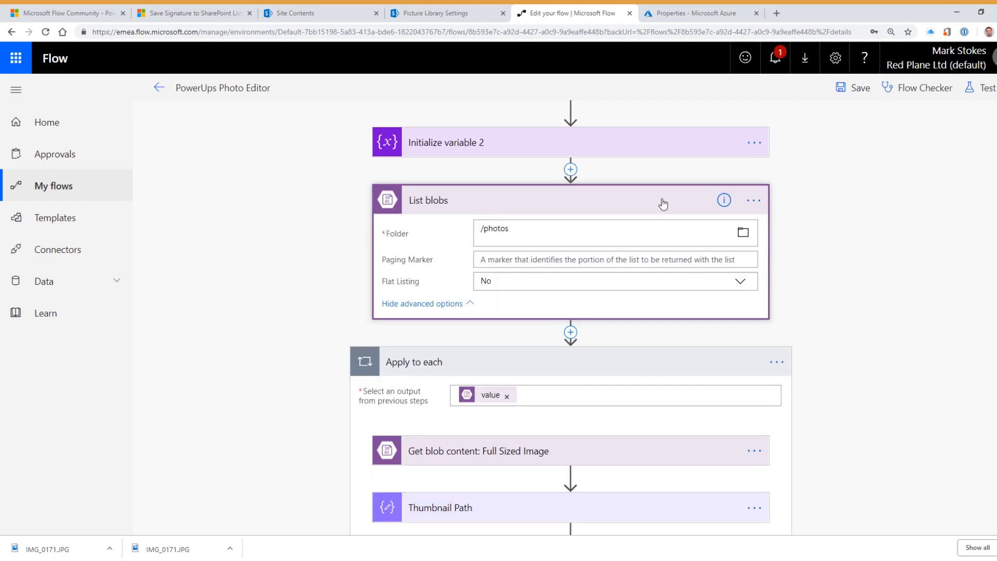
pyautogui.click(593, 212)
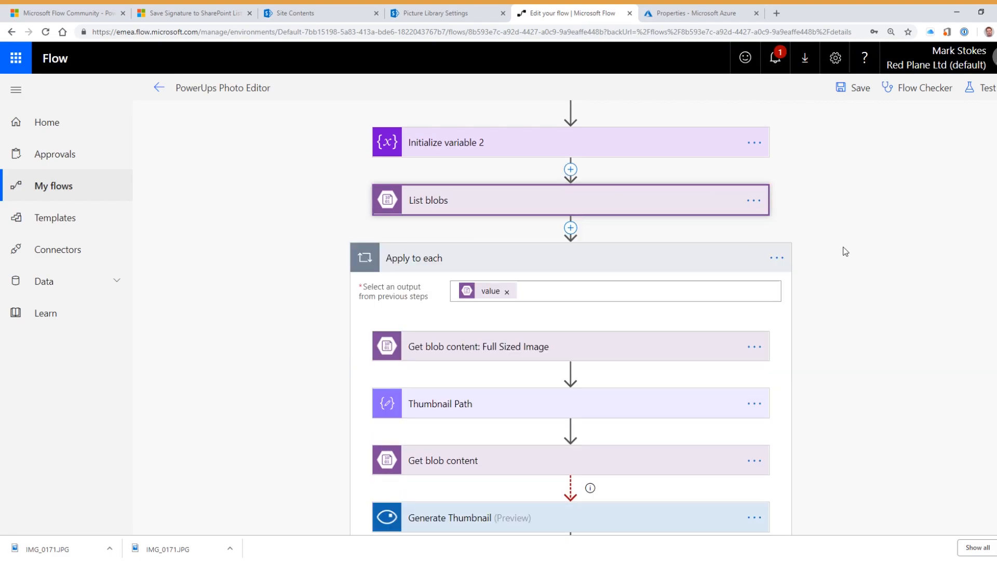
pyautogui.scroll(-3, 841, 244)
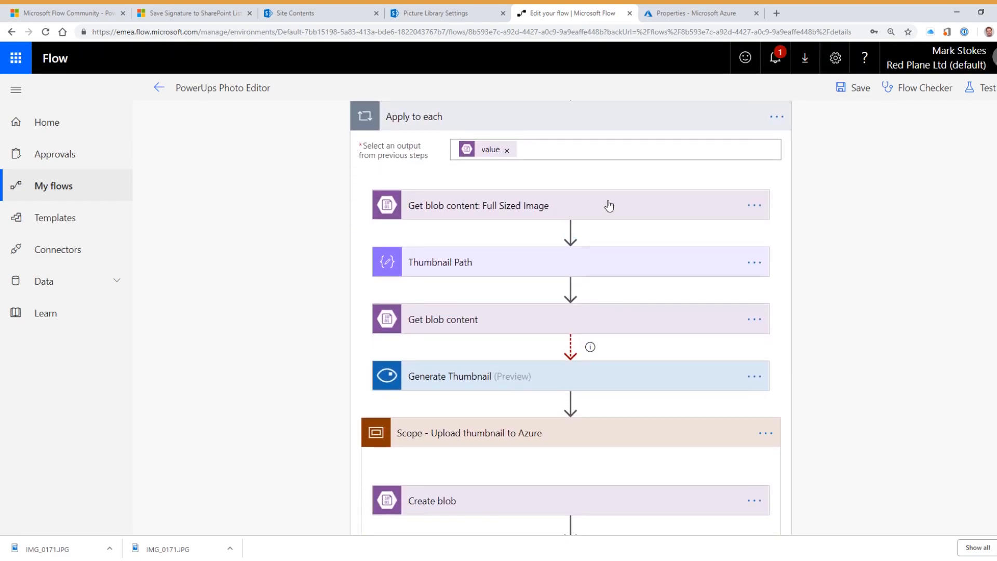
pyautogui.click(611, 209)
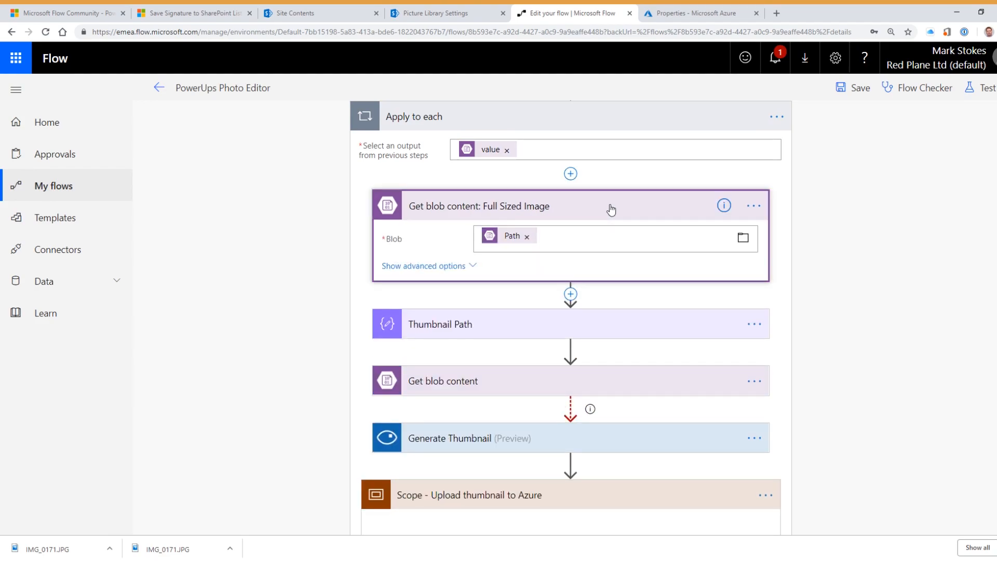
pyautogui.click(612, 210)
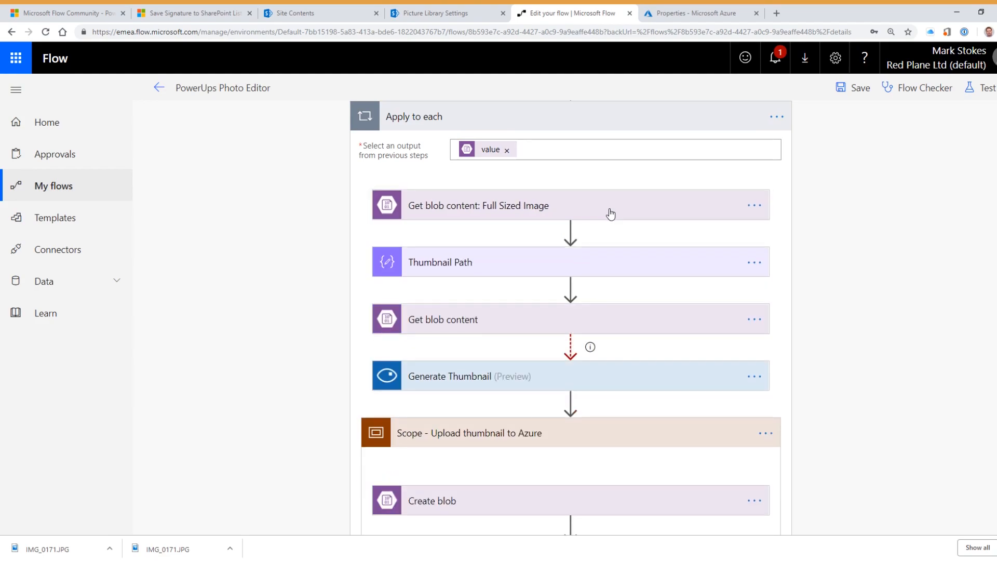
# - Review the settings of the Thumbnail Path, Get blob content and Generate Thumbnail actions inside Apply to each
pyautogui.click(627, 261)
pyautogui.scroll(-2, 842, 257)
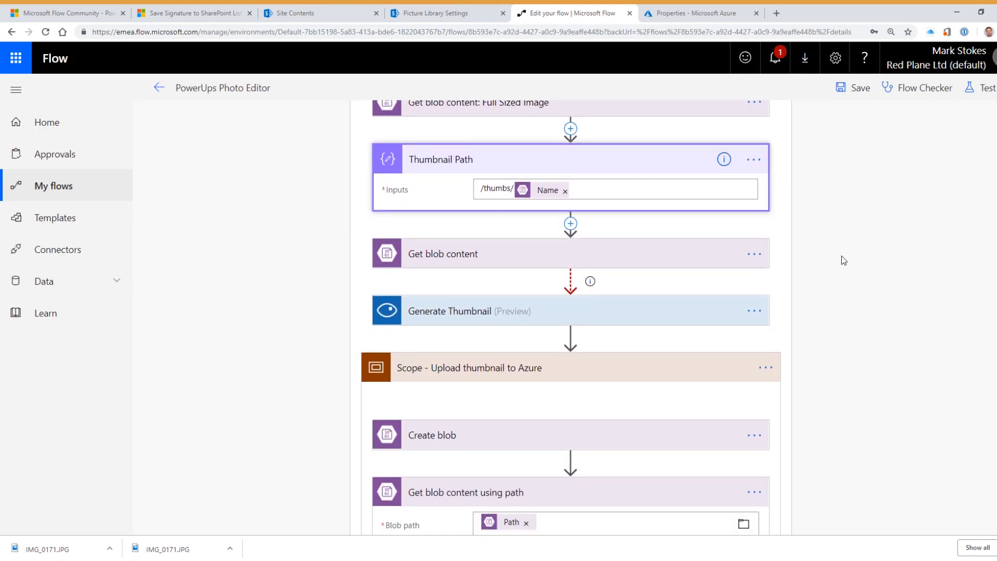
pyautogui.click(654, 154)
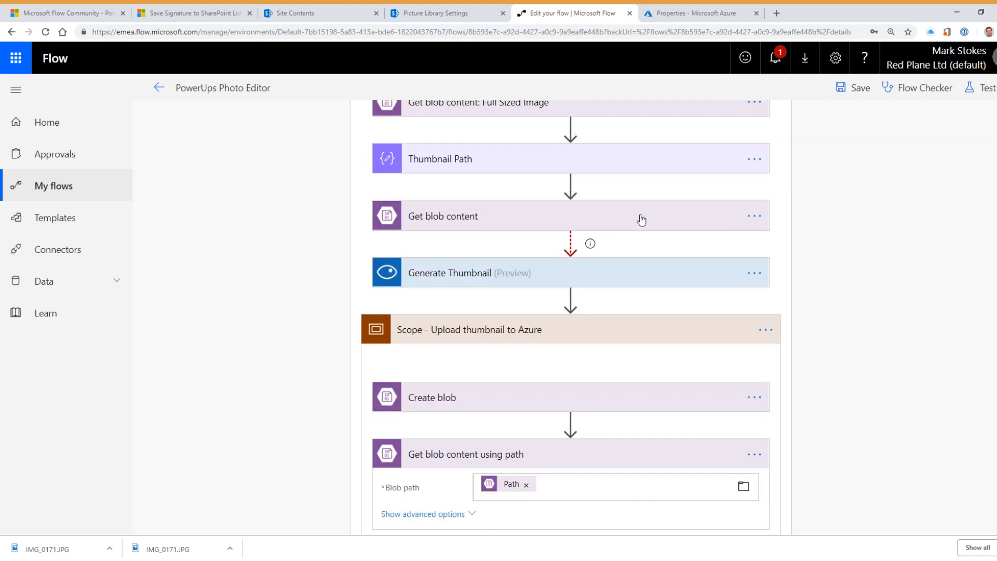
pyautogui.click(641, 220)
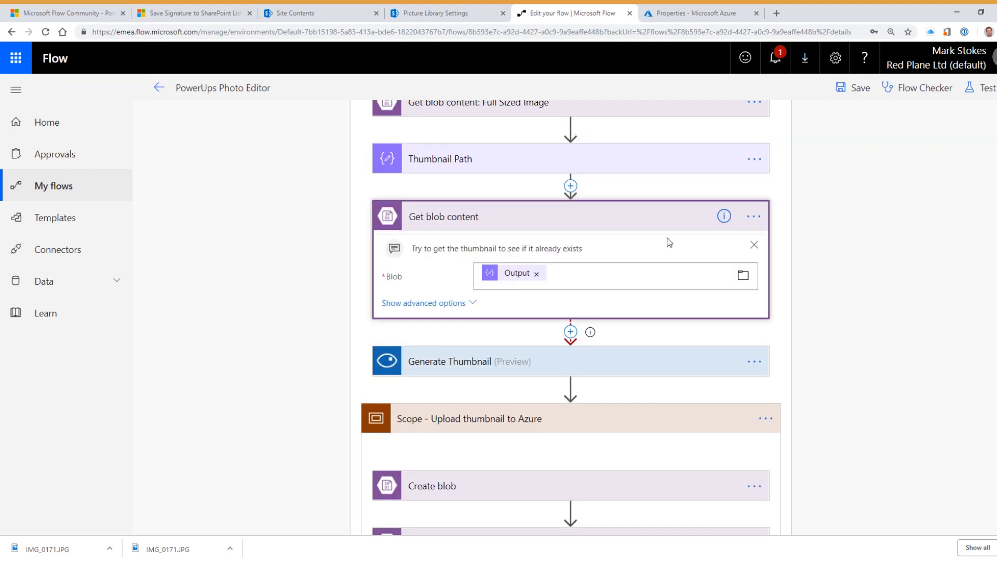
pyautogui.scroll(-1, 808, 257)
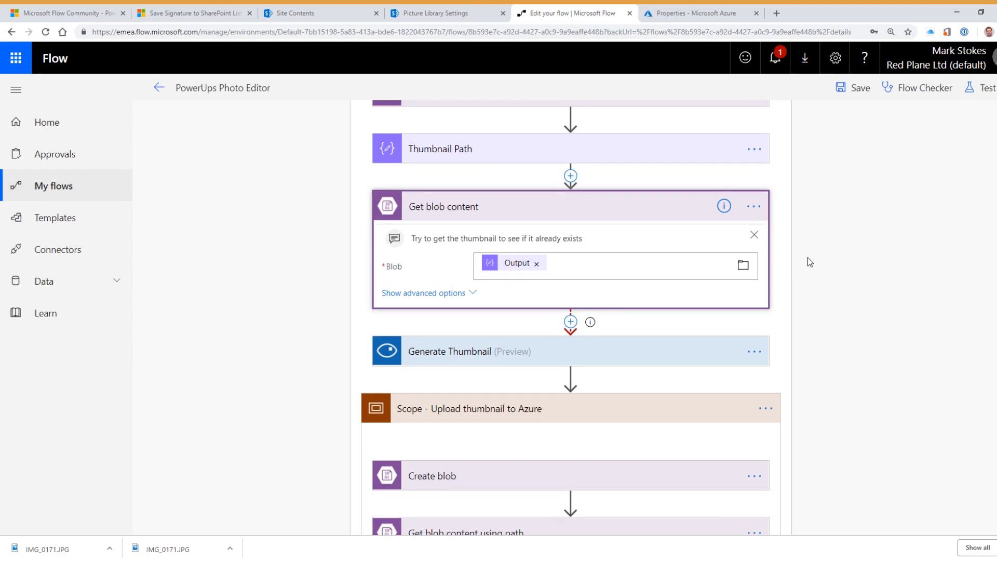
pyautogui.scroll(-1, 808, 257)
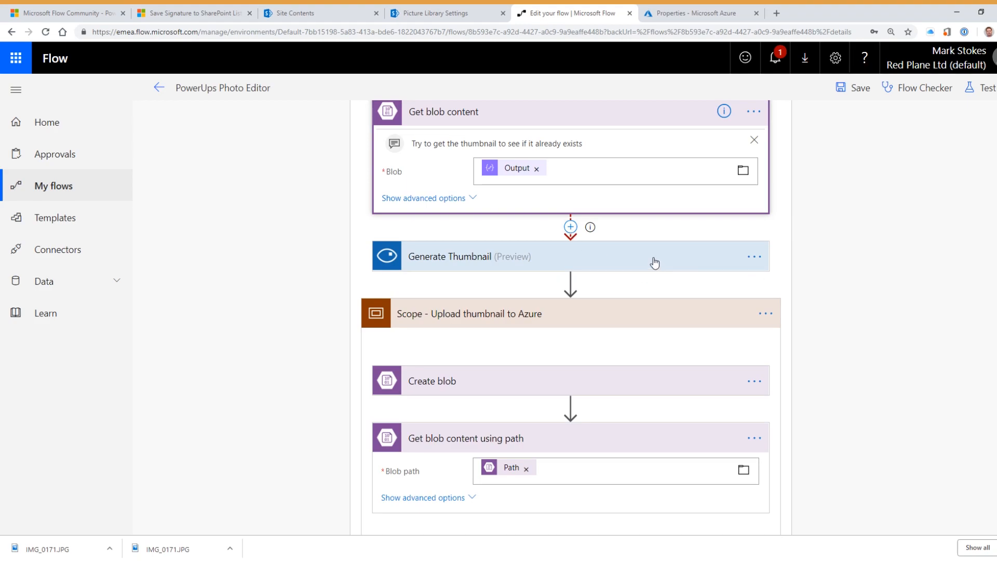
pyautogui.click(574, 268)
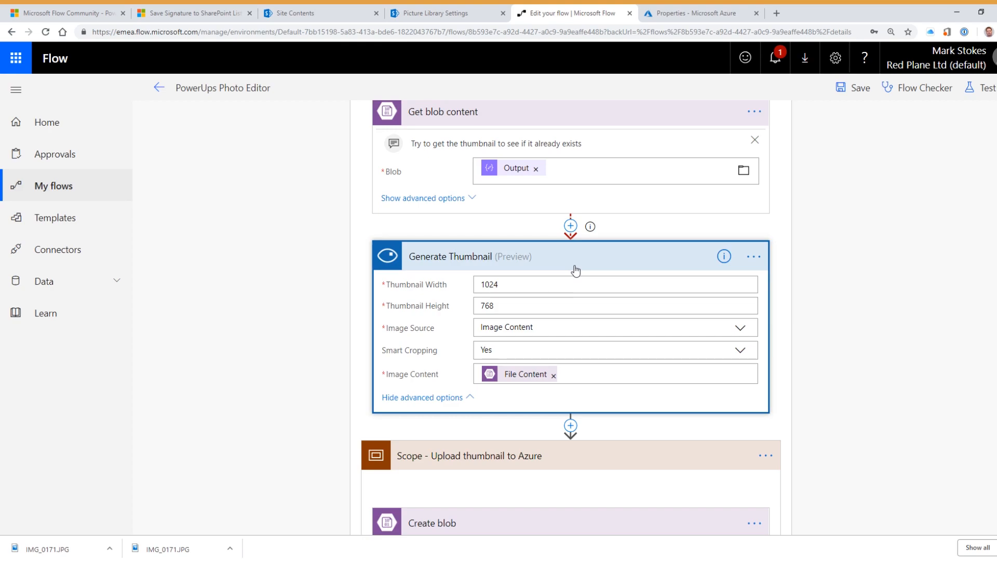
pyautogui.click(614, 261)
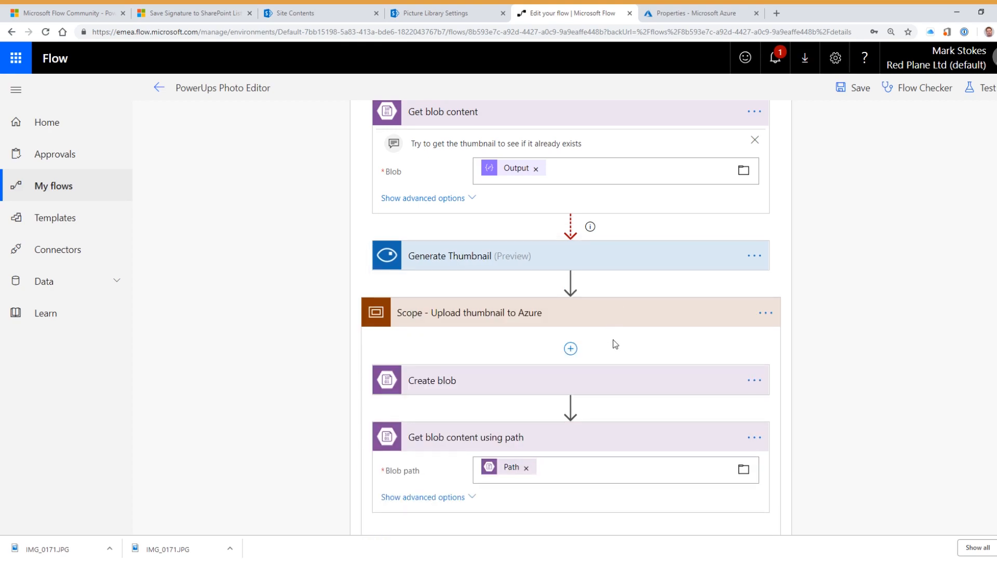
# - Examine the Create blob settings in the Upload thumbnail to Azure scope and collapse the scope
pyautogui.click(620, 313)
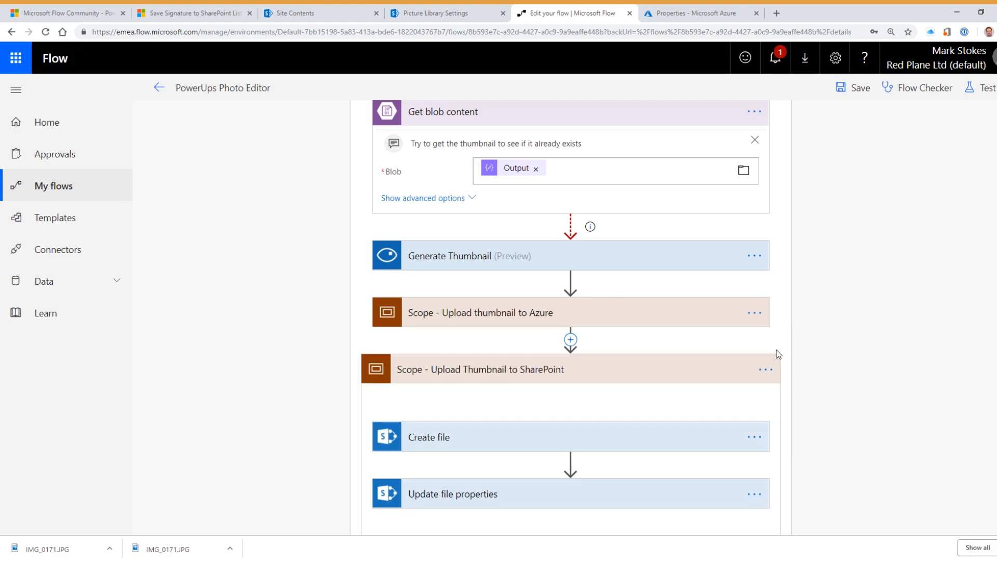
pyautogui.click(623, 312)
pyautogui.scroll(-2, 794, 347)
pyautogui.scroll(-1, 763, 317)
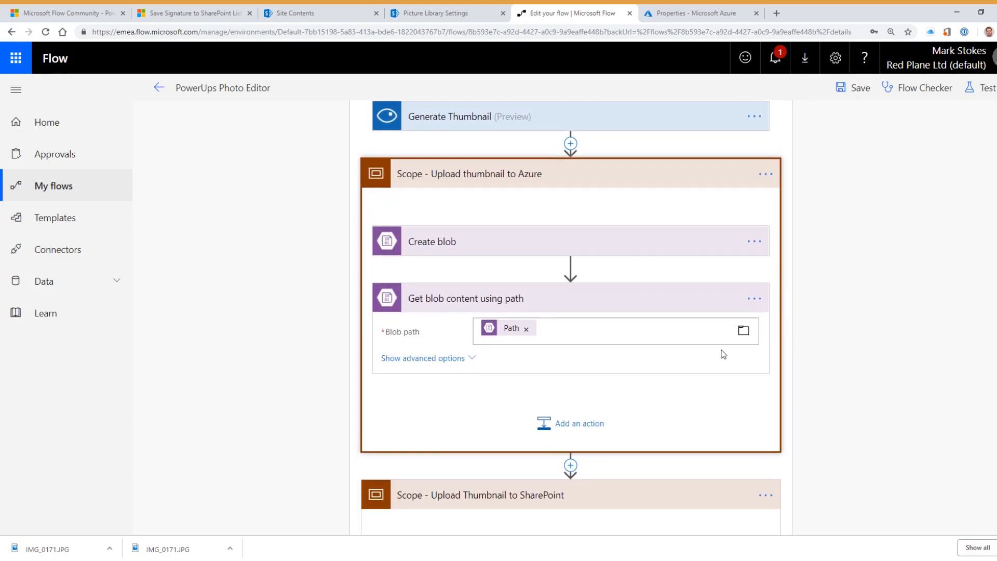
pyautogui.click(446, 227)
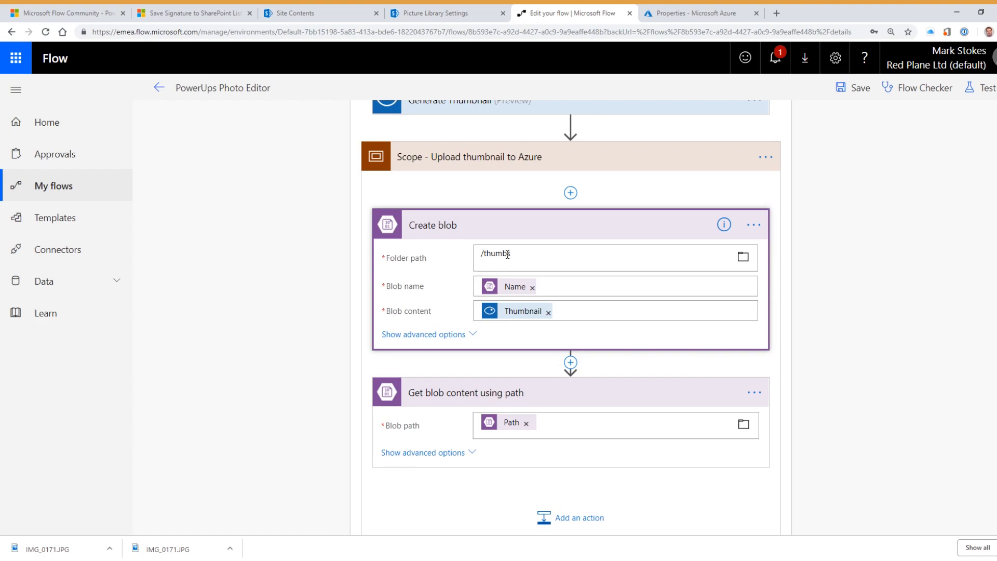
pyautogui.click(564, 167)
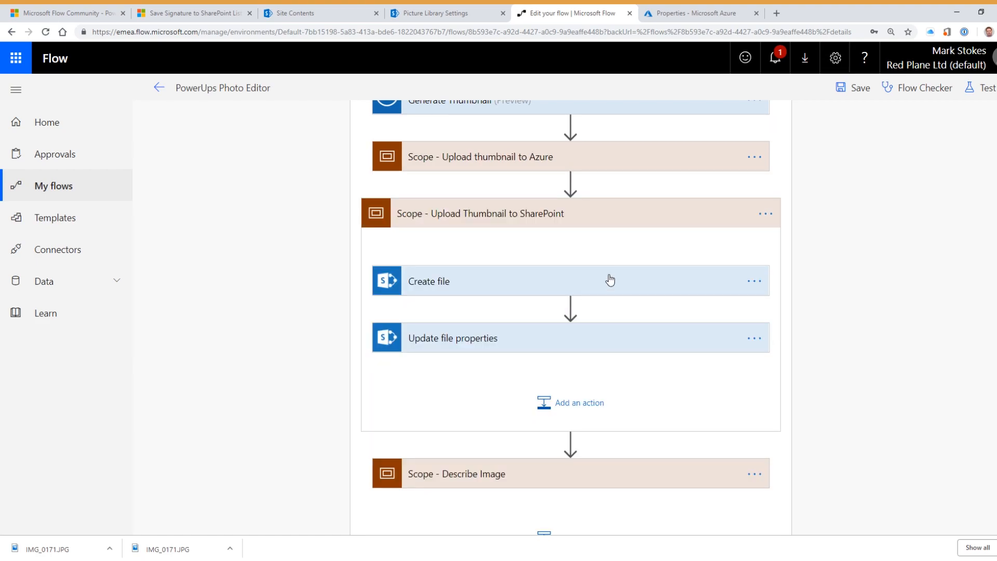
# - Review the Update file properties settings in the Upload Thumbnail to SharePoint scope and collapse the action again
pyautogui.click(624, 351)
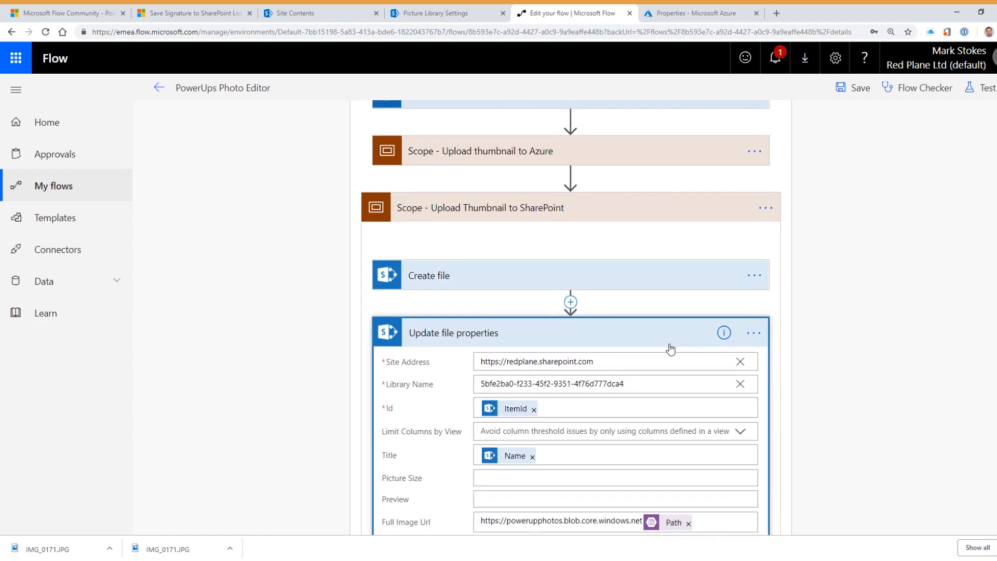
pyautogui.scroll(-2, 670, 288)
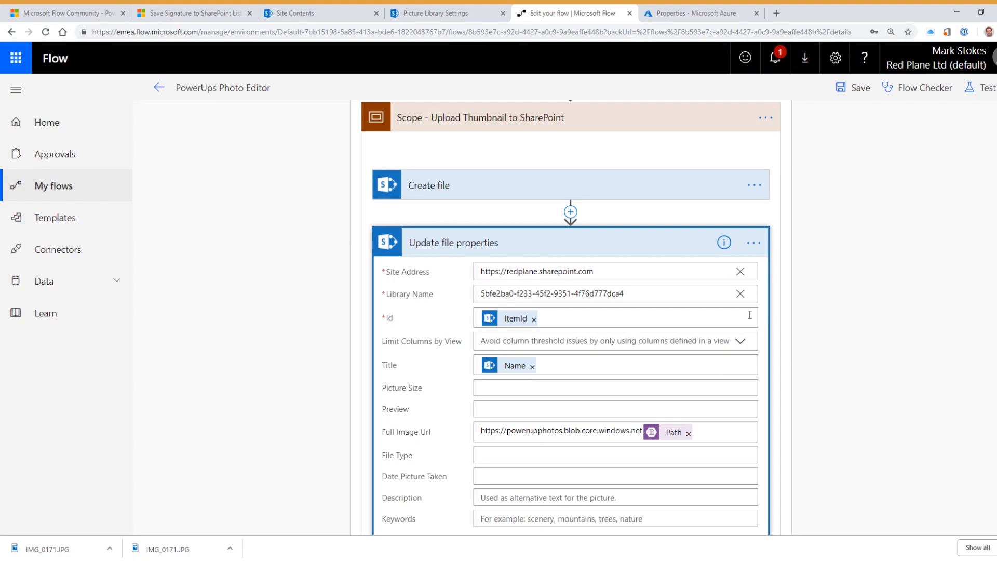
pyautogui.click(659, 244)
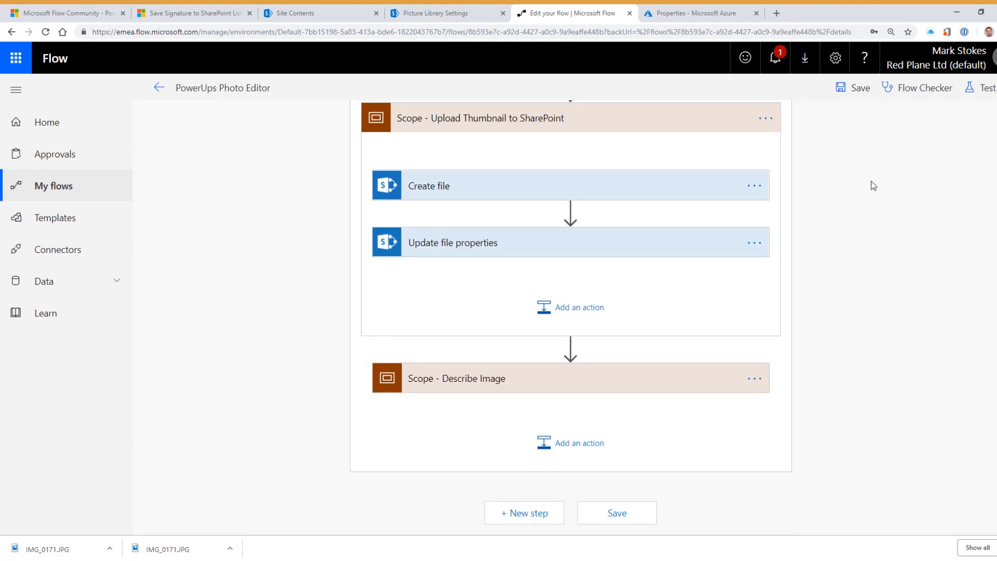
# - Save the flow and start a test with the option to perform the trigger action manually
pyautogui.click(844, 93)
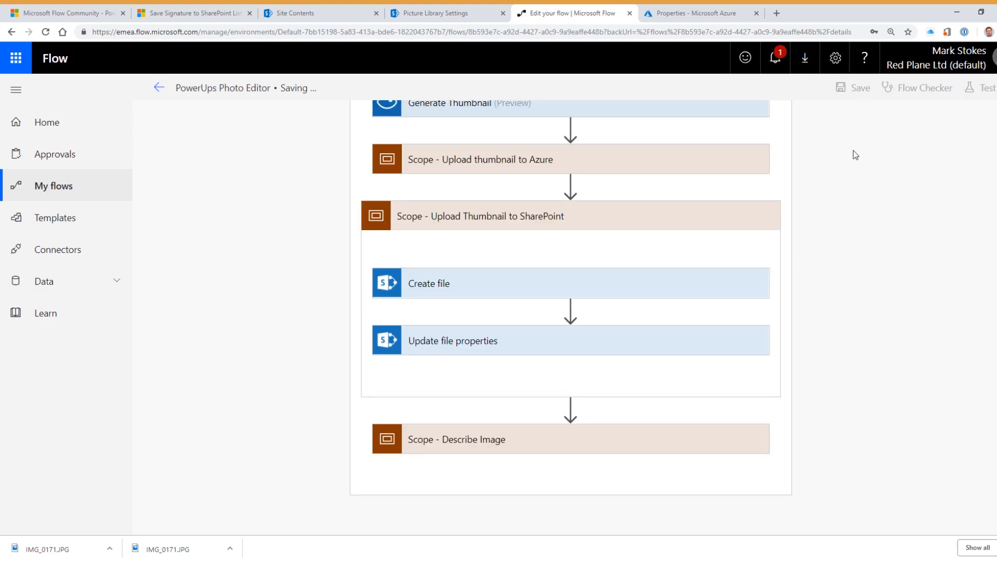
pyautogui.click(987, 89)
pyautogui.click(825, 125)
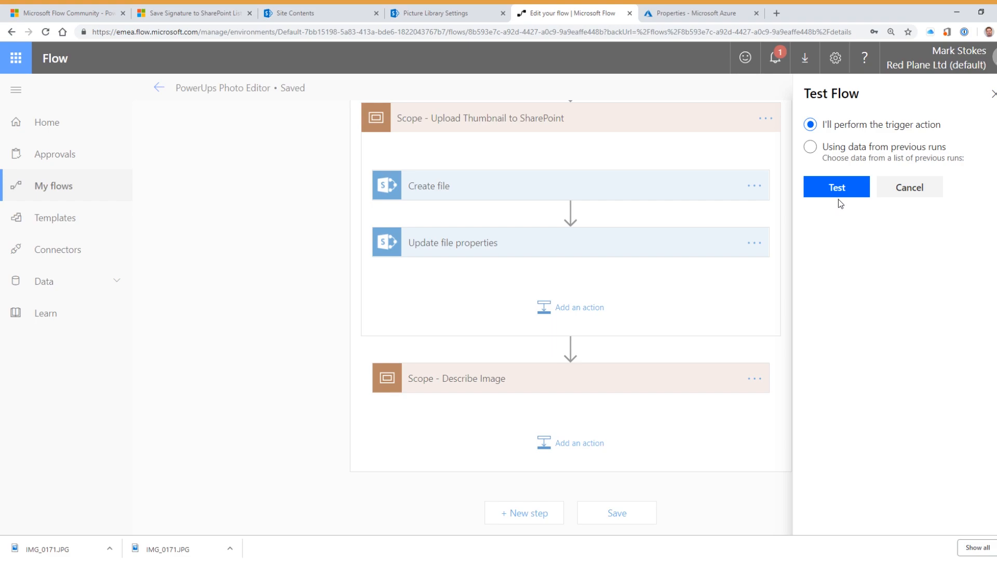
pyautogui.click(839, 188)
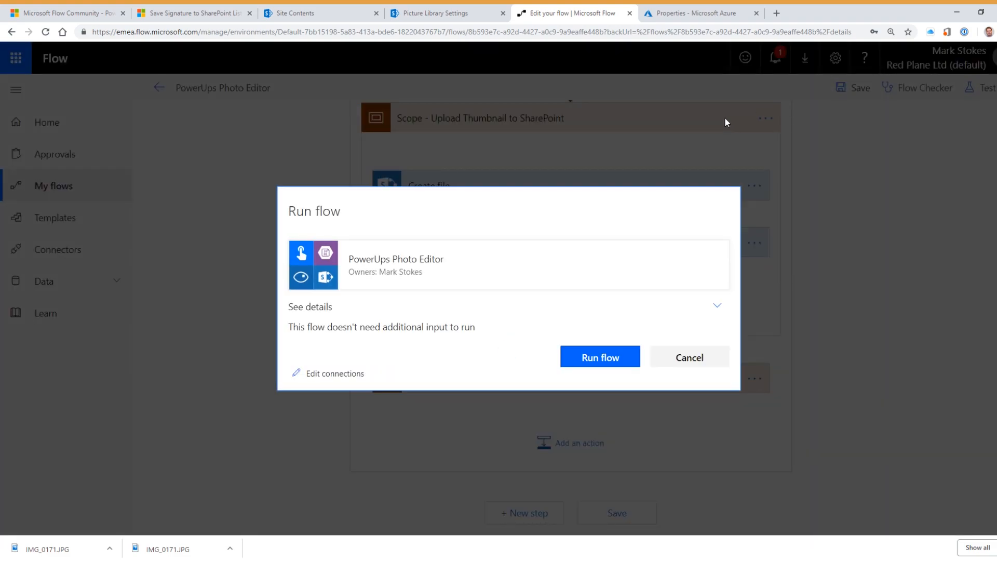
# - Switch to the Azure portal and inspect the photos and thumbs blob containers of the powerupphotos storage account
pyautogui.click(702, 14)
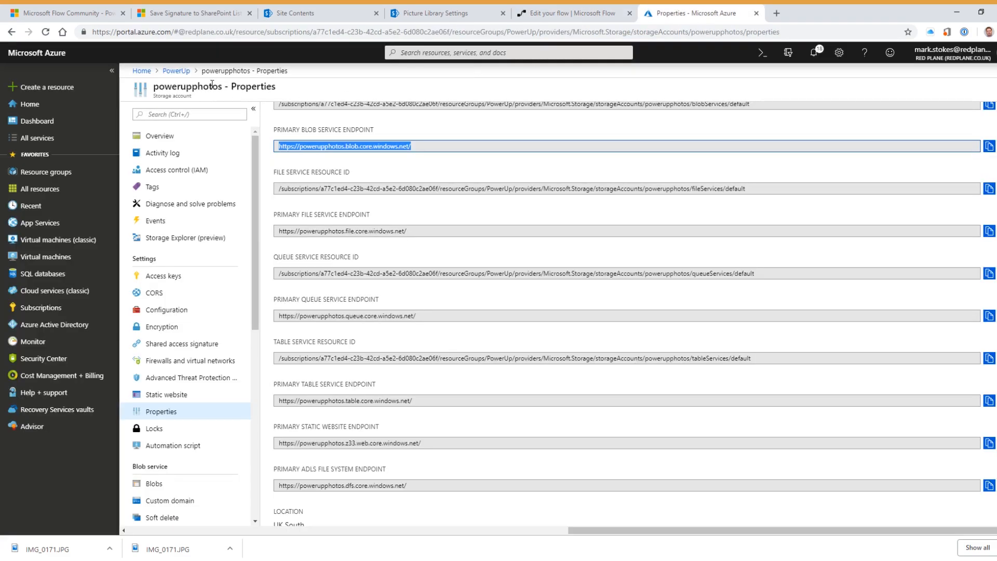
pyautogui.click(177, 71)
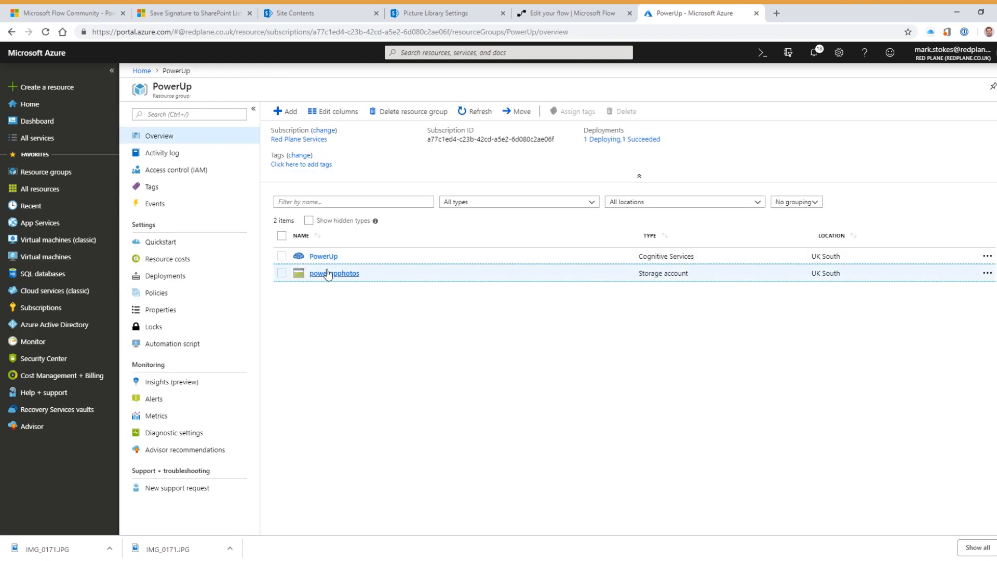
pyautogui.click(344, 273)
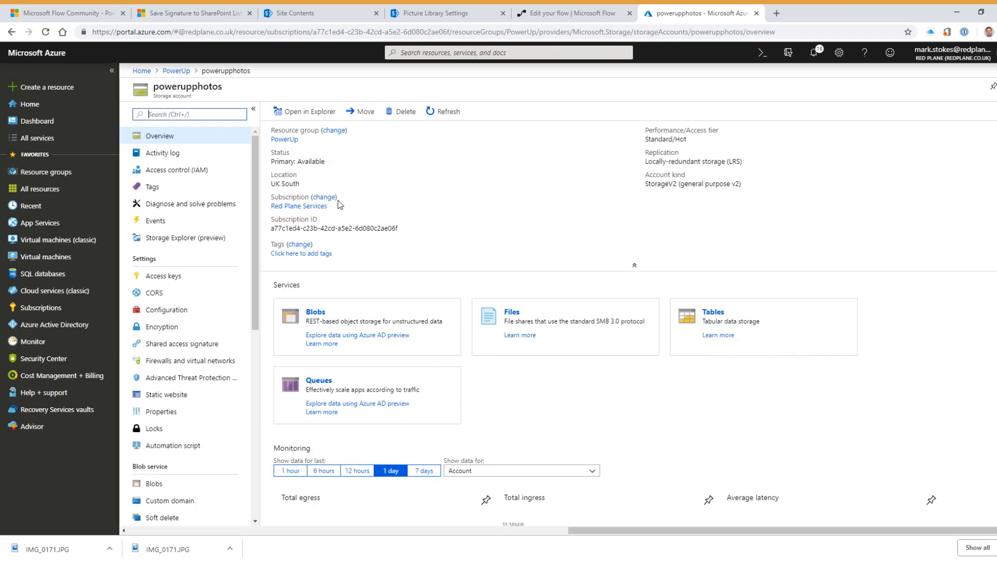
pyautogui.click(313, 313)
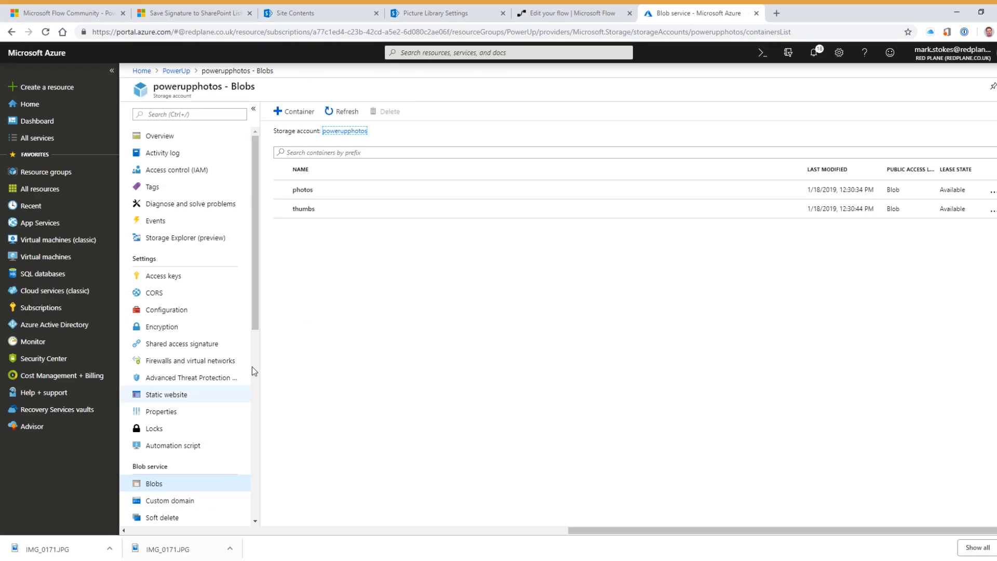
pyautogui.click(304, 191)
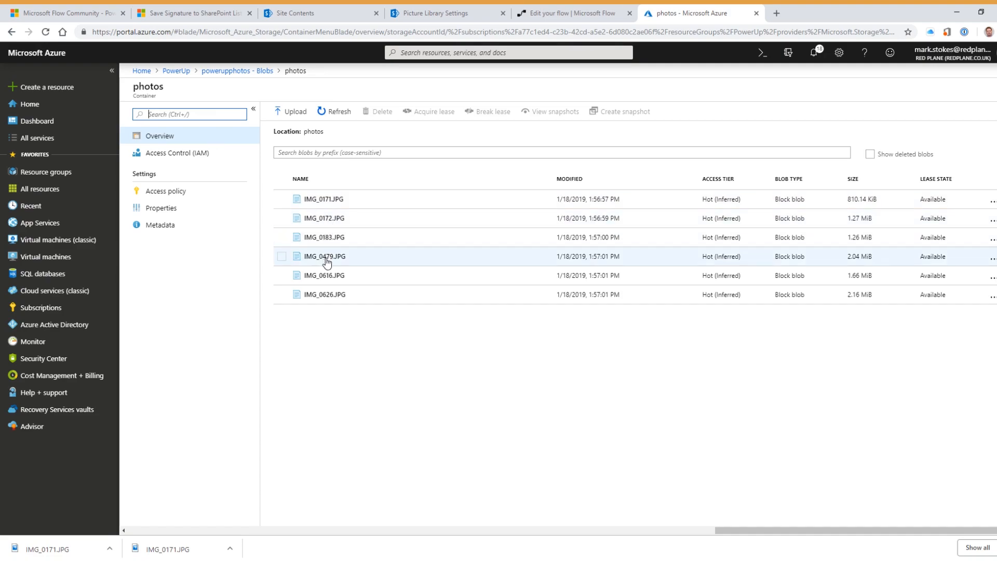
pyautogui.click(259, 75)
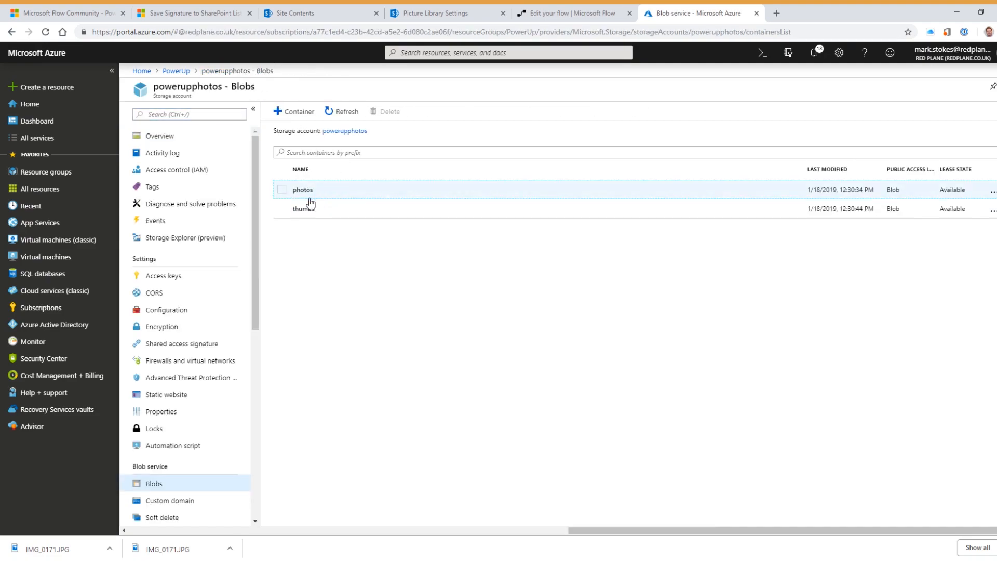
pyautogui.click(309, 211)
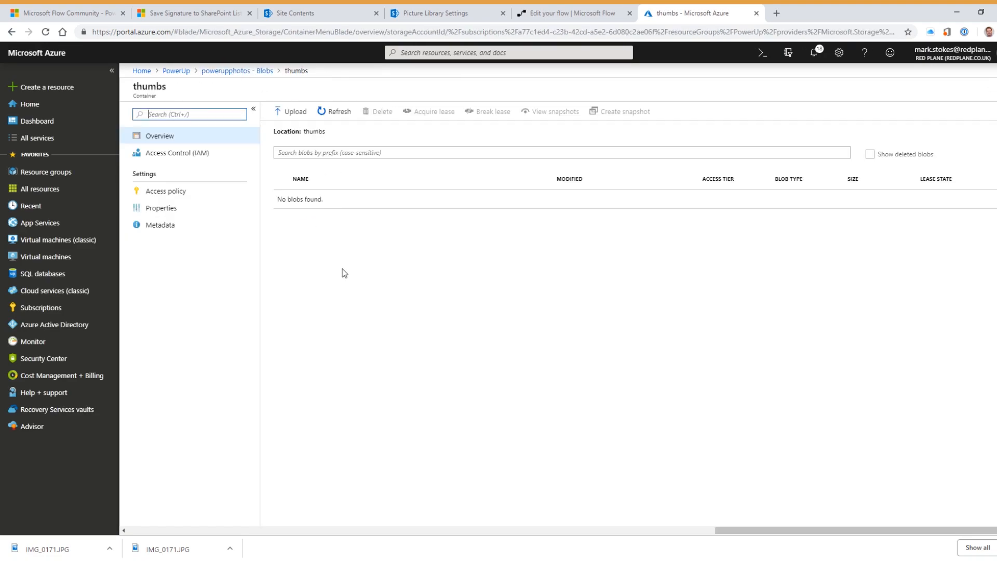
# - Switch to SharePoint and open the PowerUp picture library from its settings page, reloading it
pyautogui.click(415, 16)
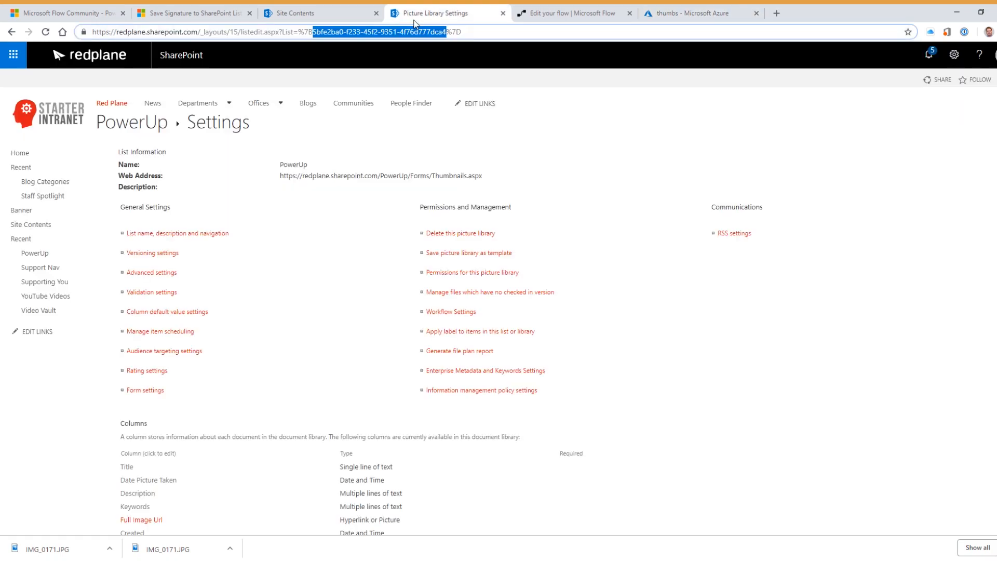
pyautogui.click(132, 121)
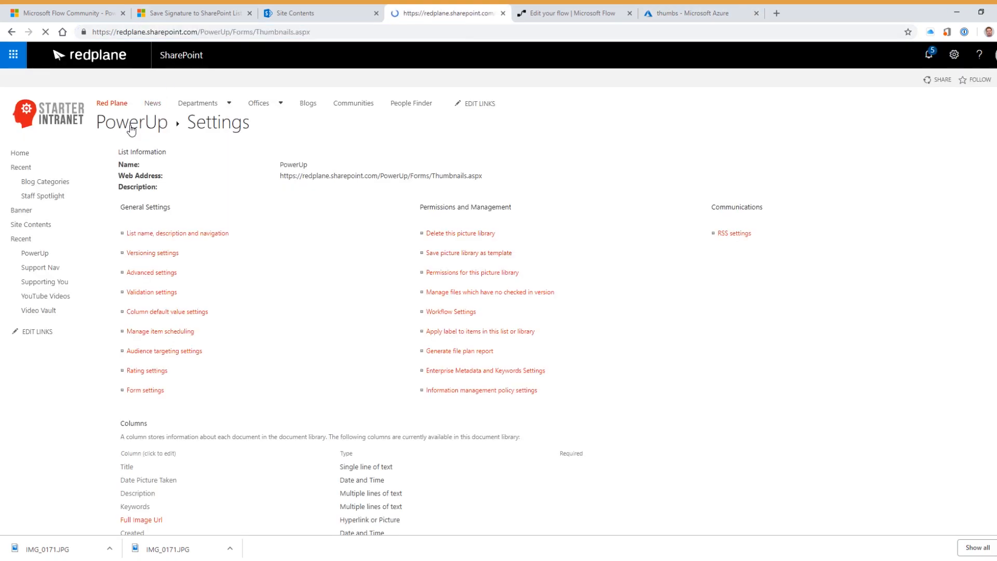
pyautogui.click(46, 34)
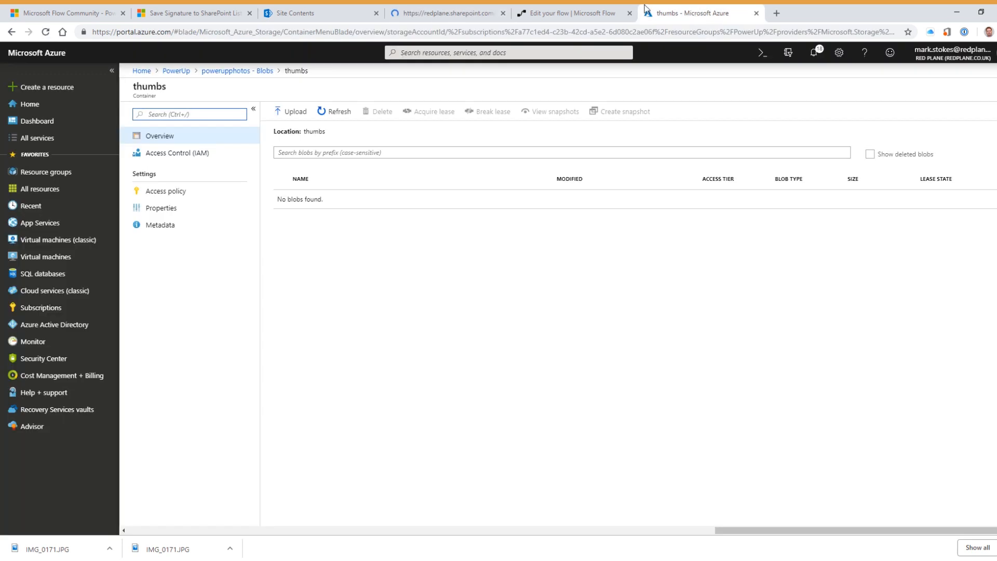
# - Return to Microsoft Flow, run the PowerUps Photo Editor flow and close the run dialog
pyautogui.click(565, 15)
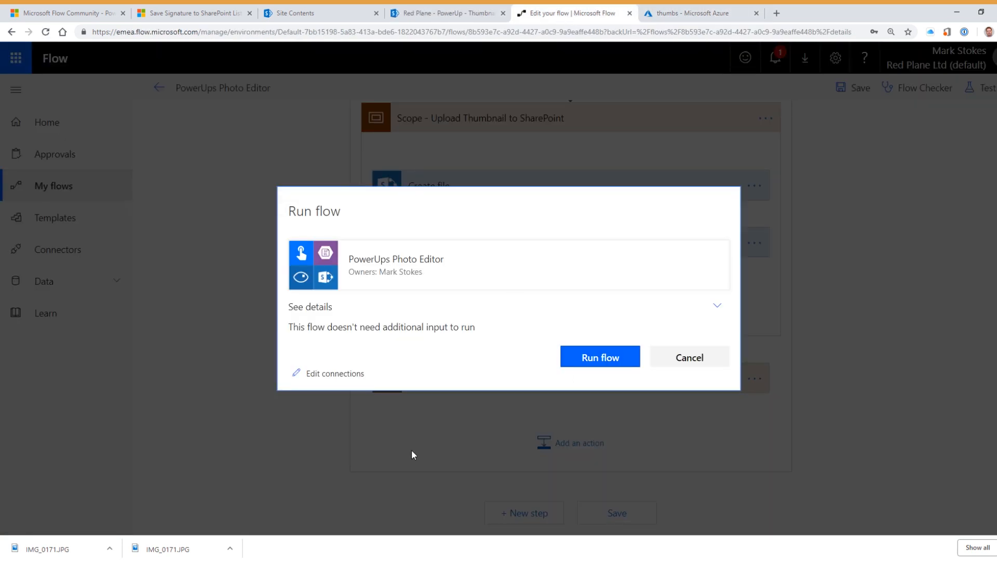
pyautogui.click(210, 560)
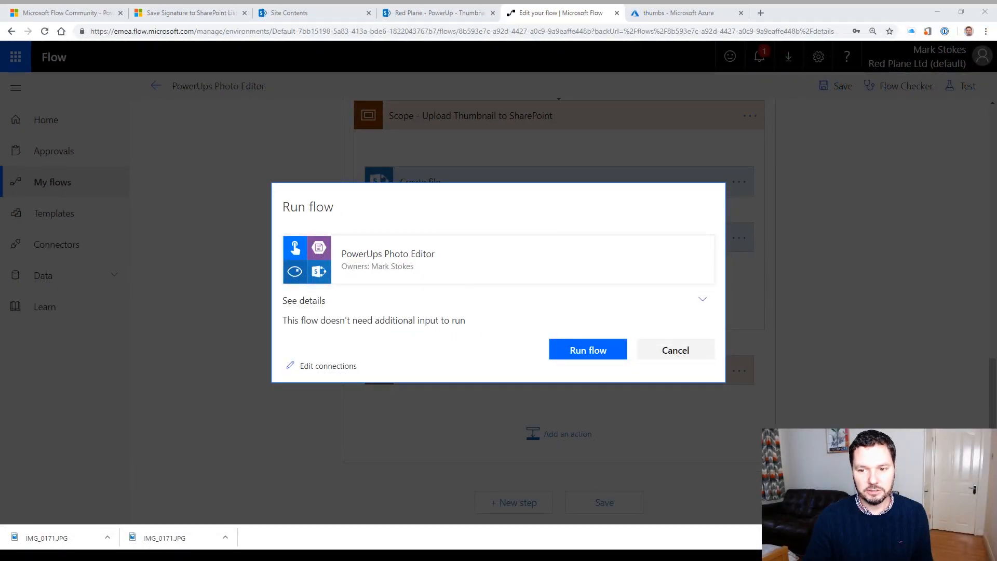
pyautogui.click(437, 196)
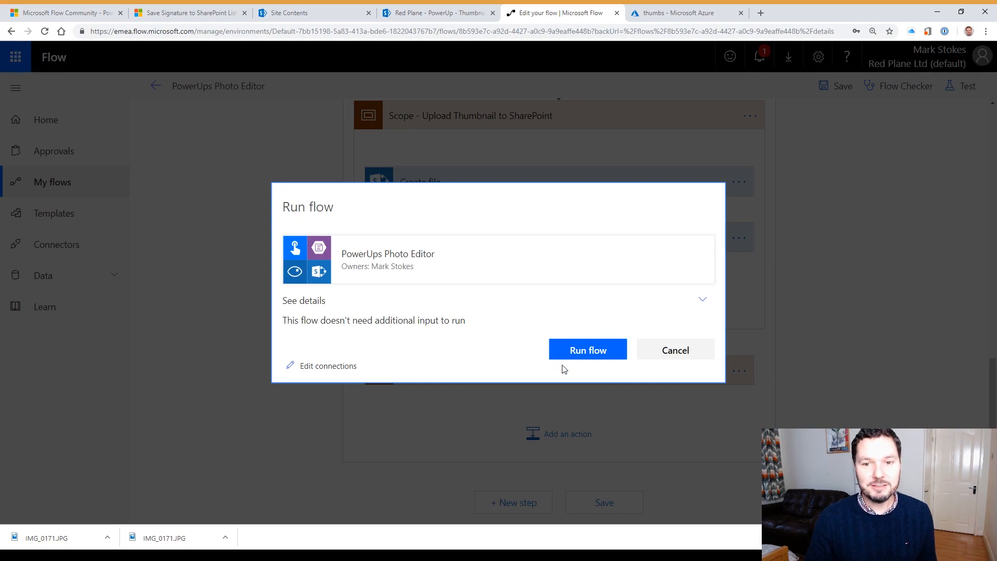
pyautogui.click(592, 348)
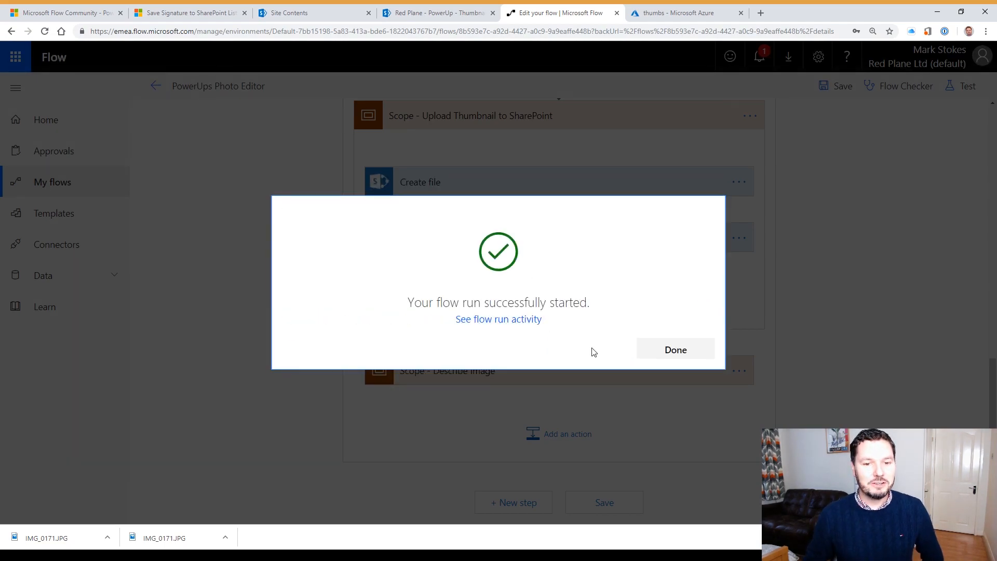
pyautogui.click(674, 353)
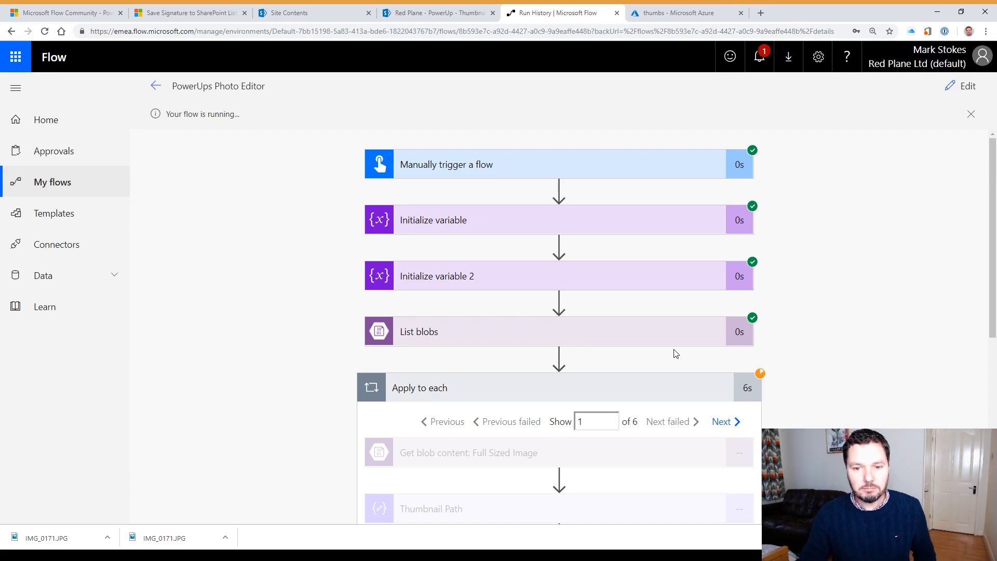
# - Examine the run's progress through Apply to each and switch back to the thumbs container in the Azure portal
pyautogui.scroll(-1, 675, 353)
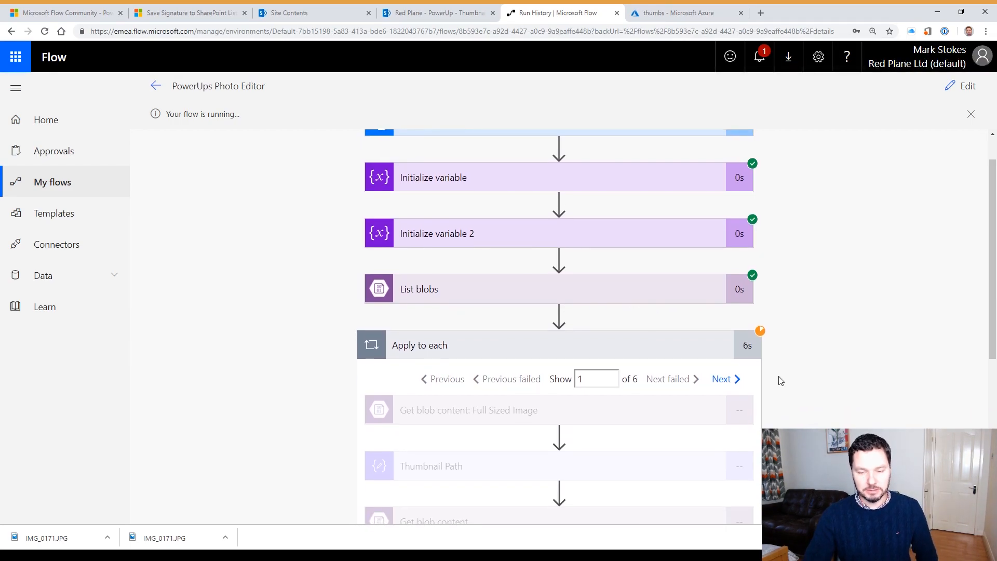
pyautogui.scroll(-2, 778, 379)
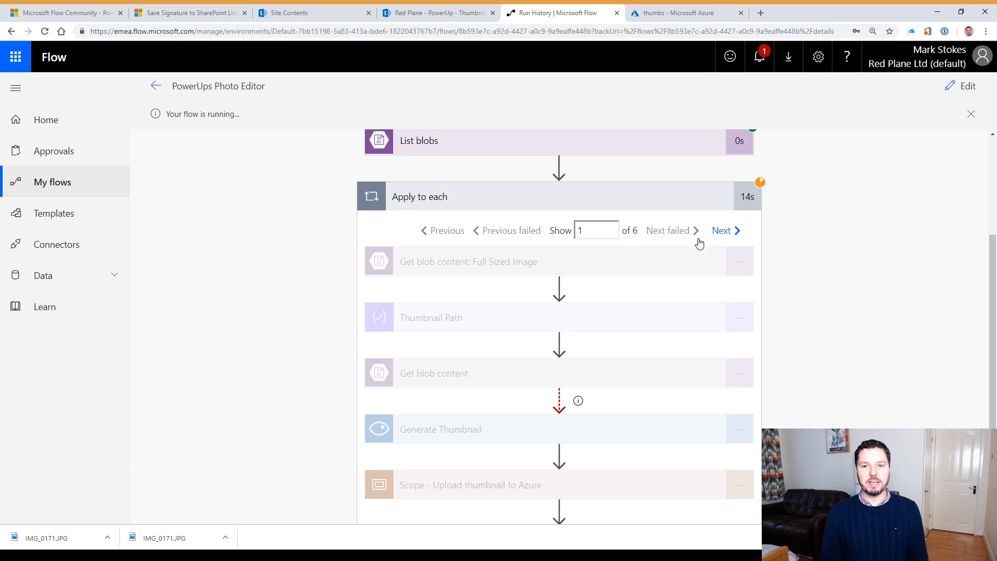
pyautogui.click(691, 13)
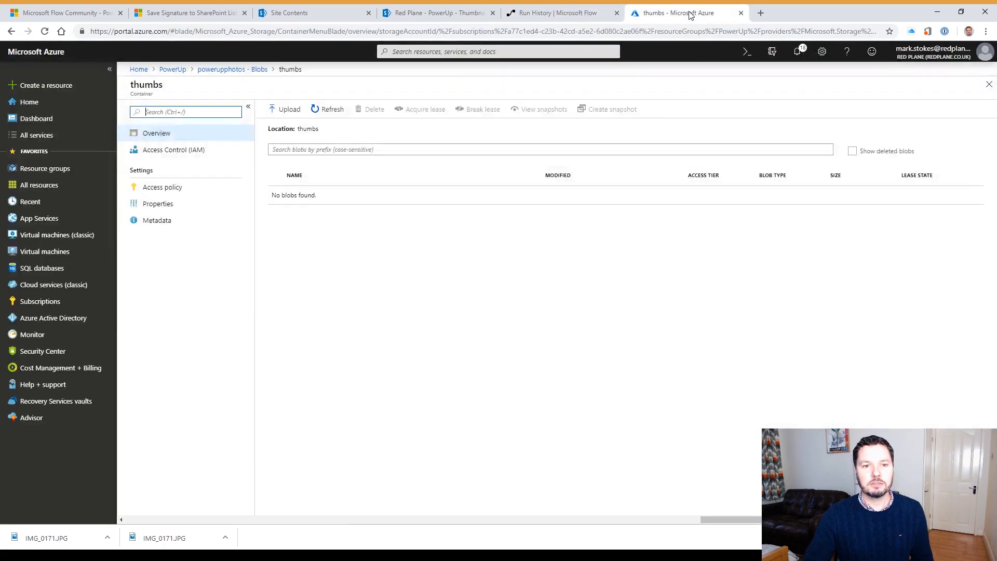
# - Refresh the thumbs container, switch to the SharePoint PowerUp library and check IMG_0172.JPG's details and the image behind its Full Image Url
pyautogui.click(332, 109)
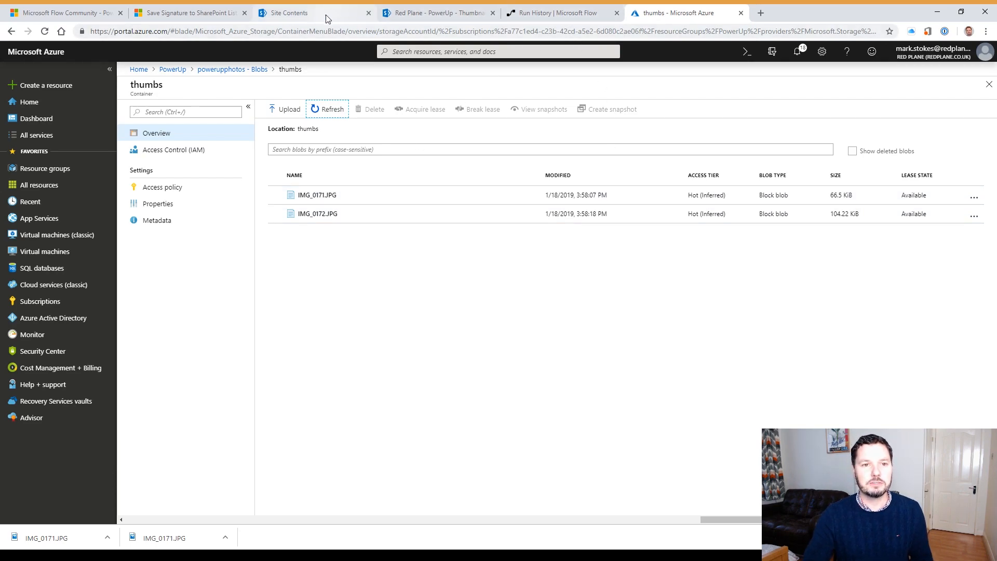
pyautogui.click(426, 14)
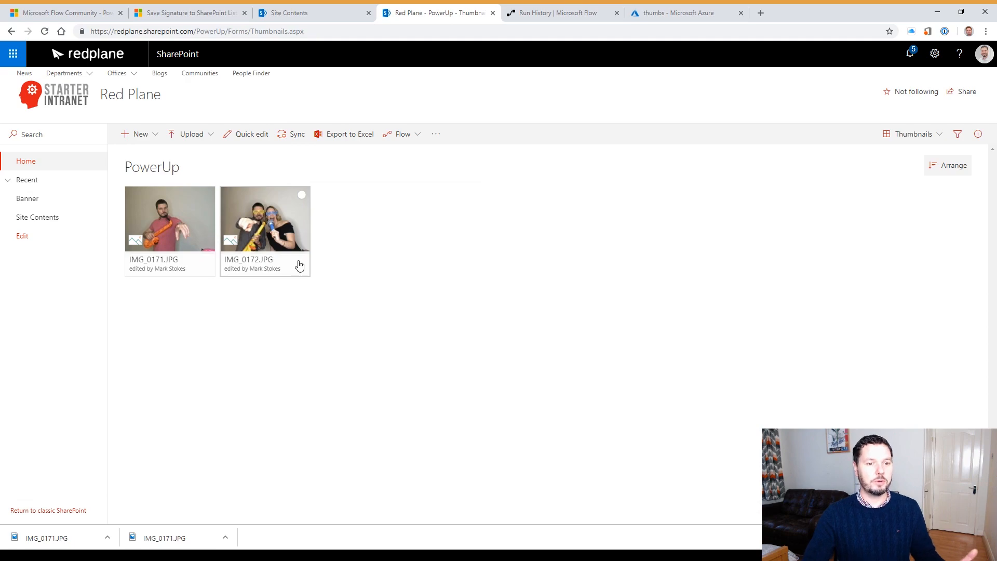
pyautogui.moveTo(275, 271)
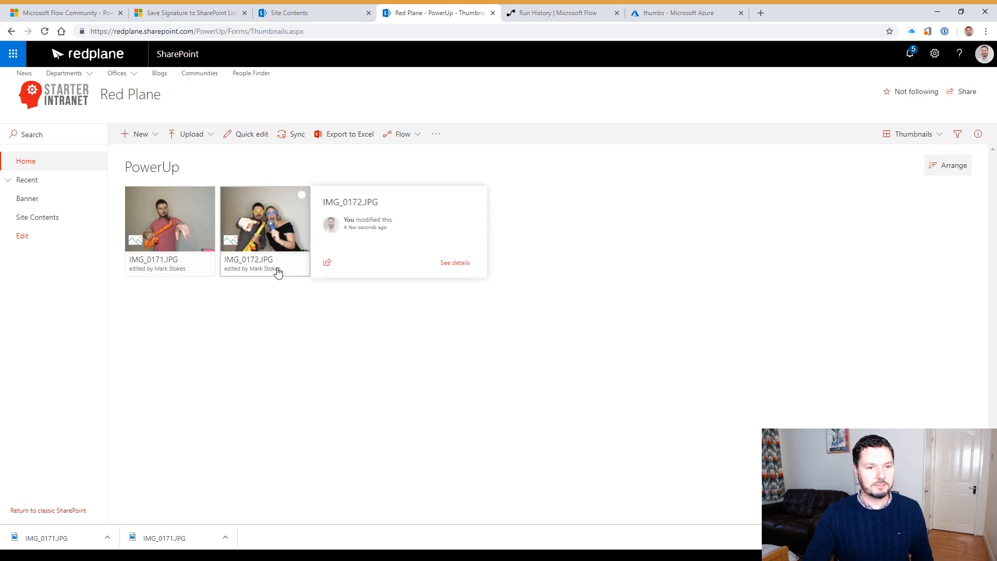
pyautogui.click(453, 263)
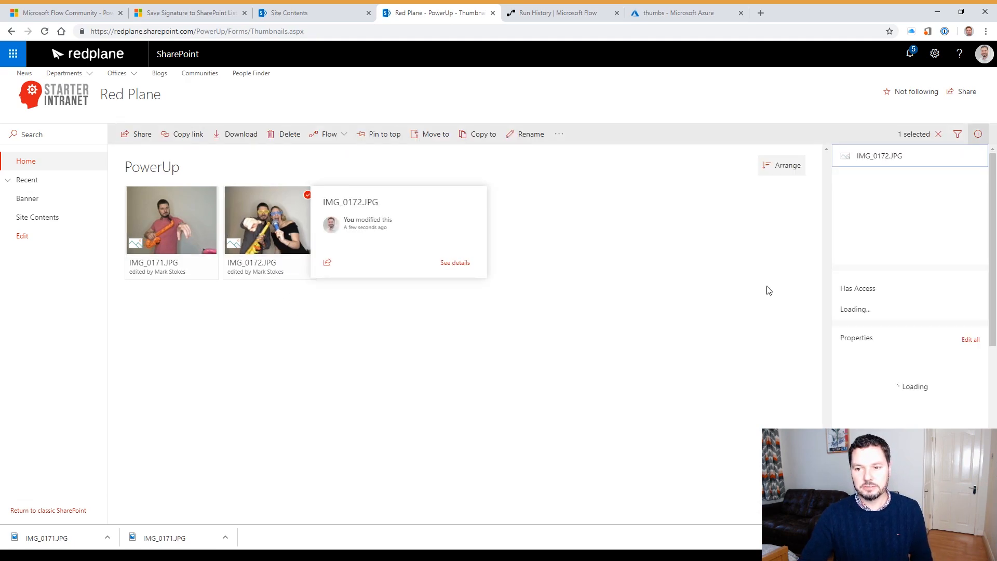
pyautogui.scroll(-5, 931, 384)
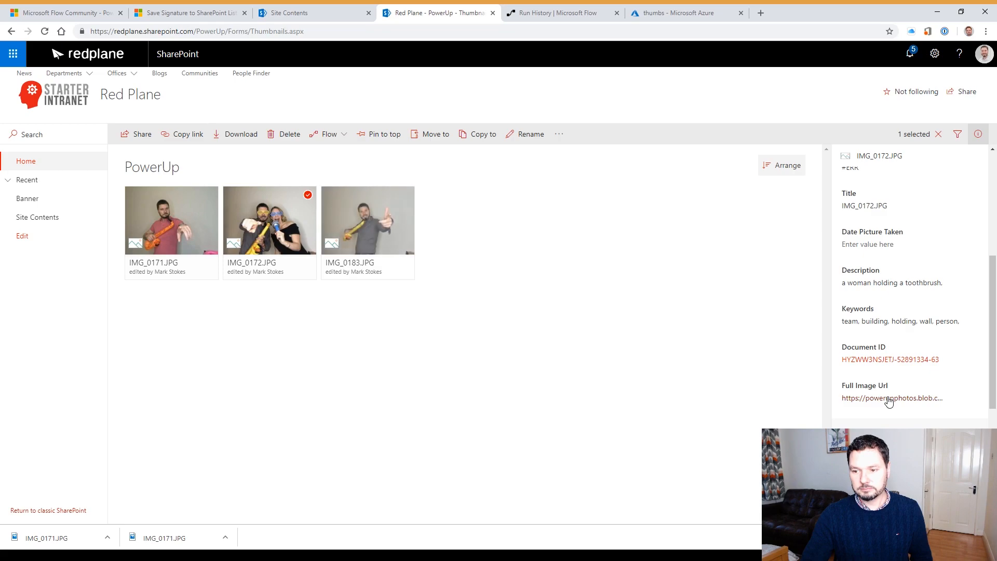
pyautogui.click(888, 399)
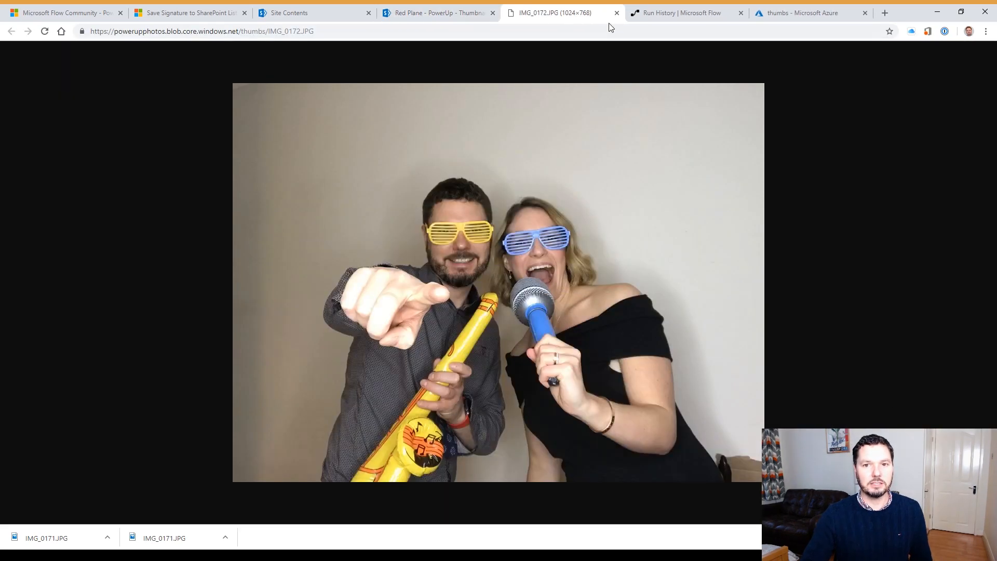
pyautogui.click(617, 14)
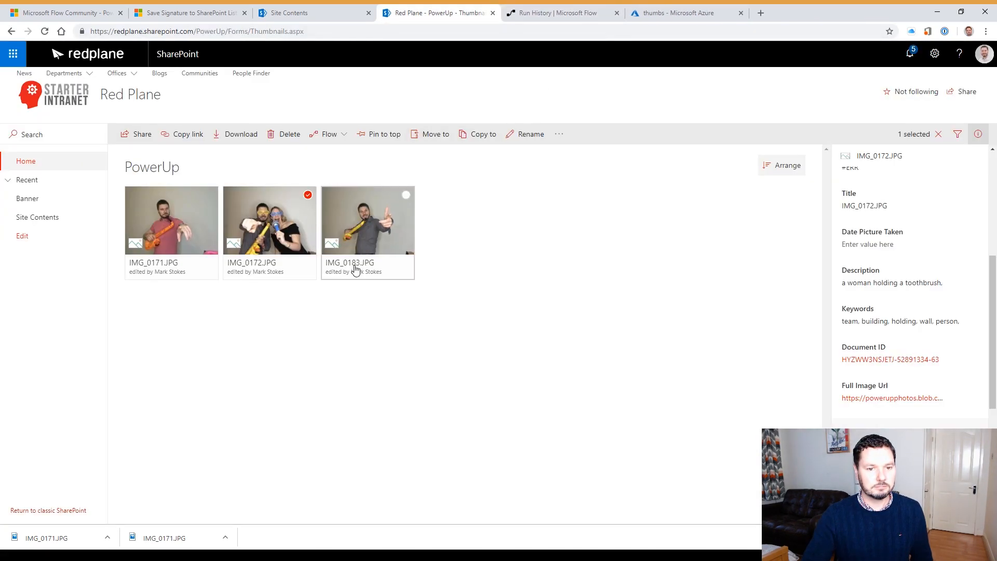
# - View IMG_0183.JPG's details, open its Full Image Url, check the container name in the address and close the image
pyautogui.rightClick(391, 276)
pyautogui.click(562, 264)
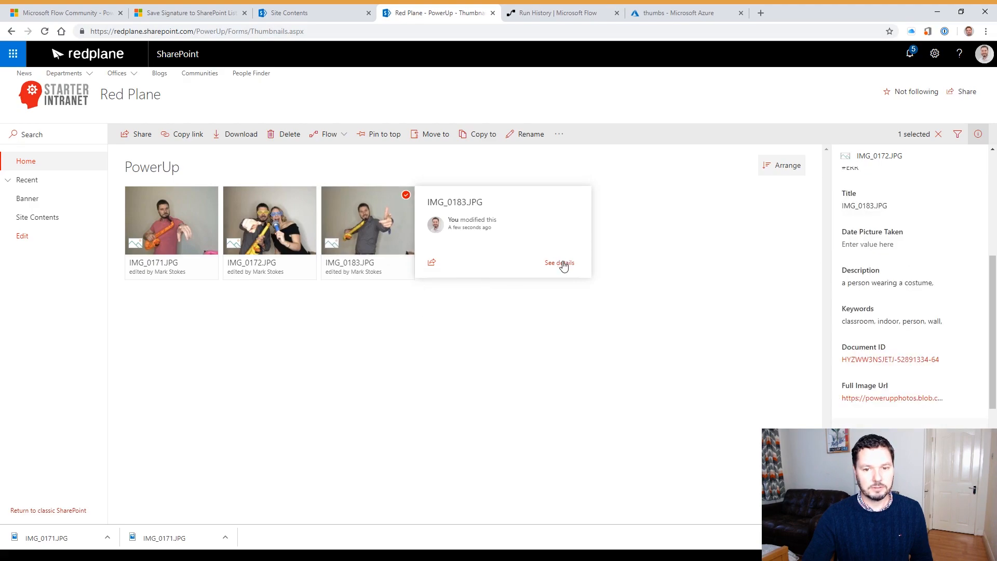
pyautogui.click(890, 398)
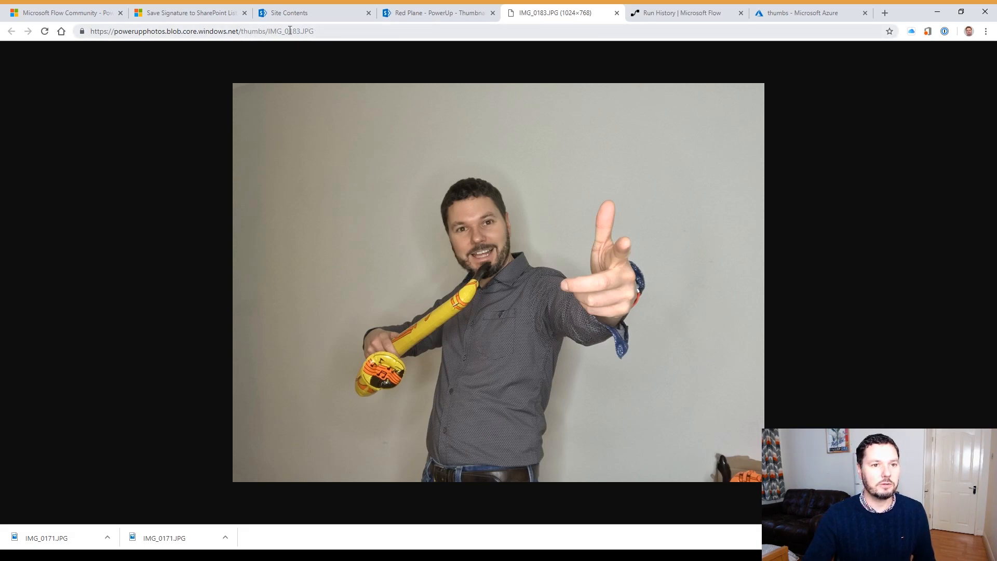
pyautogui.click(249, 32)
pyautogui.click(253, 31)
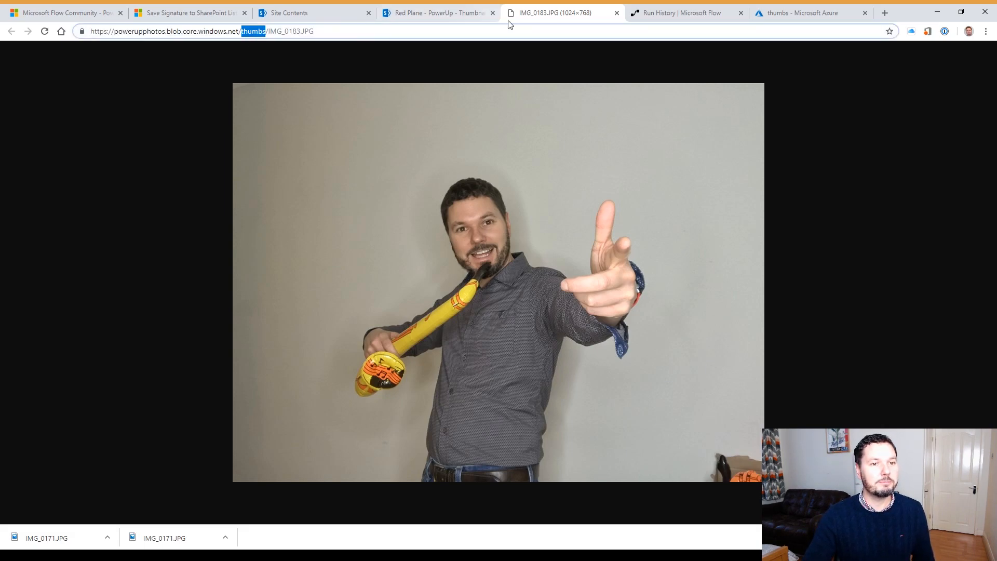
pyautogui.click(617, 13)
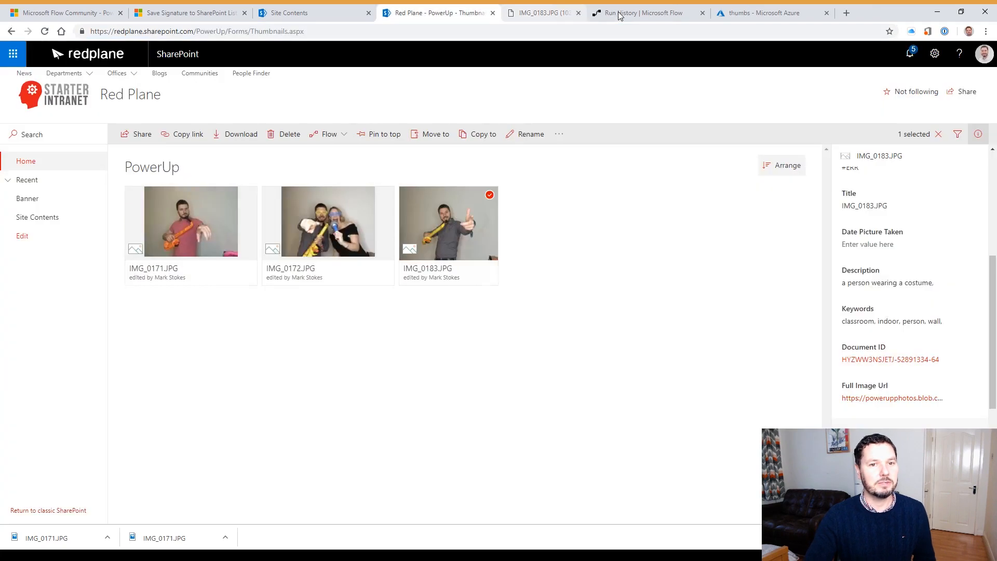
# - Return to Microsoft Flow, edit the PowerUps Photo Editor flow and expand Update file properties in the SharePoint thumbnail upload scope
pyautogui.click(575, 20)
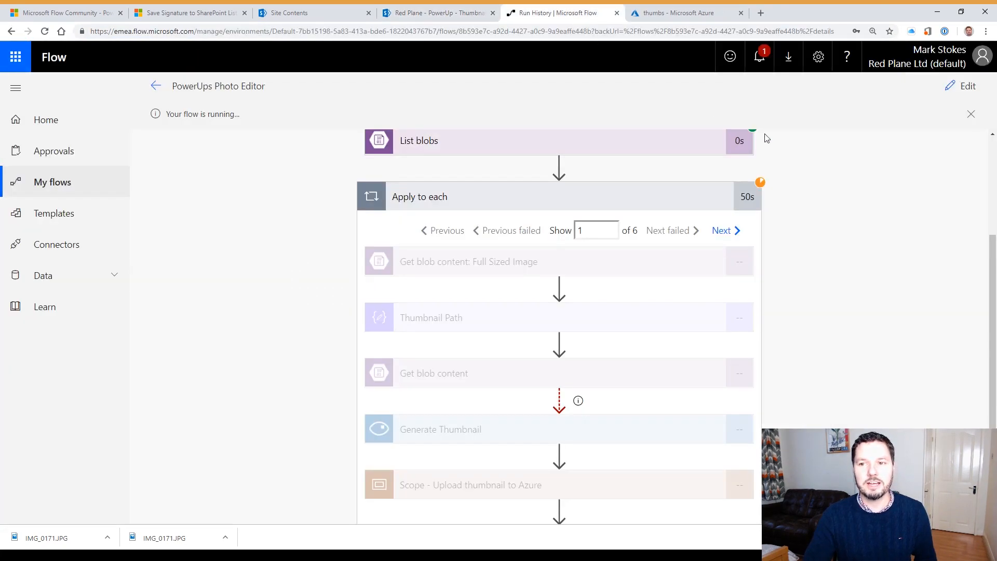
pyautogui.click(968, 87)
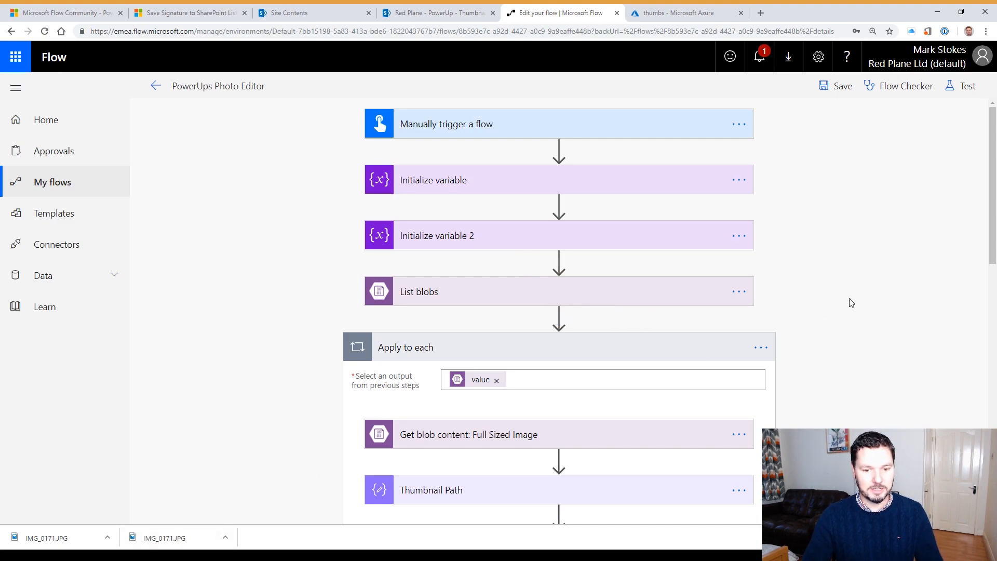
pyautogui.scroll(-8, 851, 303)
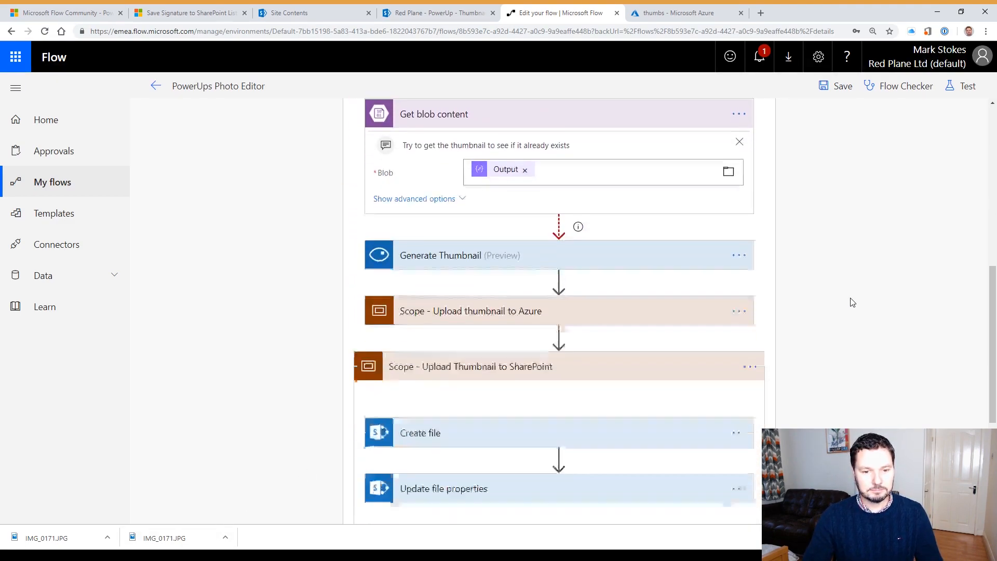
pyautogui.scroll(-5, 852, 303)
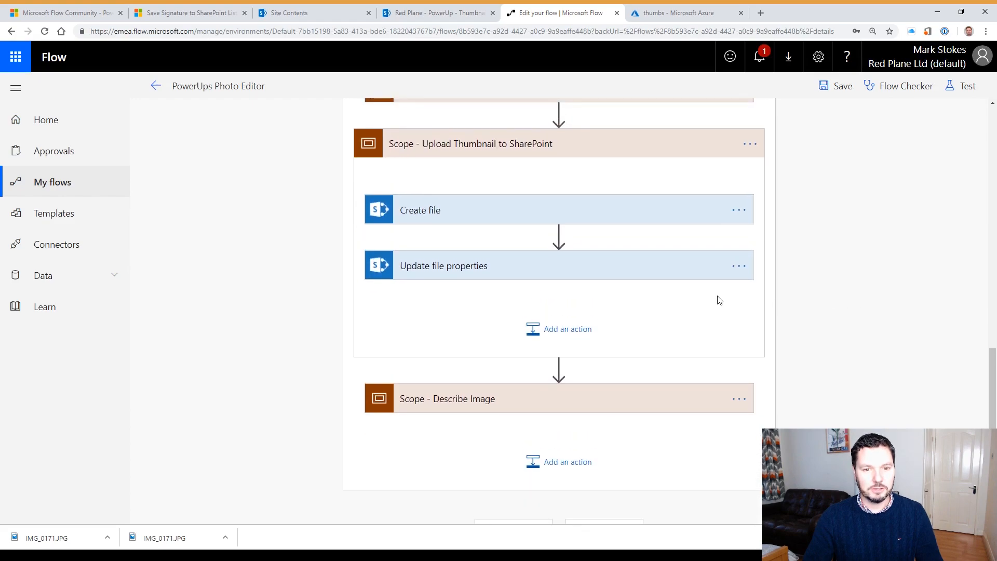
pyautogui.scroll(1, 675, 317)
pyautogui.click(603, 332)
pyautogui.scroll(-2, 799, 400)
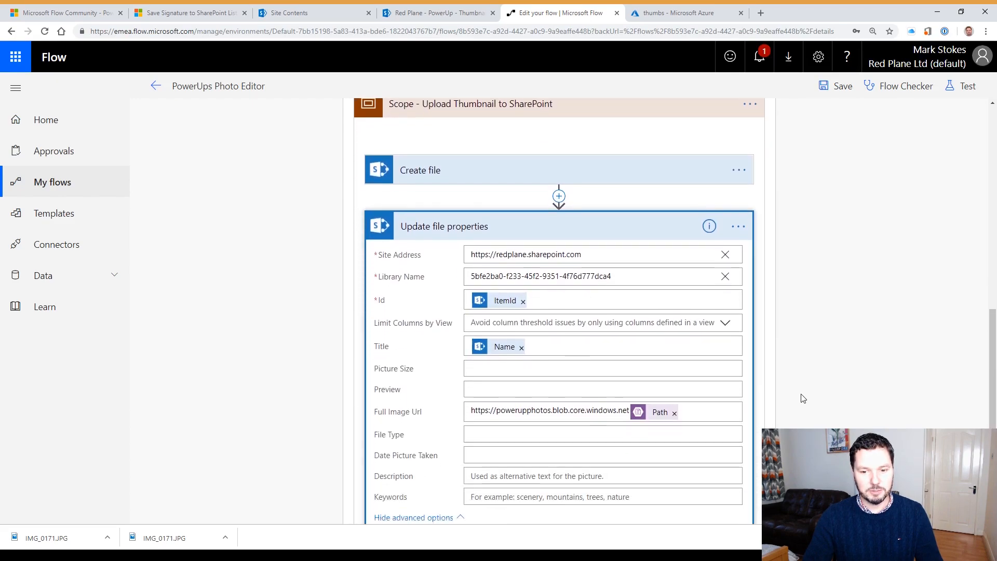
pyautogui.scroll(-2, 803, 399)
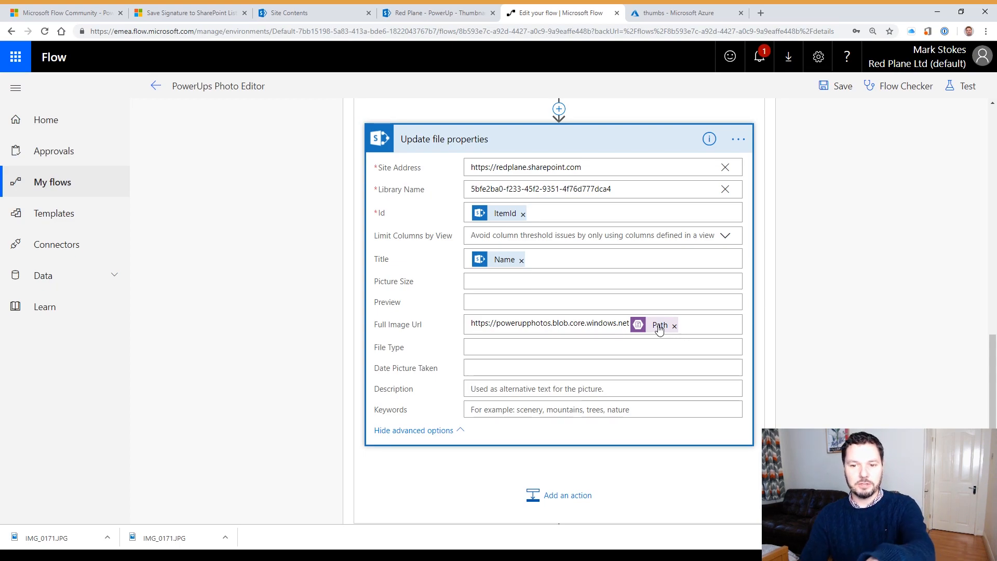
# - Remove the Path token from Full Image Url and expand the dynamic outputs of Get blob content: Full Sized Image
pyautogui.click(681, 325)
pyautogui.click(674, 326)
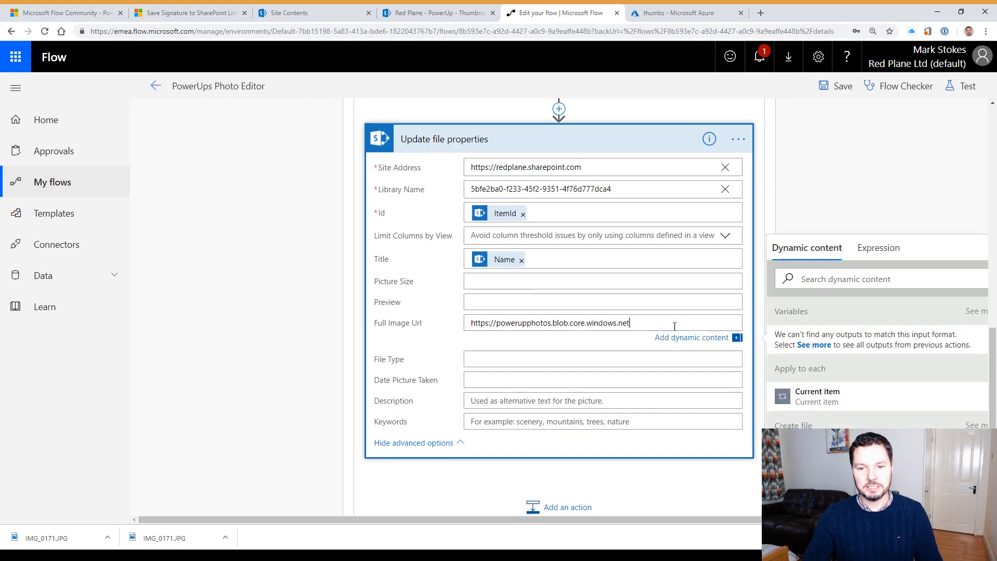
pyautogui.moveTo(990, 352); pyautogui.dragTo(995, 384)
pyautogui.scroll(-6, 909, 379)
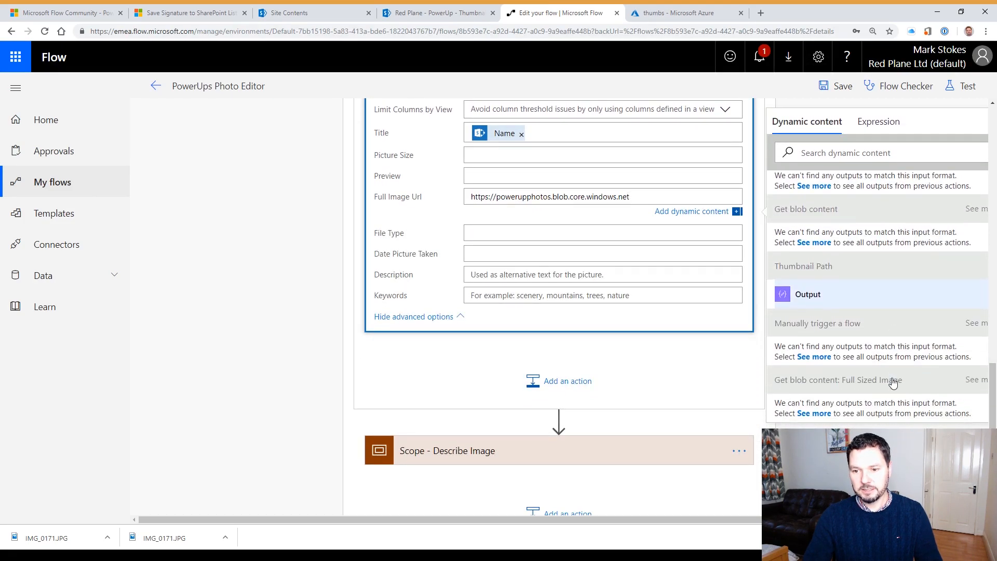
pyautogui.scroll(-1, 894, 383)
pyautogui.click(933, 360)
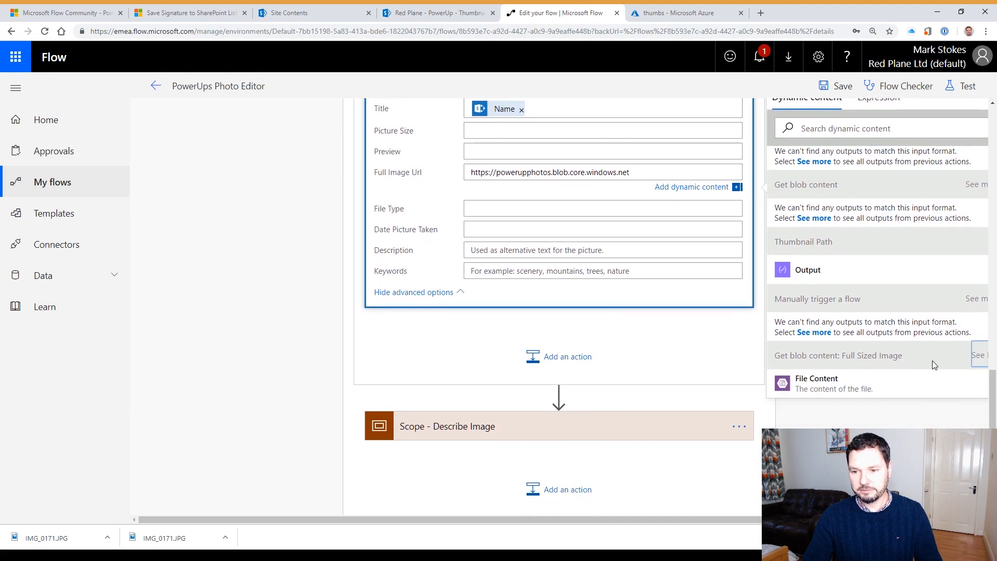
# - Look through the dynamic content and the preceding flow actions, expanding Create file to examine its file name and content inputs
pyautogui.scroll(-2, 914, 365)
pyautogui.scroll(3, 883, 291)
pyautogui.scroll(3, 890, 298)
pyautogui.scroll(1, 732, 290)
pyautogui.scroll(4, 859, 288)
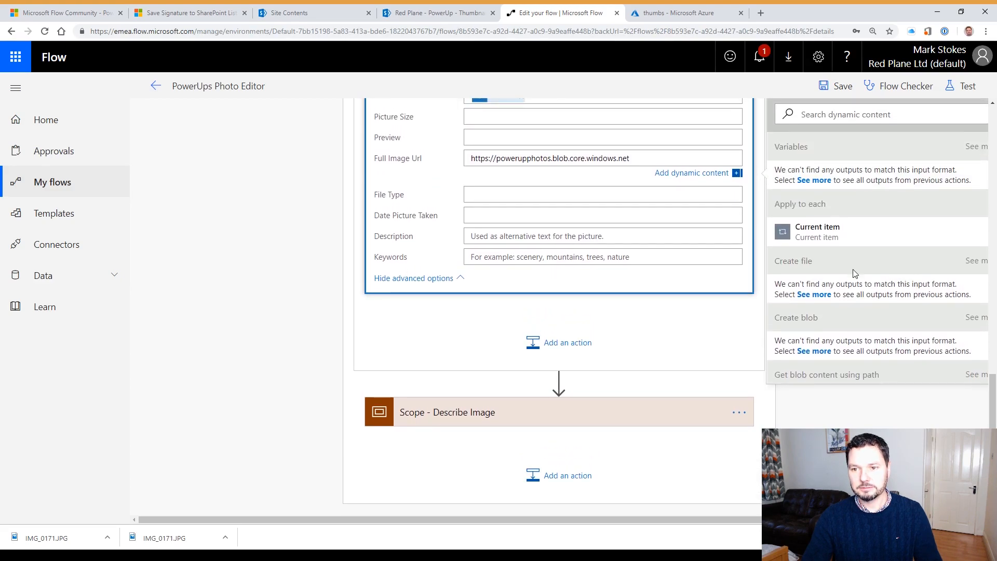
pyautogui.scroll(3, 857, 259)
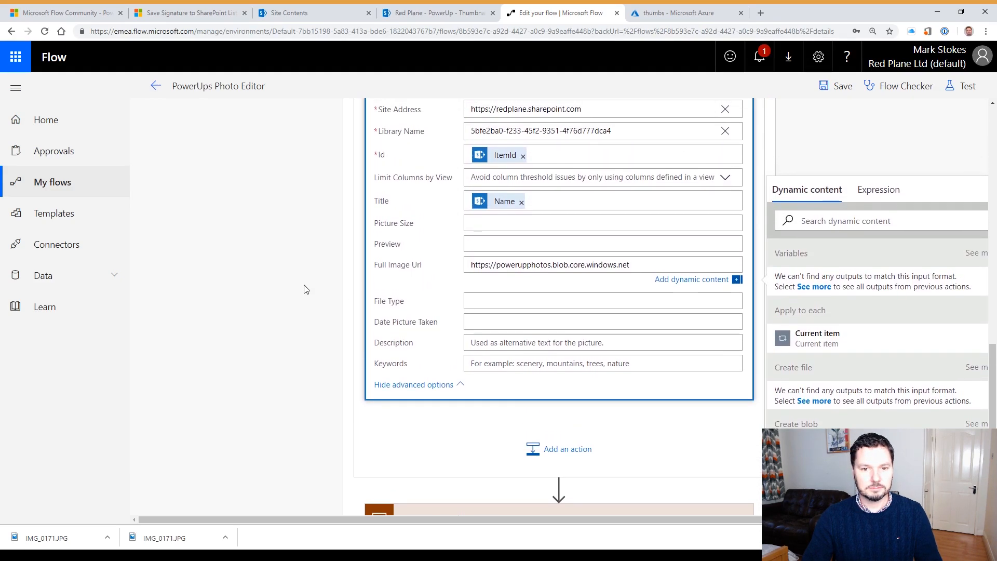
pyautogui.scroll(6, 312, 343)
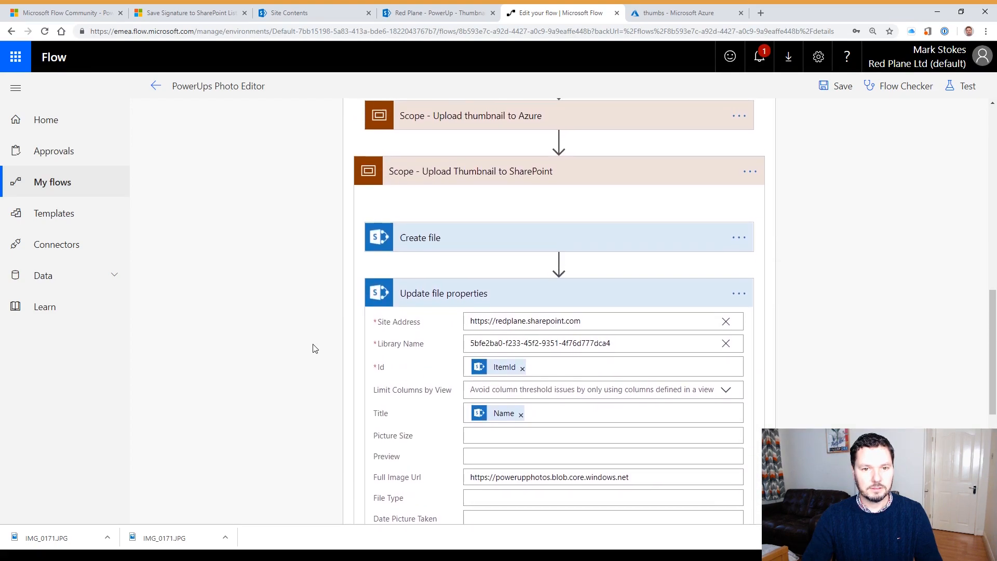
pyautogui.scroll(3, 313, 348)
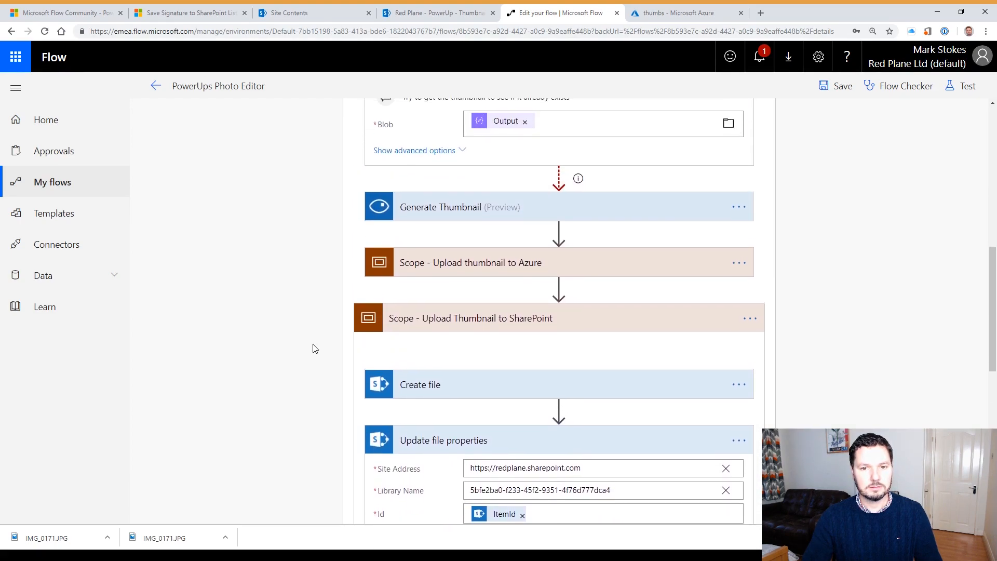
pyautogui.scroll(-2, 314, 345)
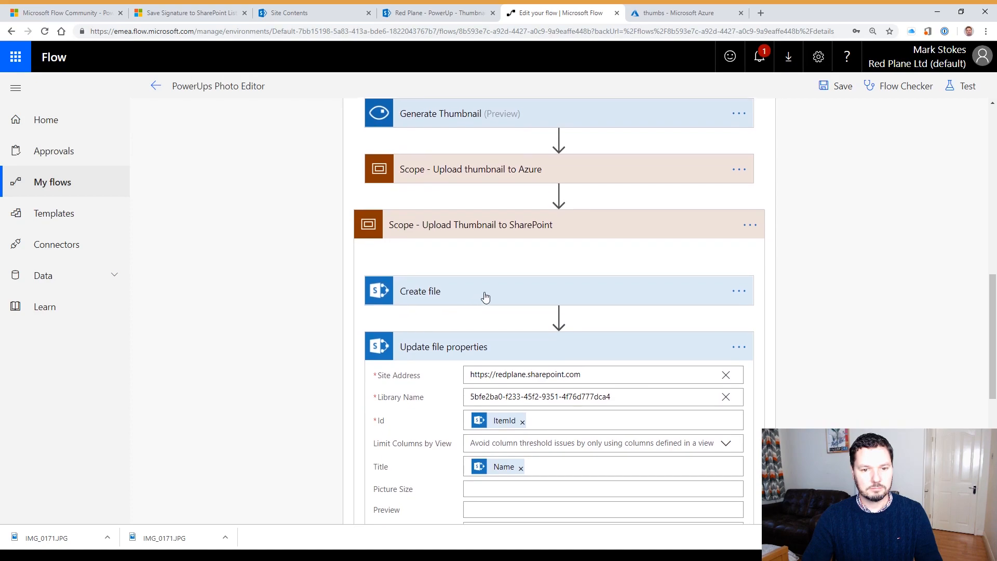
pyautogui.click(452, 291)
pyautogui.scroll(-5, 306, 357)
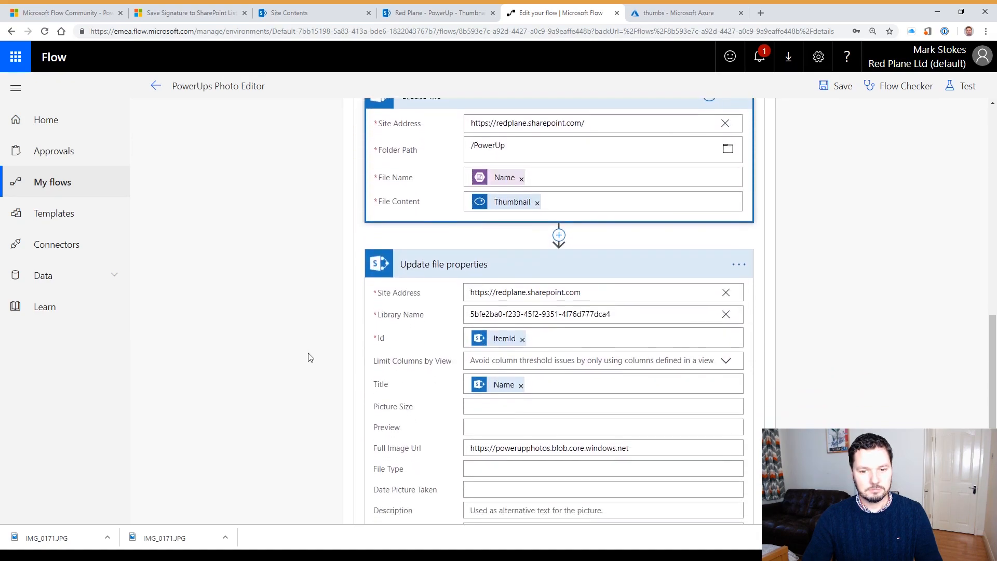
# - Append the Path output of List blobs to the Full Image Url in Update file properties and save the flow
pyautogui.scroll(-2, 306, 358)
pyautogui.click(671, 354)
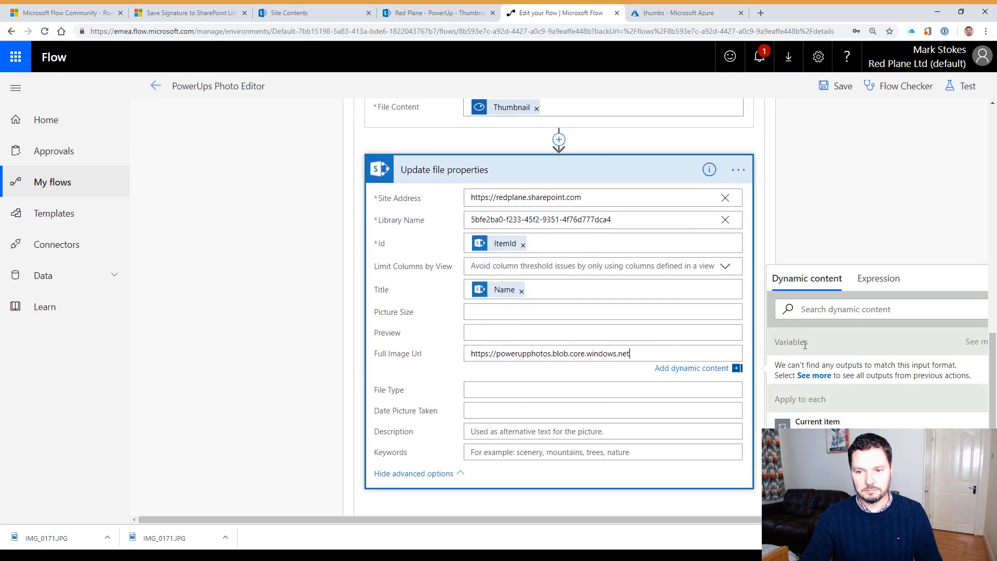
pyautogui.moveTo(995, 362); pyautogui.dragTo(996, 415)
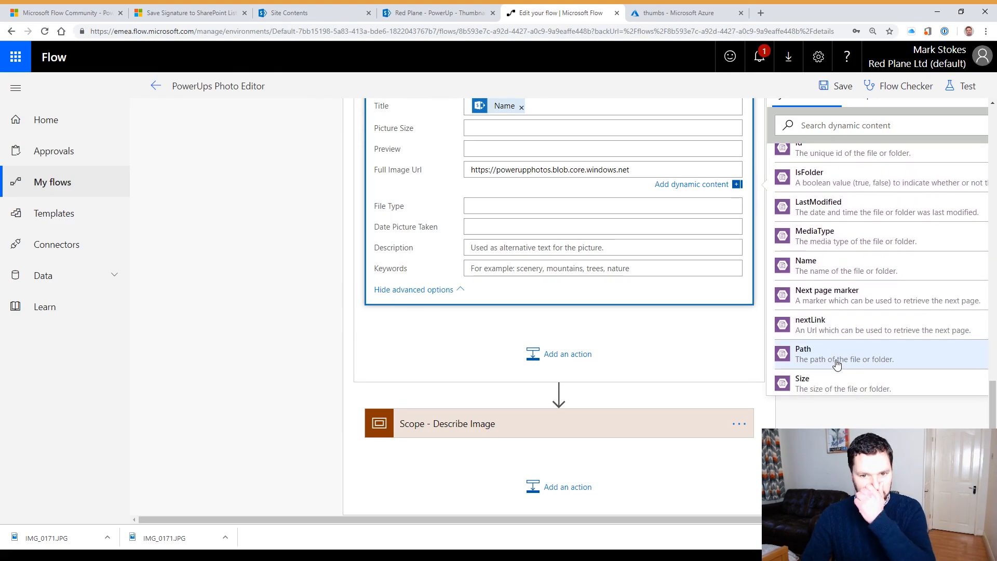
pyautogui.scroll(-1, 837, 365)
pyautogui.click(824, 319)
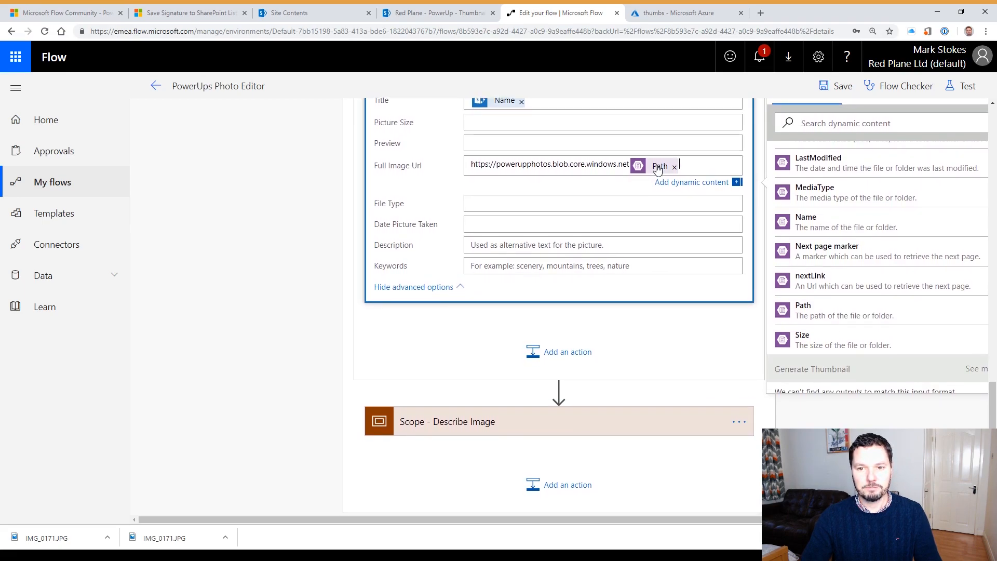
pyautogui.click(249, 304)
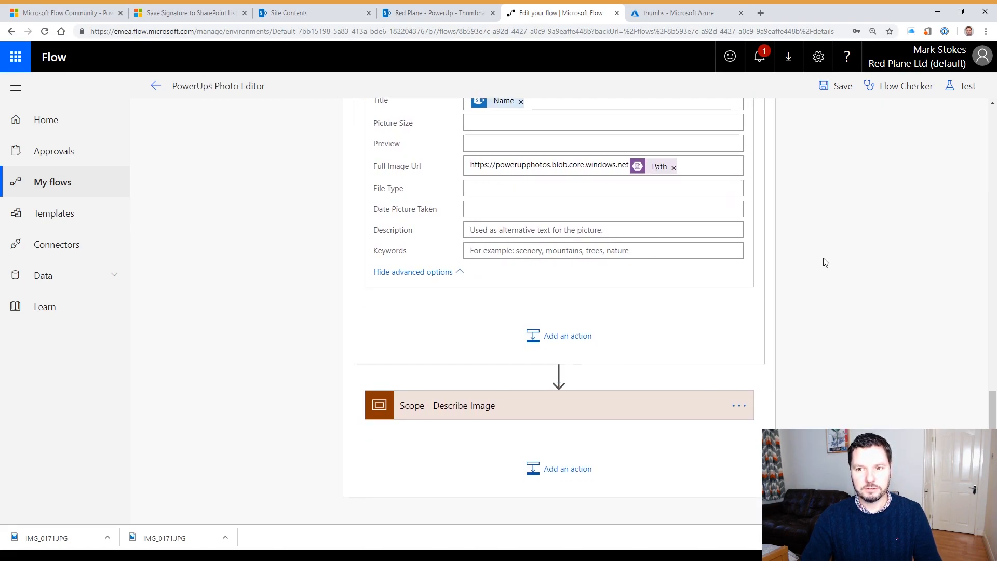
pyautogui.click(839, 87)
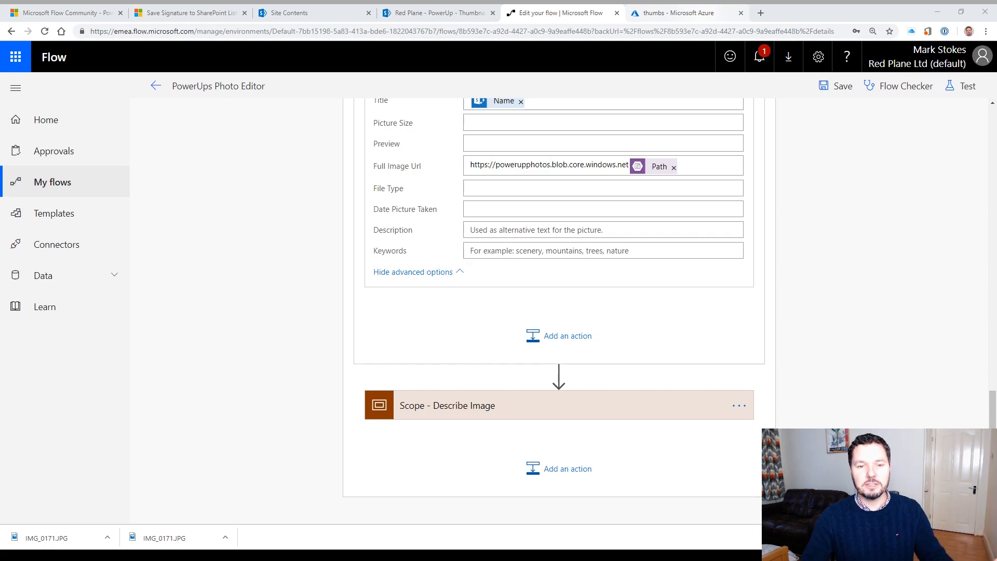
# - Switch to the Azure portal and delete all the thumbnails, IMG_0171.JPG through IMG_0626.JPG, from the thumbs container
pyautogui.click(702, 15)
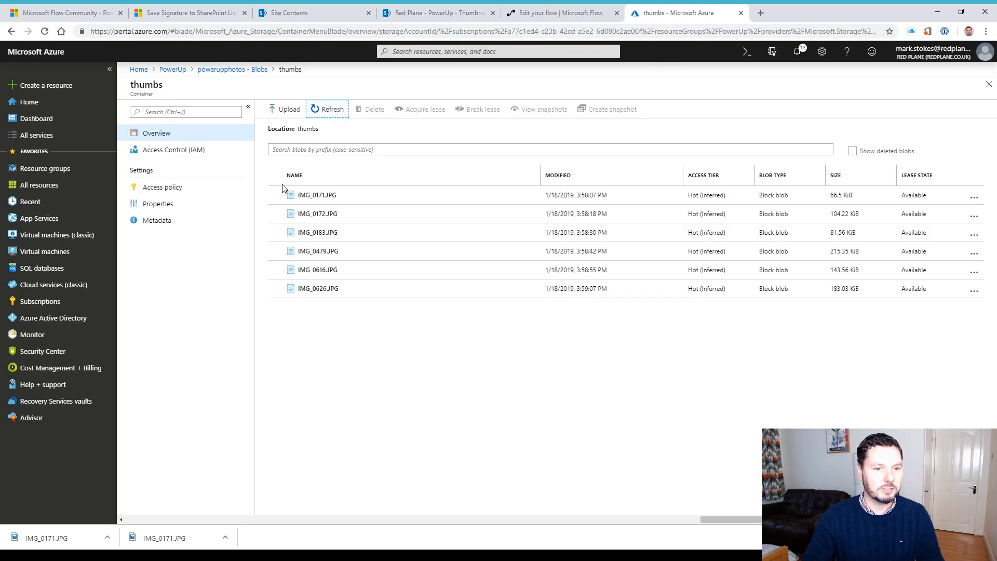
pyautogui.click(275, 195)
pyautogui.click(276, 214)
pyautogui.click(276, 234)
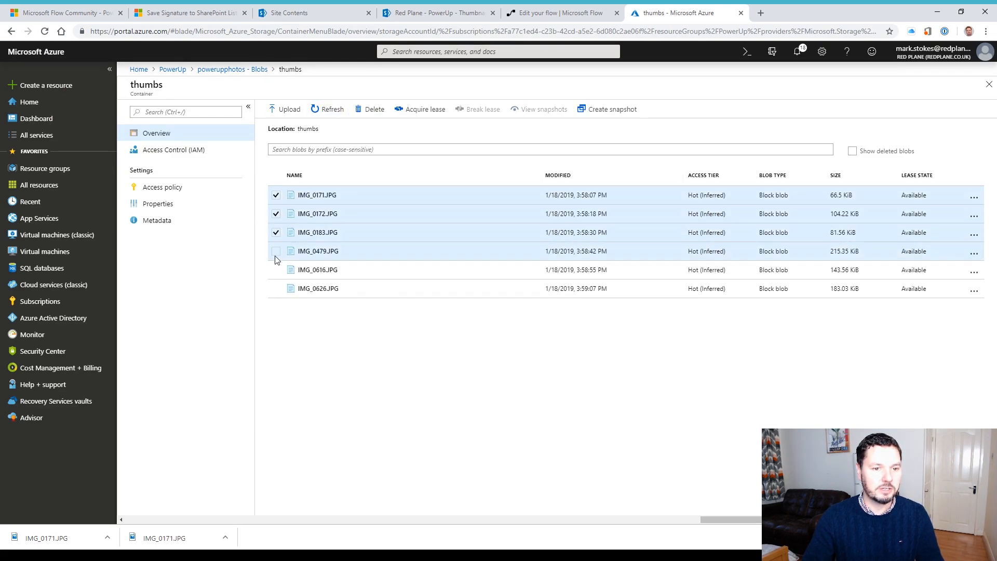
pyautogui.click(276, 252)
pyautogui.click(276, 270)
pyautogui.click(276, 290)
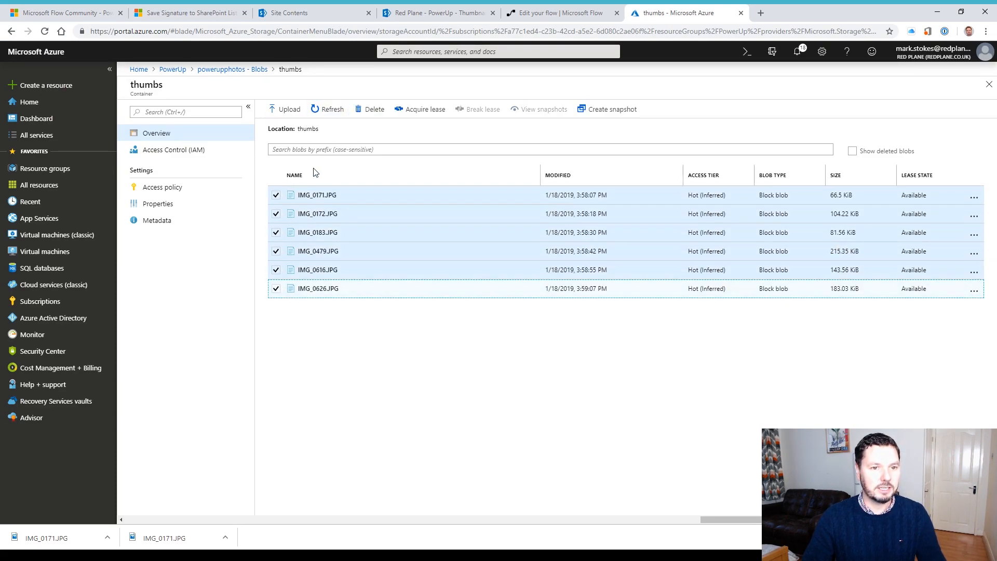
pyautogui.click(388, 116)
pyautogui.click(288, 267)
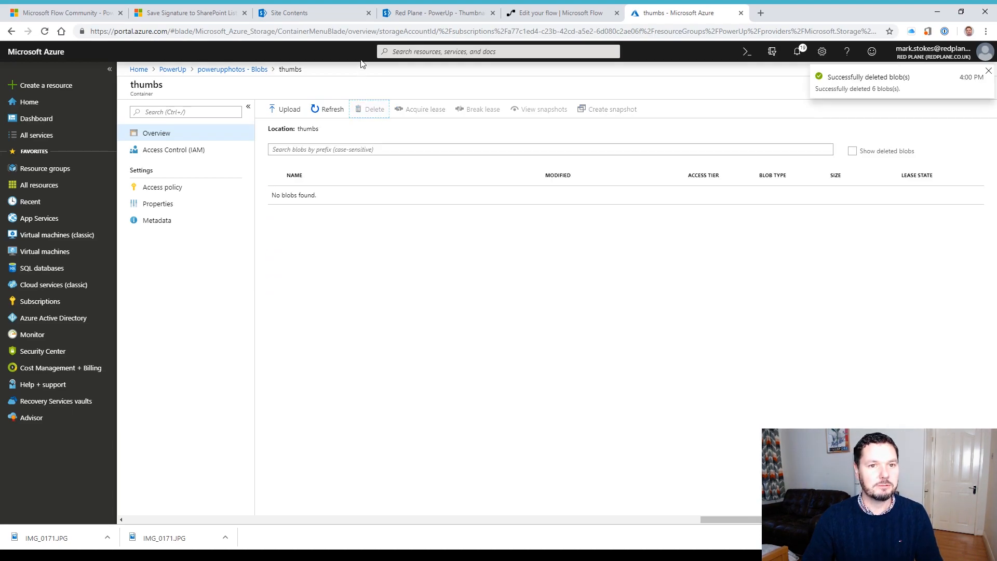
# - Switch to the SharePoint PowerUp library, delete all the images from IMG_0171.JPG through IMG_0626.JPG, and close the details pane
pyautogui.click(438, 13)
pyautogui.click(797, 195)
pyautogui.click(731, 196)
pyautogui.click(627, 195)
pyautogui.click(385, 195)
pyautogui.click(248, 195)
pyautogui.click(198, 144)
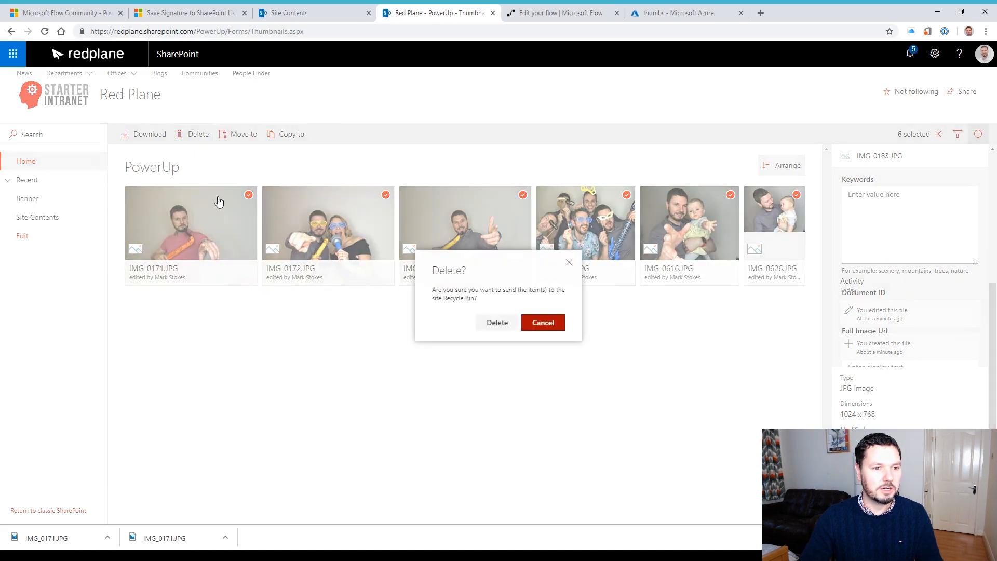
pyautogui.click(500, 325)
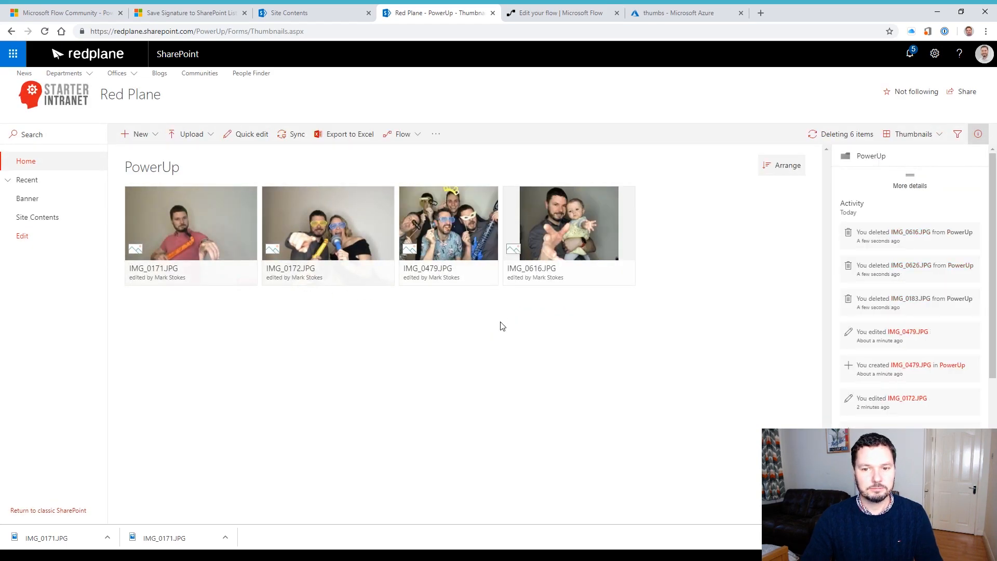
pyautogui.click(979, 135)
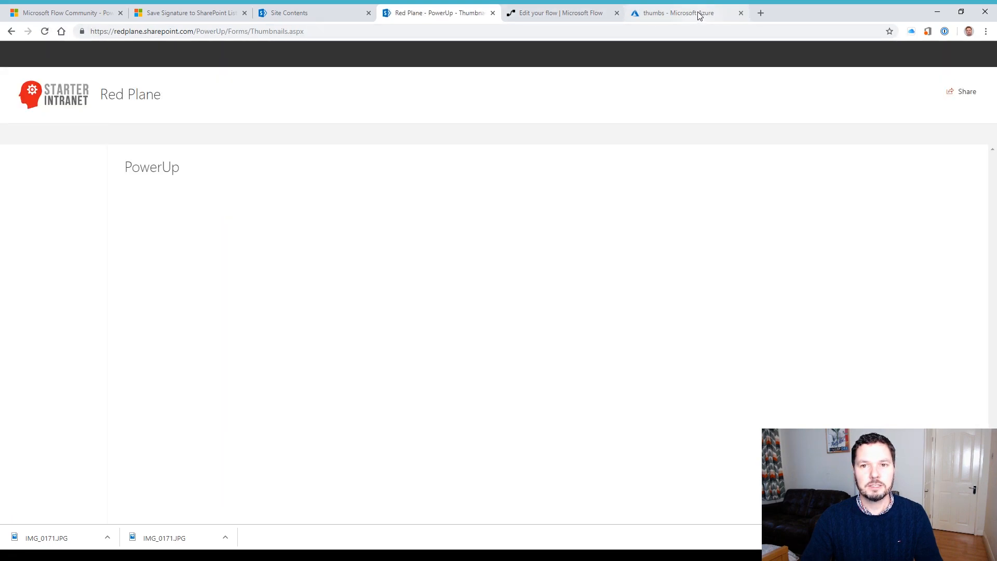
# - Return to Microsoft Flow, save PowerUps Photo Editor, check the Azure thumbs container, and run a test using the manual trigger action
pyautogui.click(560, 16)
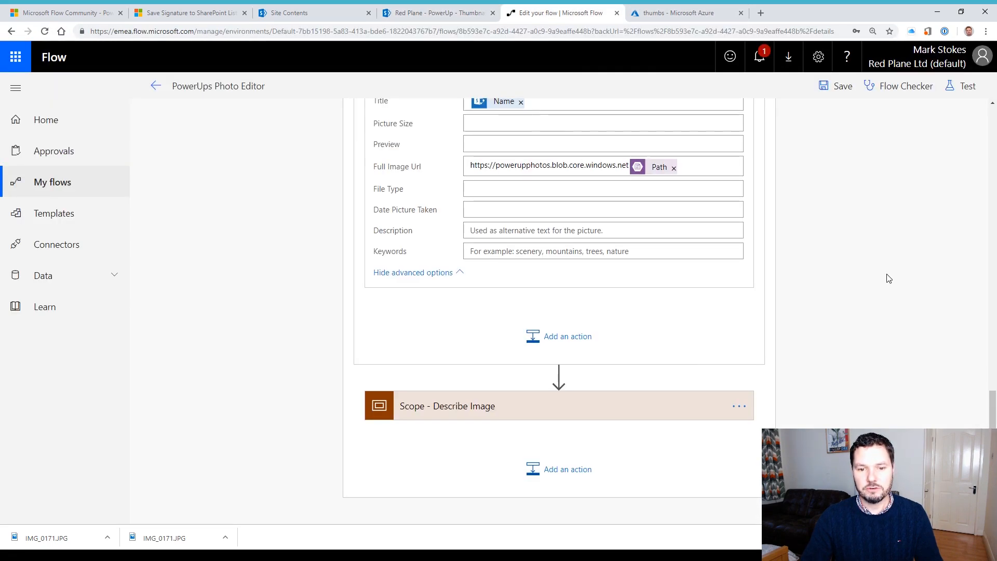
pyautogui.scroll(10, 885, 272)
pyautogui.click(834, 93)
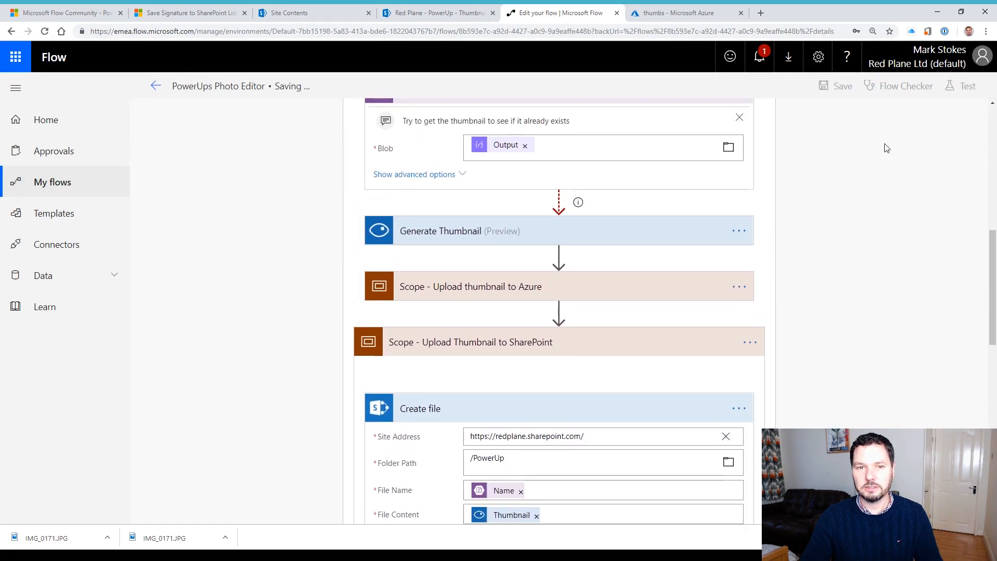
pyautogui.click(968, 87)
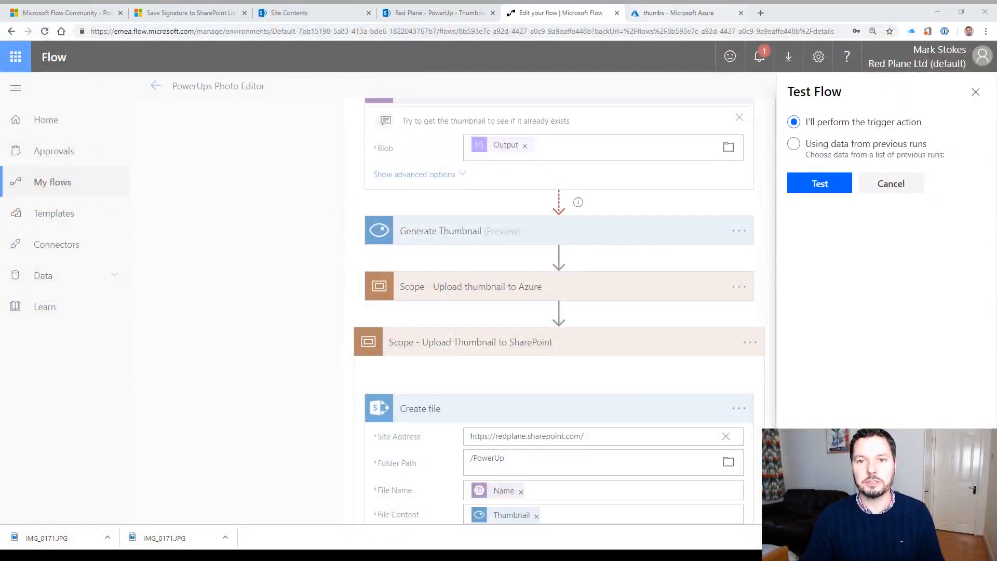
pyautogui.click(668, 14)
pyautogui.click(321, 111)
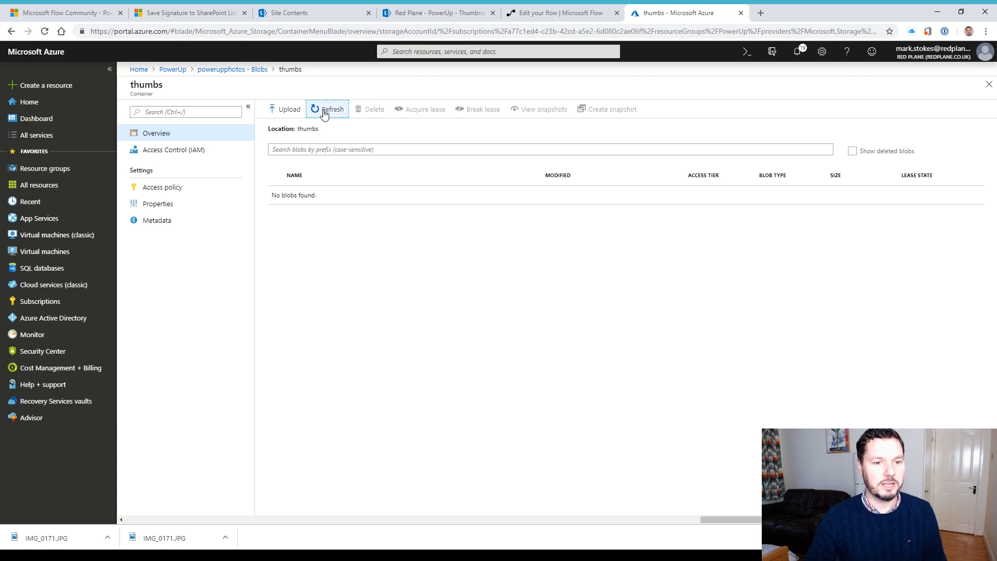
pyautogui.click(541, 14)
pyautogui.click(837, 180)
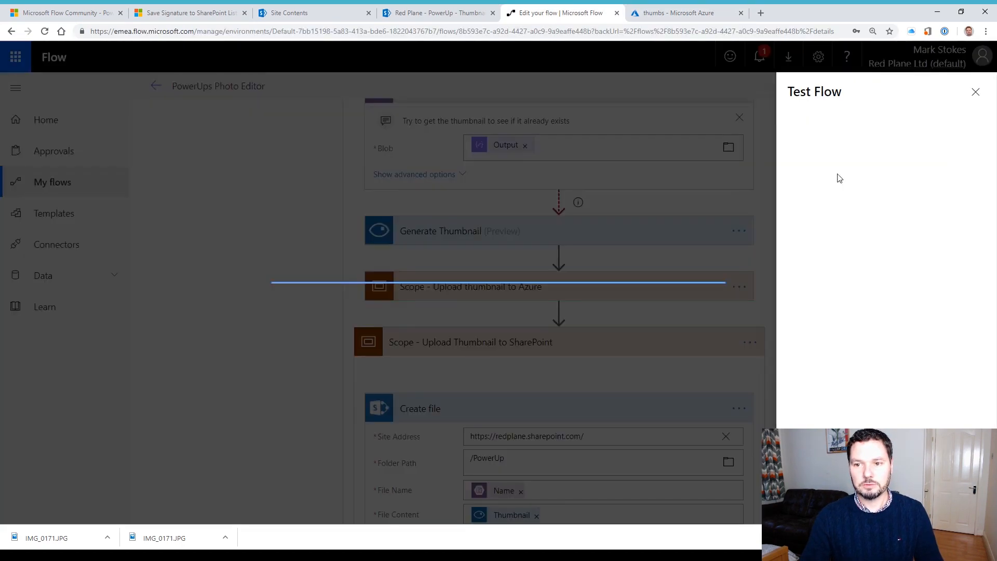
pyautogui.click(598, 363)
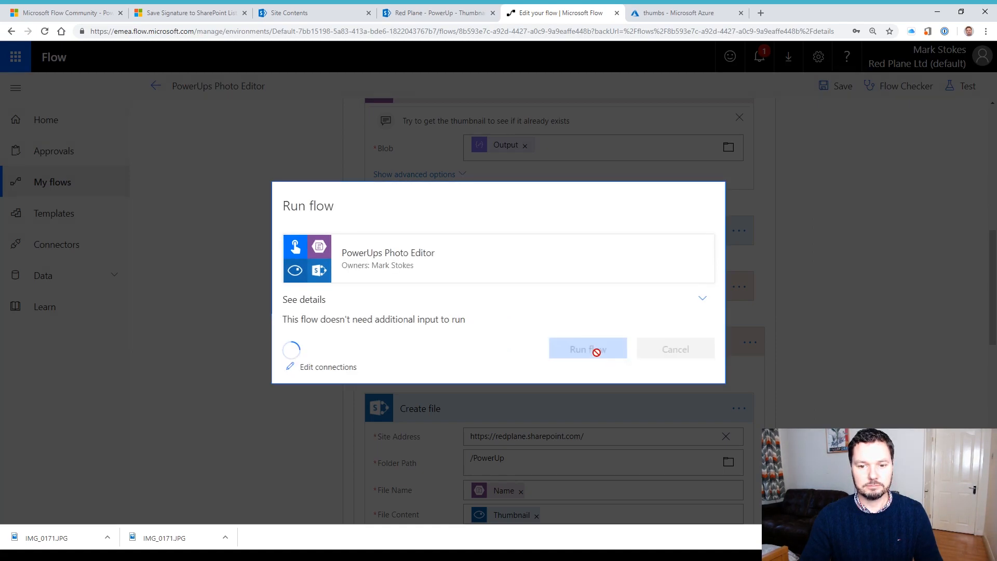
pyautogui.click(665, 354)
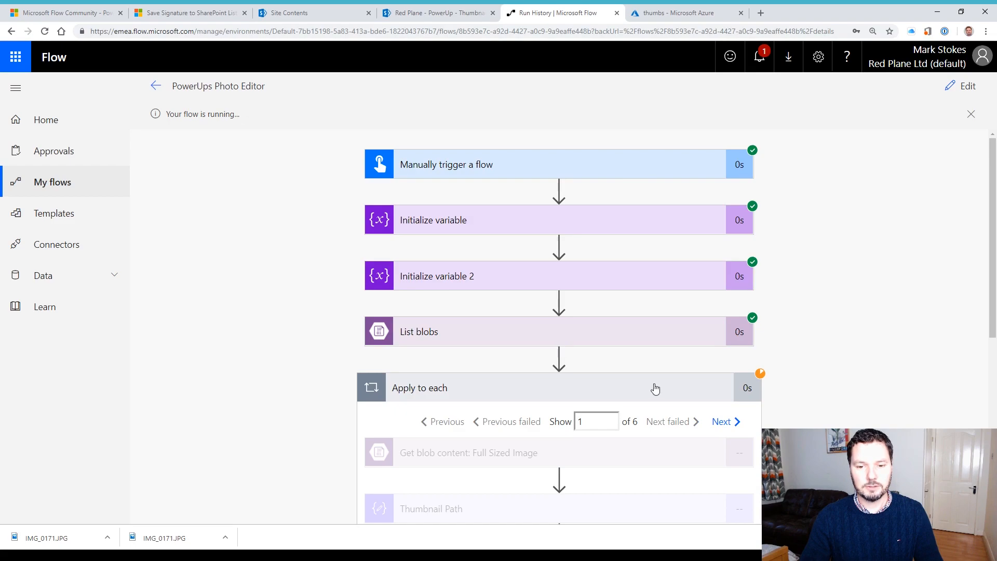
# - View the running flow's Apply to each loop and refresh the thumbs container in Azure to check for new thumbnails
pyautogui.scroll(-3, 789, 373)
pyautogui.click(675, 14)
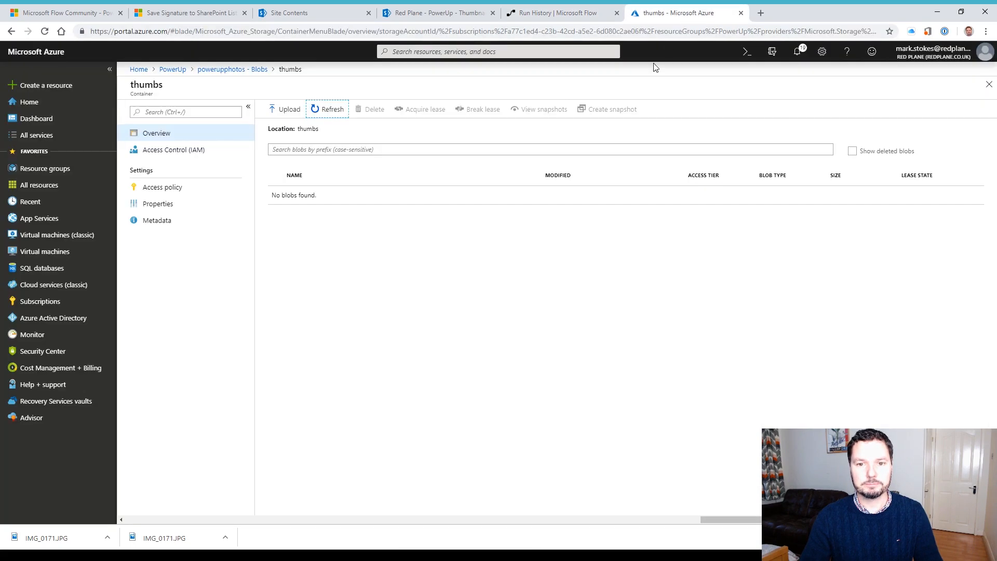
pyautogui.click(328, 109)
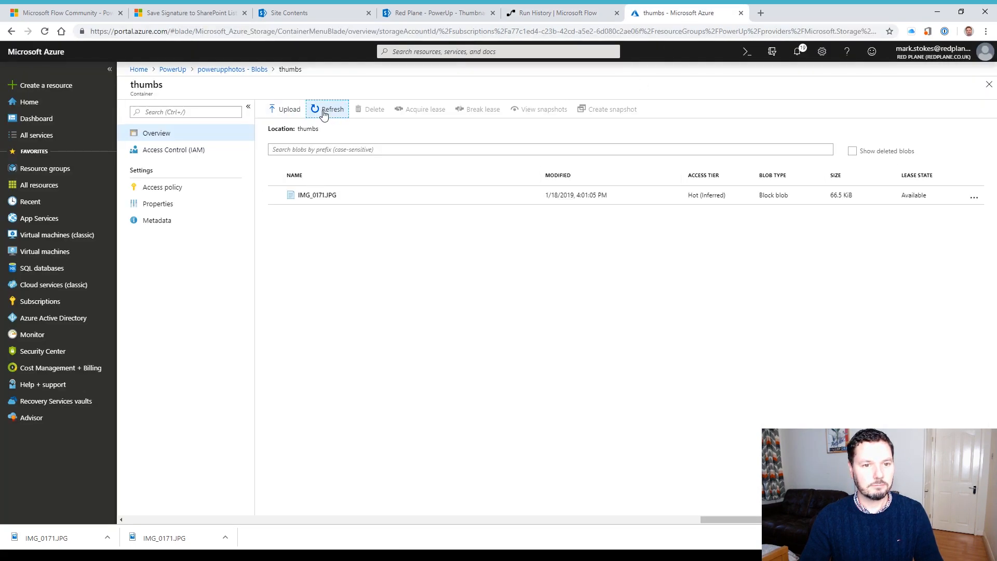
# - Switch to the SharePoint PowerUp library, view the details of IMG_0171.JPG, and open its Full Image Url link
pyautogui.click(442, 12)
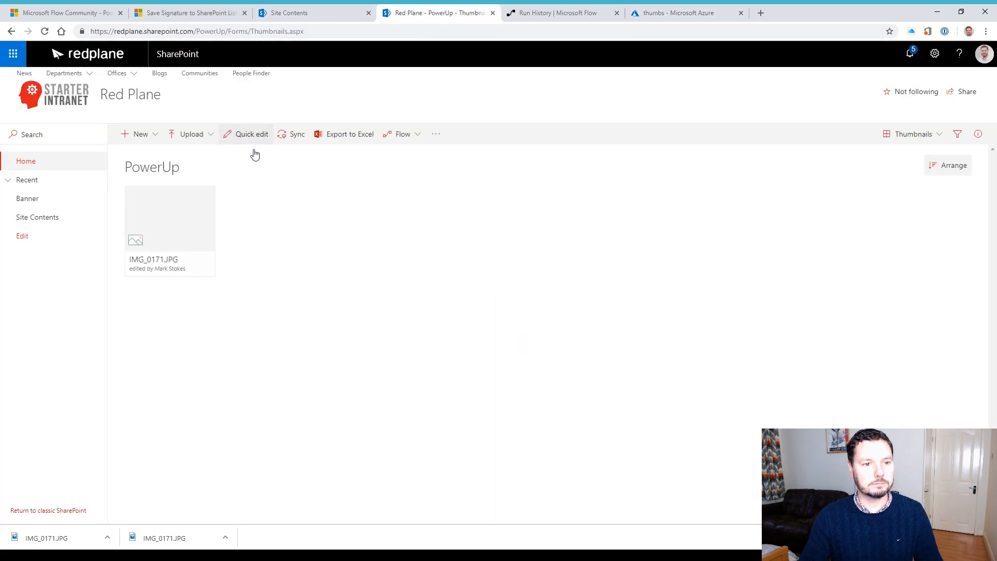
pyautogui.moveTo(196, 270)
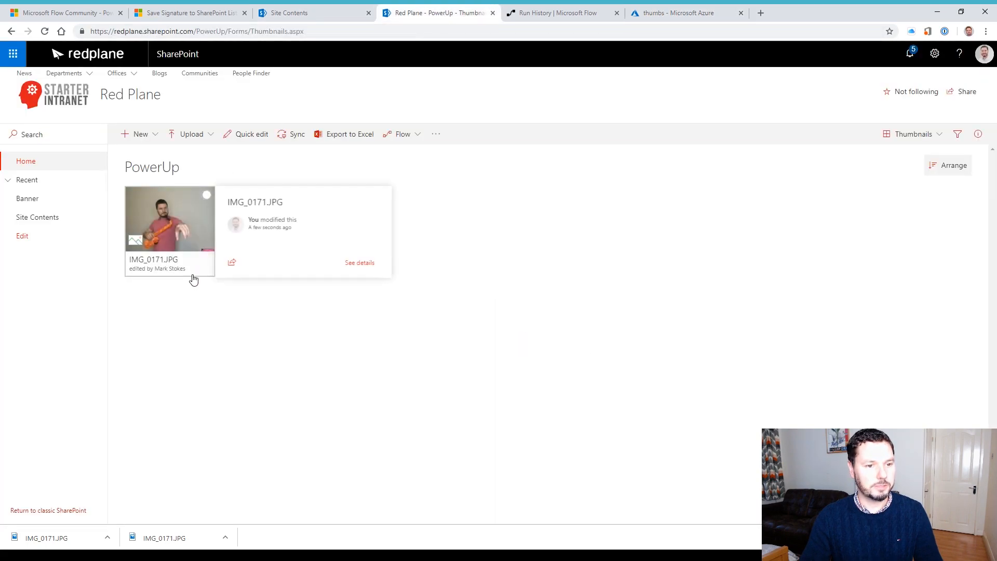
pyautogui.click(357, 264)
pyautogui.scroll(-3, 912, 402)
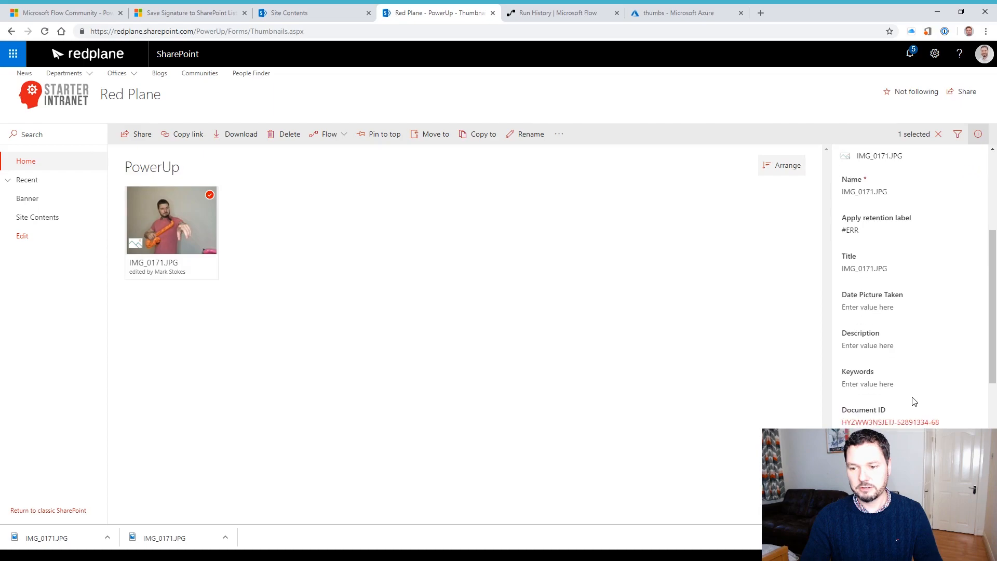
pyautogui.click(888, 419)
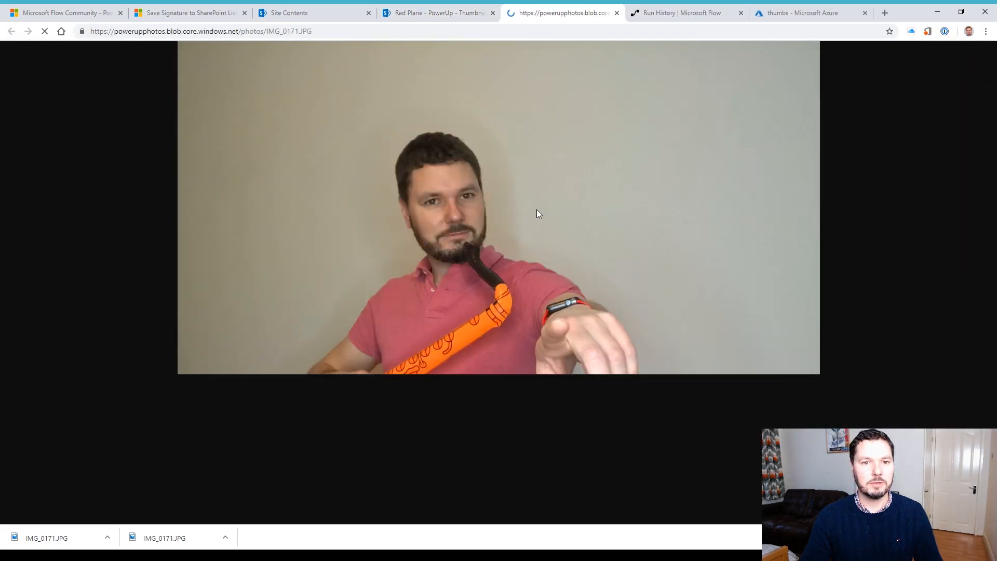
# - Inspect the full-sized IMG_0171.JPG in the developer tools to check its computed dimensions, and close that image tab
pyautogui.click(540, 160)
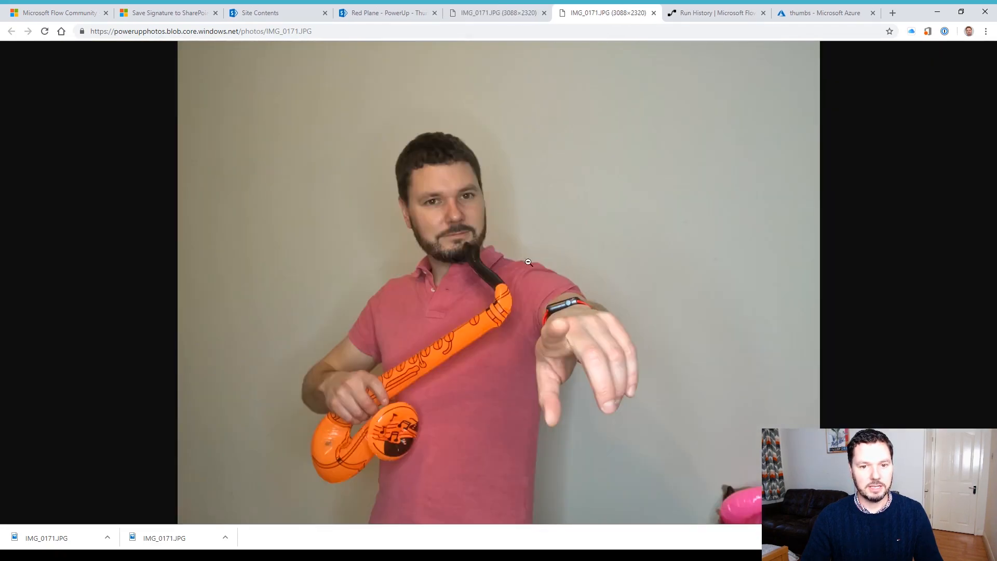
pyautogui.click(565, 149)
pyautogui.click(872, 241)
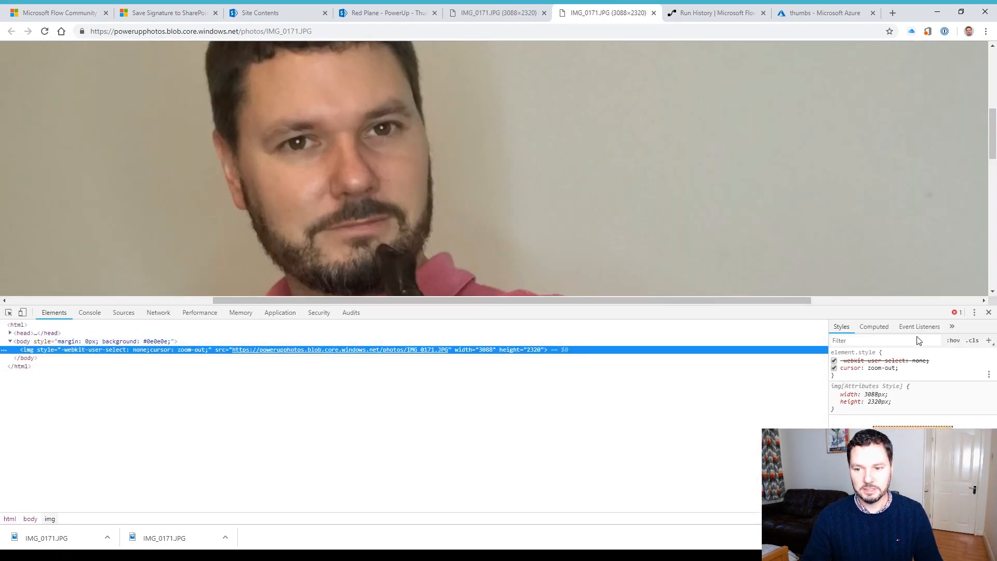
pyautogui.click(874, 326)
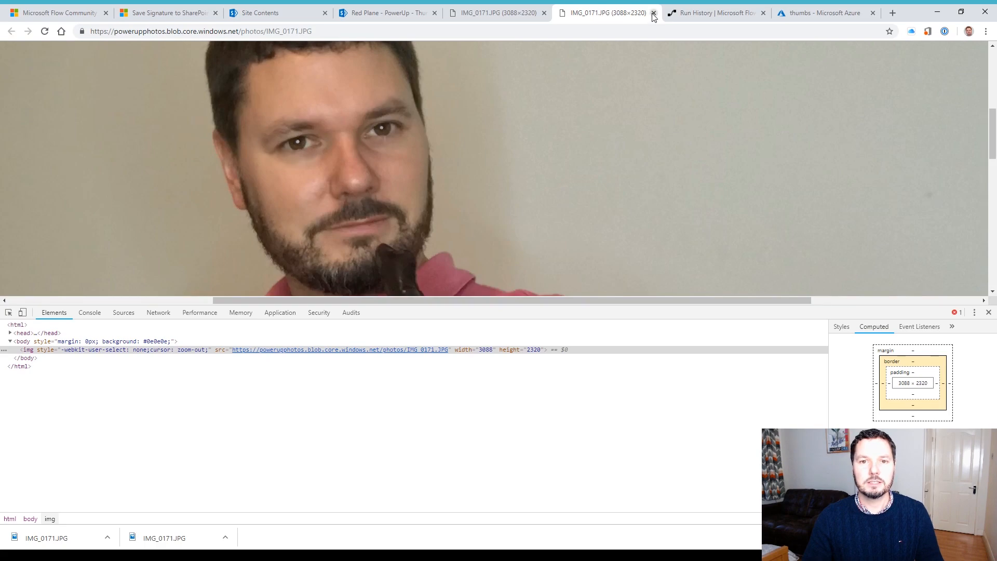
pyautogui.click(654, 13)
# - View the original of the SharePoint thumbnail IMG_0171.JPG, inspect its computed dimensions, and close the image tabs
pyautogui.click(397, 13)
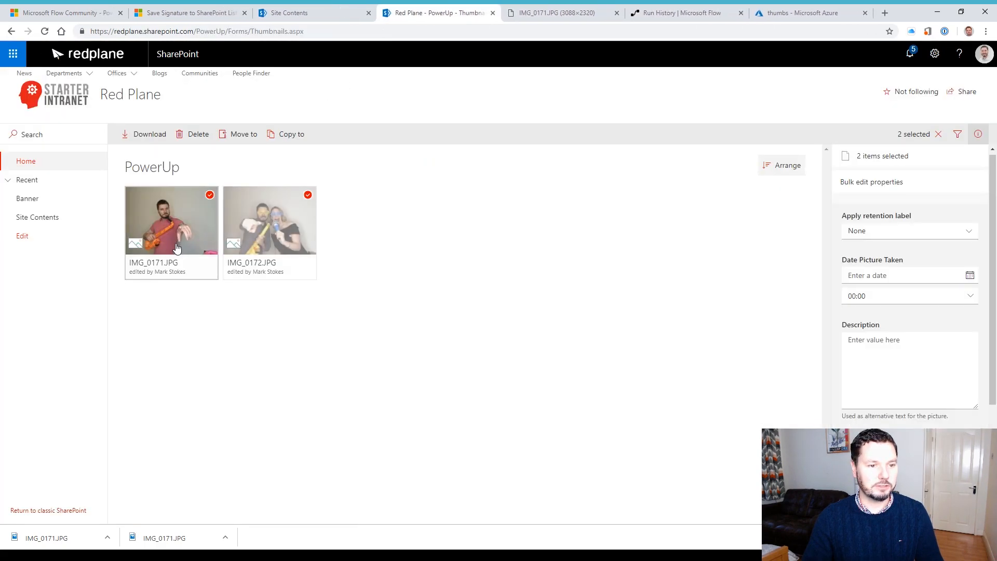
pyautogui.click(177, 248)
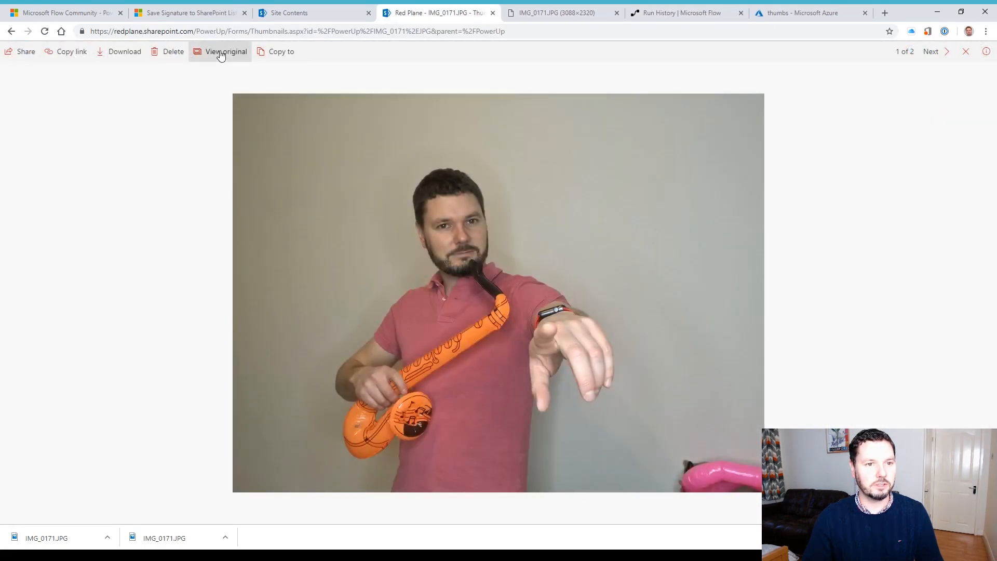
pyautogui.click(221, 52)
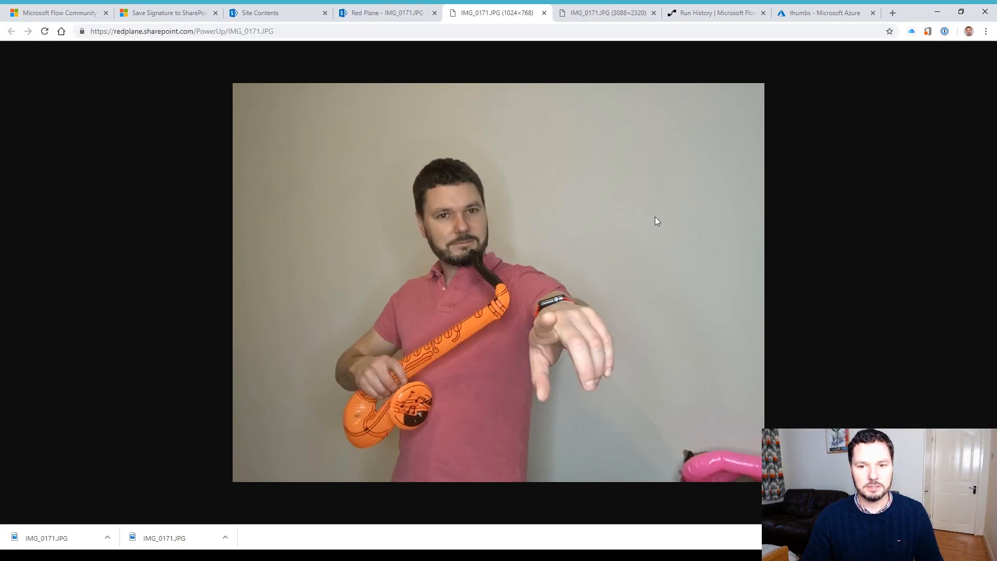
pyautogui.hotkey('ctrl', 'shift', 'c')
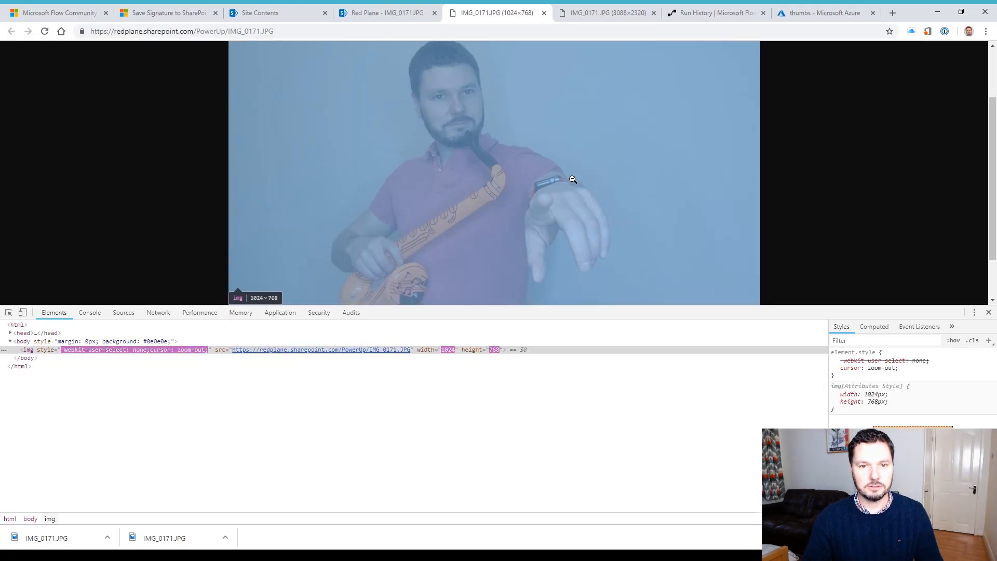
pyautogui.click(875, 327)
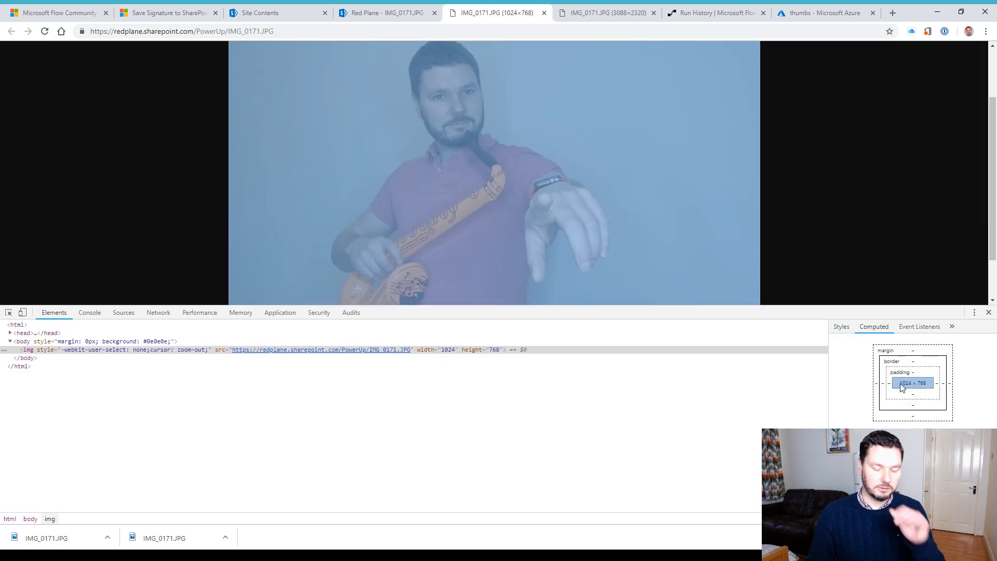
pyautogui.click(544, 14)
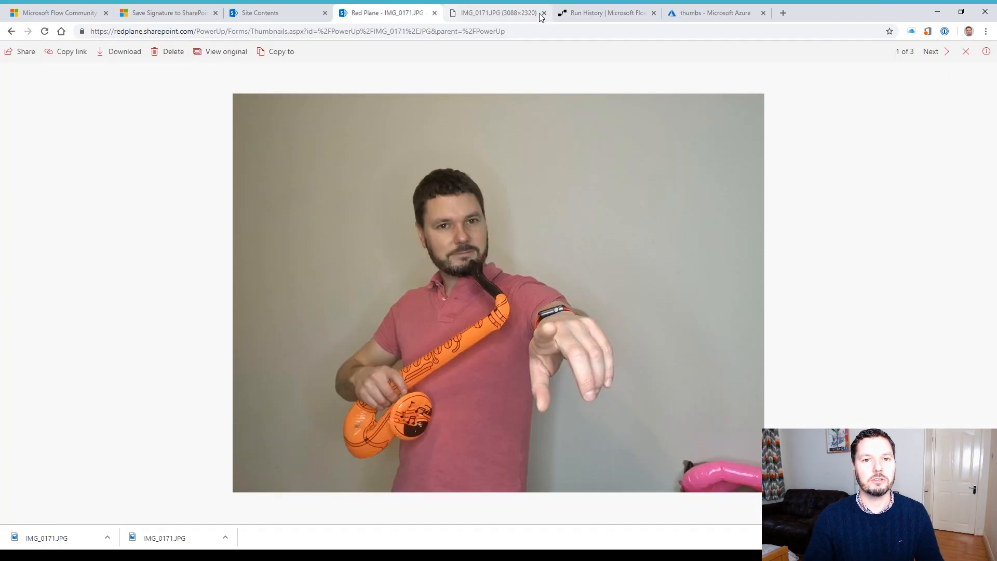
pyautogui.click(541, 15)
# - Check the flow's run progress and refresh the Azure thumbs container to follow the thumbnails being generated
pyautogui.click(544, 14)
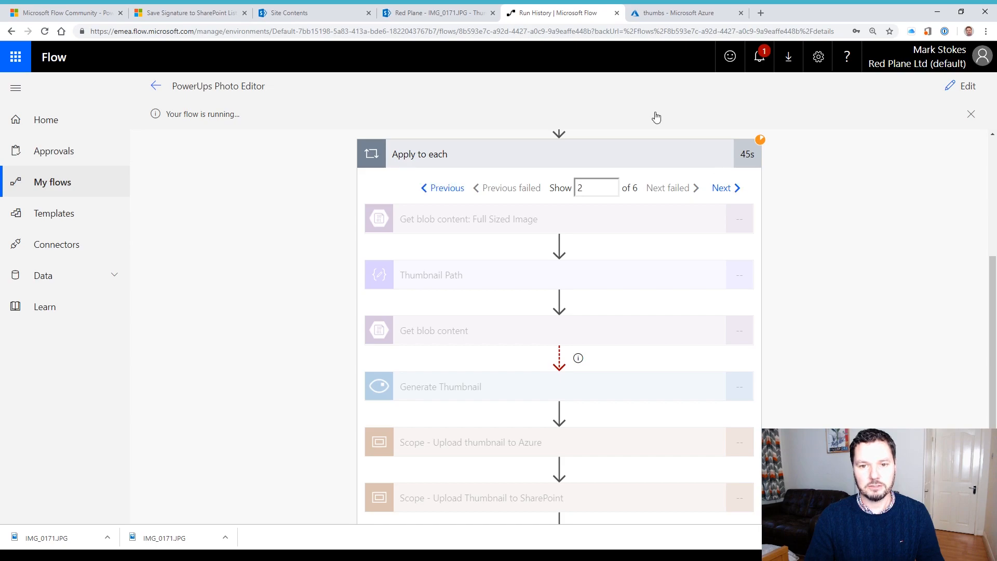
pyautogui.click(675, 12)
pyautogui.click(326, 109)
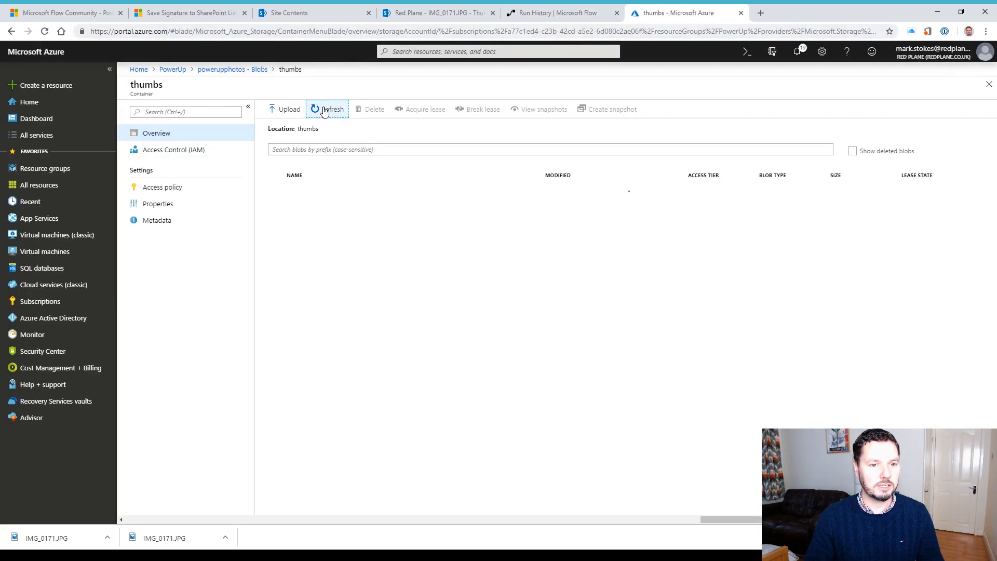
pyautogui.click(570, 18)
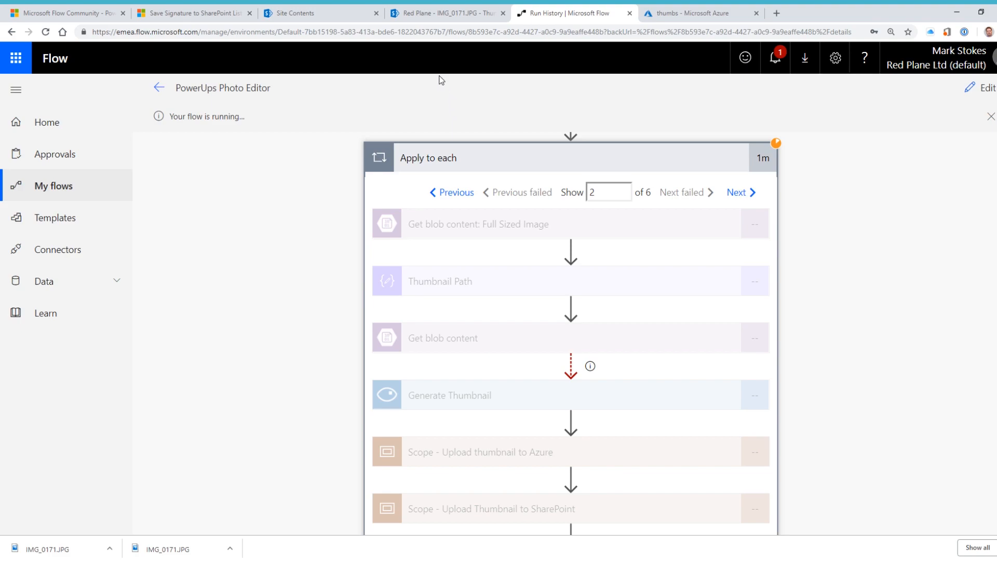
pyautogui.click(675, 14)
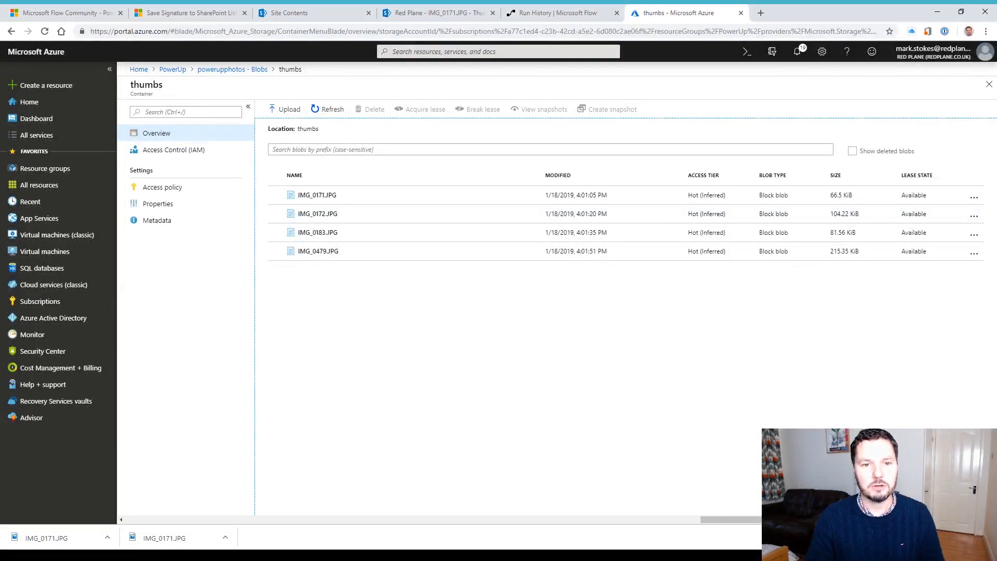
pyautogui.click(329, 109)
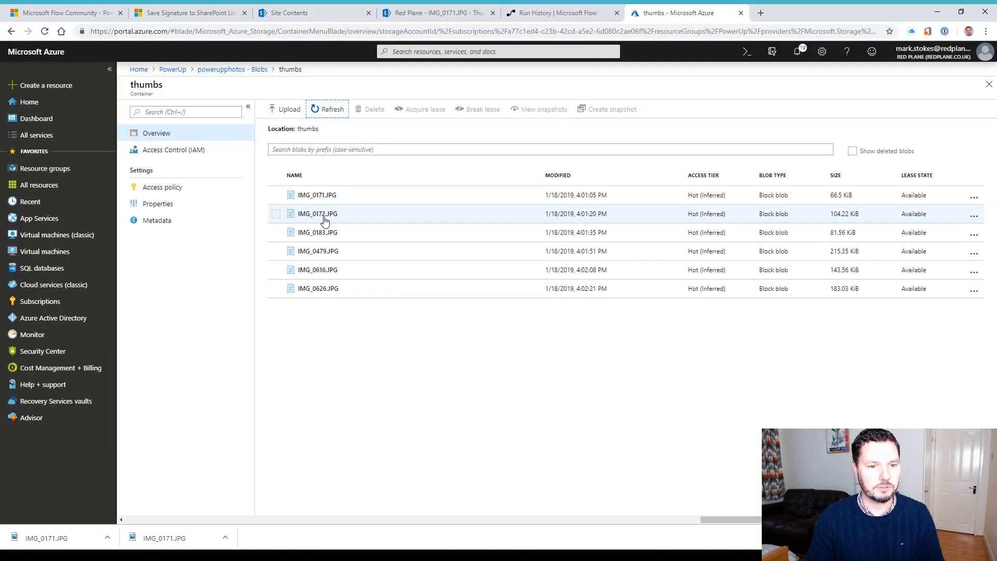
# - Return to SharePoint, close the IMG_0171.JPG preview, clear the selection, and hide the details pane to view the library's images
pyautogui.click(410, 17)
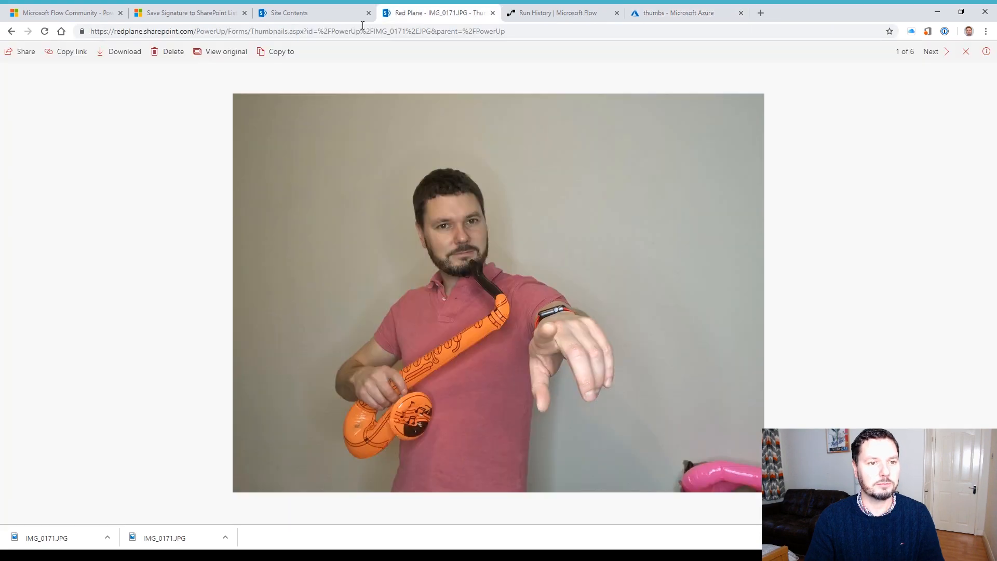
pyautogui.click(967, 52)
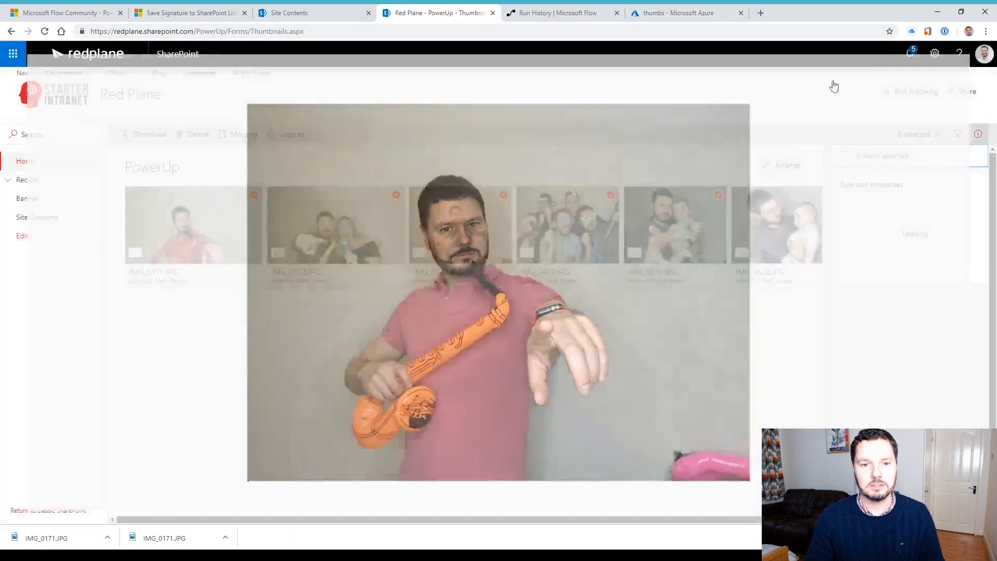
pyautogui.click(659, 418)
pyautogui.click(977, 134)
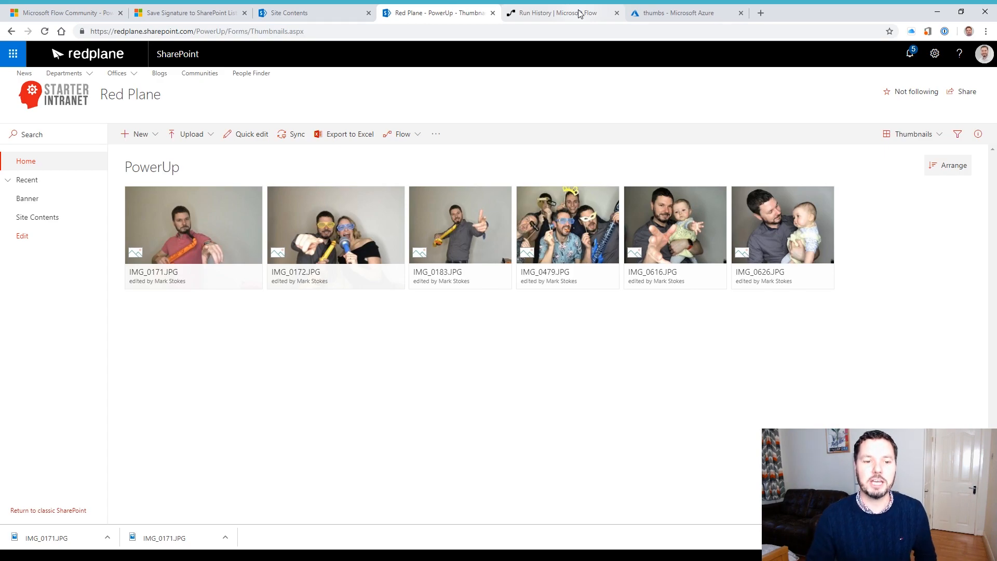
pyautogui.click(209, 556)
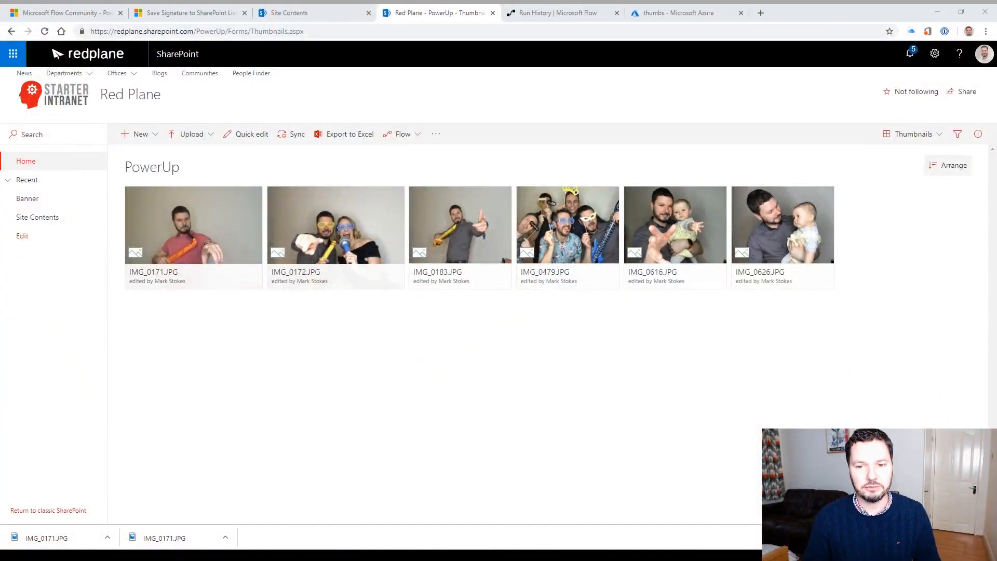
pyautogui.click(348, 441)
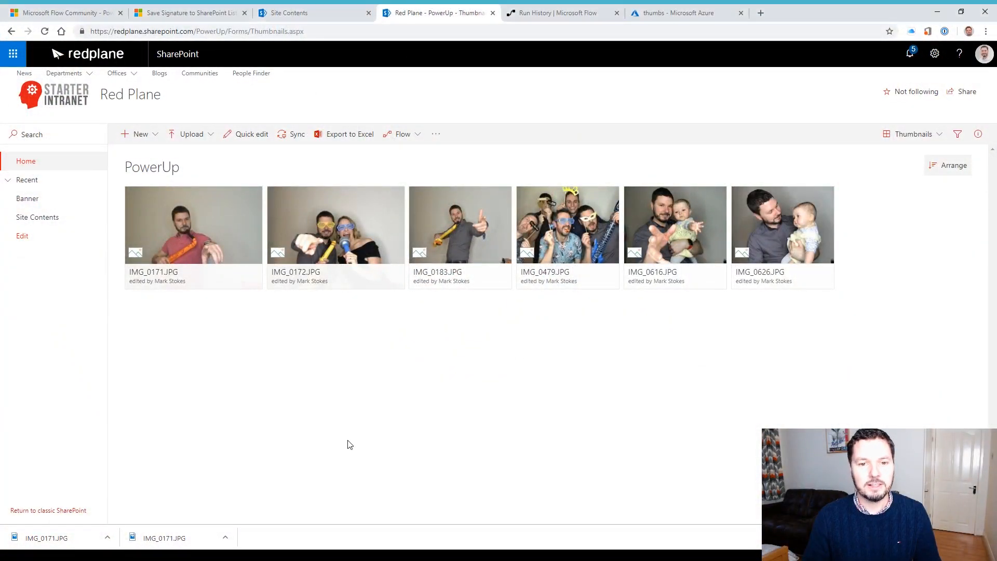
# - Open the details of IMG_0626.JPG and review its Description, Keywords and Full Image Url
pyautogui.rightClick(784, 274)
pyautogui.moveTo(766, 288)
pyautogui.click(810, 491)
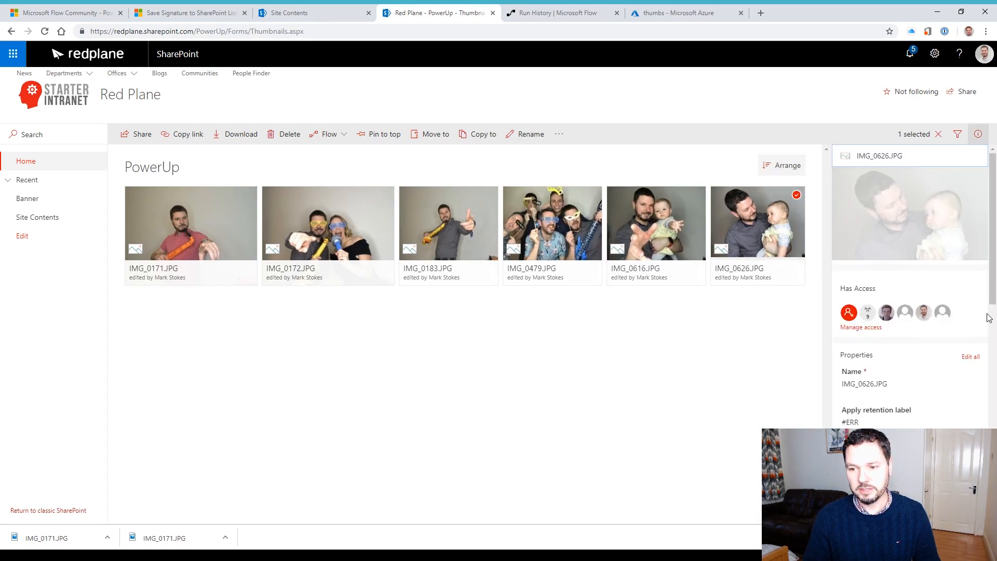
pyautogui.moveTo(995, 277); pyautogui.dragTo(996, 395)
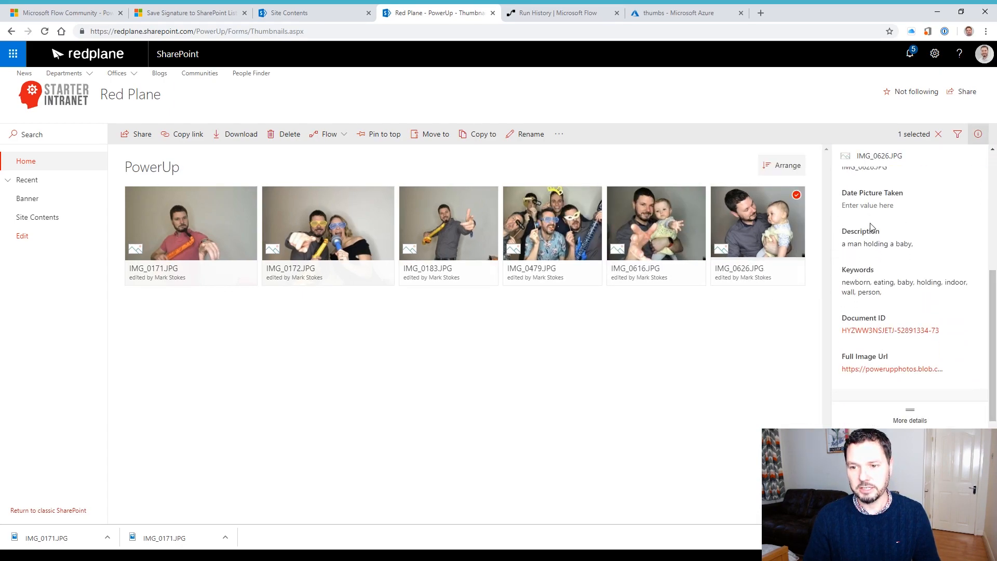
pyautogui.moveTo(843, 244); pyautogui.dragTo(936, 246)
pyautogui.click(856, 358)
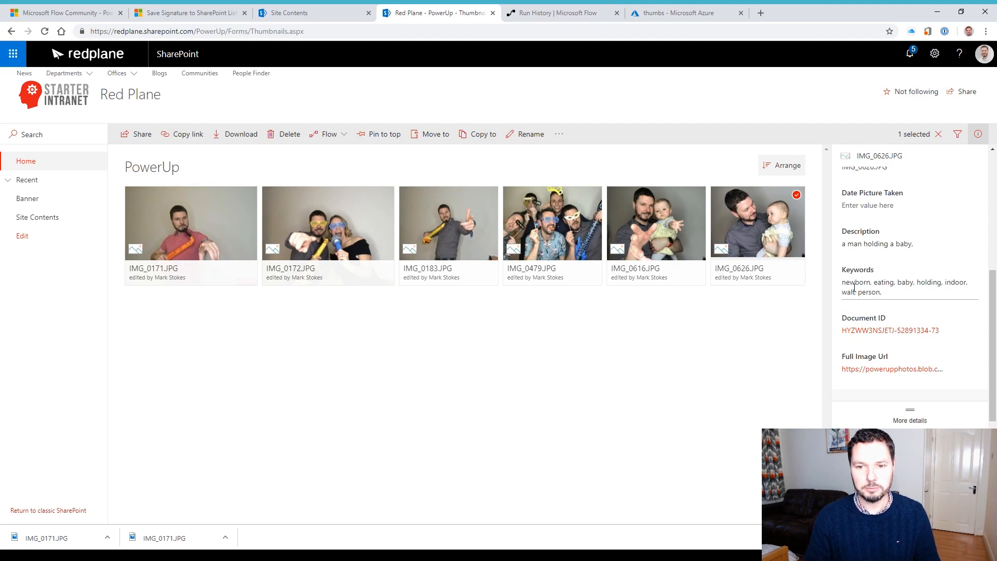
# - Review the generated Description and Keywords in the details of IMG_0616.JPG, IMG_0479.JPG and IMG_0183.JPG
pyautogui.rightClick(681, 277)
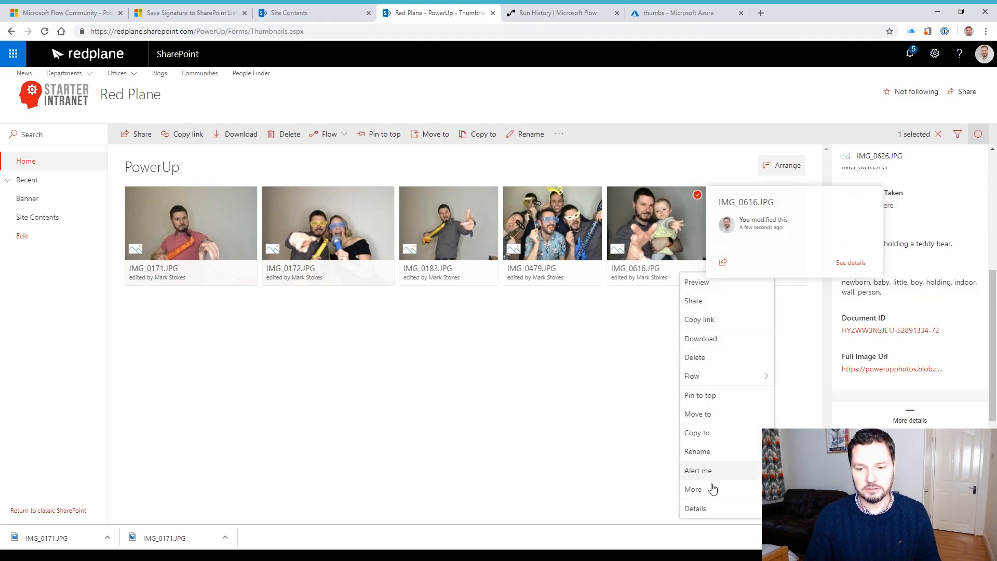
pyautogui.click(719, 507)
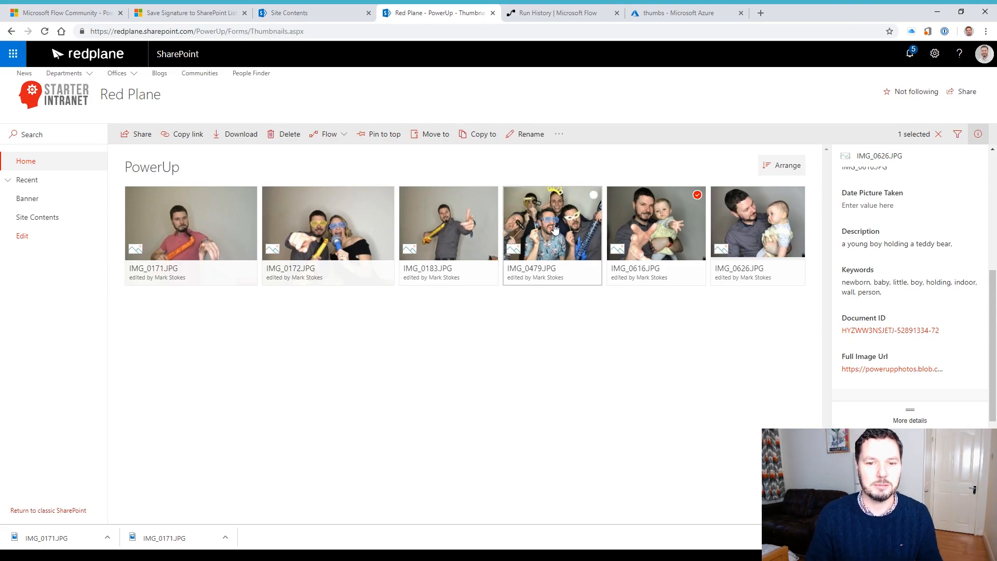
pyautogui.rightClick(592, 278)
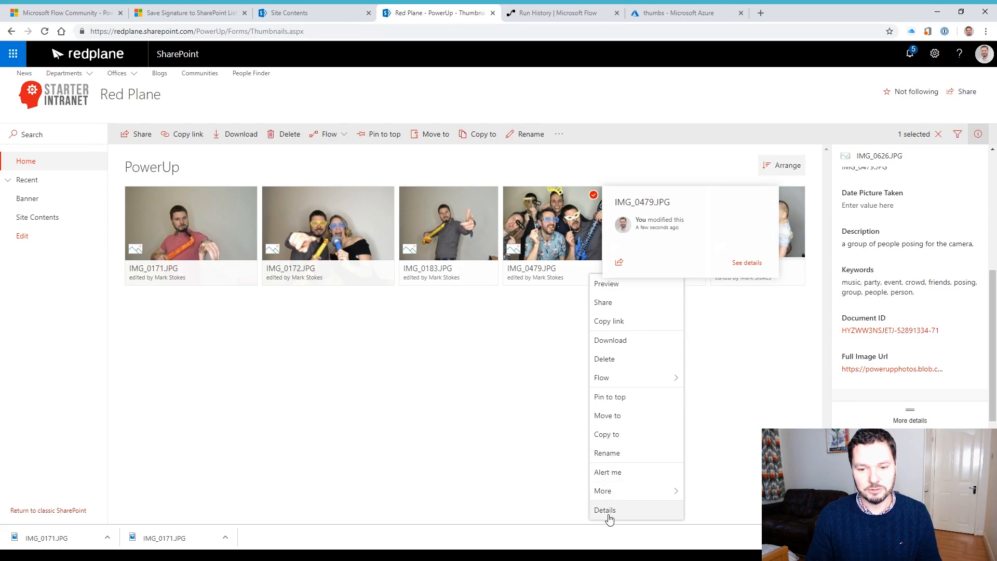
pyautogui.click(630, 511)
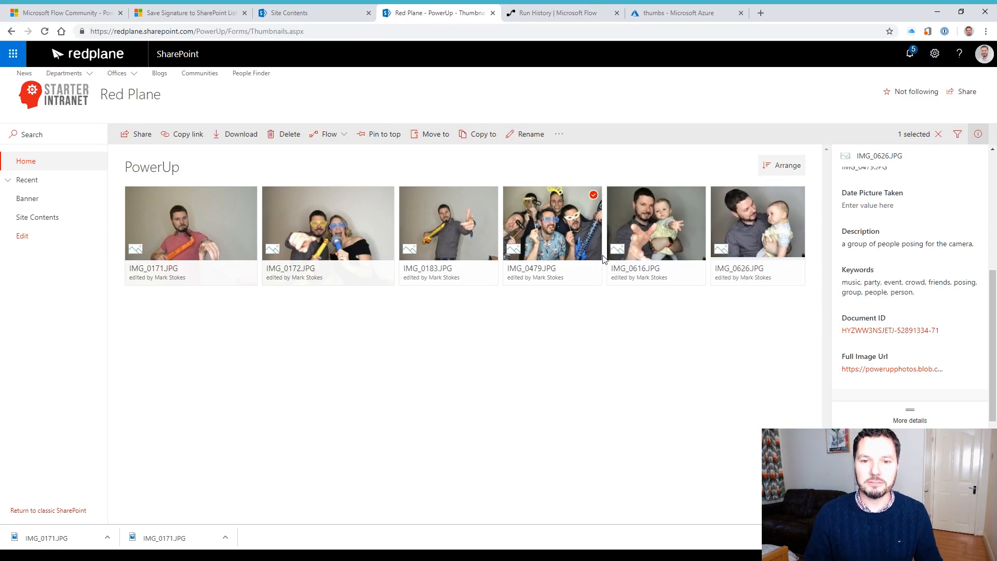
pyautogui.rightClick(475, 277)
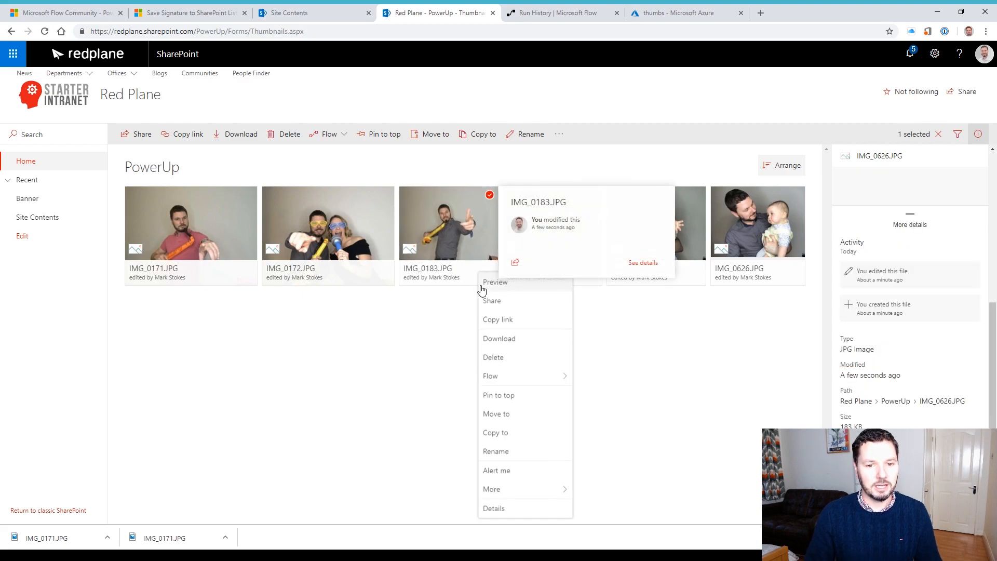
pyautogui.click(646, 263)
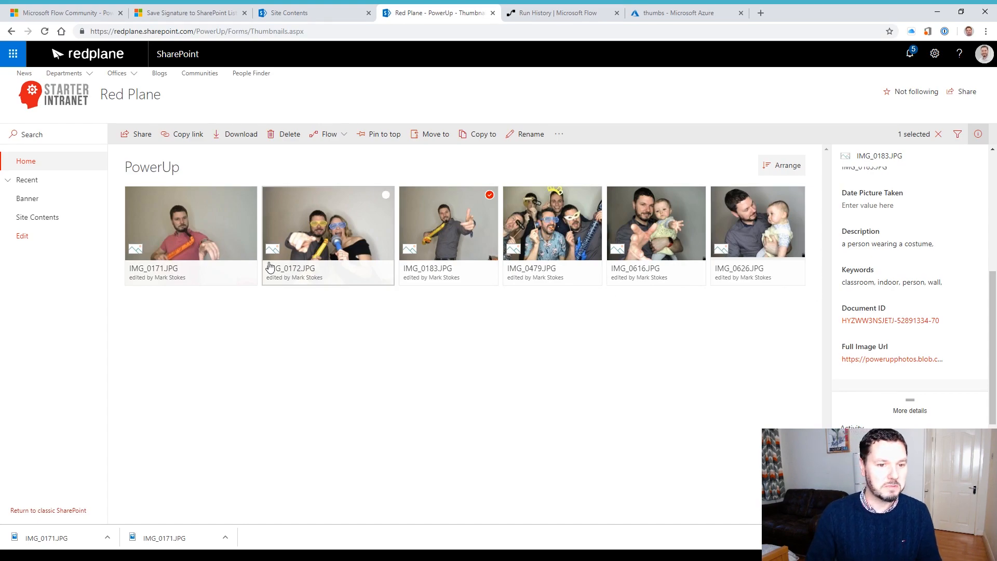
# - Review the Description and Keywords of IMG_0172.JPG and IMG_0171.JPG, and clear the file selection
pyautogui.rightClick(376, 279)
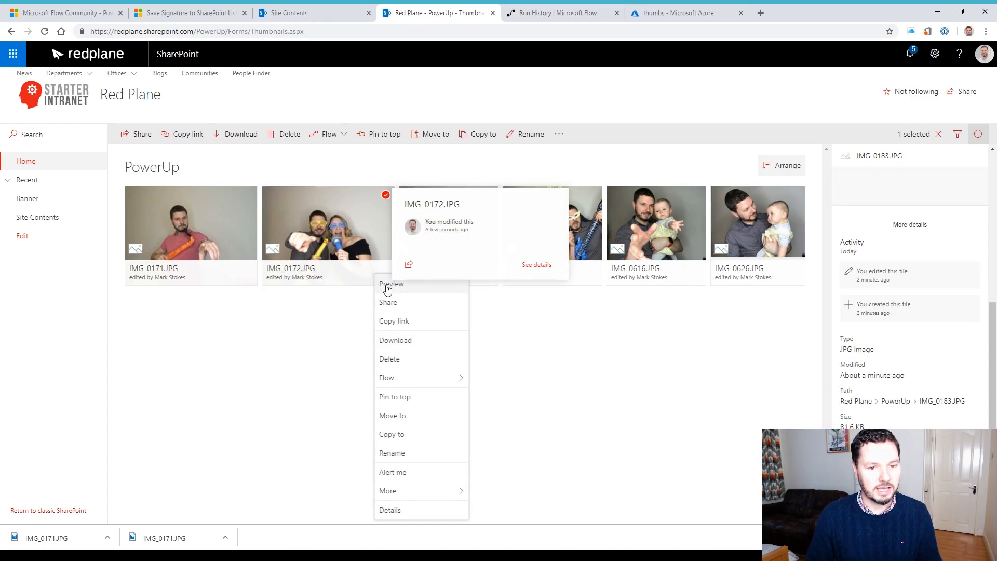
pyautogui.click(404, 513)
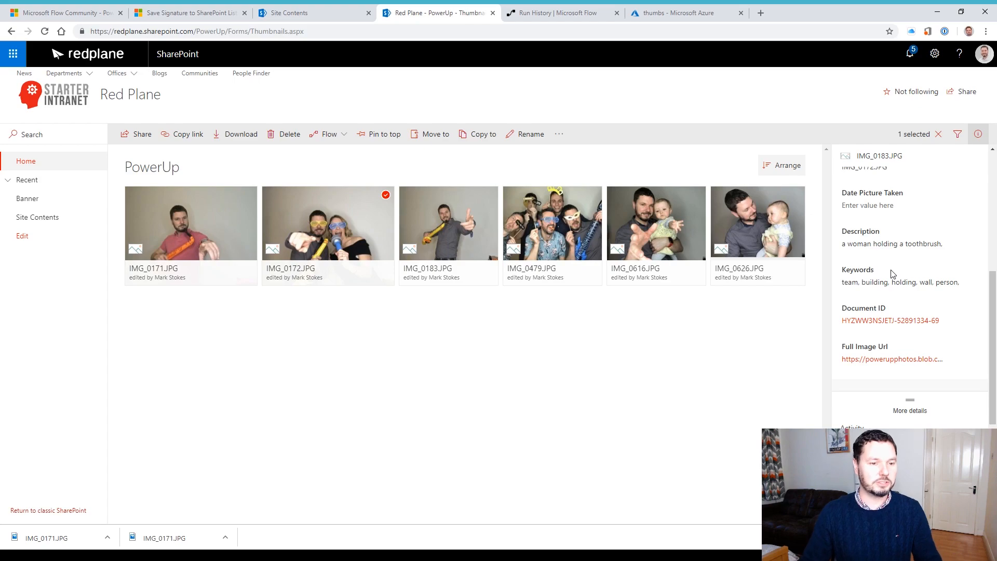
pyautogui.rightClick(239, 278)
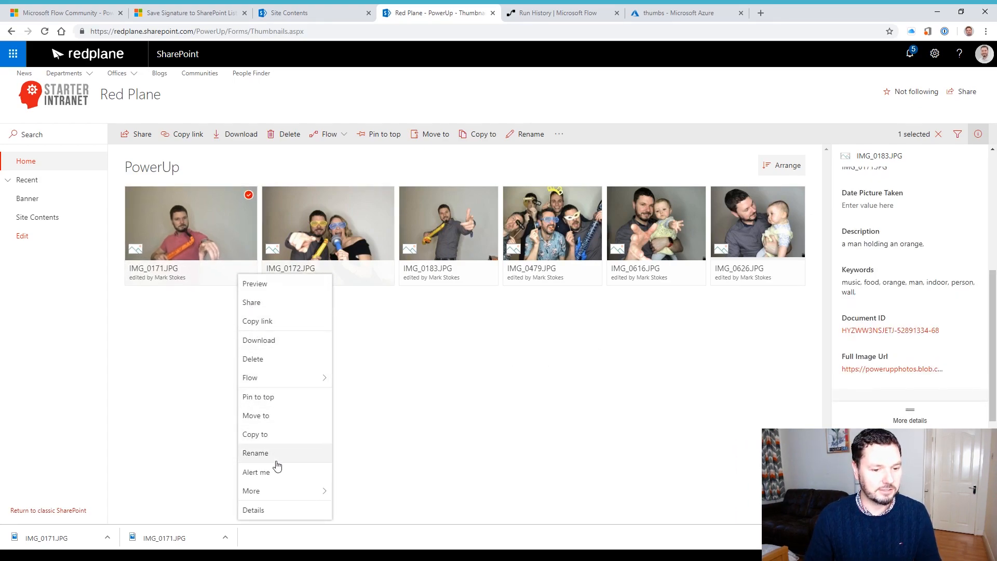
pyautogui.click(255, 511)
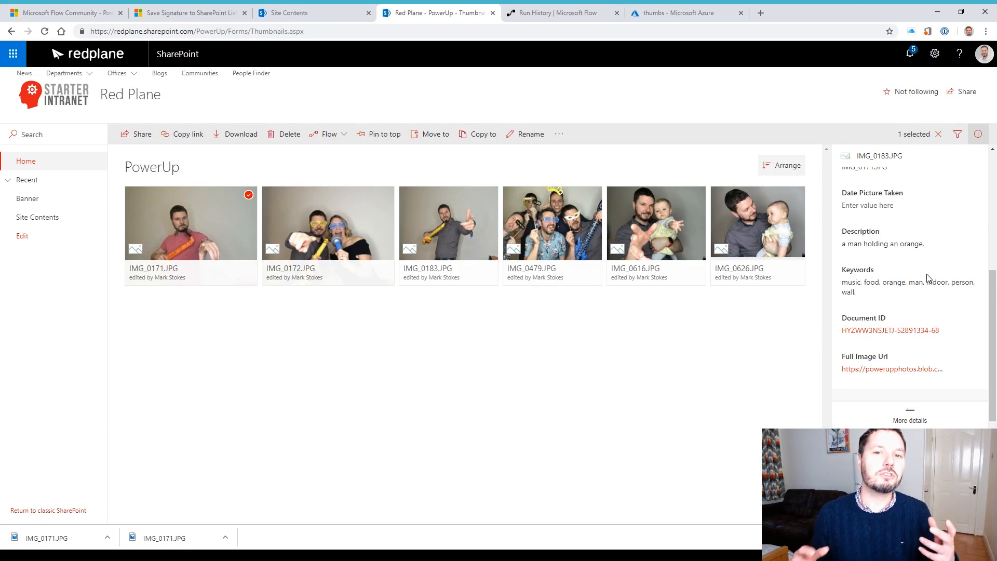
pyautogui.hotkey('alt', 'Tab')
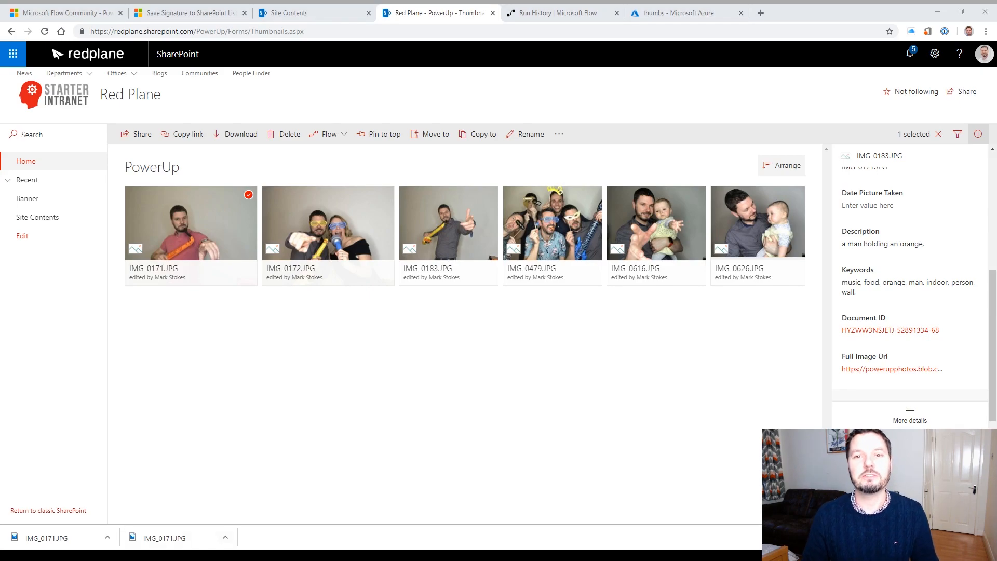
pyautogui.click(305, 363)
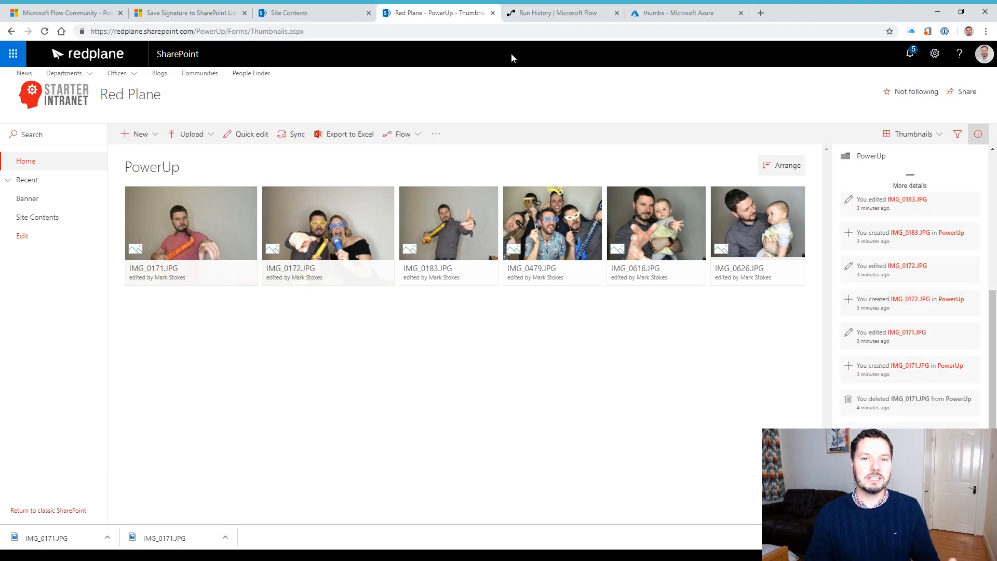
# - Open the PowerUps Photo Editor flow for editing and expand Scope - Describe Image to show its actions
pyautogui.click(564, 16)
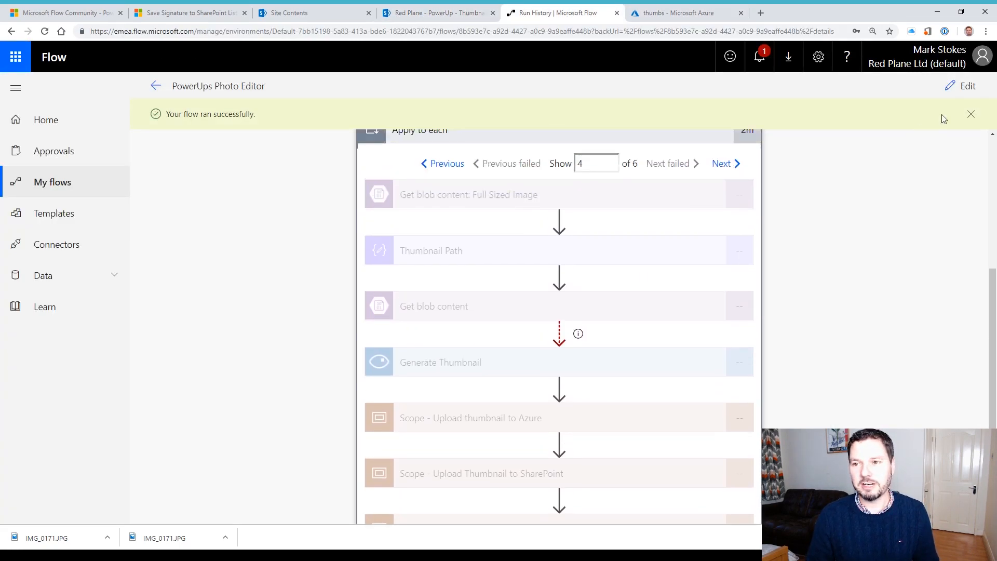
pyautogui.click(961, 86)
pyautogui.scroll(-12, 809, 289)
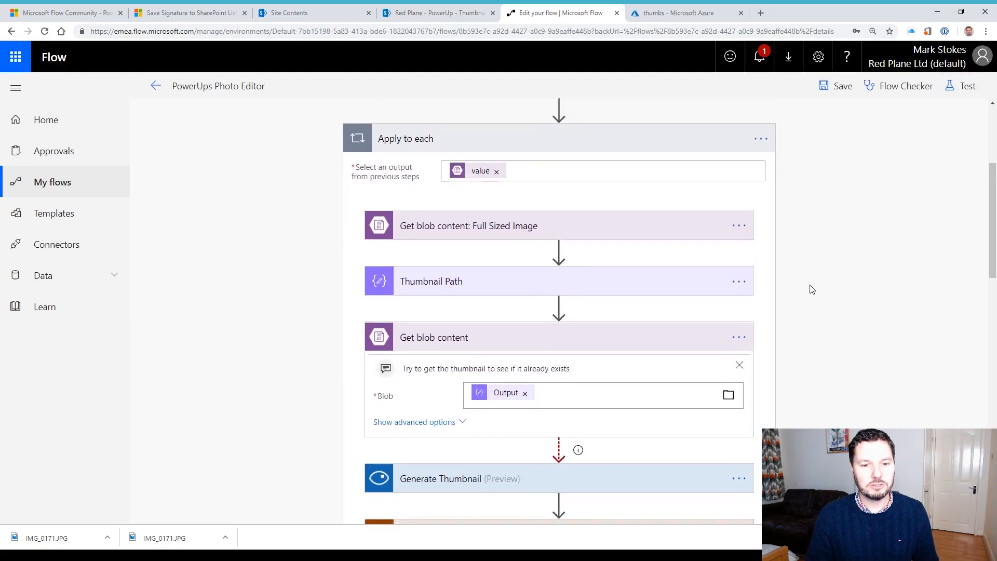
pyautogui.scroll(-10, 812, 290)
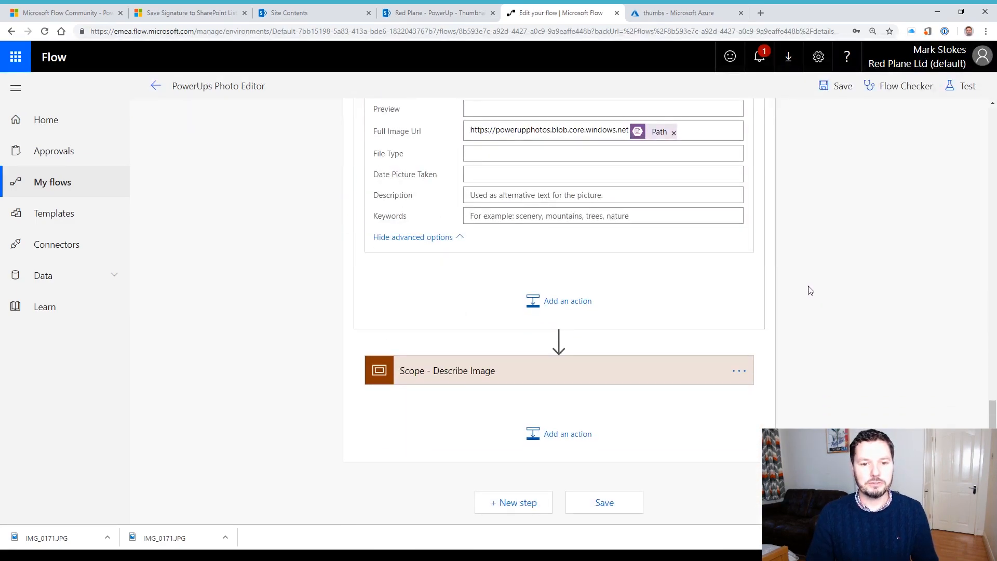
pyautogui.click(590, 368)
pyautogui.scroll(-6, 848, 271)
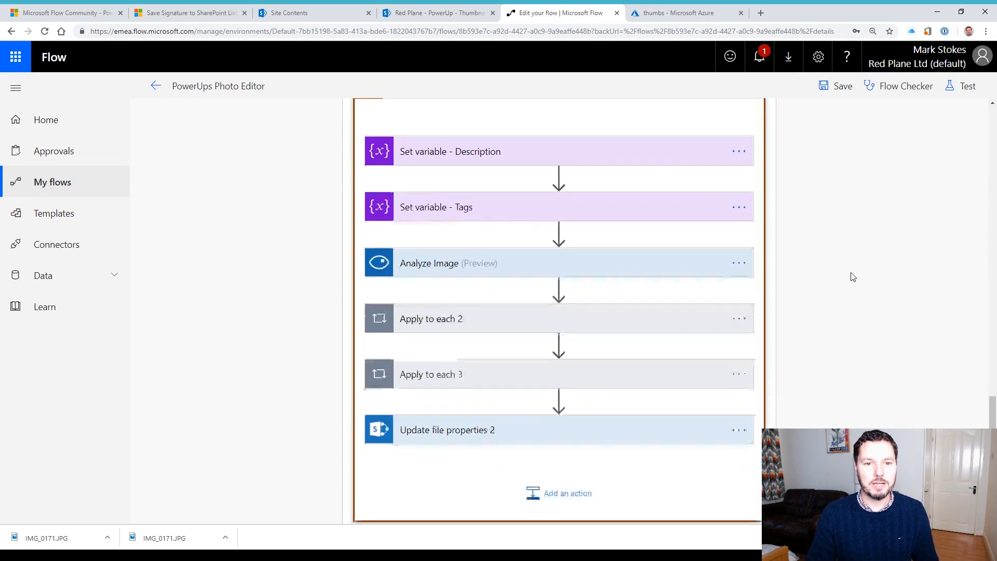
# - Inspect the Analyze Image action with its advanced options, check the Azure thumbs container, and return to the flow
pyautogui.click(457, 218)
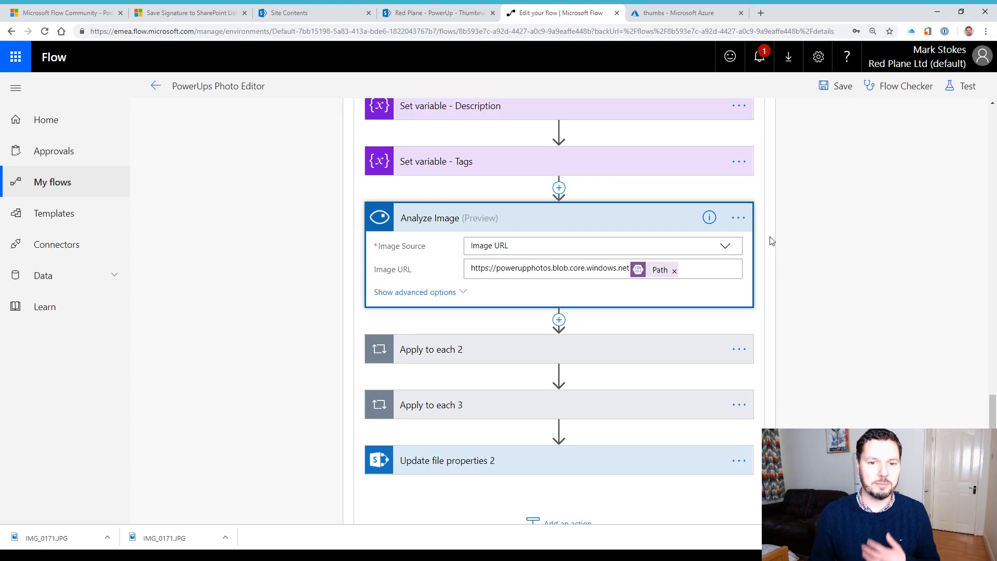
pyautogui.click(440, 297)
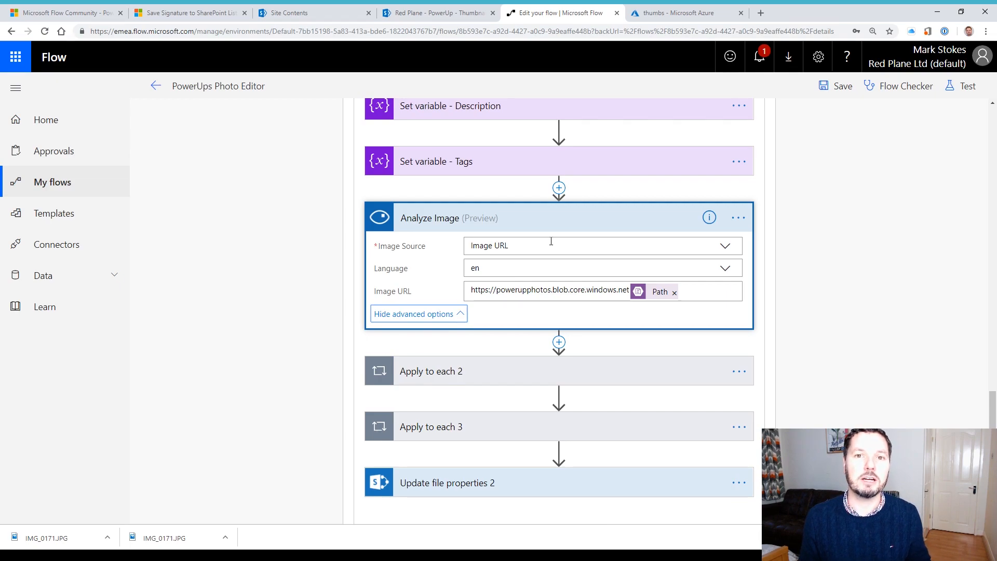
pyautogui.click(675, 13)
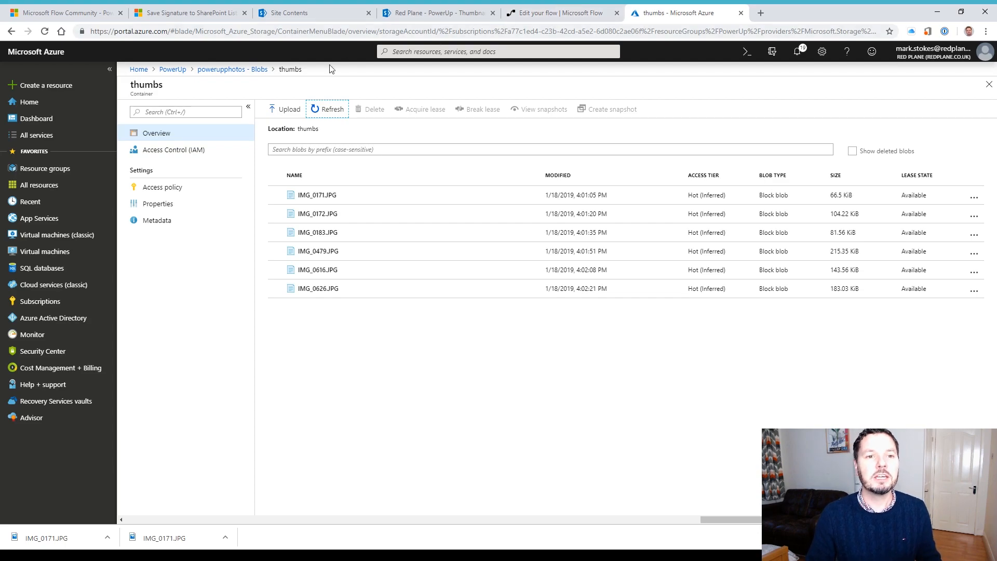
pyautogui.click(561, 13)
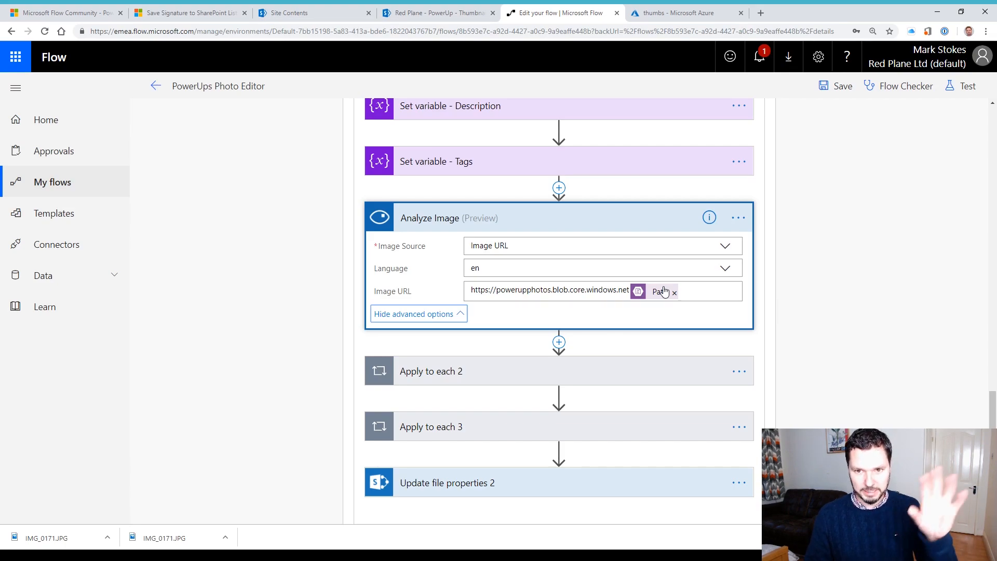
pyautogui.hotkey('alt', 'Tab')
pyautogui.click(505, 265)
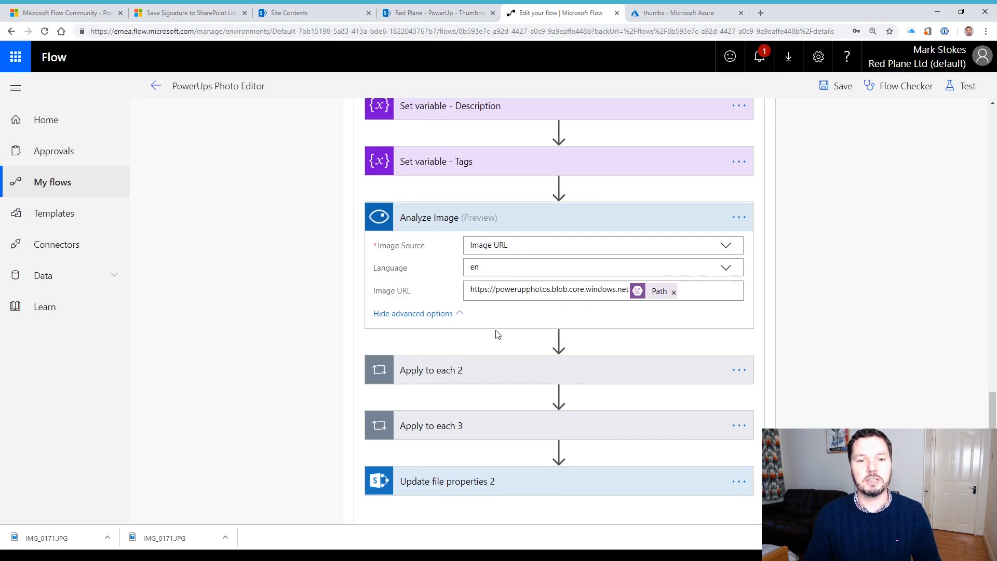
# - Expand Update file properties 2 and review how the Description and Tags variables fill its Description and Keywords fields
pyautogui.click(501, 482)
pyautogui.scroll(-6, 879, 286)
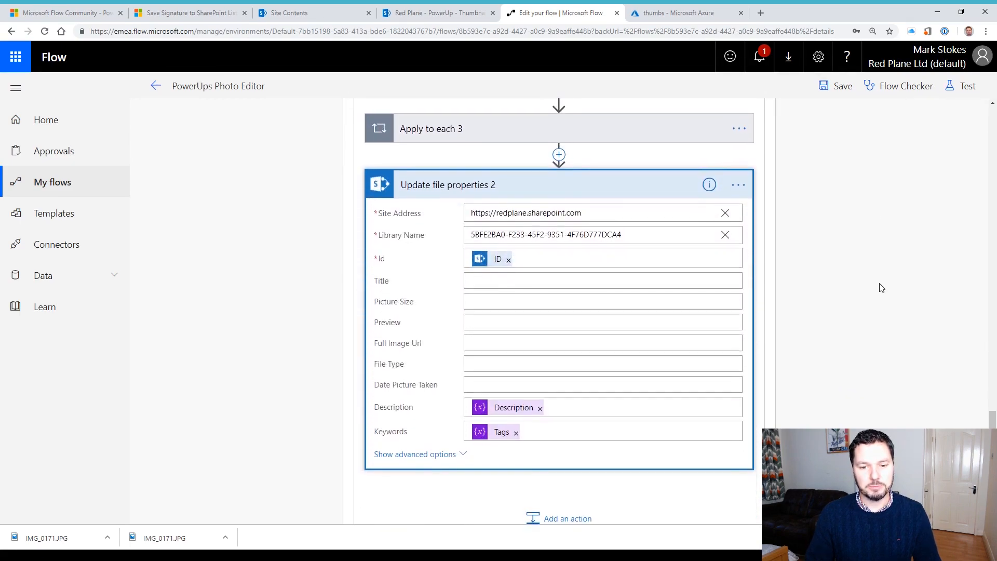
pyautogui.scroll(6, 881, 288)
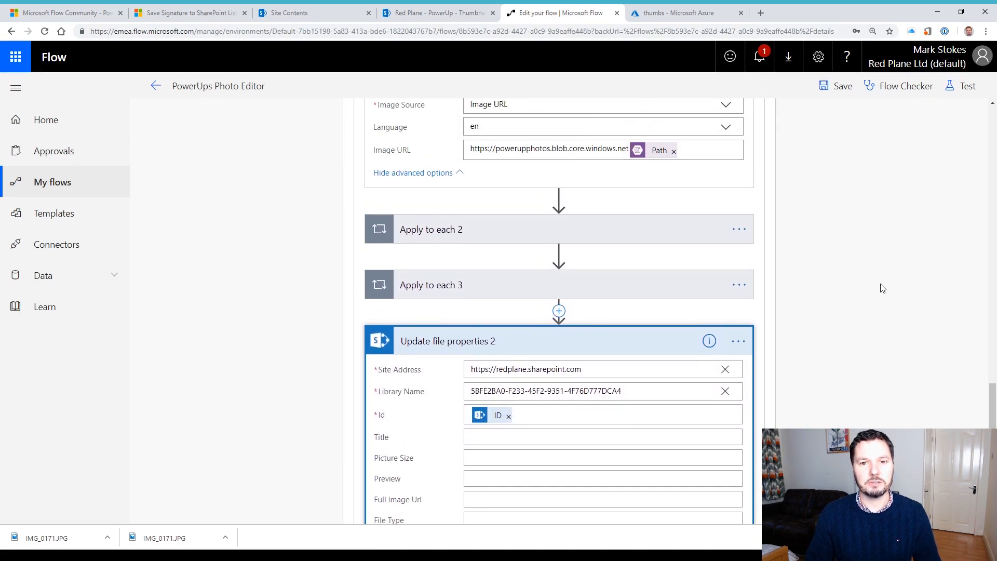
pyautogui.scroll(1, 883, 287)
pyautogui.scroll(-2, 826, 245)
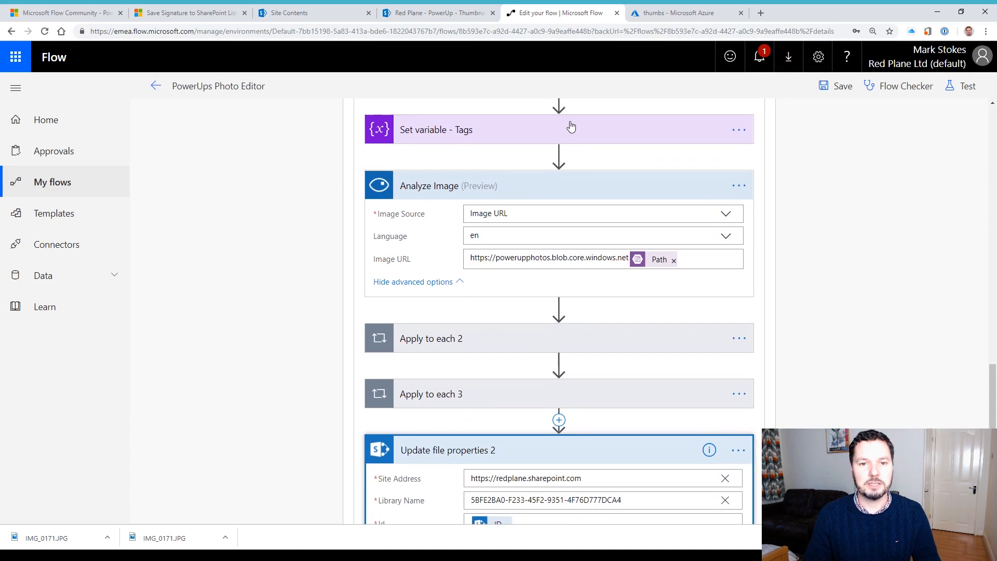
# - Inspect the Apply to each 2 and Apply to each 3 loops, expanding Current Tags and Set variable 2, and recheck Update file properties 2
pyautogui.click(615, 327)
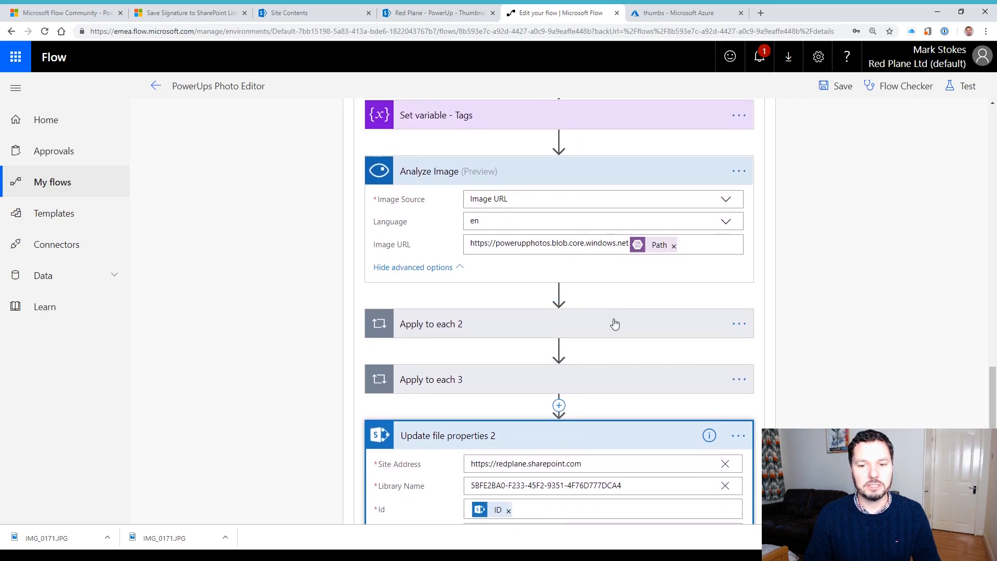
pyautogui.scroll(-4, 866, 318)
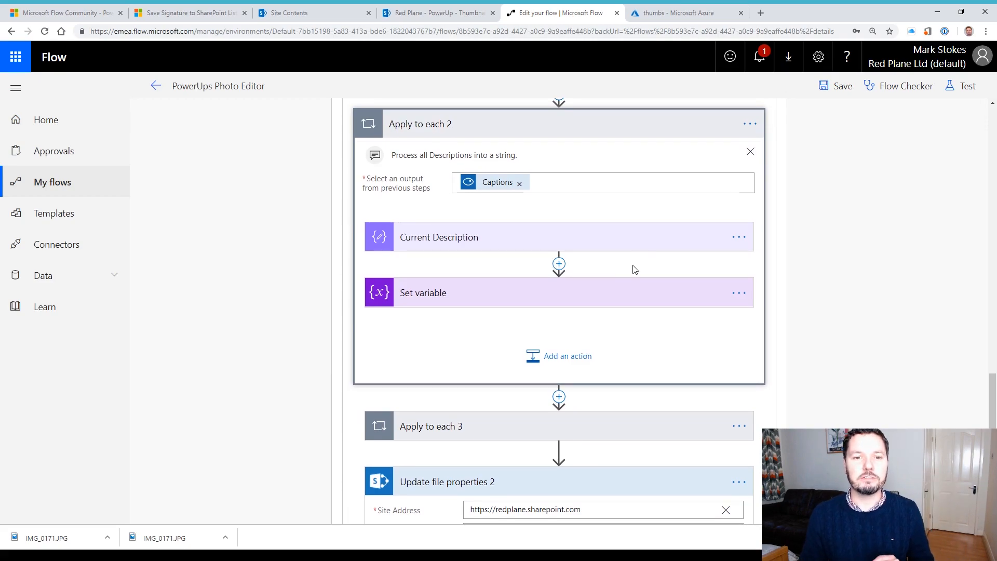
pyautogui.click(623, 426)
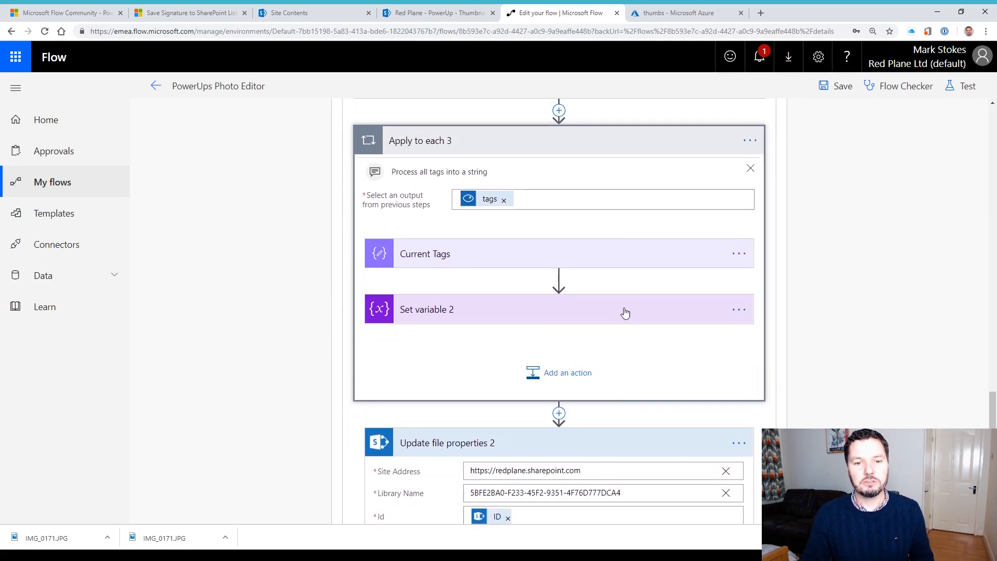
pyautogui.click(621, 261)
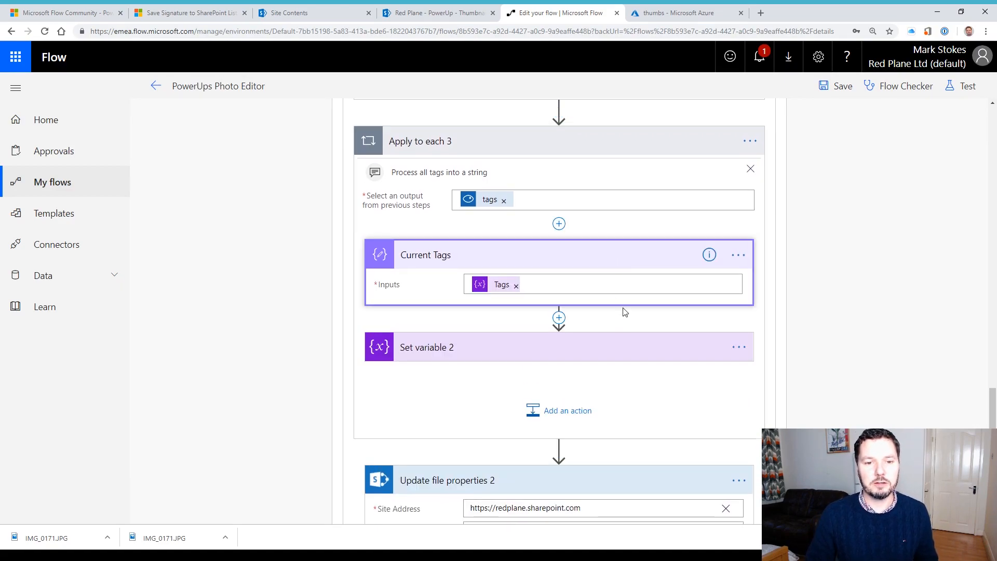
pyautogui.click(743, 337)
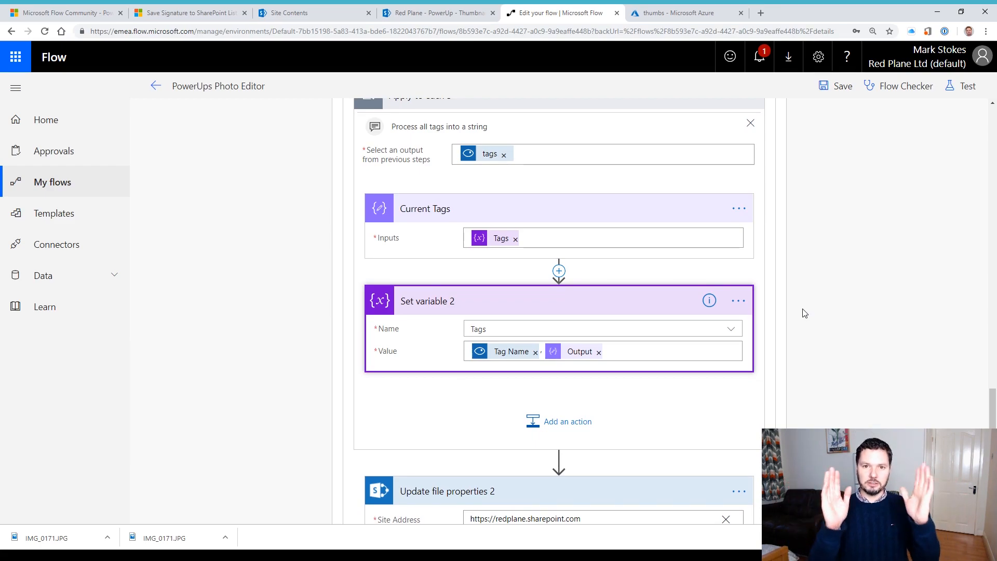
pyautogui.scroll(-6, 804, 313)
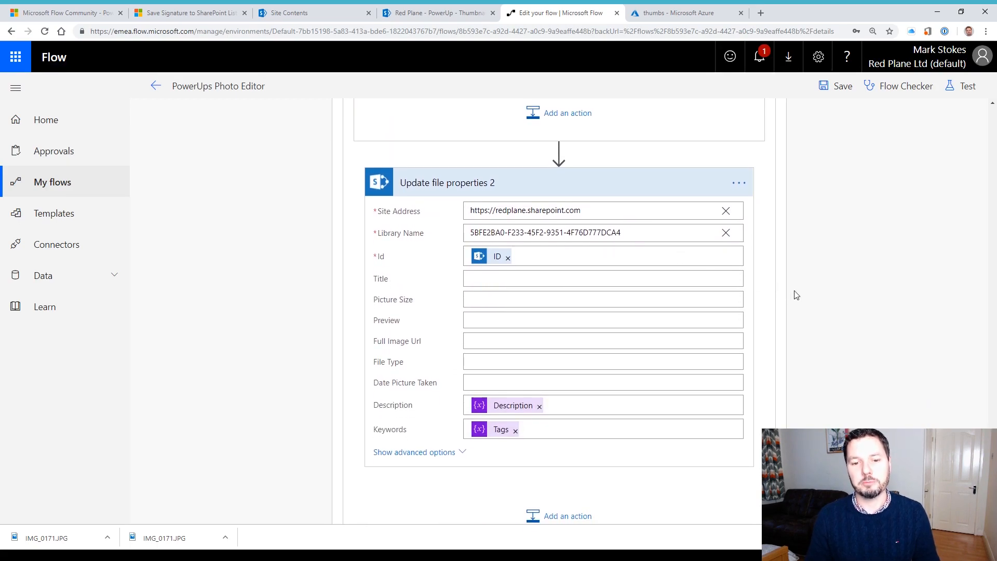
pyautogui.scroll(-1, 623, 339)
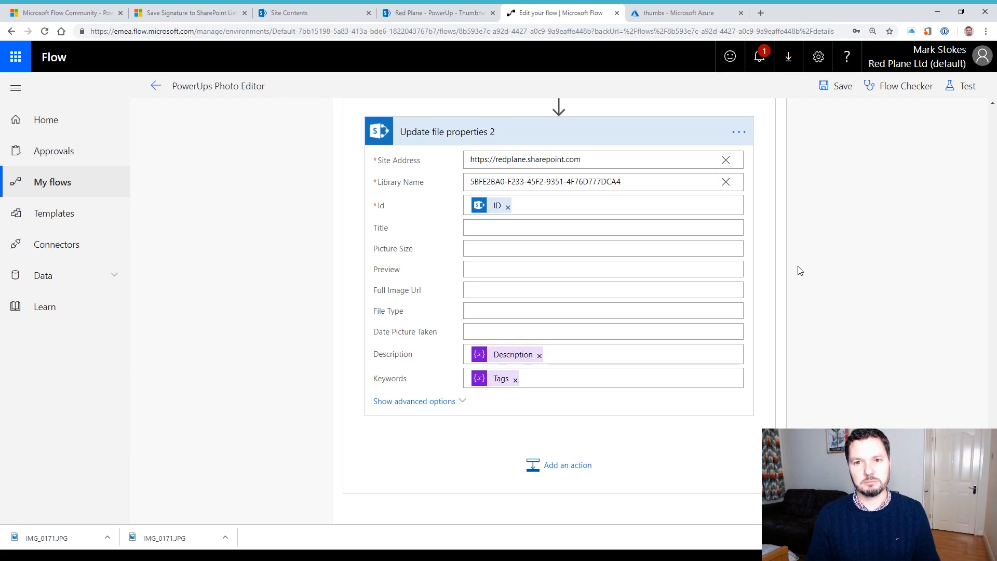
pyautogui.scroll(10, 800, 271)
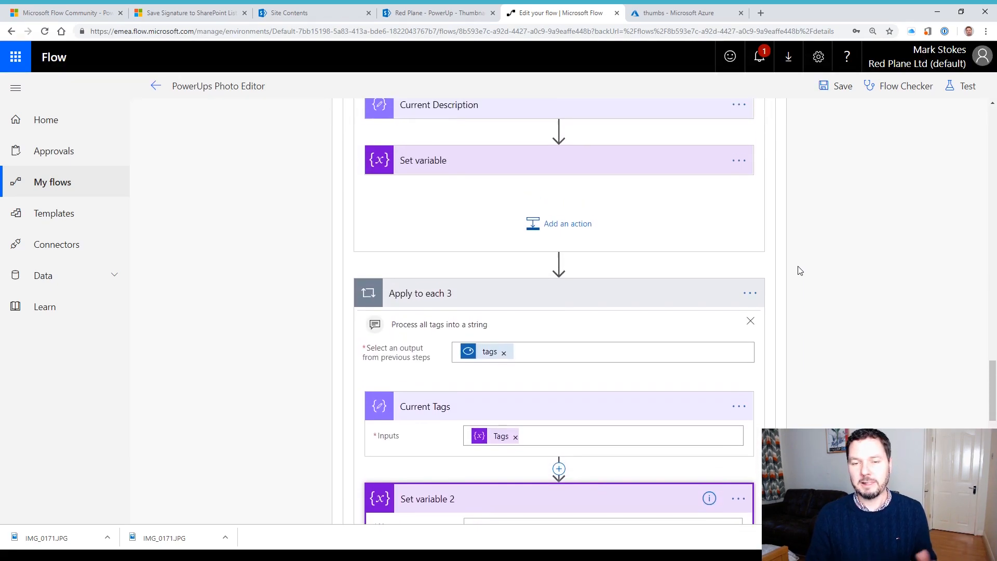
pyautogui.scroll(4, 799, 271)
# - Return to the SharePoint PowerUp library, hide the details pane, and preview IMG_0183.JPG
pyautogui.click(430, 14)
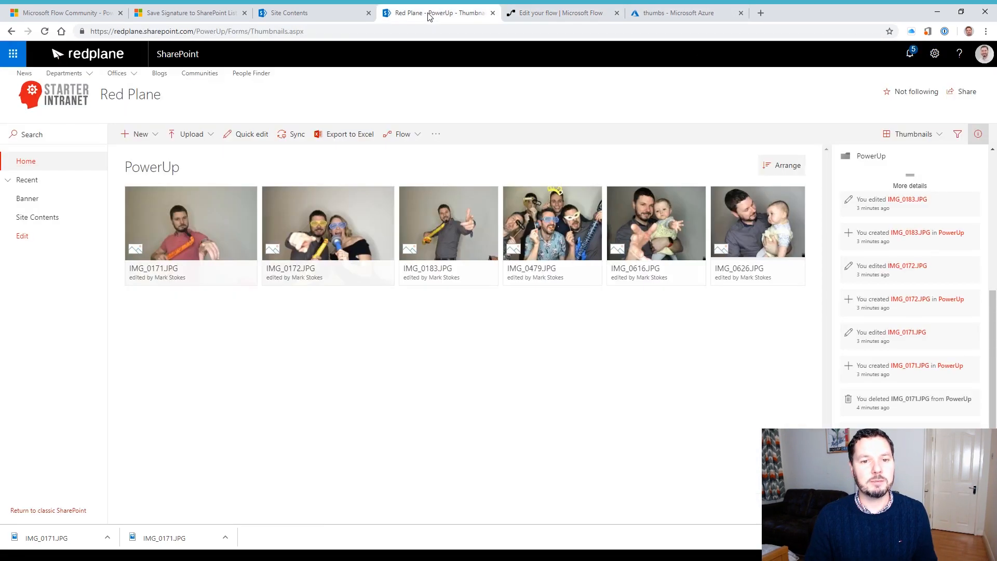
pyautogui.click(983, 137)
pyautogui.moveTo(774, 284)
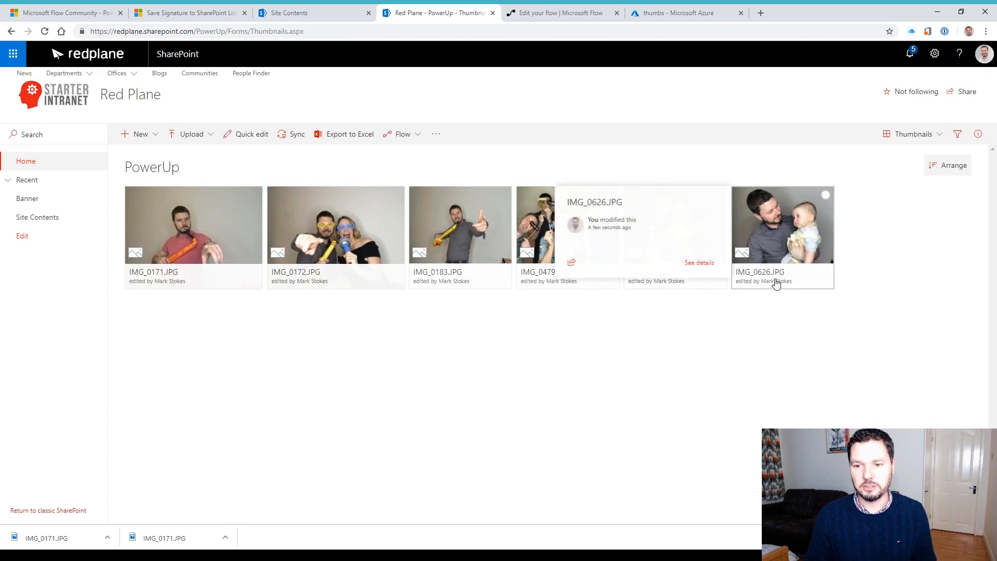
pyautogui.click(431, 244)
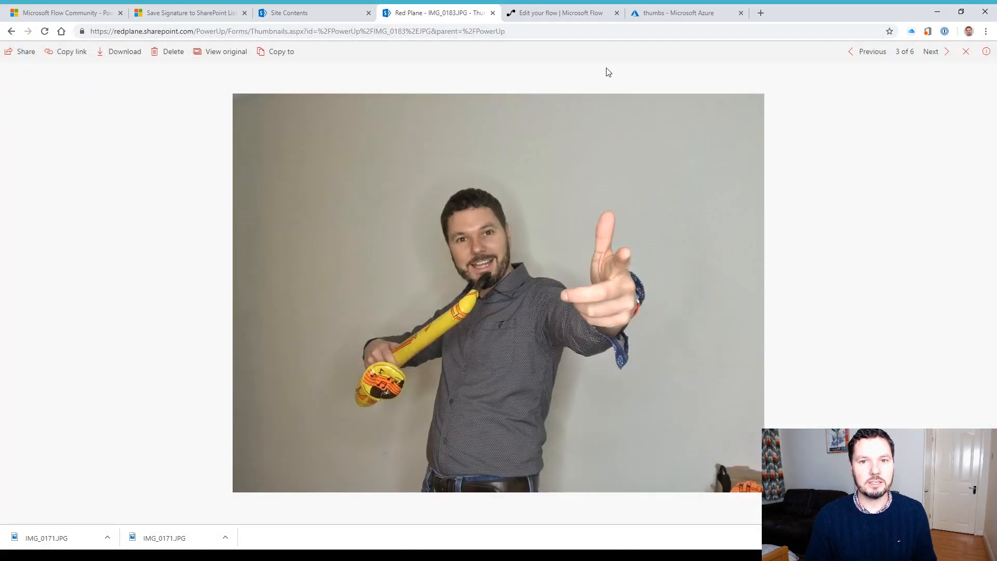